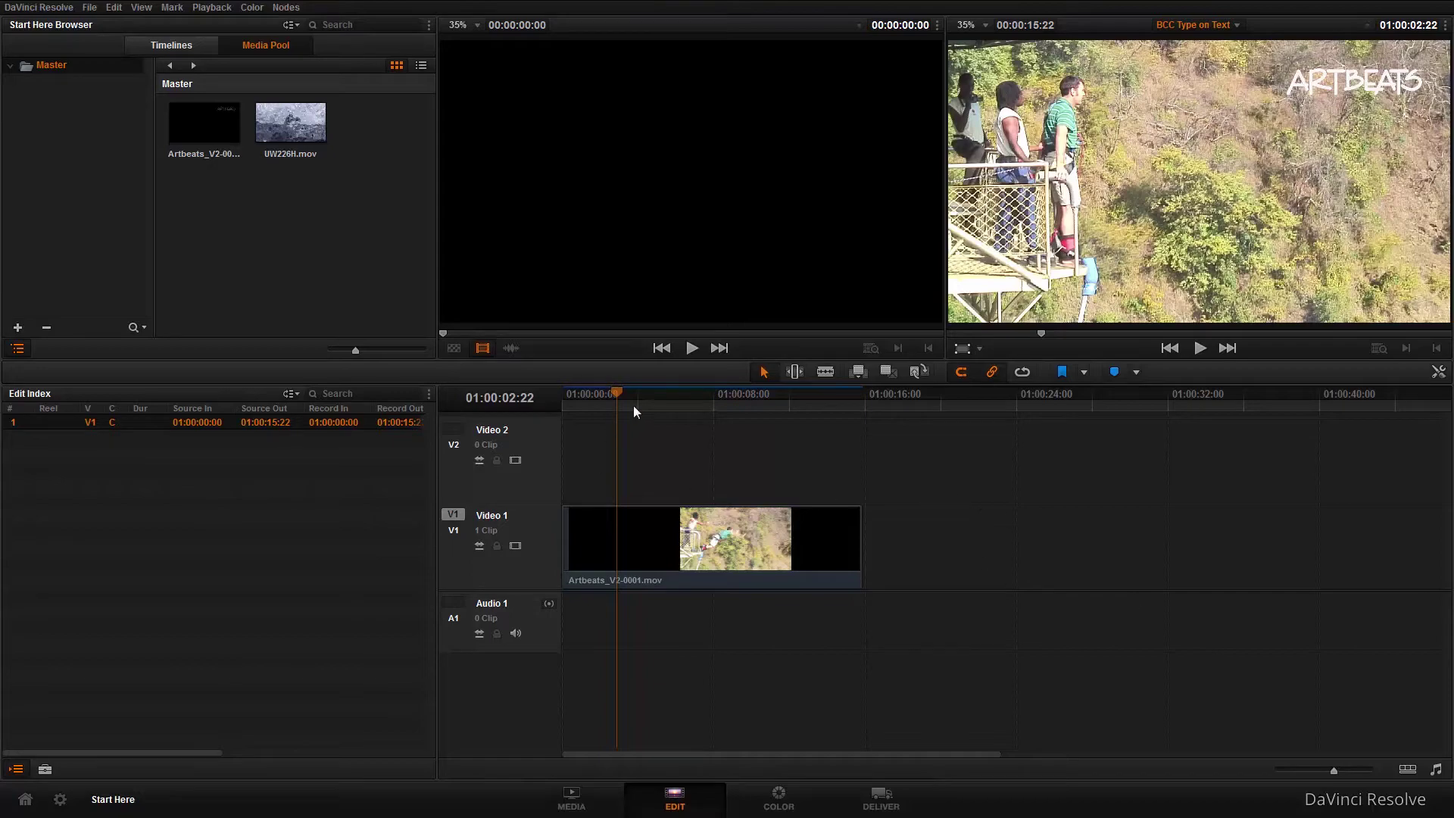
Examine the BCC transitions available among the OpenFX effects in the Effects Library
left_click_drag(616, 387, 630, 425)
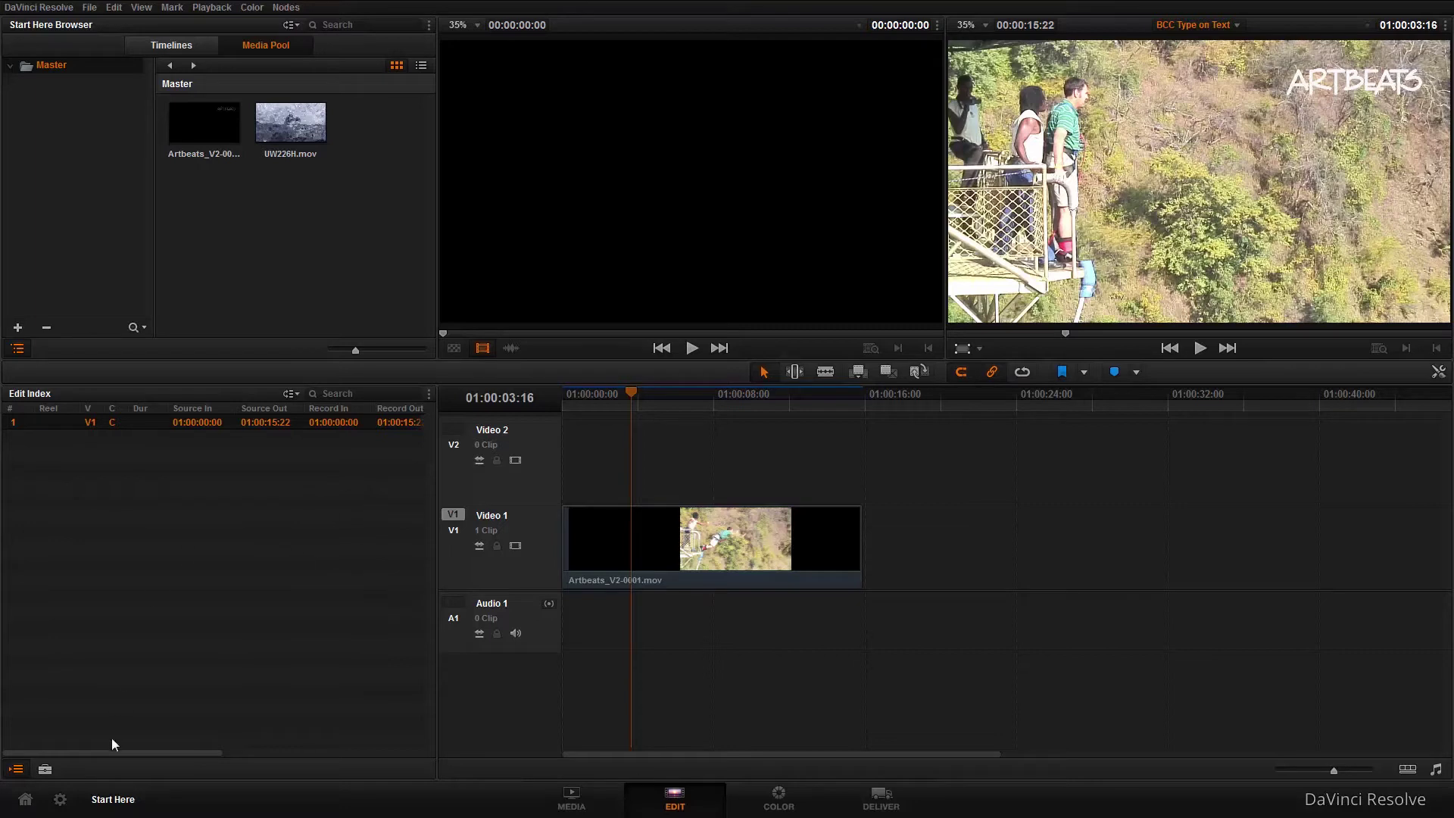
left_click(44, 769)
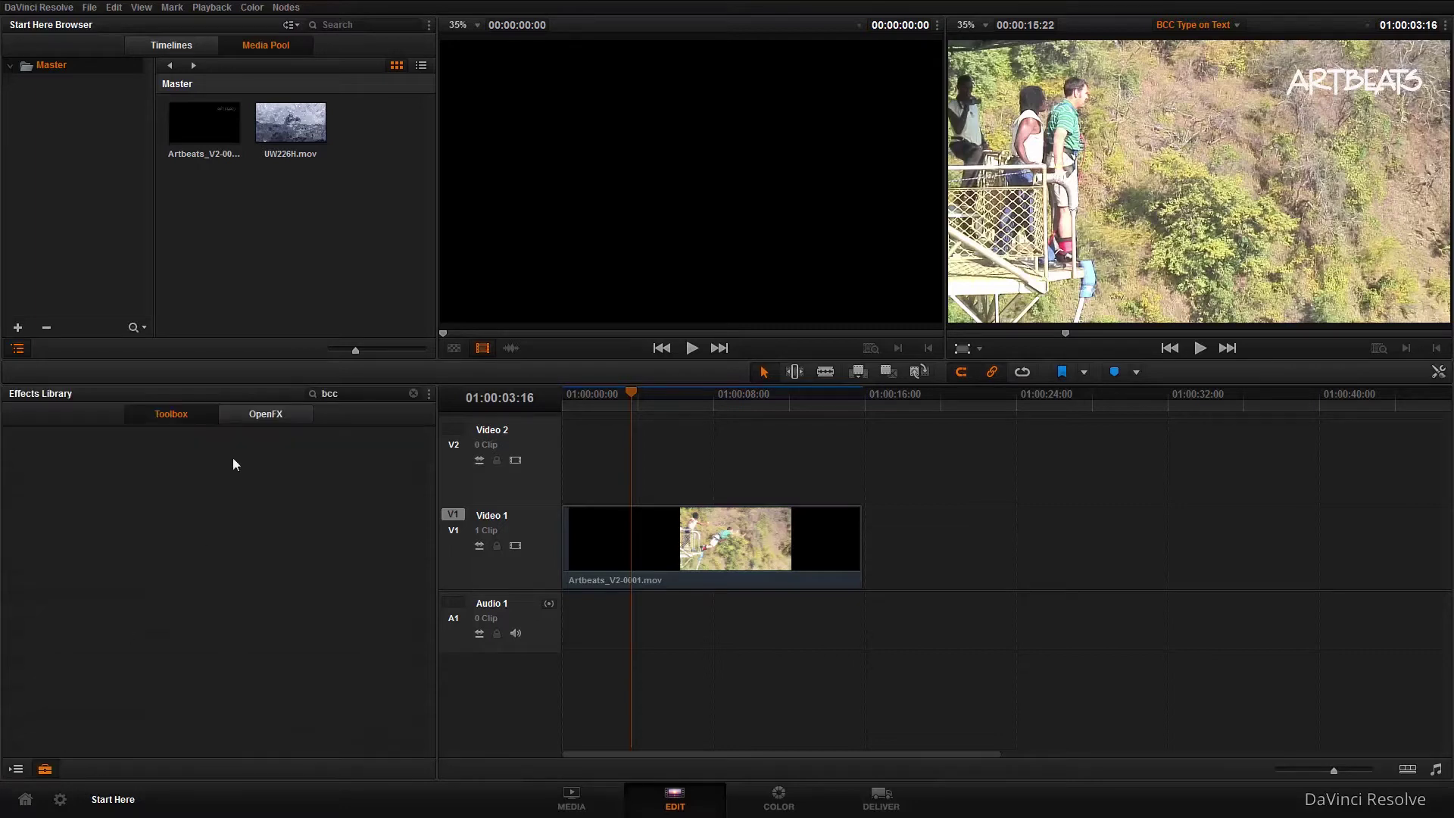
left_click(275, 417)
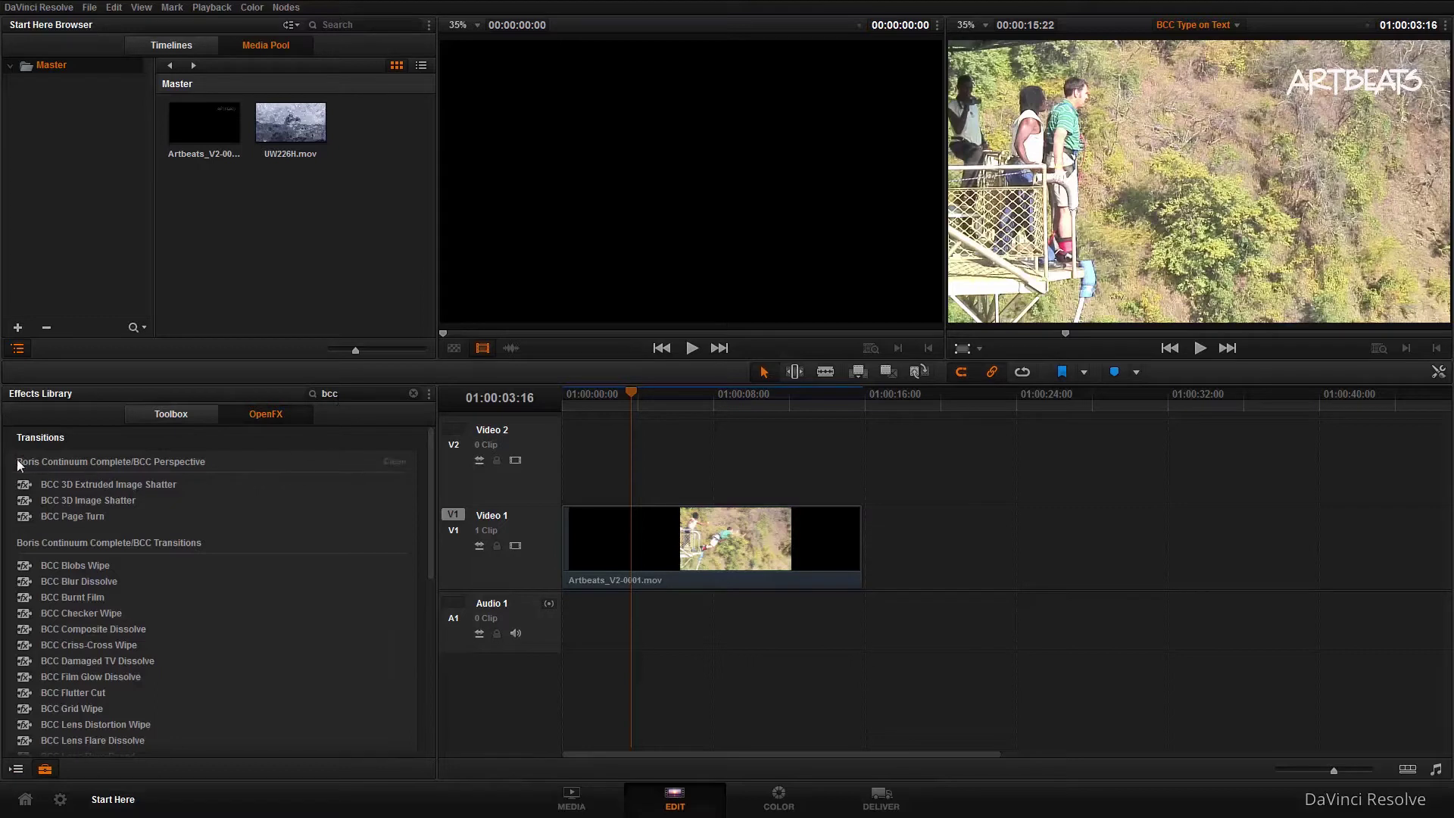
scroll(53, 474, "down", 3)
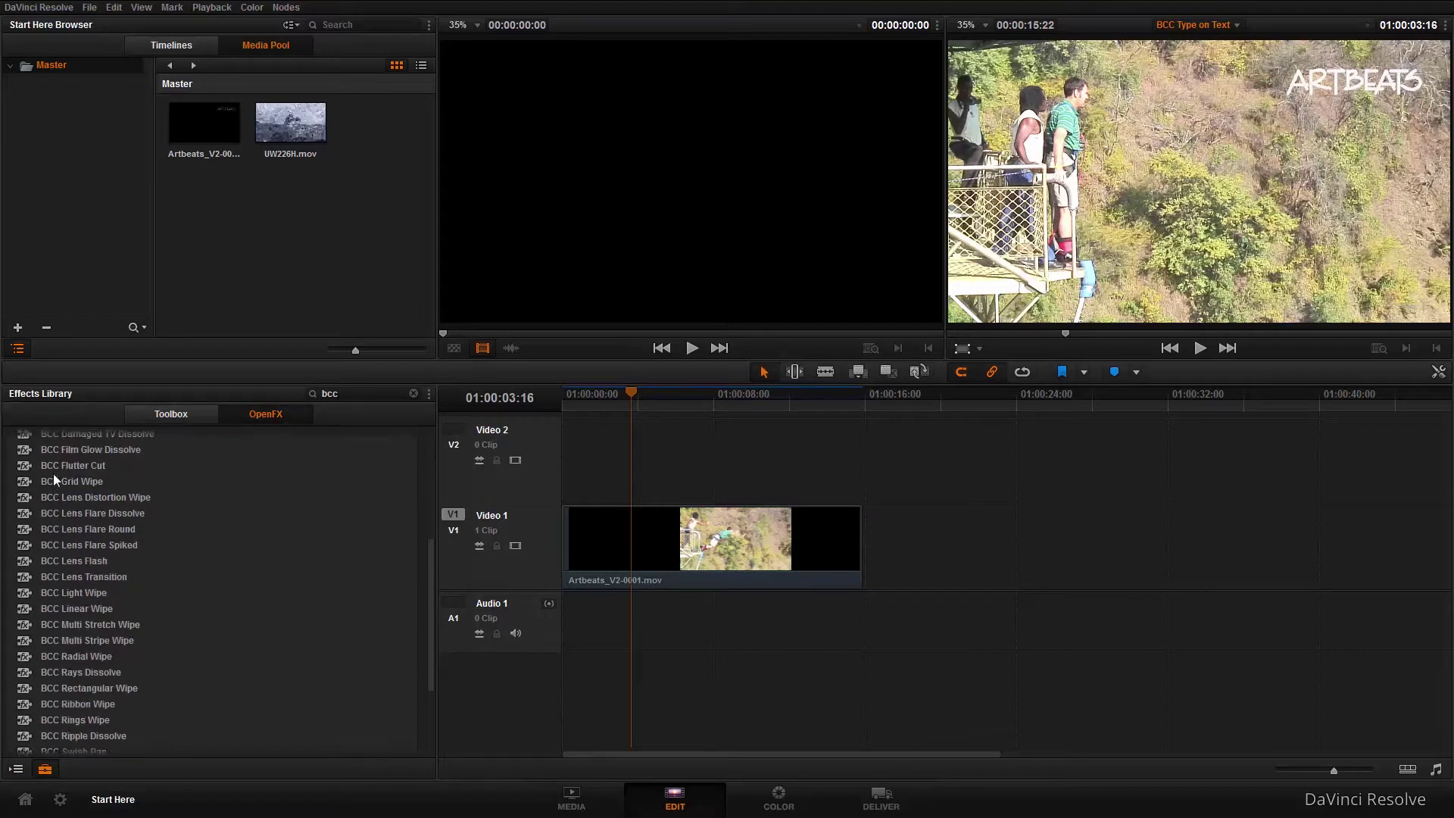
scroll(53, 474, "up", 3)
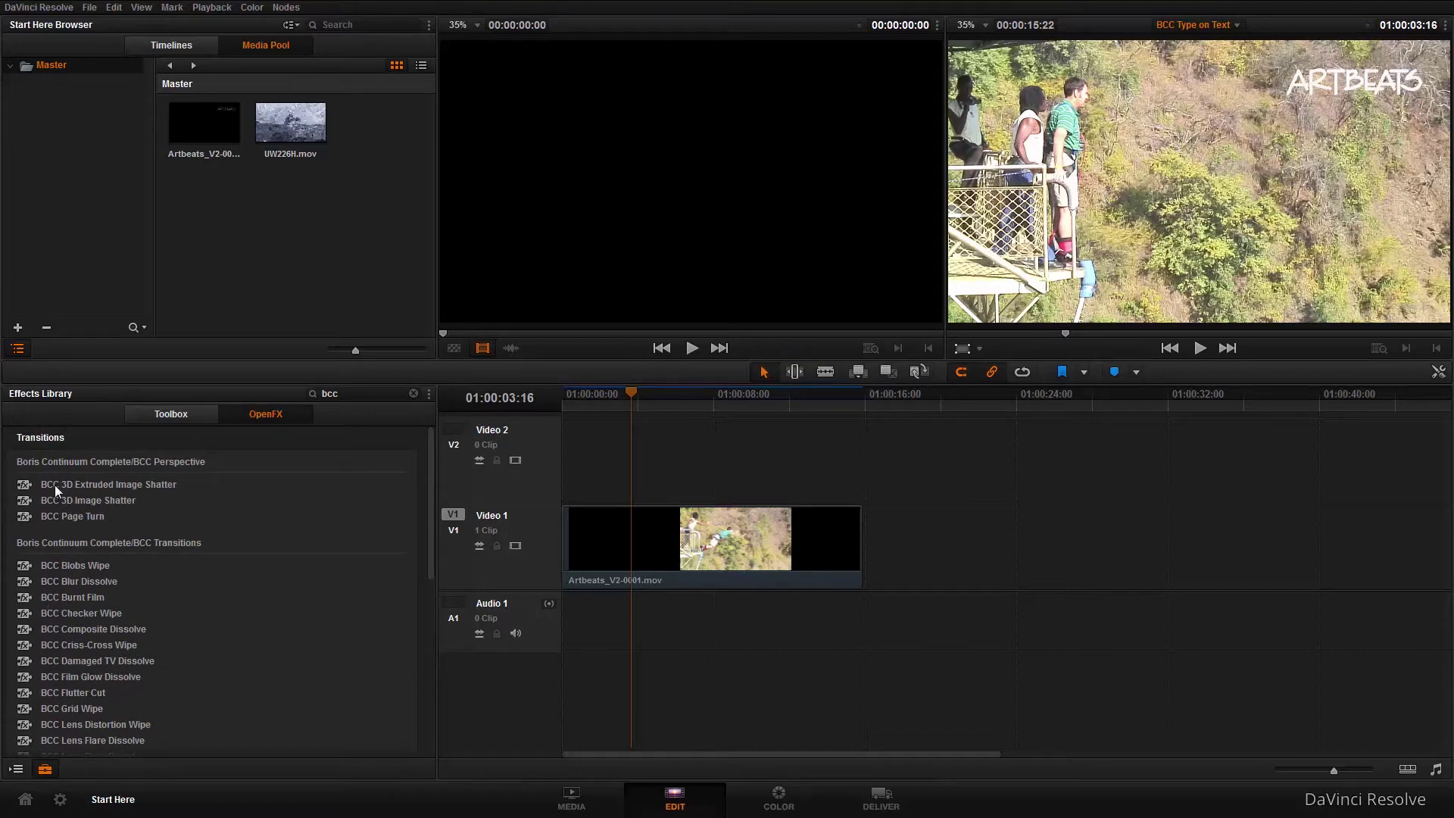
scroll(106, 499, "down", 10)
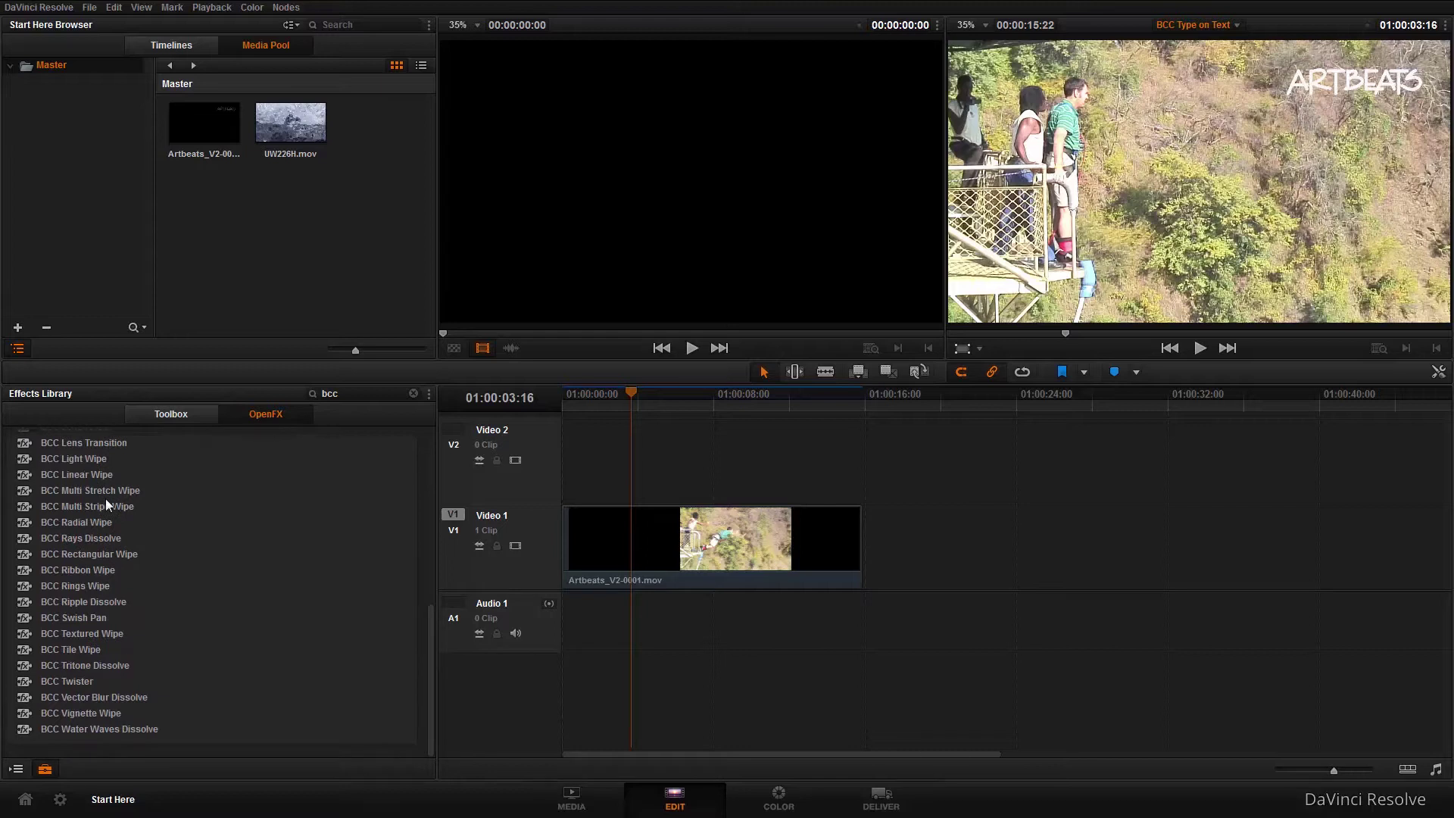
scroll(106, 500, "up", 10)
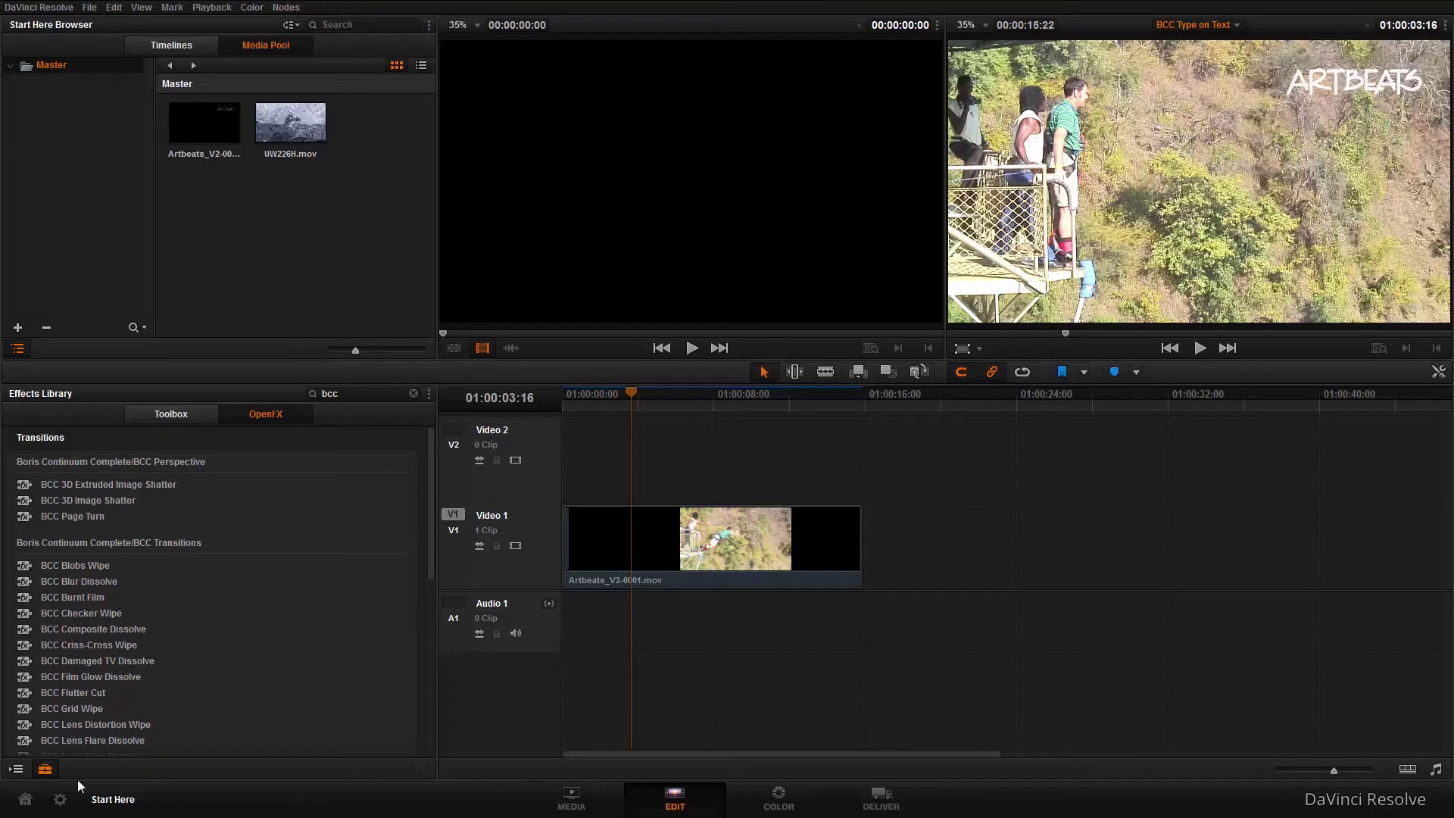
Clear the effects search filter and add a Solid Color generator to track Video 2 at the start of the timeline
left_click(182, 414)
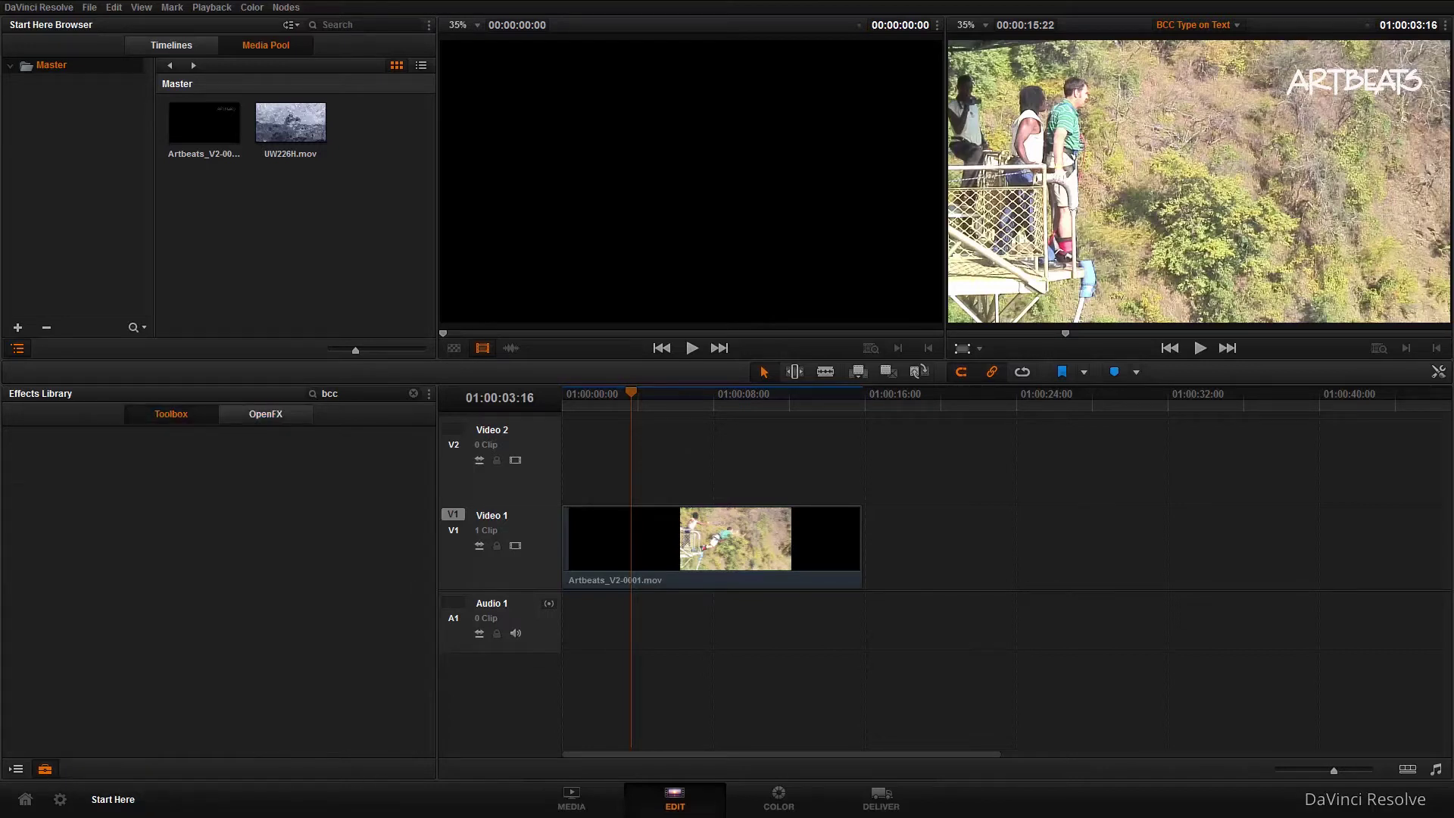
left_click(414, 394)
scroll(314, 648, "down", 3)
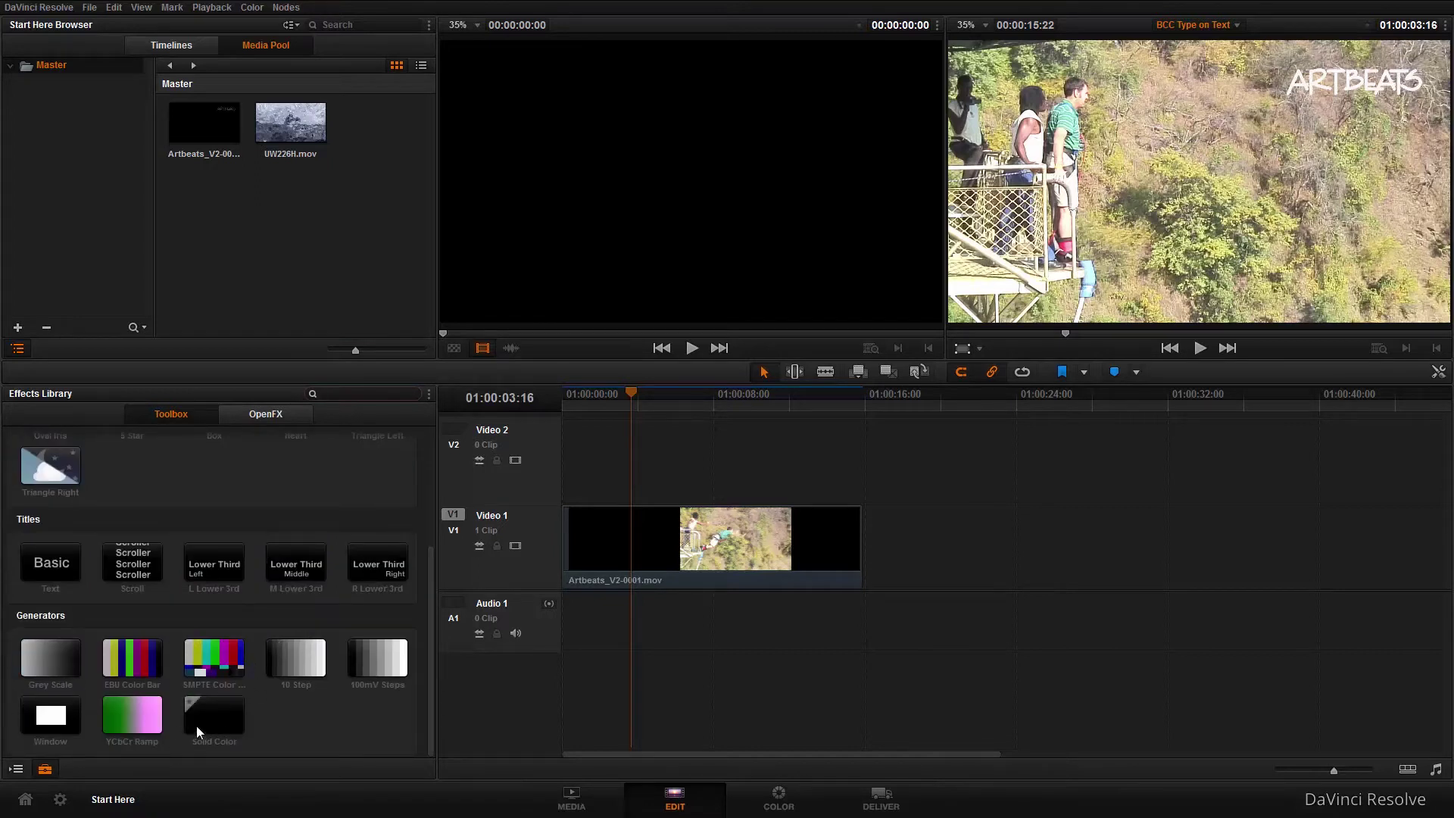
left_click_drag(197, 726, 559, 492)
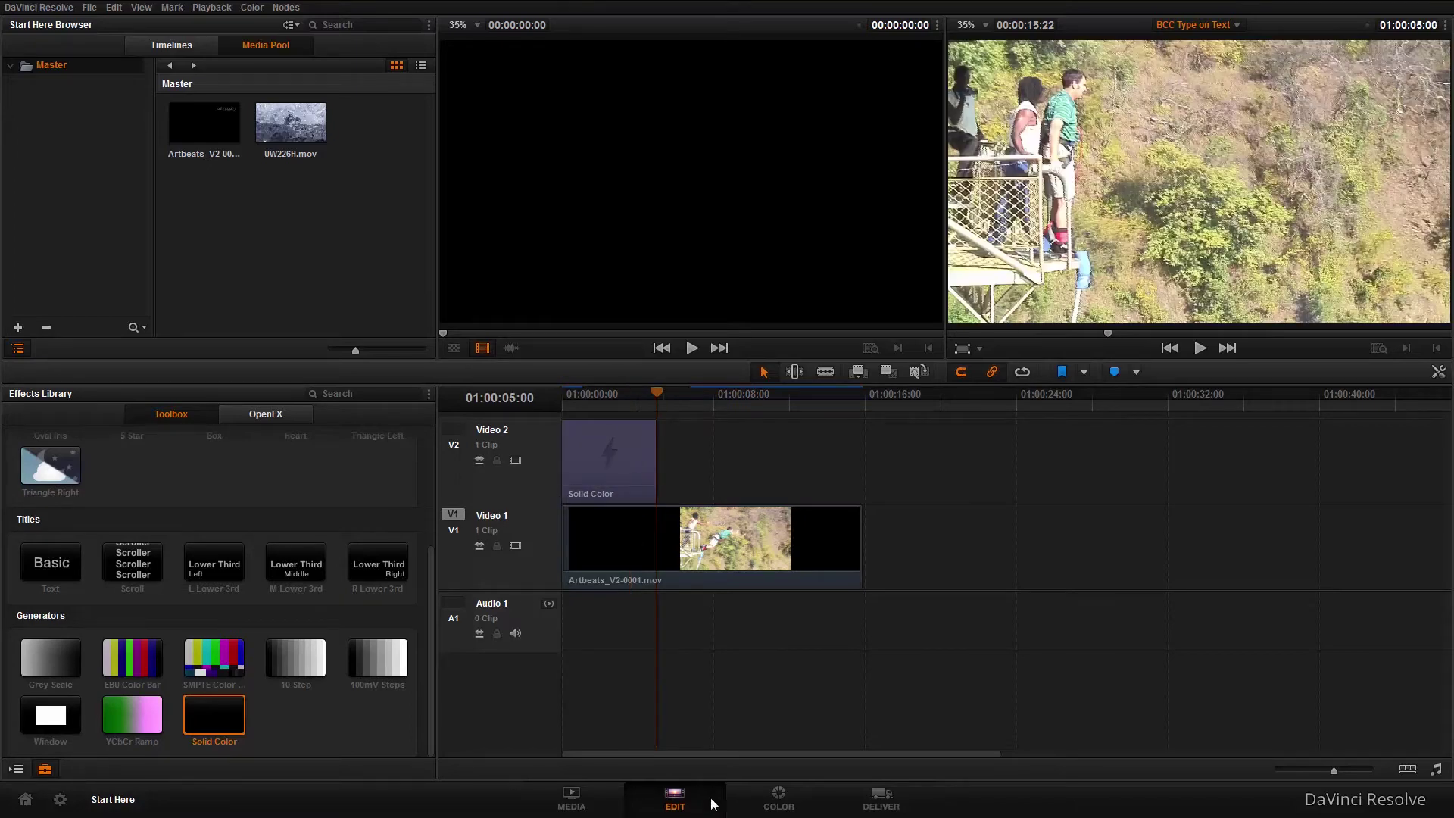
Convert the Solid Color clip on Video 2 into a compound clip named BCC Type on Text
left_click(767, 804)
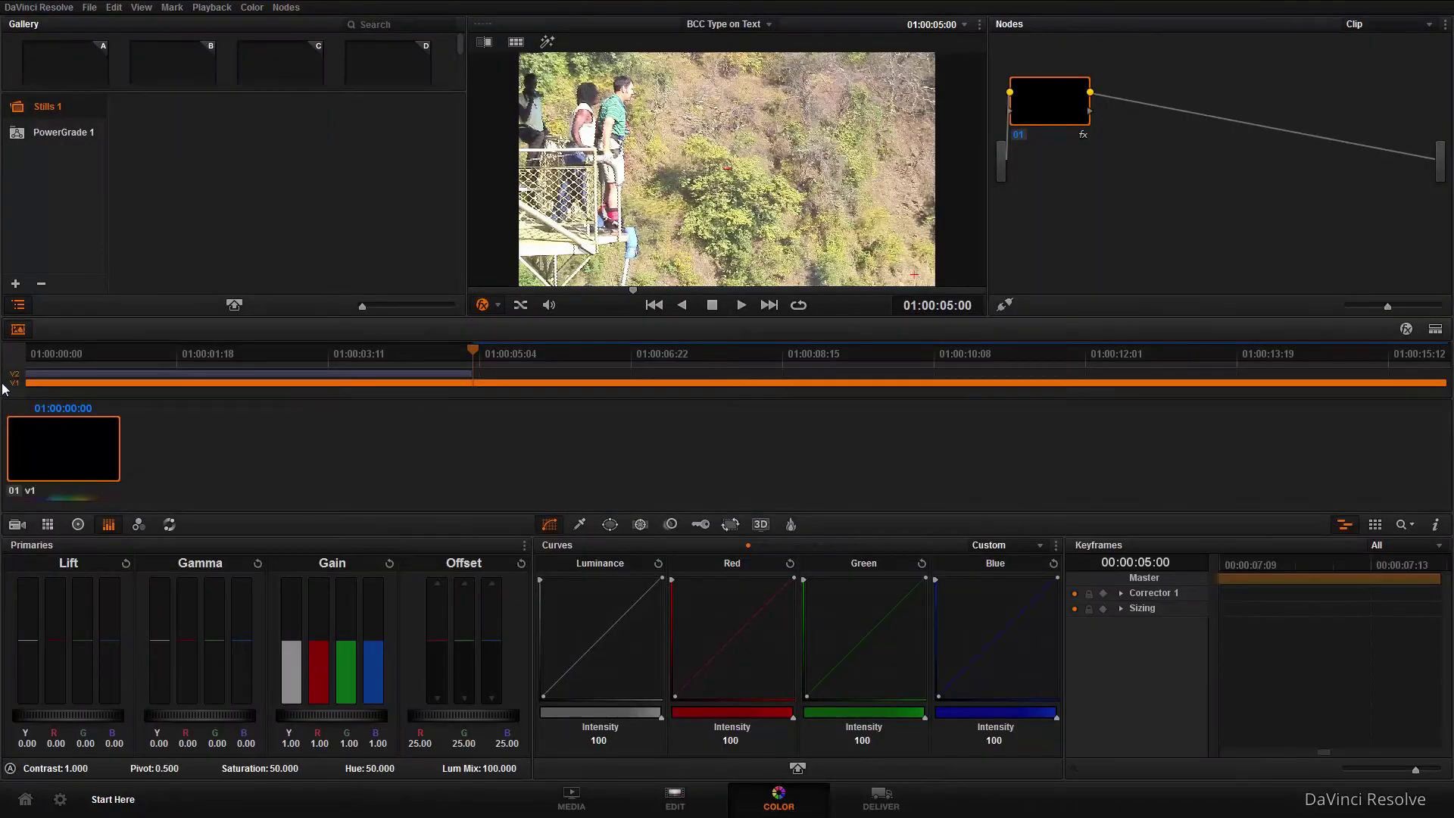
left_click(684, 807)
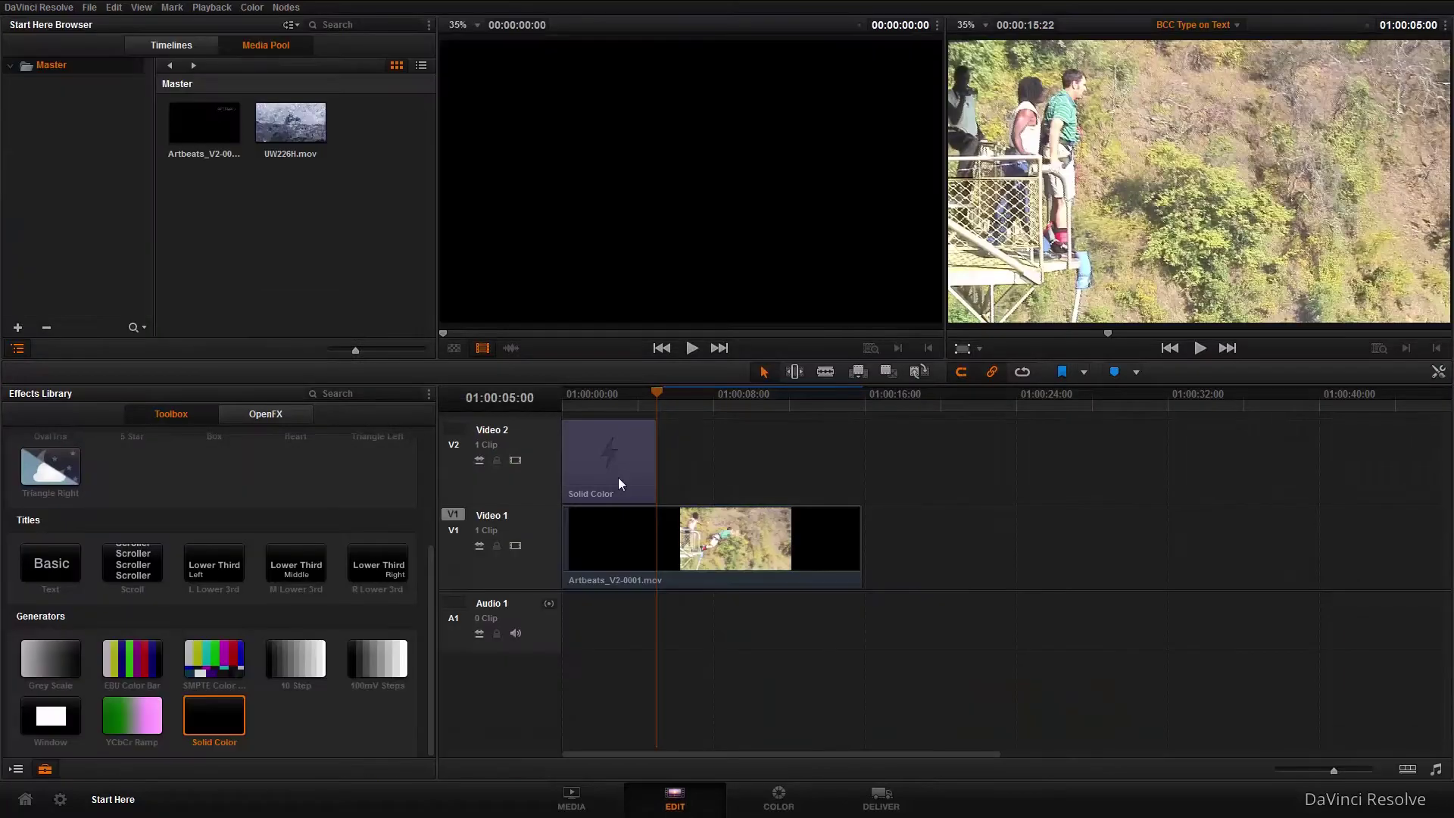
right_click(617, 460)
left_click(697, 71)
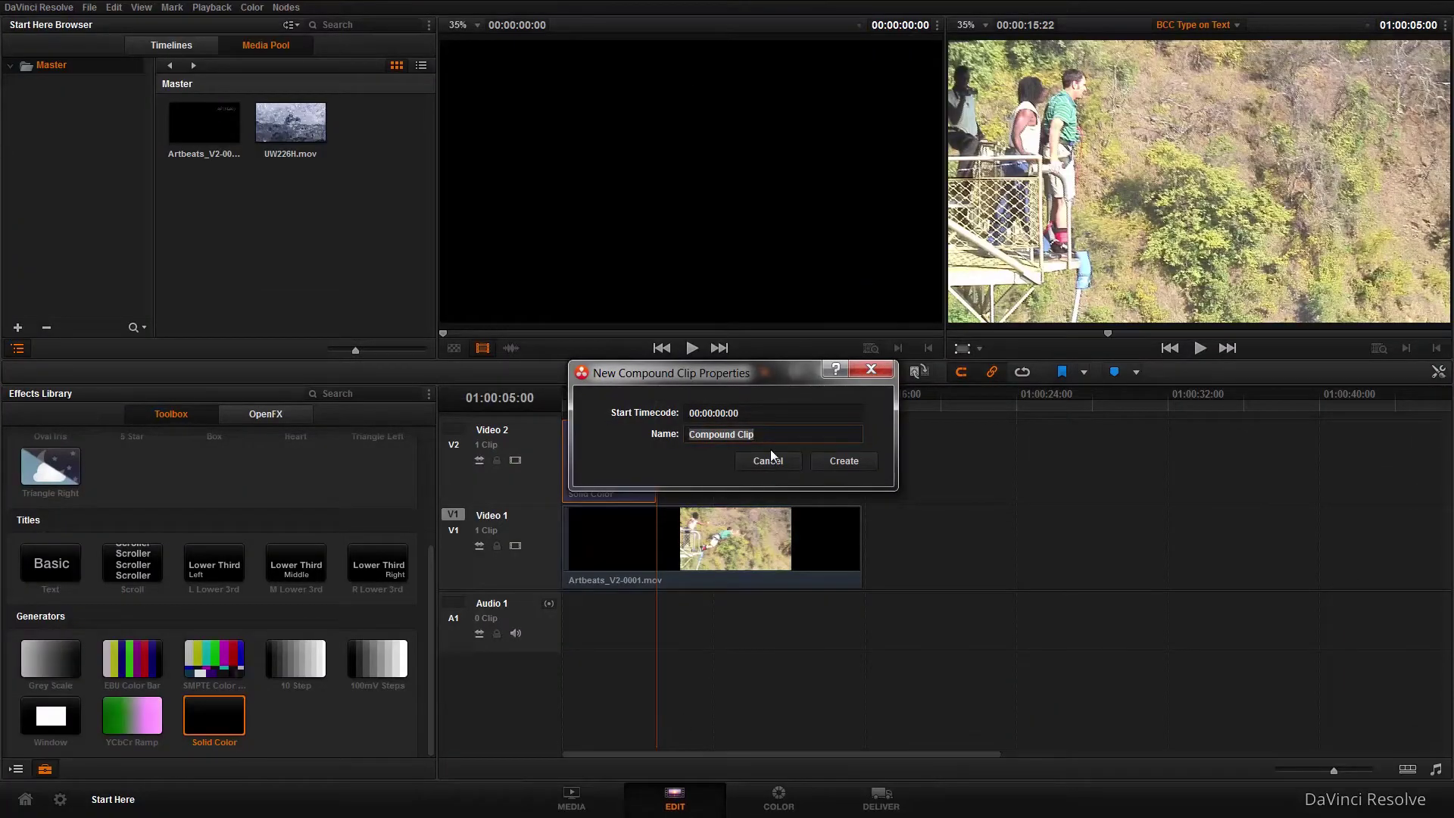
type("BCC Type on Text")
left_click(827, 465)
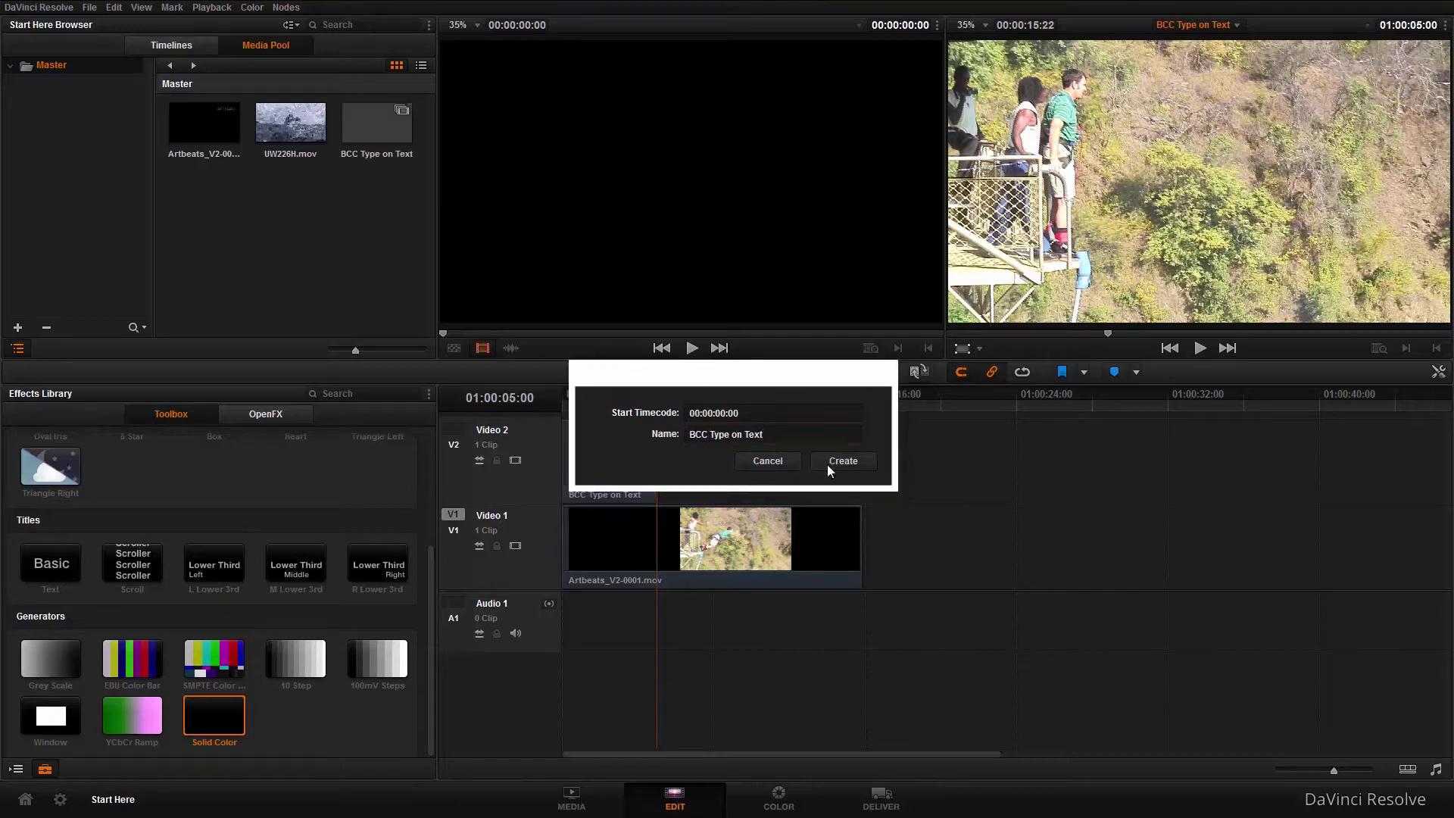
Bring up the compound clip on track V2 in the Color page for grading
left_click(781, 803)
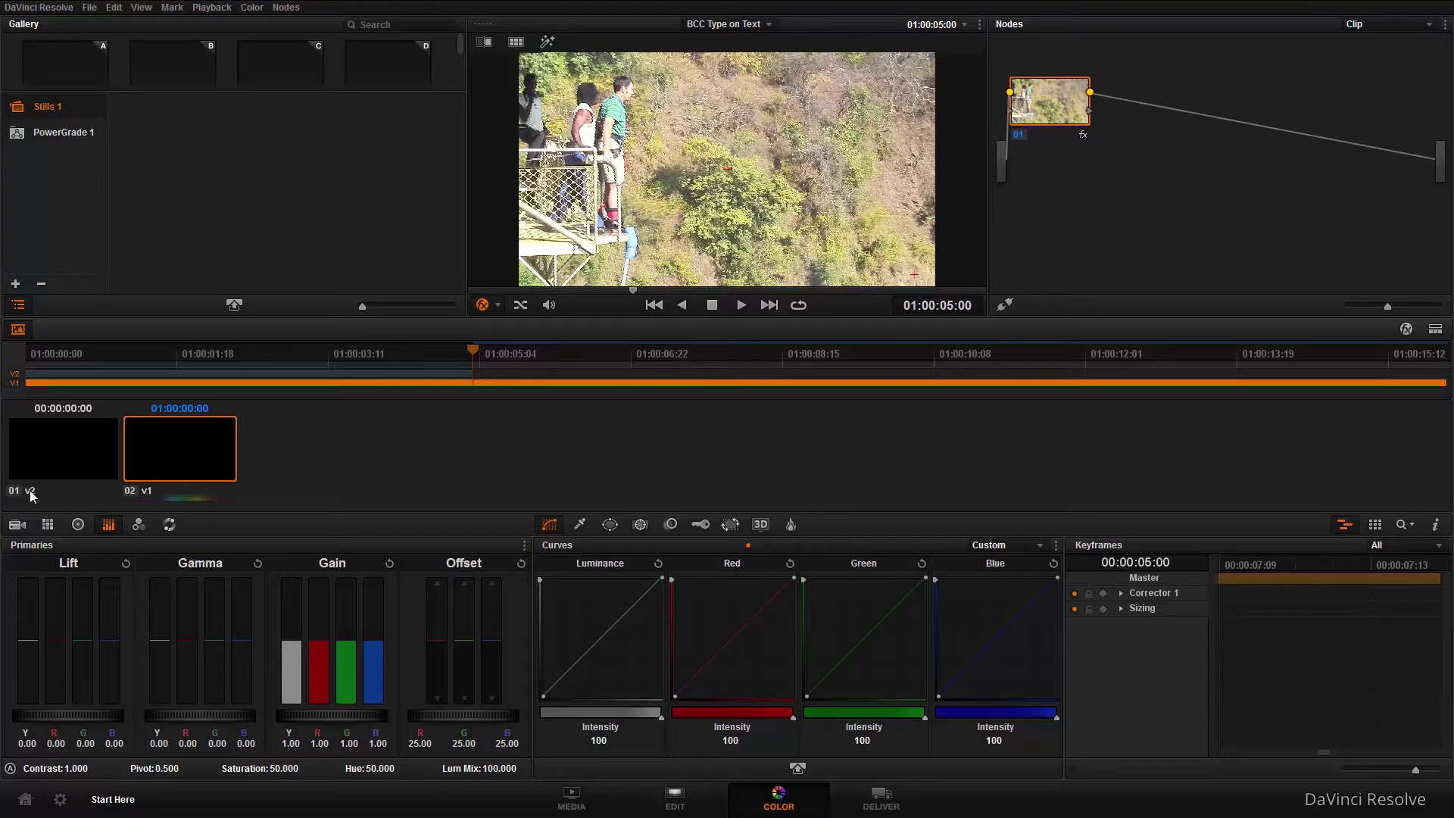
left_click(50, 436)
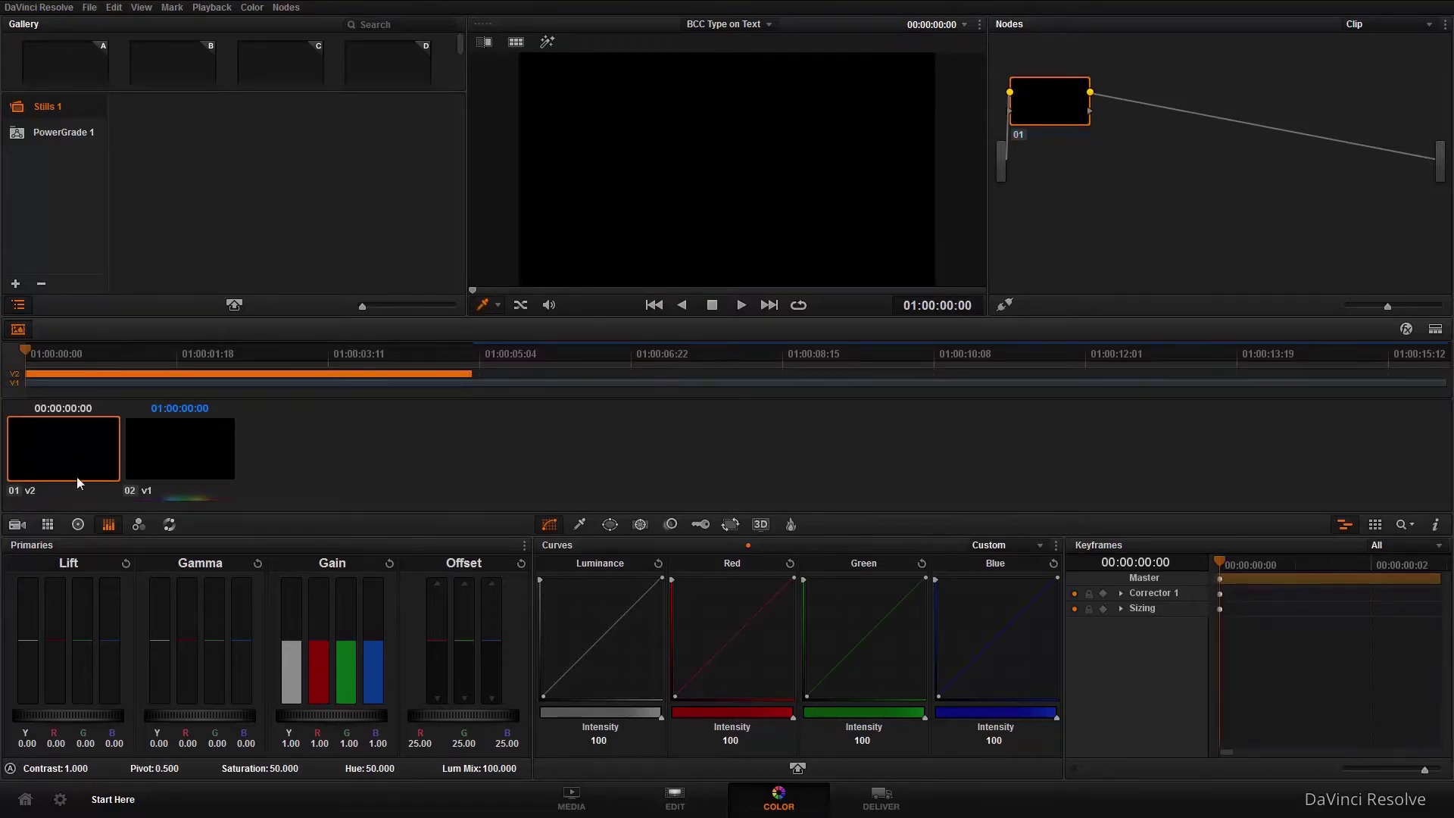
left_click(675, 799)
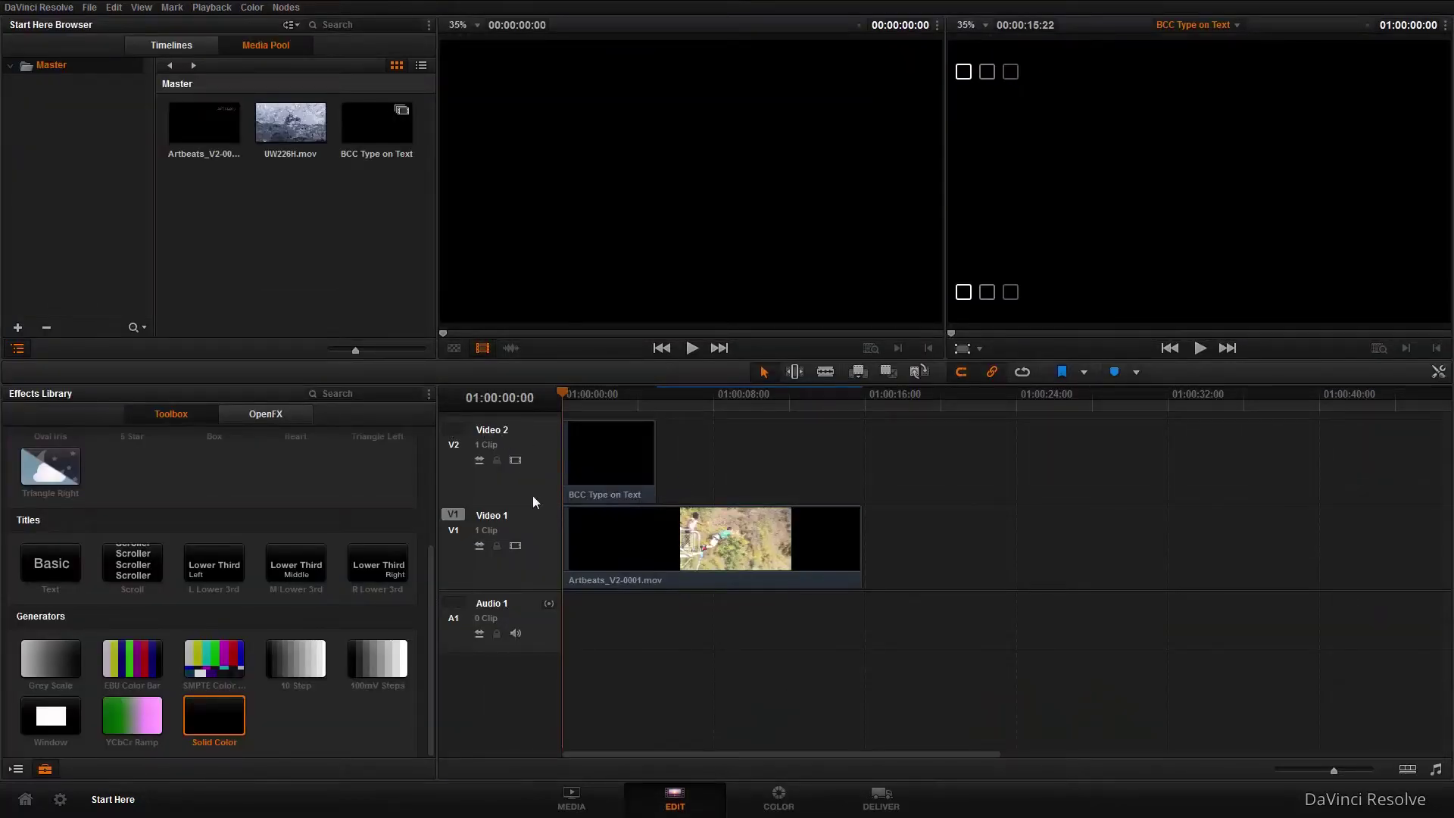
left_click(779, 795)
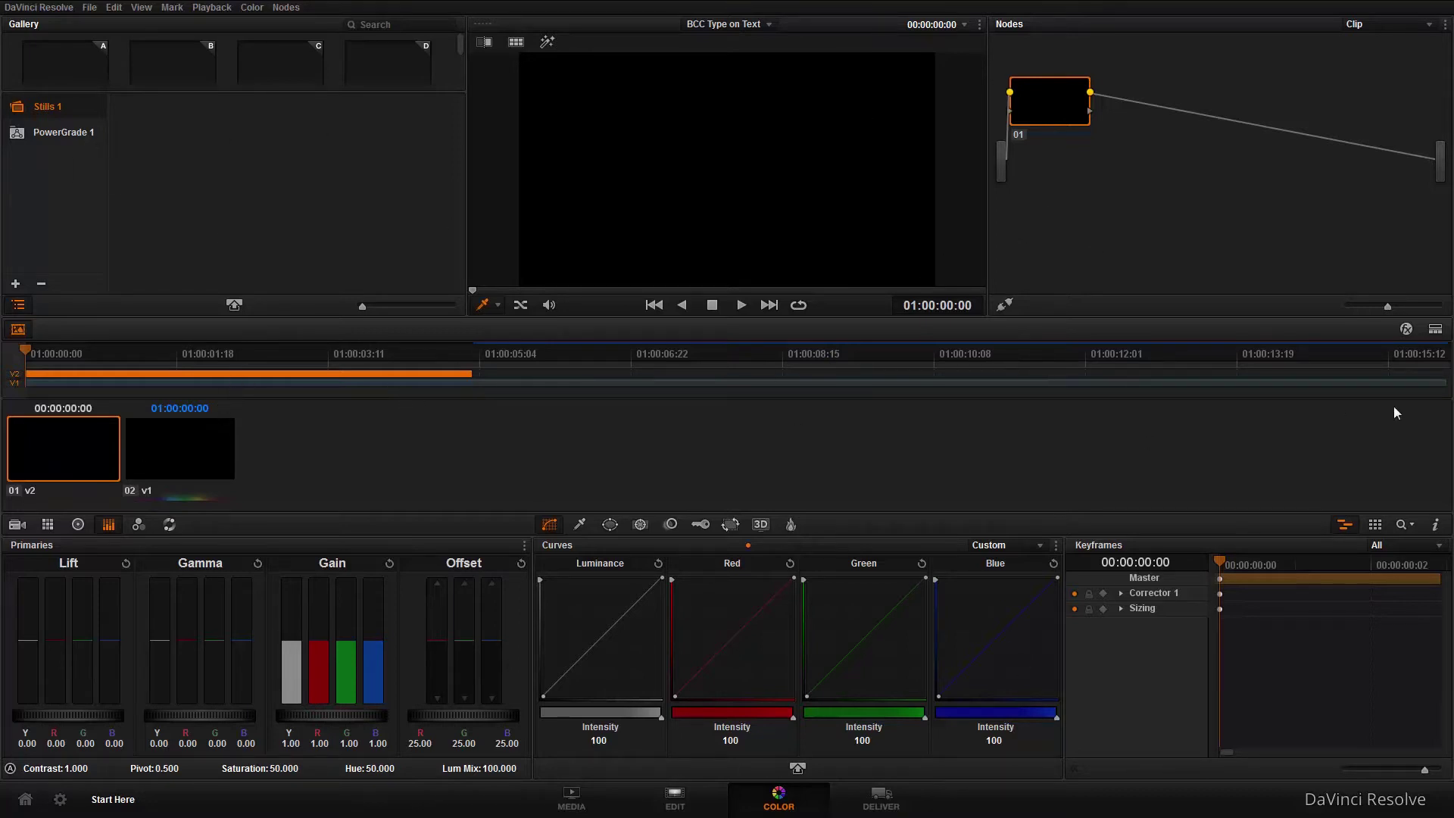
Simplify the Color page layout by hiding the mini timeline and gallery and widening the Nodes and Keyframes areas
left_click(1346, 525)
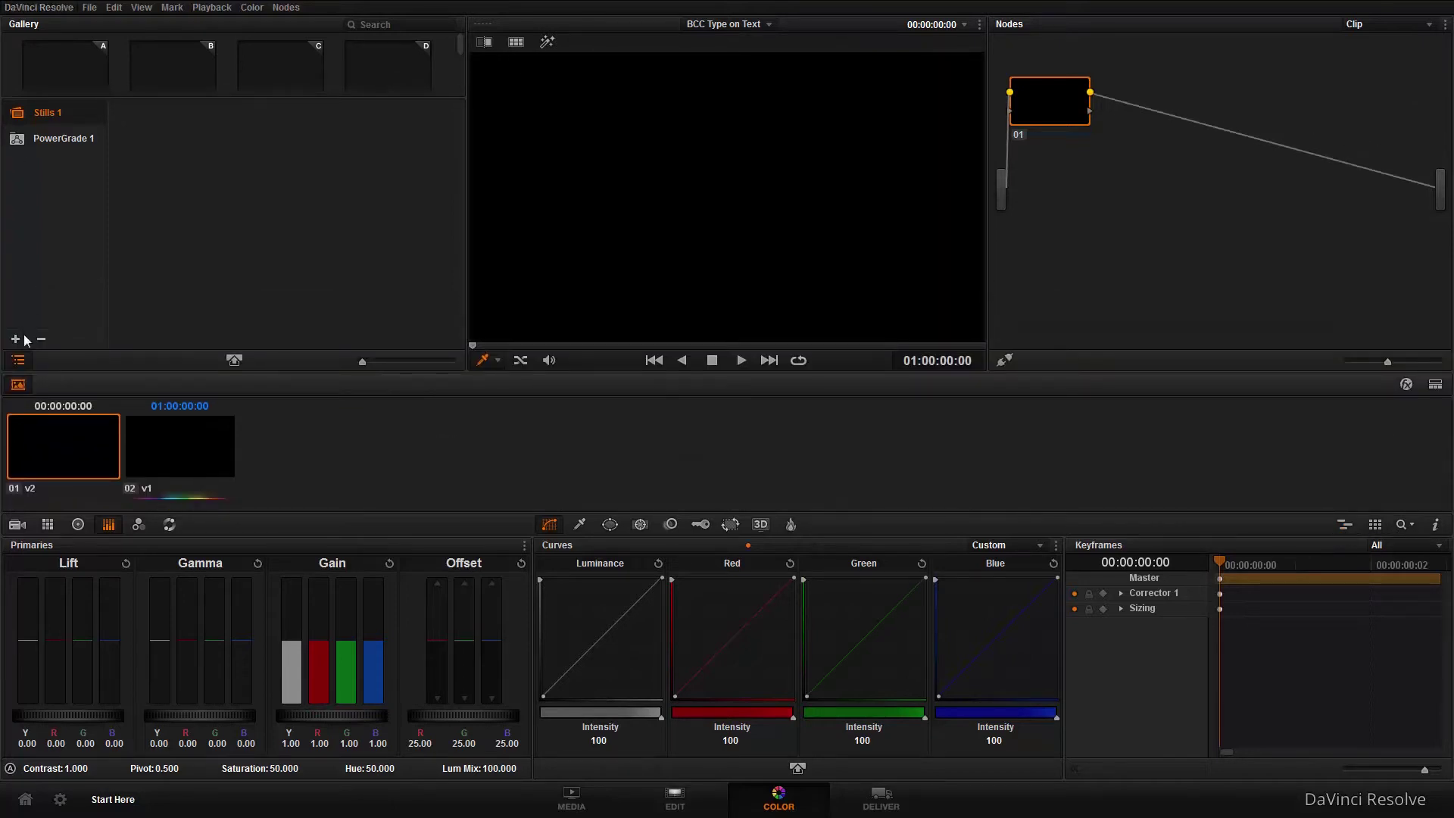
left_click(18, 384)
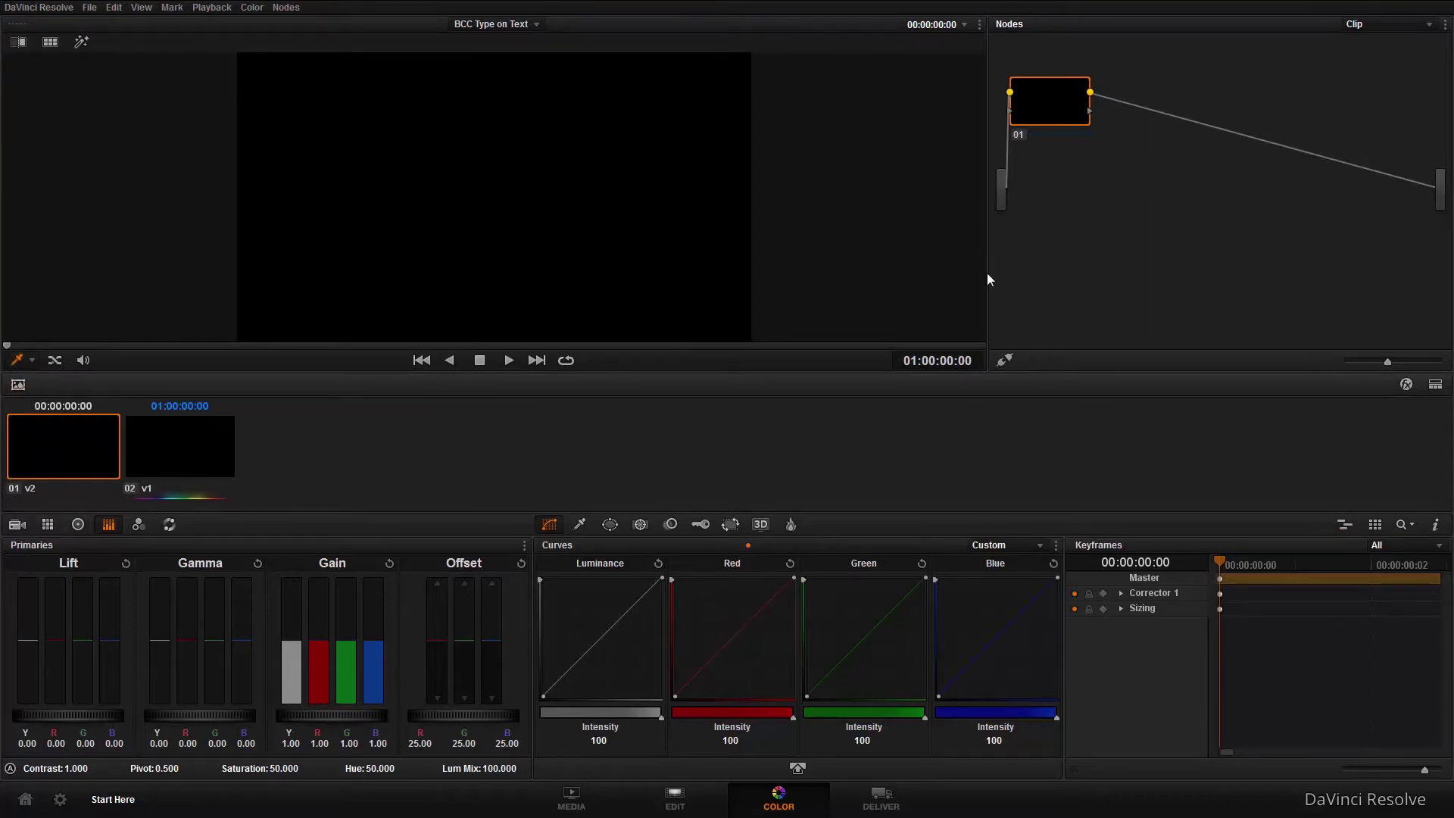
left_click_drag(941, 274, 493, 296)
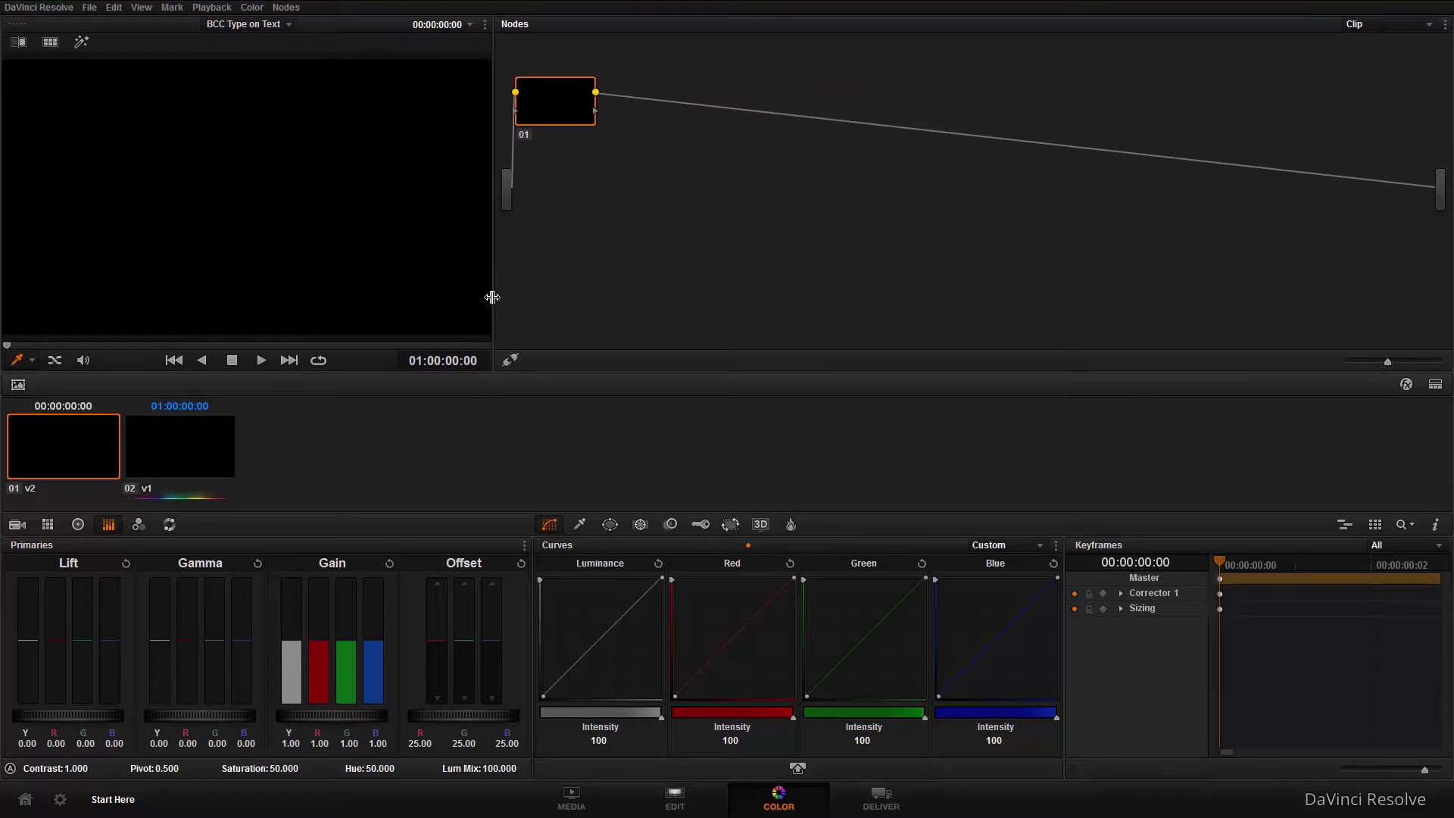
right_click(340, 244)
left_click(403, 413)
left_click_drag(1065, 762, 564, 738)
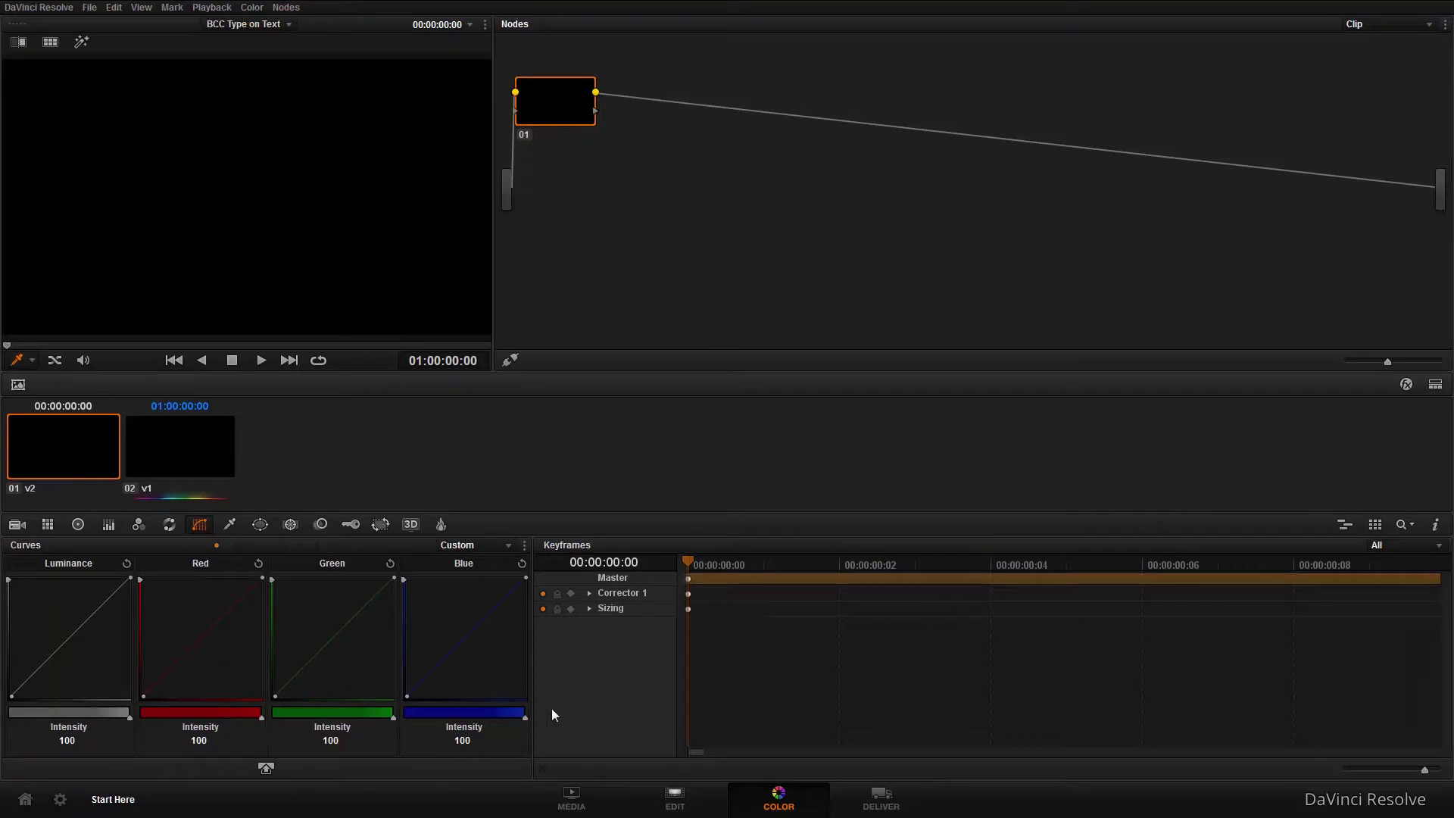
left_click_drag(1424, 769, 1325, 777)
Apply the BCC Type on Text OpenFX effect to node 01 of the compound clip
left_click(1407, 384)
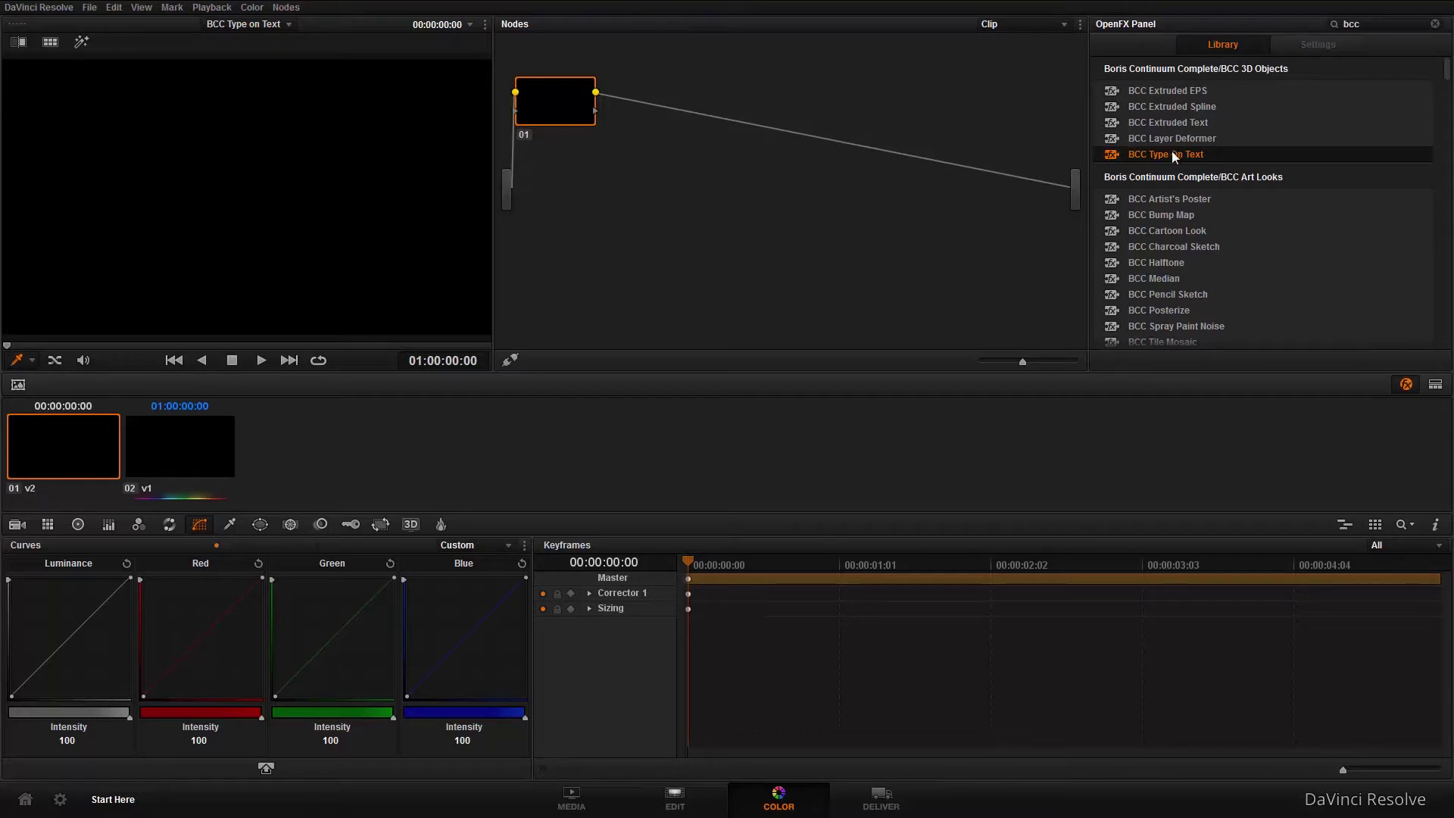
left_click_drag(1171, 151, 563, 108)
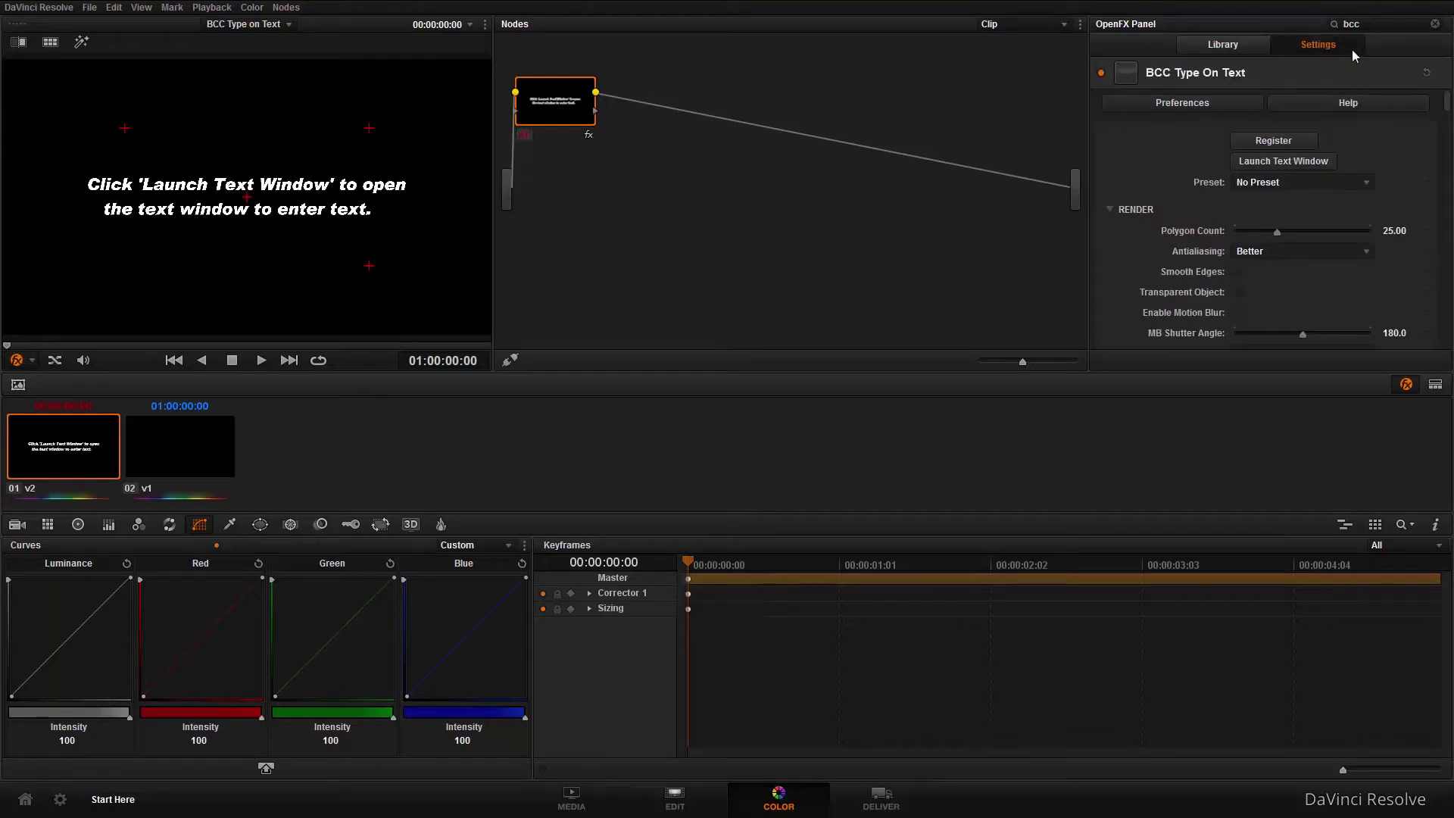
Set the Type on Text effect's text to "Insanity" in its text window and apply it
left_click(1293, 161)
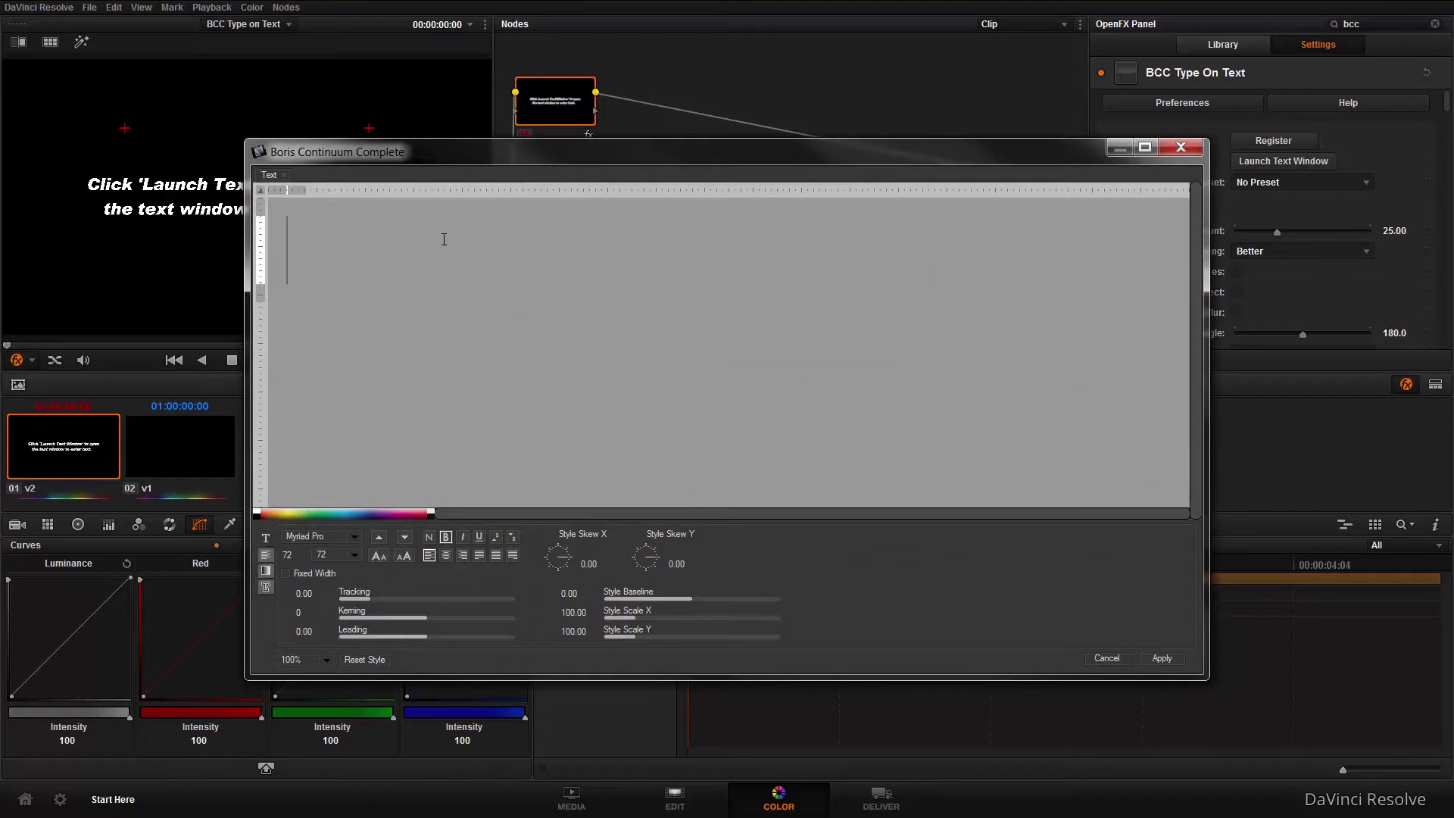
type("INsanity")
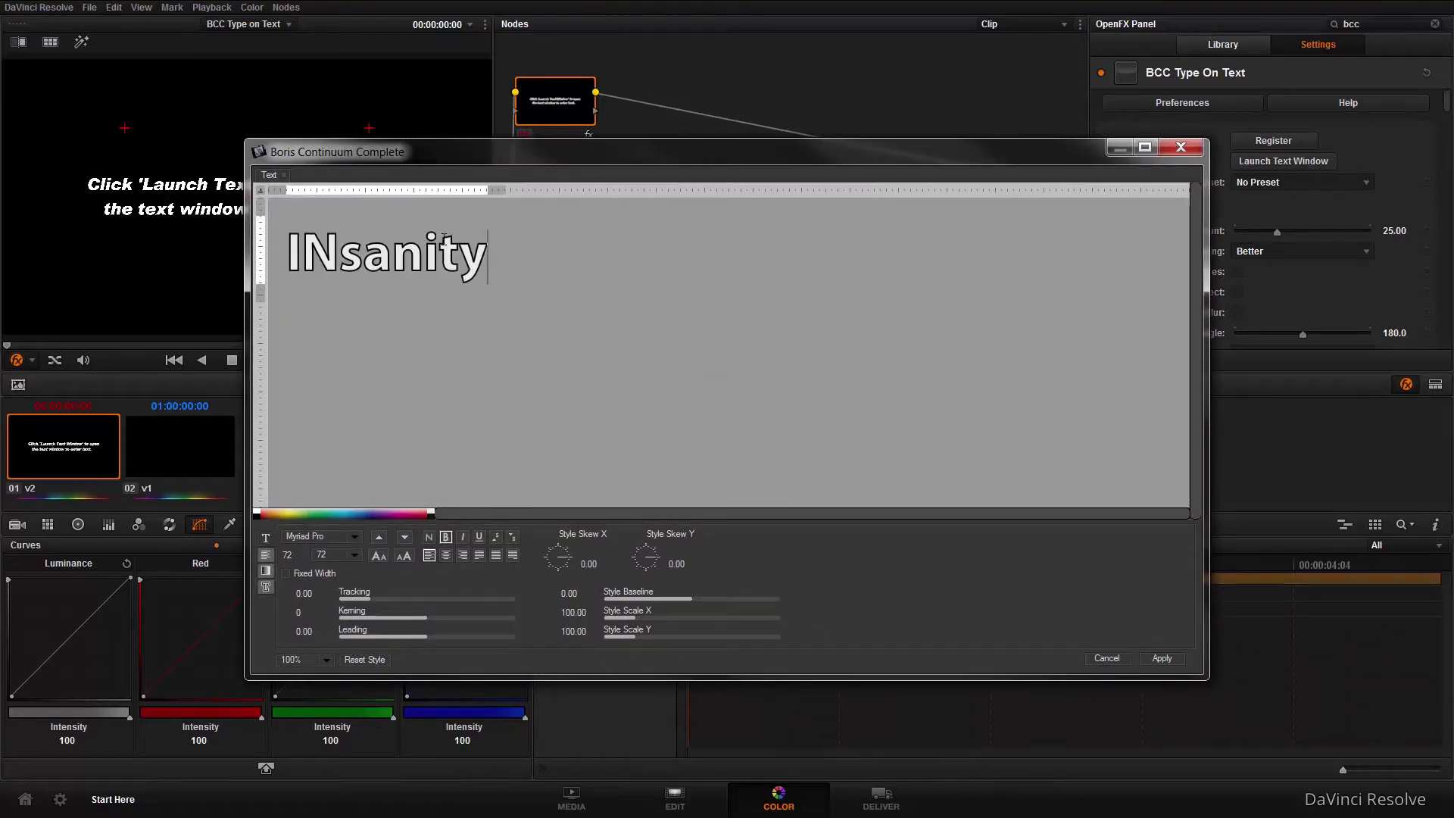
key("BackSpace")
key("BackSpace")
key("BackSpace")
key("BackSpace")
key("BackSpace")
key("BackSpace")
key("BackSpace")
key("BackSpace")
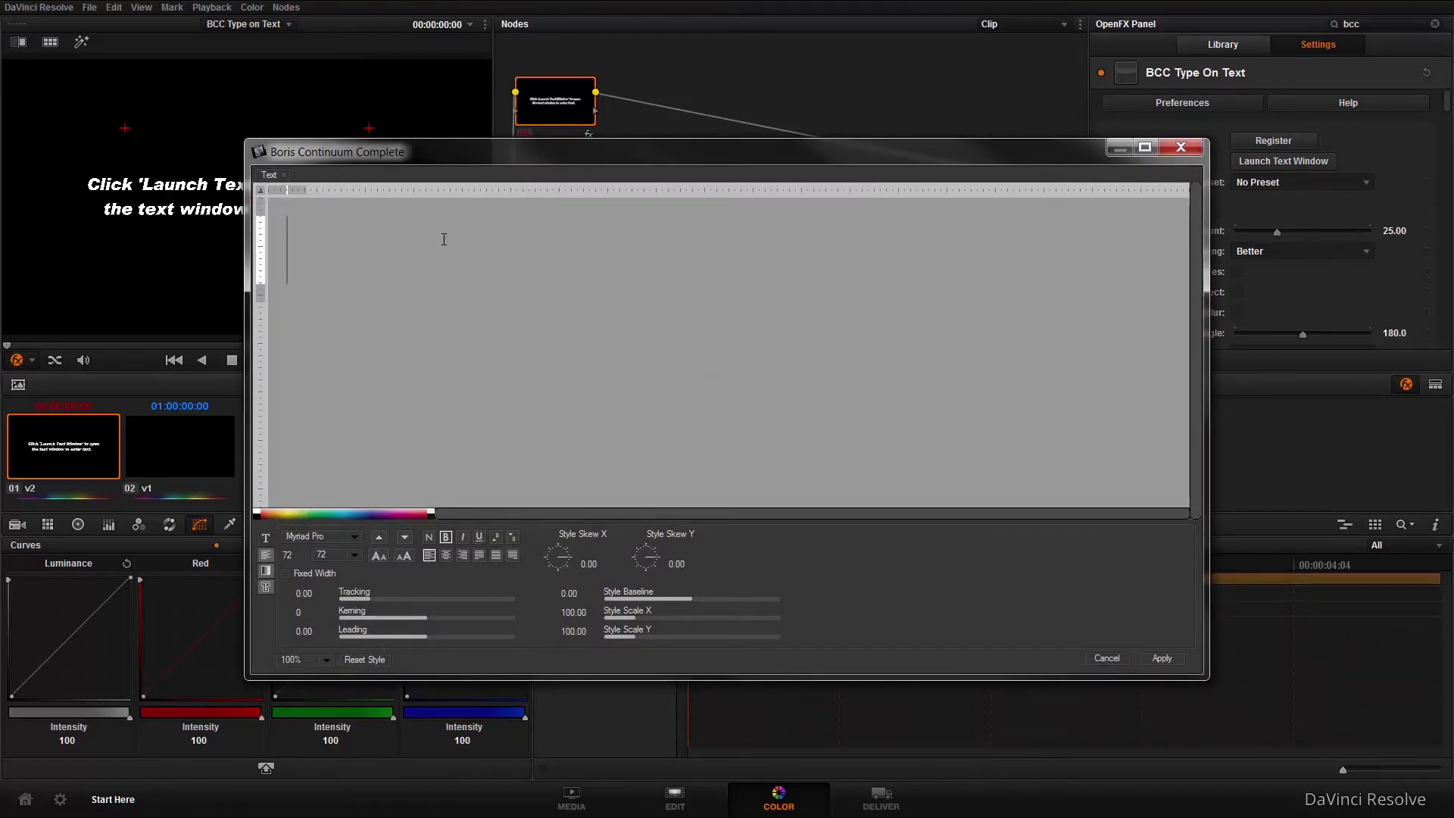
type("Insanity")
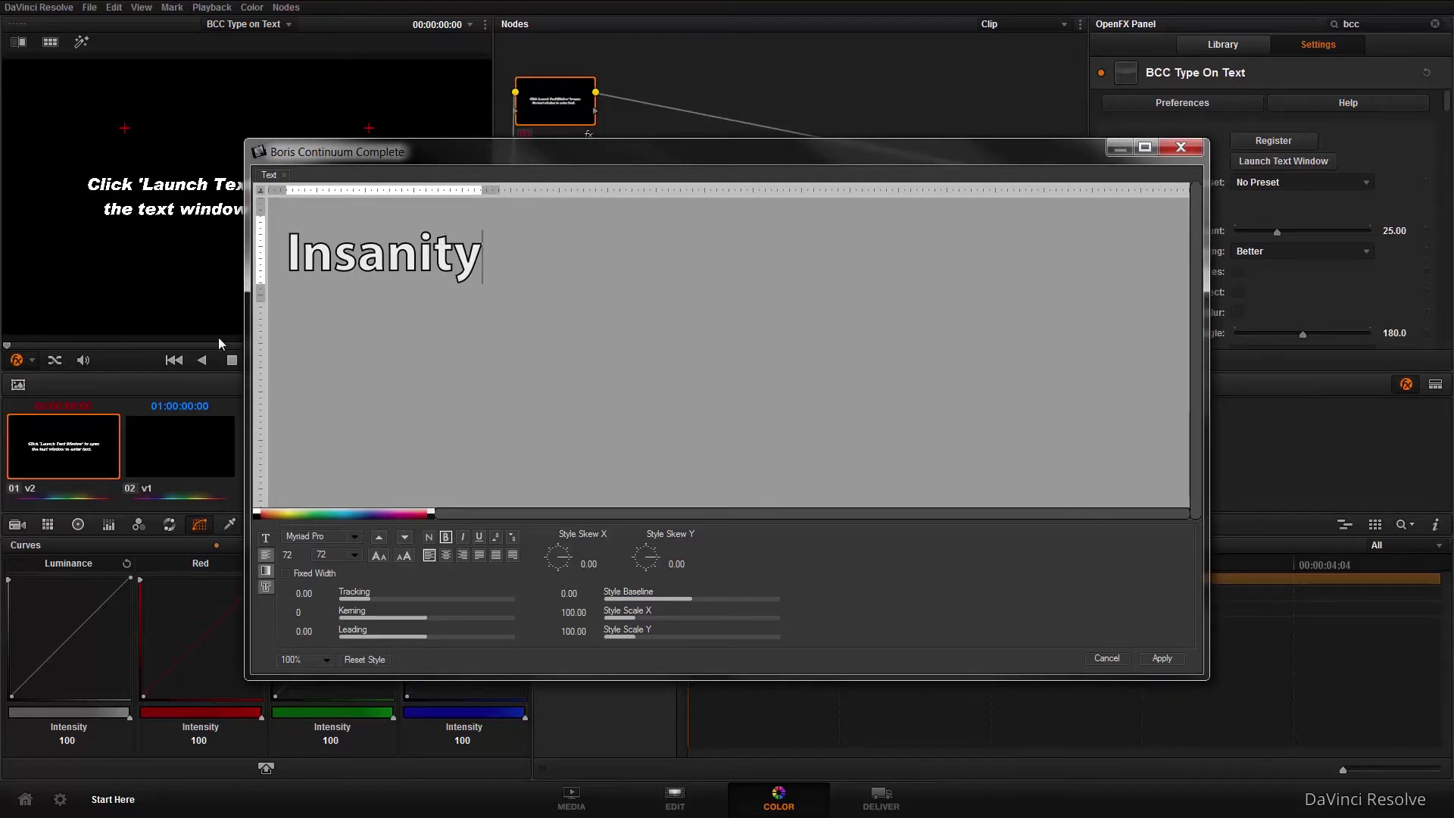
left_click(1163, 658)
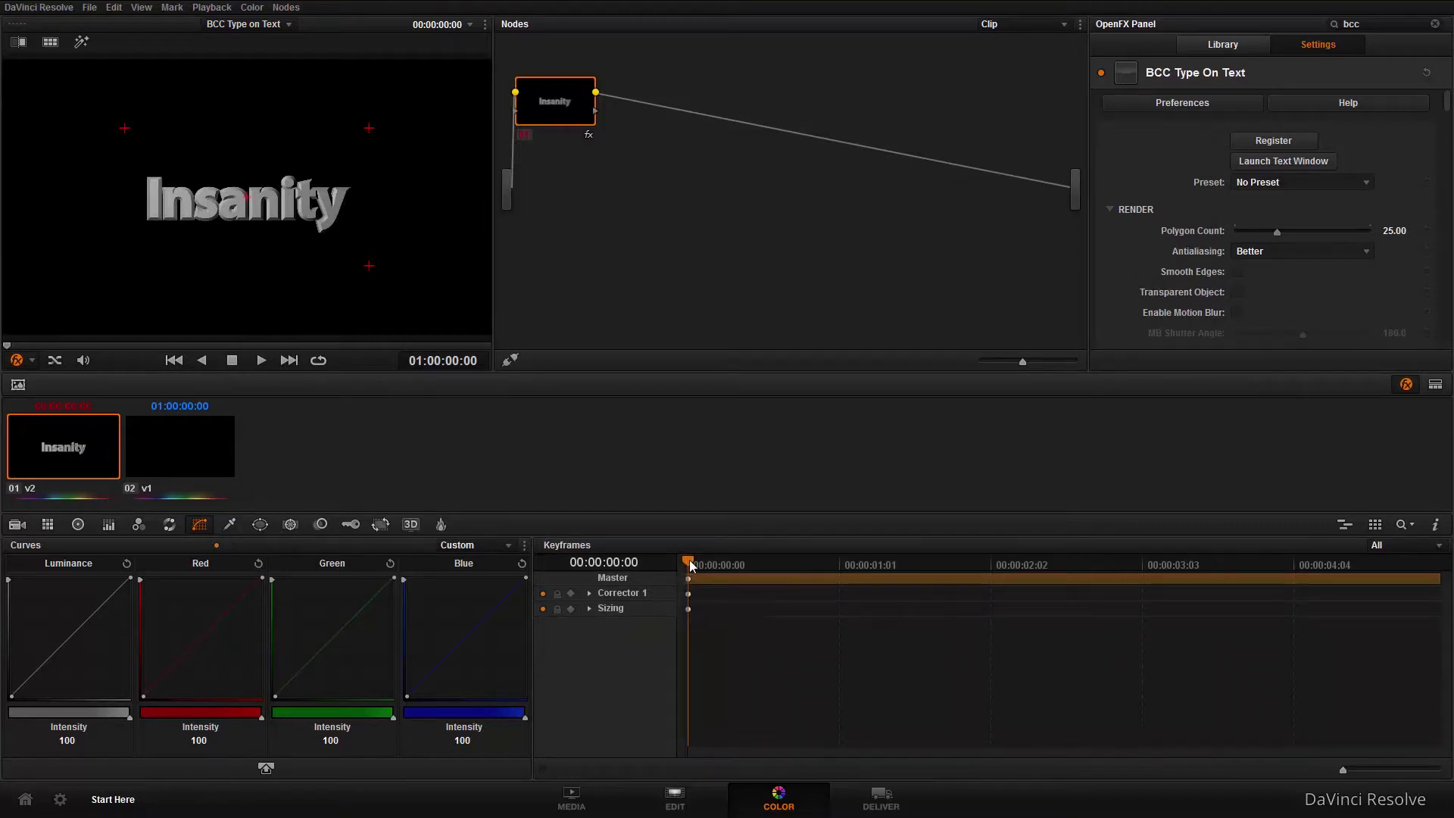
With the playhead at 00:00:02:00, add an alpha output to the node graph and connect node 01's alpha to it
left_click_drag(689, 564, 993, 564)
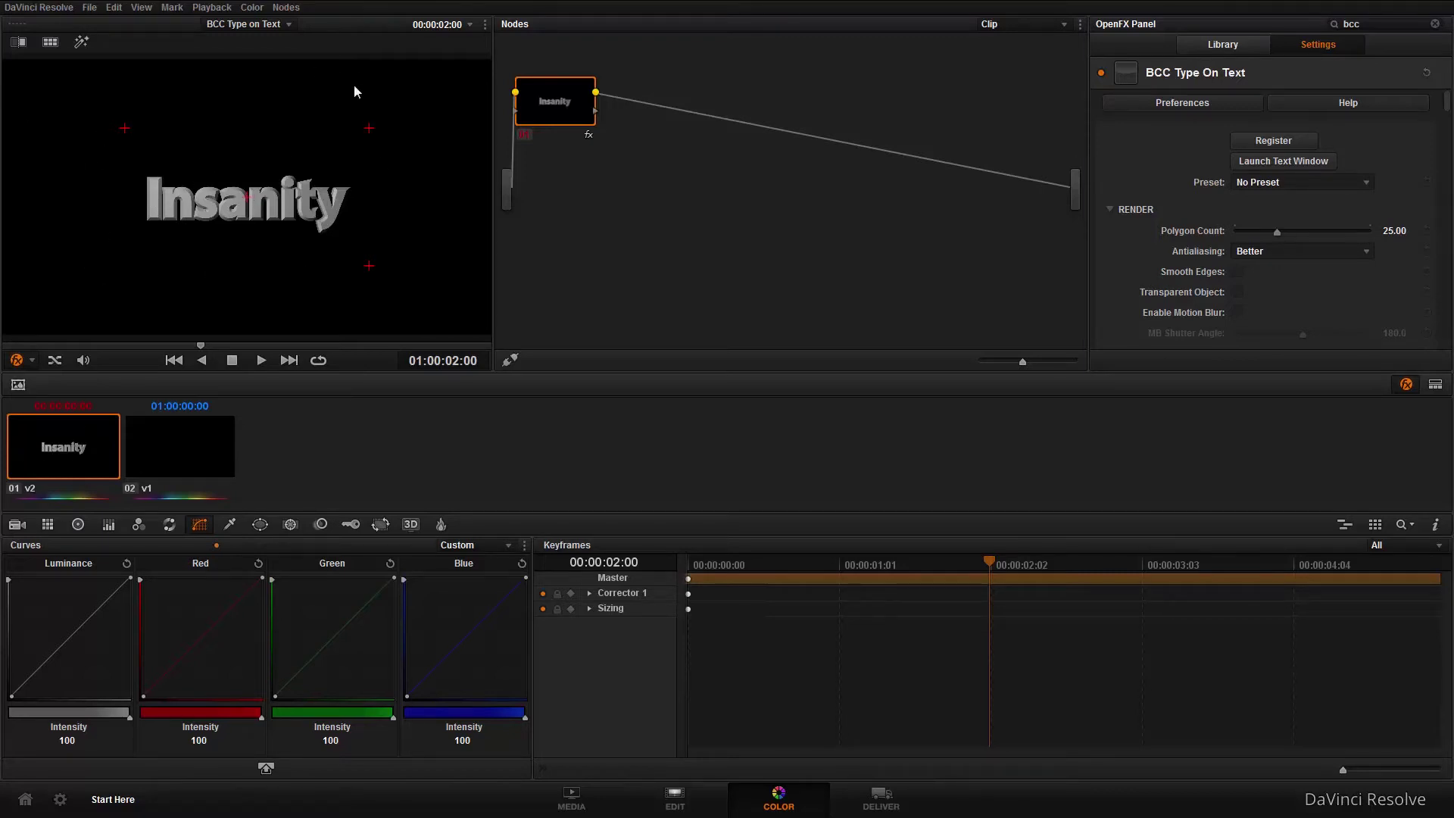
right_click(671, 169)
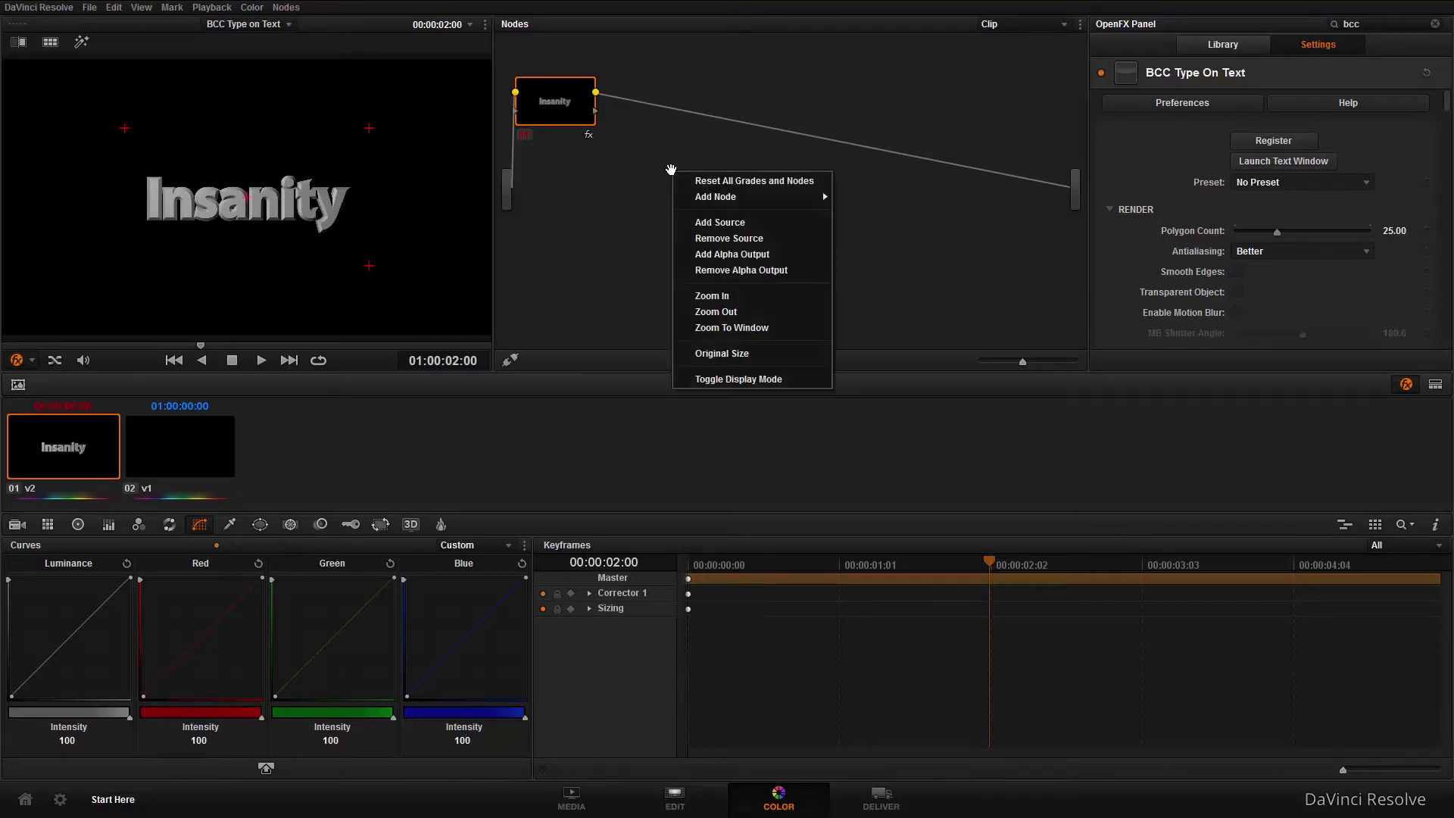
left_click(757, 244)
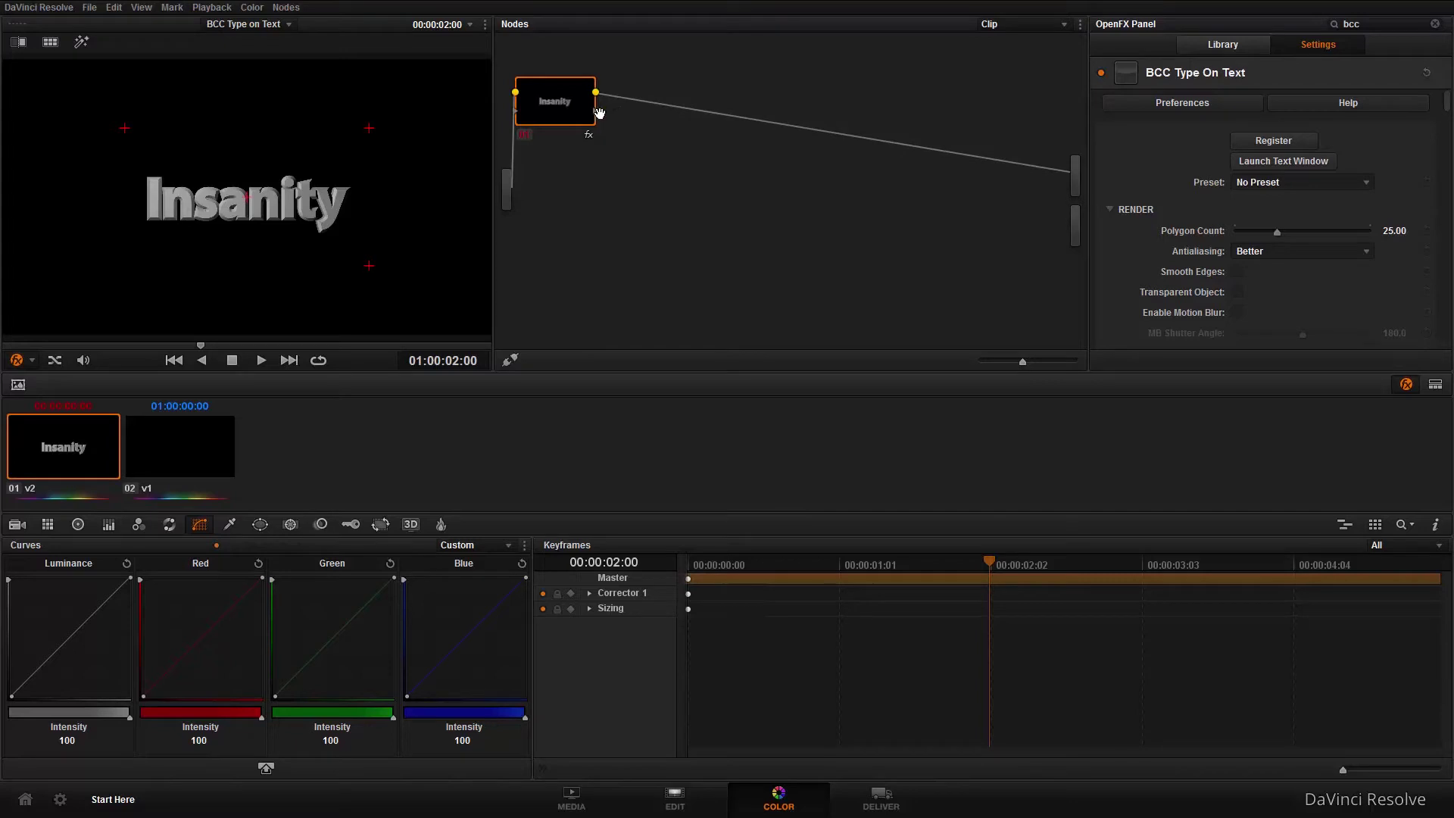
left_click_drag(596, 114, 1079, 229)
Enable Use OFX Alpha on node 01 and preview the composited text at 00:00:01:10
right_click(559, 104)
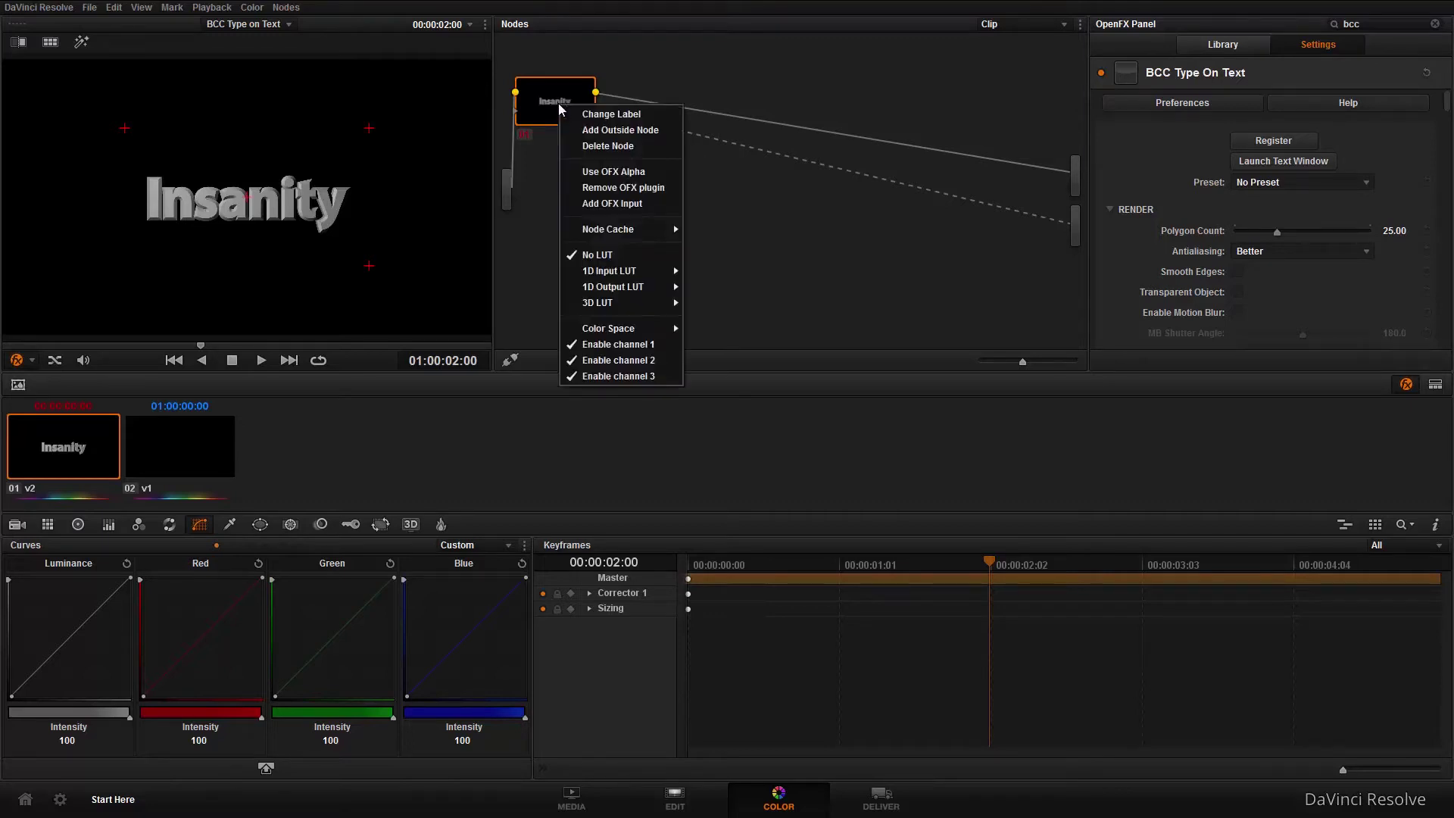
left_click(617, 175)
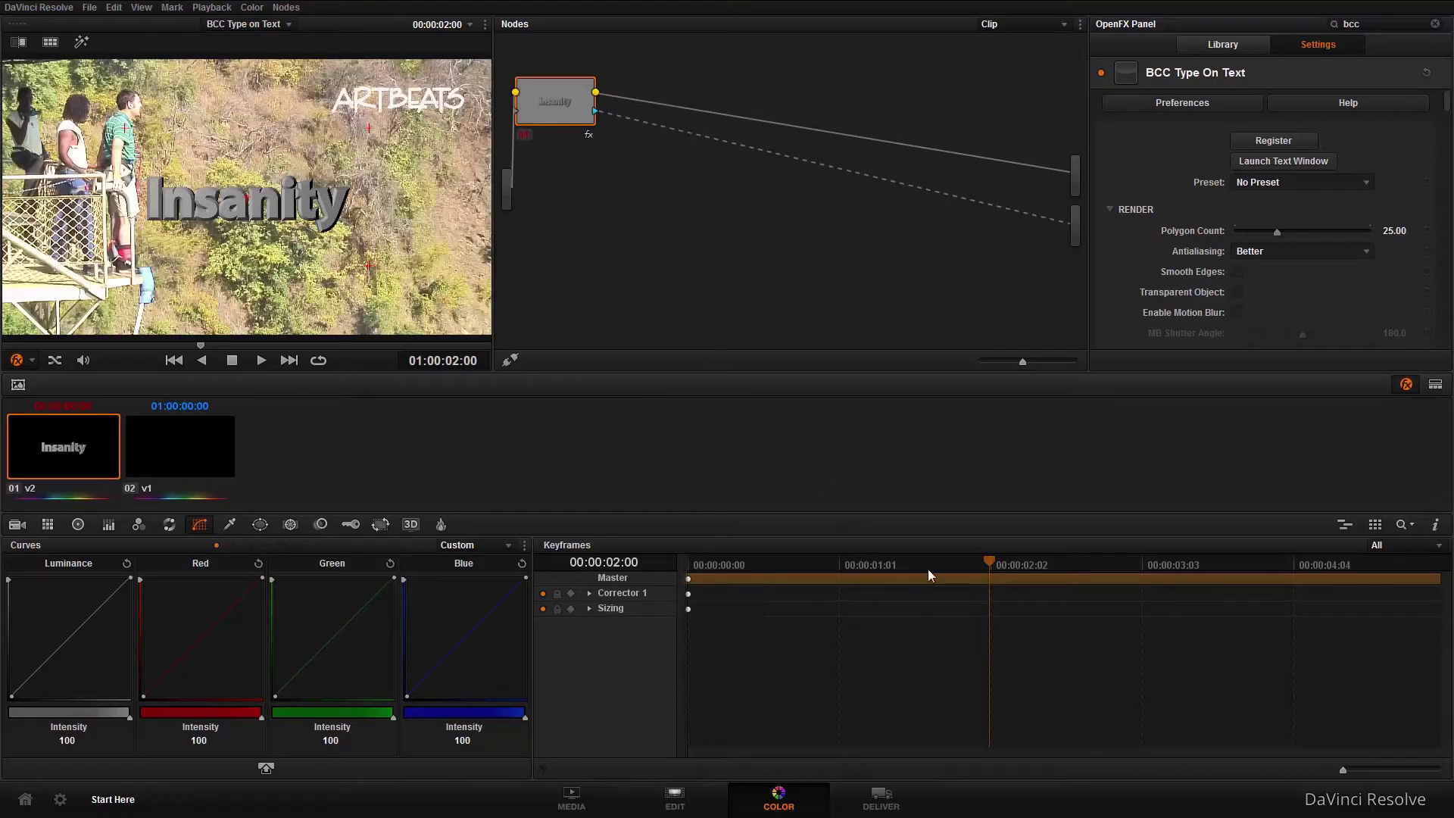
left_click_drag(984, 562, 898, 581)
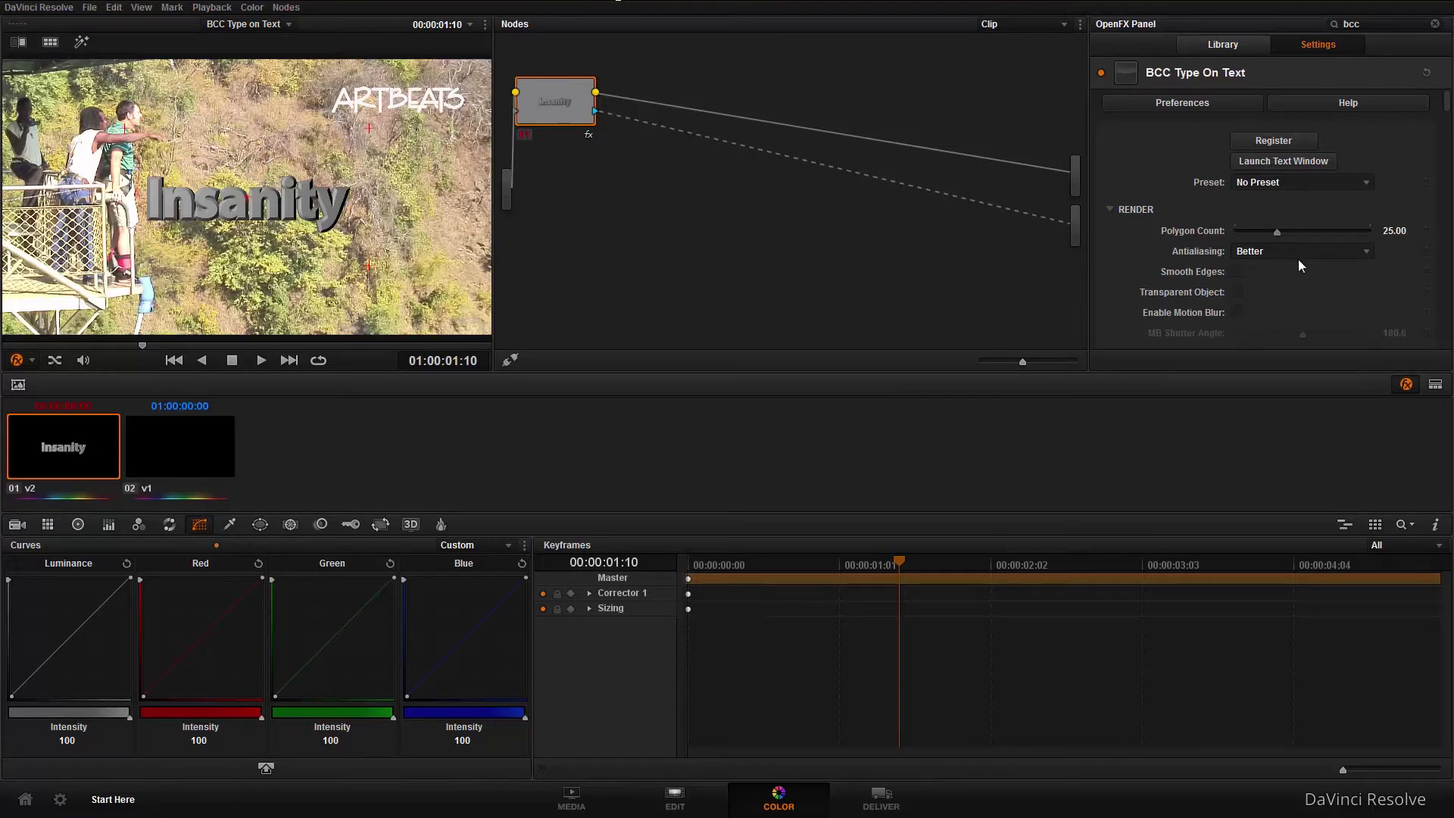
Browse the Type on Text effect's presets, keeping No Preset selected
left_click(1370, 185)
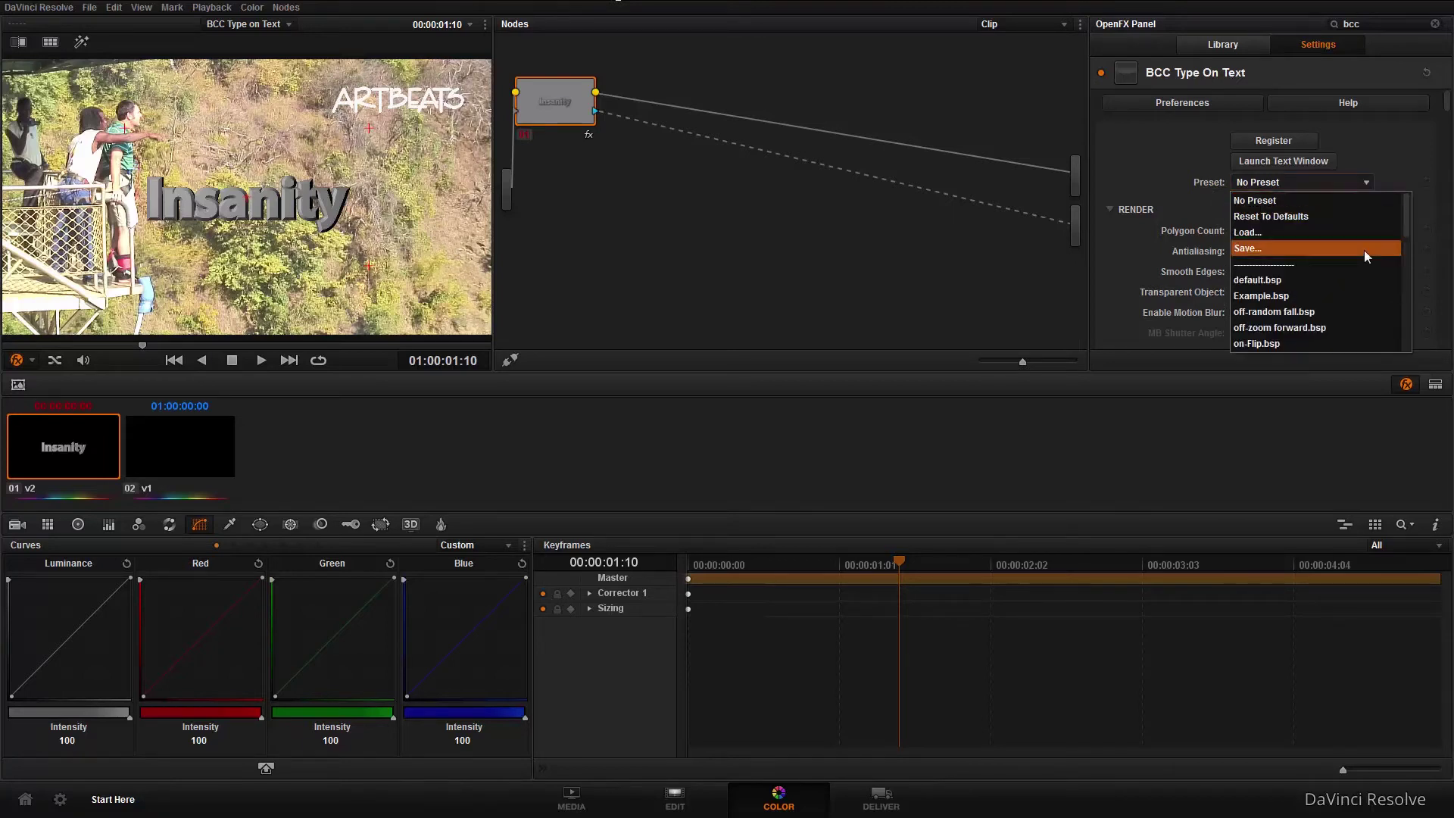
scroll(1355, 276, "down", 10)
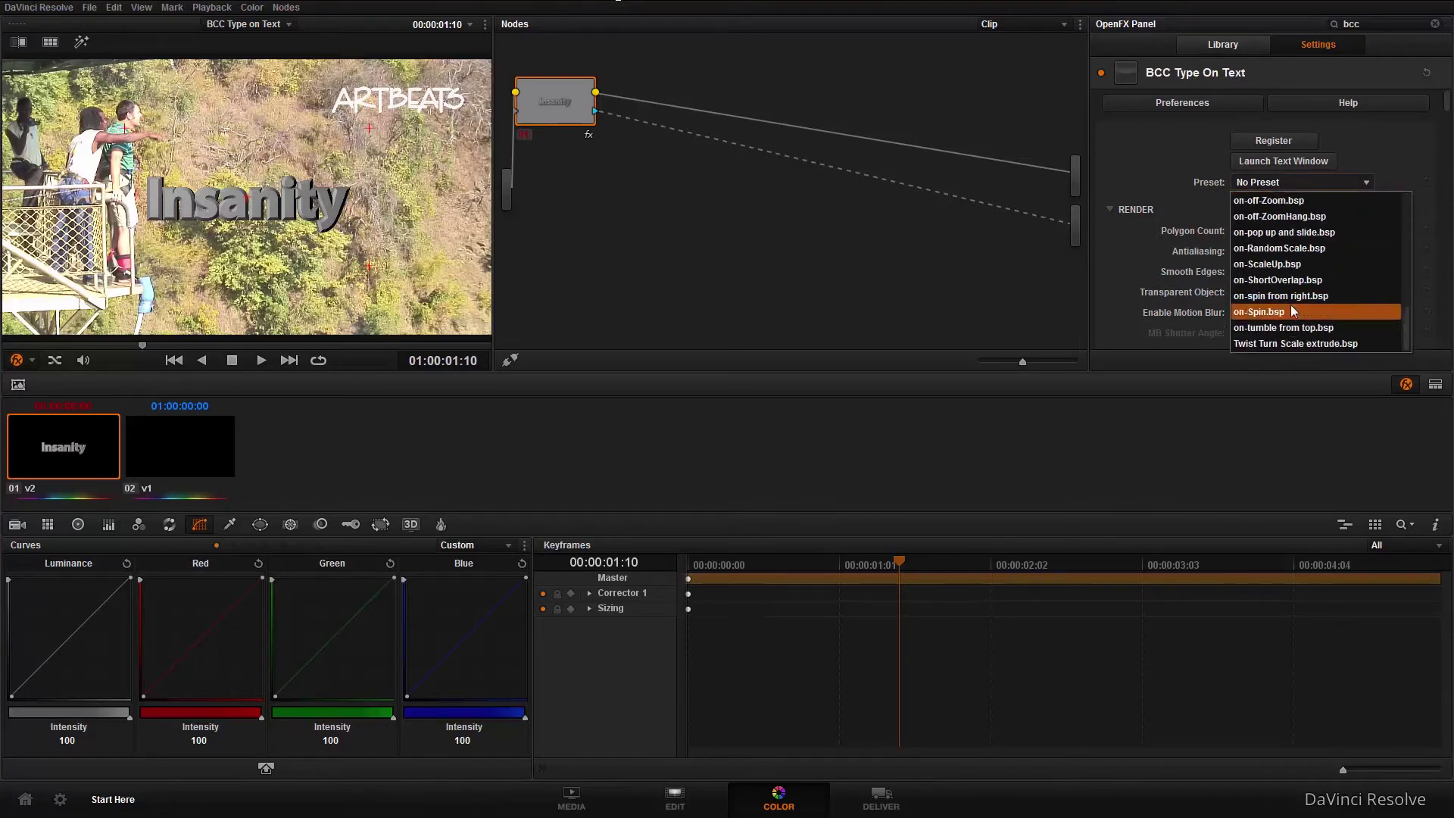
scroll(1291, 303, "up", 10)
scroll(1291, 307, "down", 1)
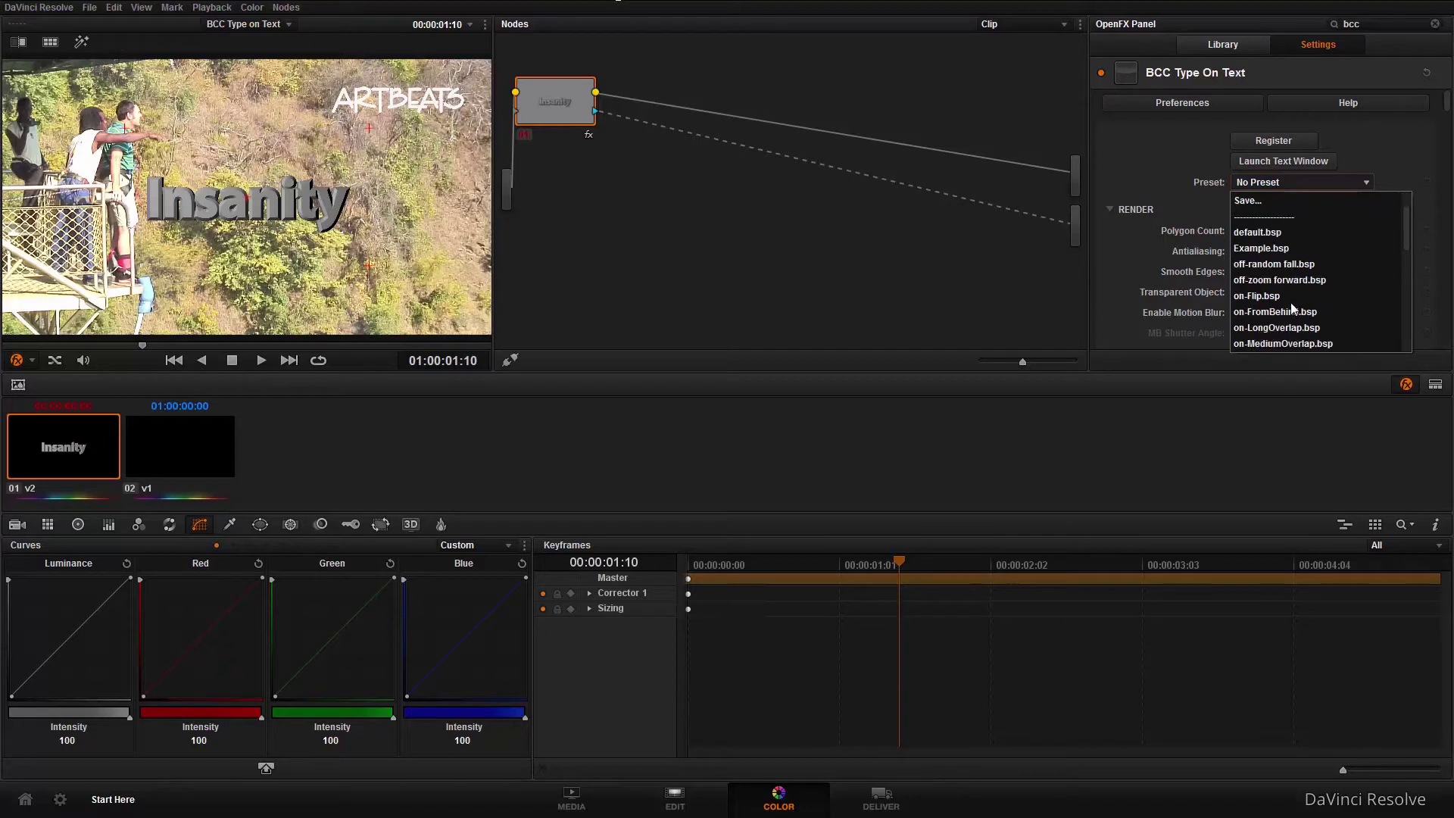
scroll(1292, 309, "up", 1)
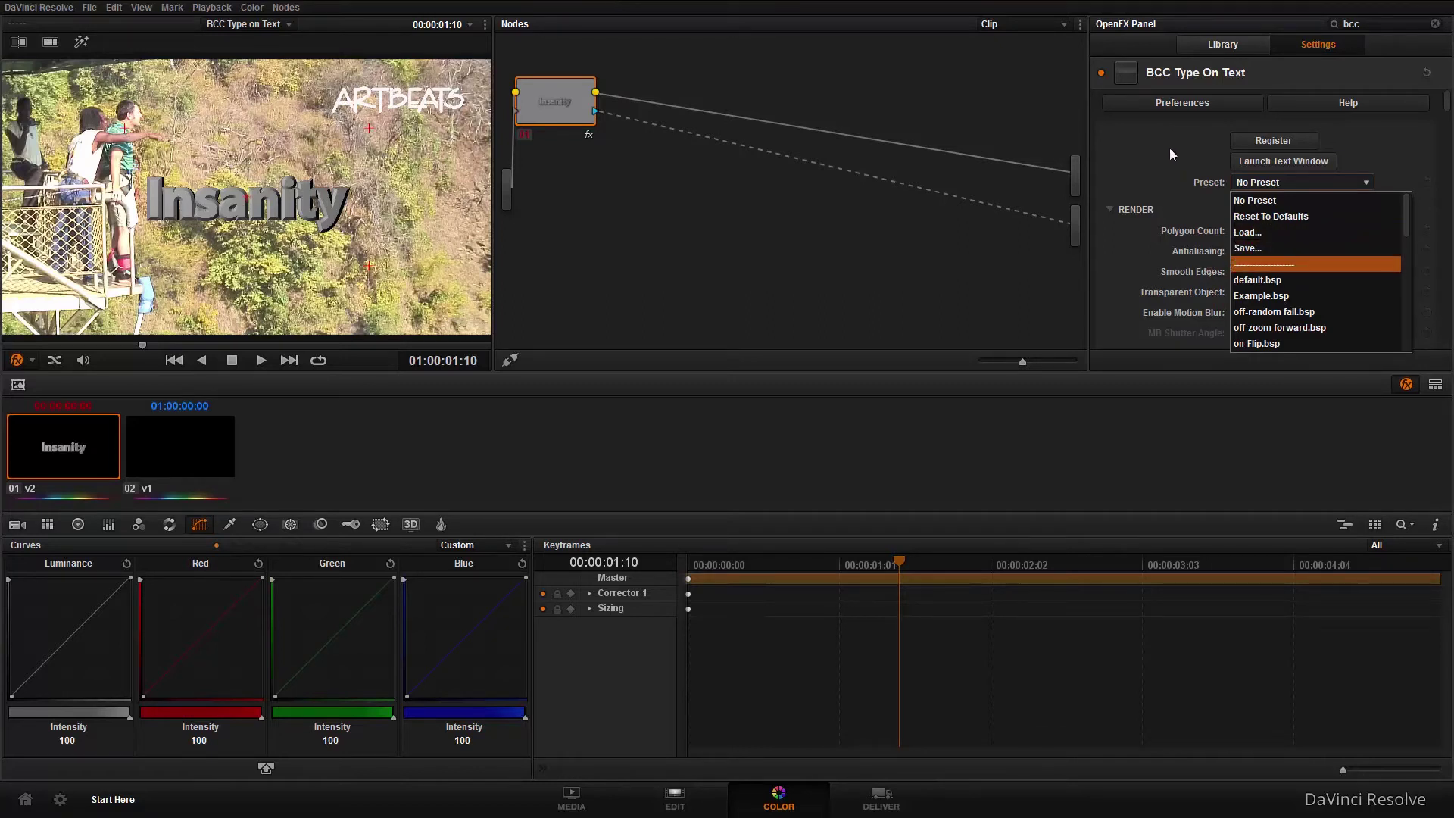
key("Escape")
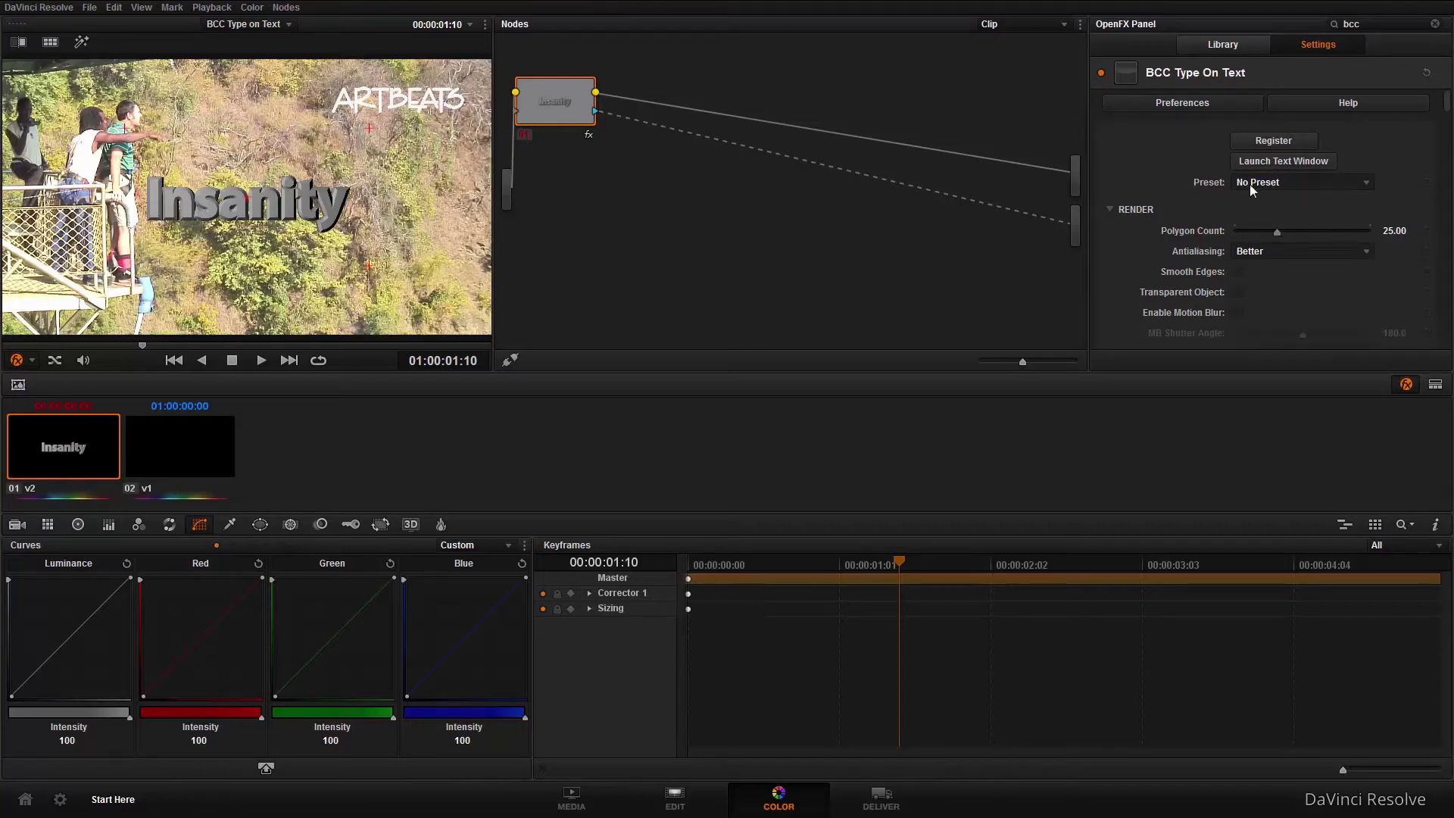
Apply the wood-sanded and varnished.bsp extrusion style to the text and reduce its bevel amount to about 0.226
scroll(1180, 251, "down", 5)
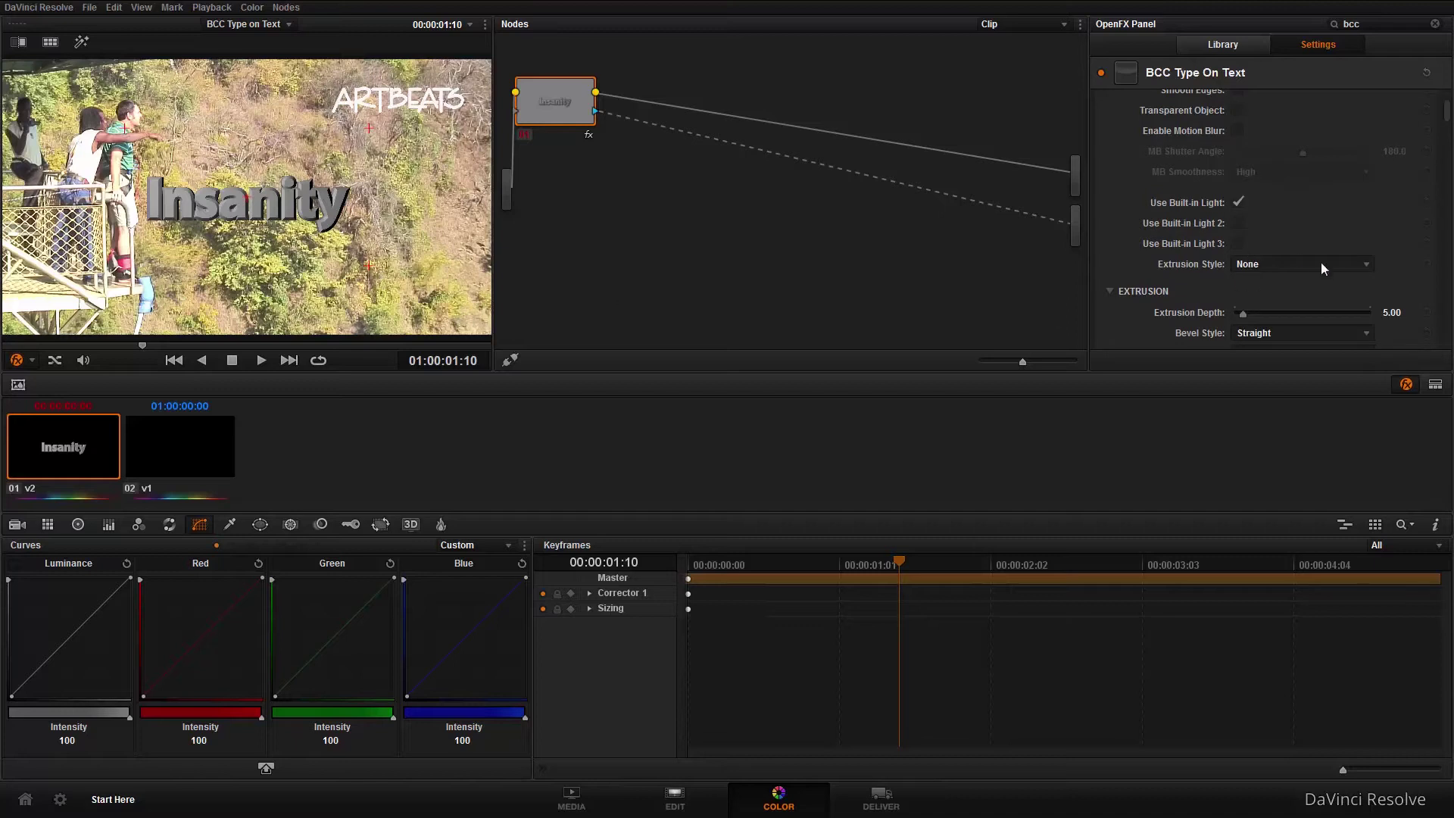
left_click(1343, 262)
scroll(1339, 340, "down", 10)
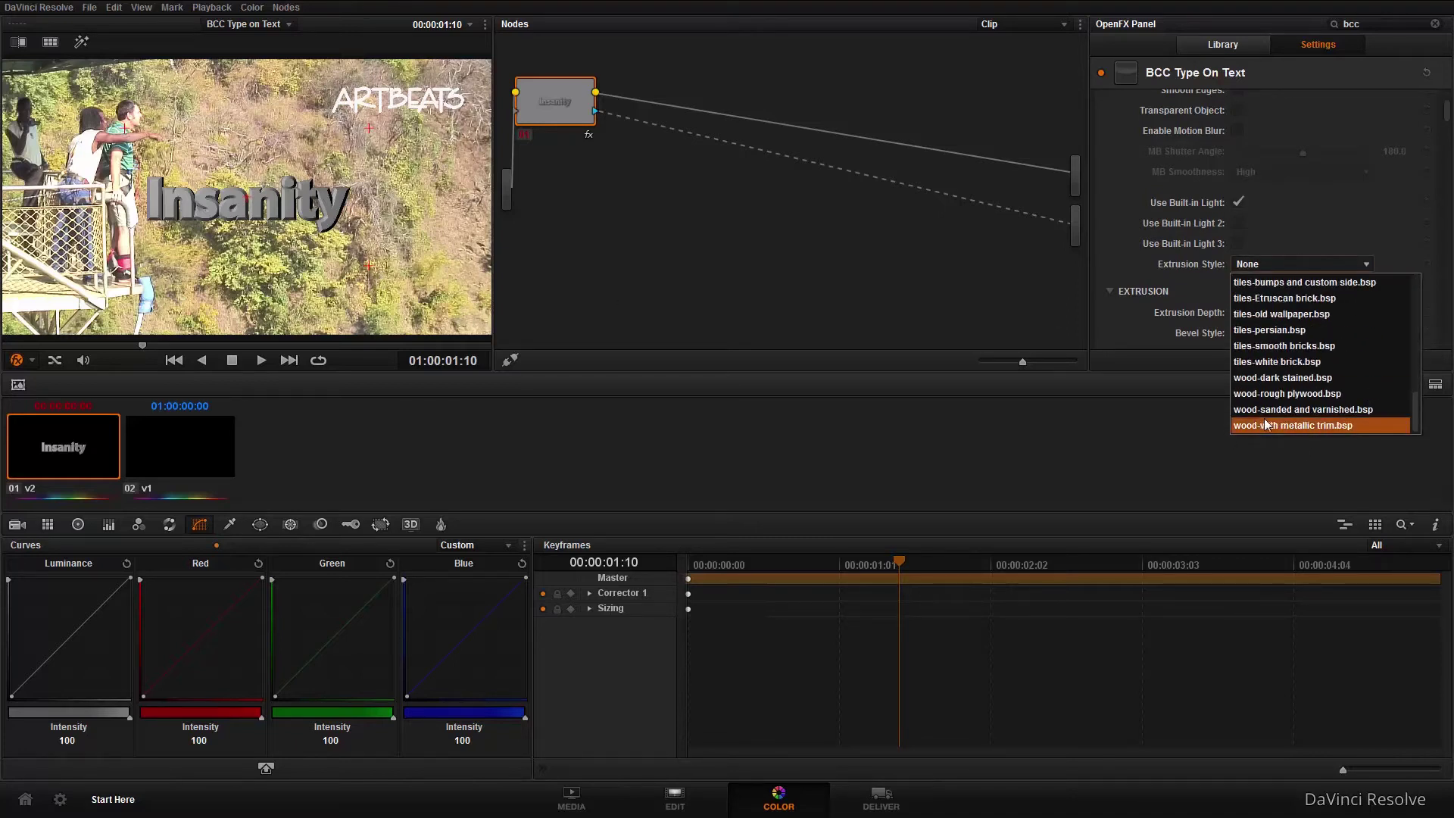
left_click(1253, 410)
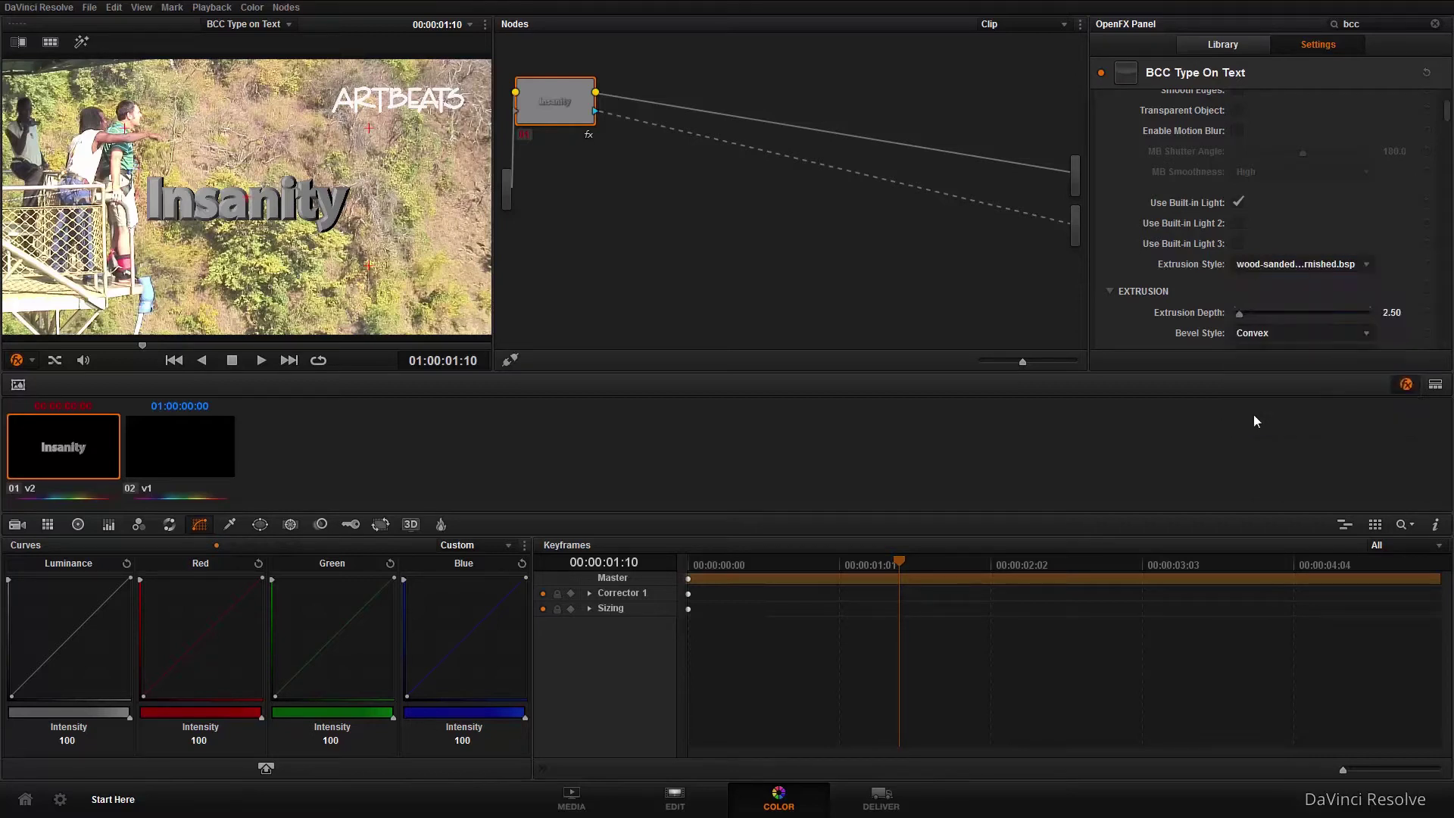
scroll(1153, 313, "down", 4)
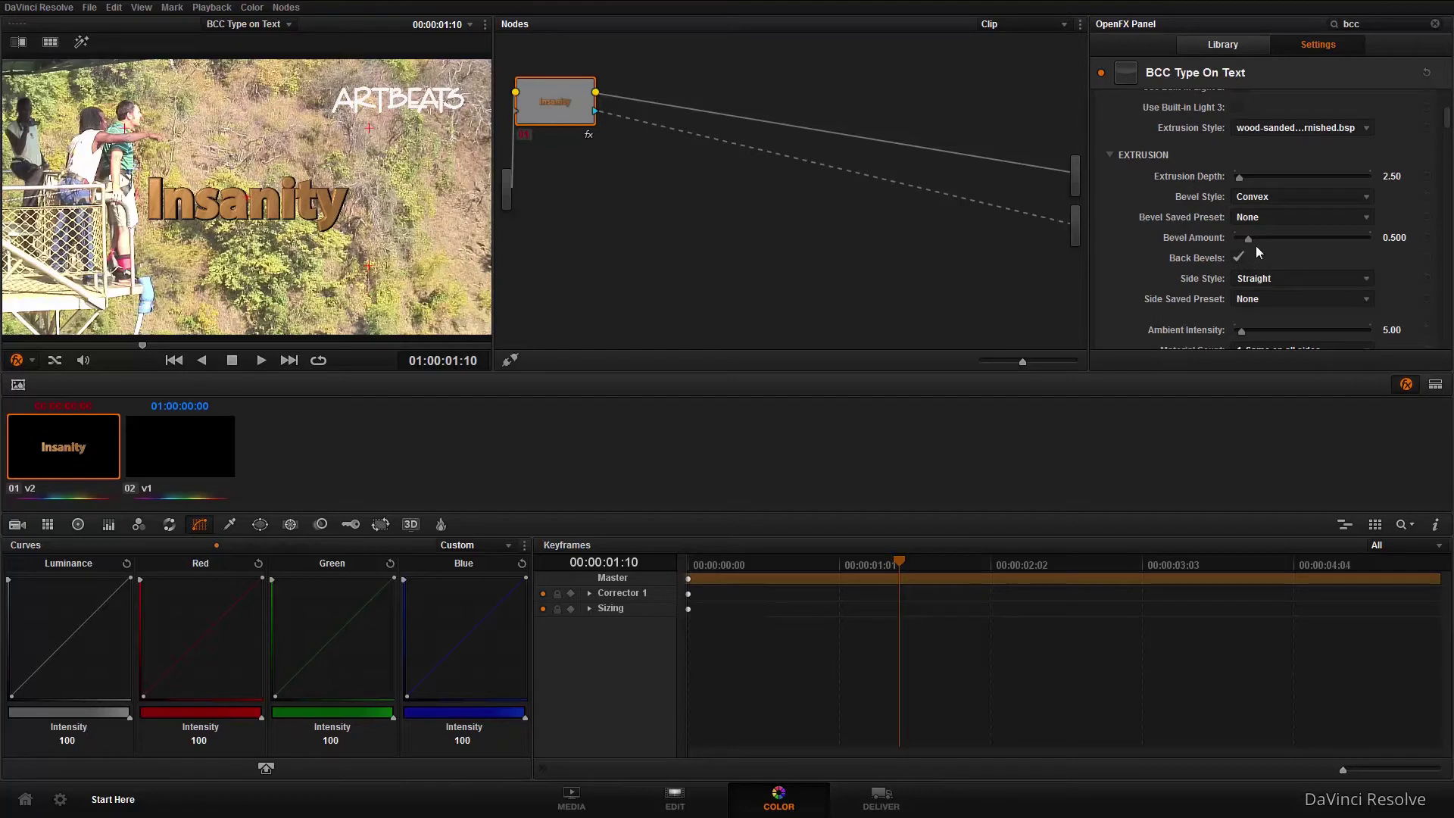
left_click_drag(1246, 239, 1242, 238)
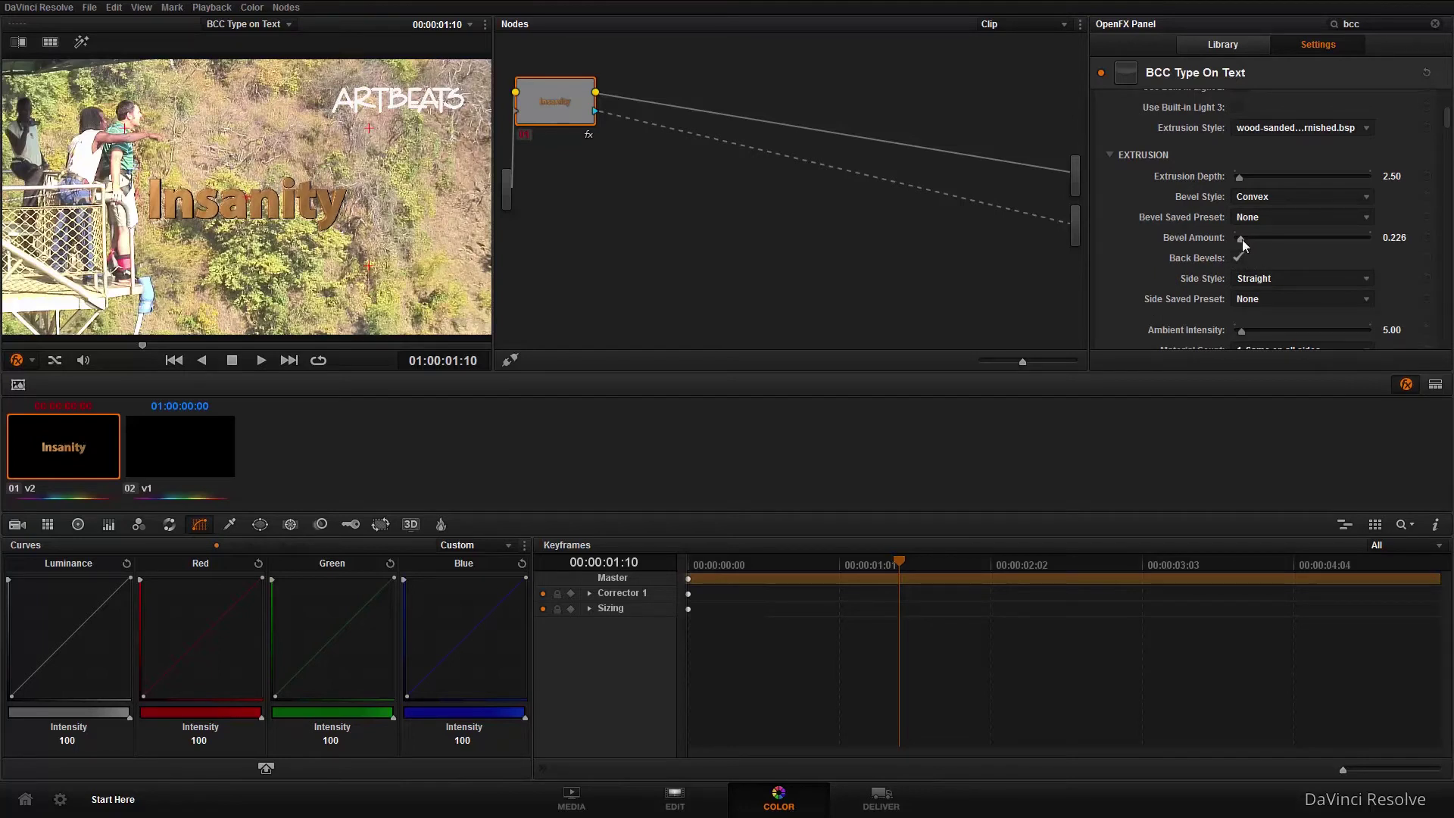
Collapse the Render and Extrusion parameter groups of the Type on Text effect
scroll(1179, 279, "up", 10)
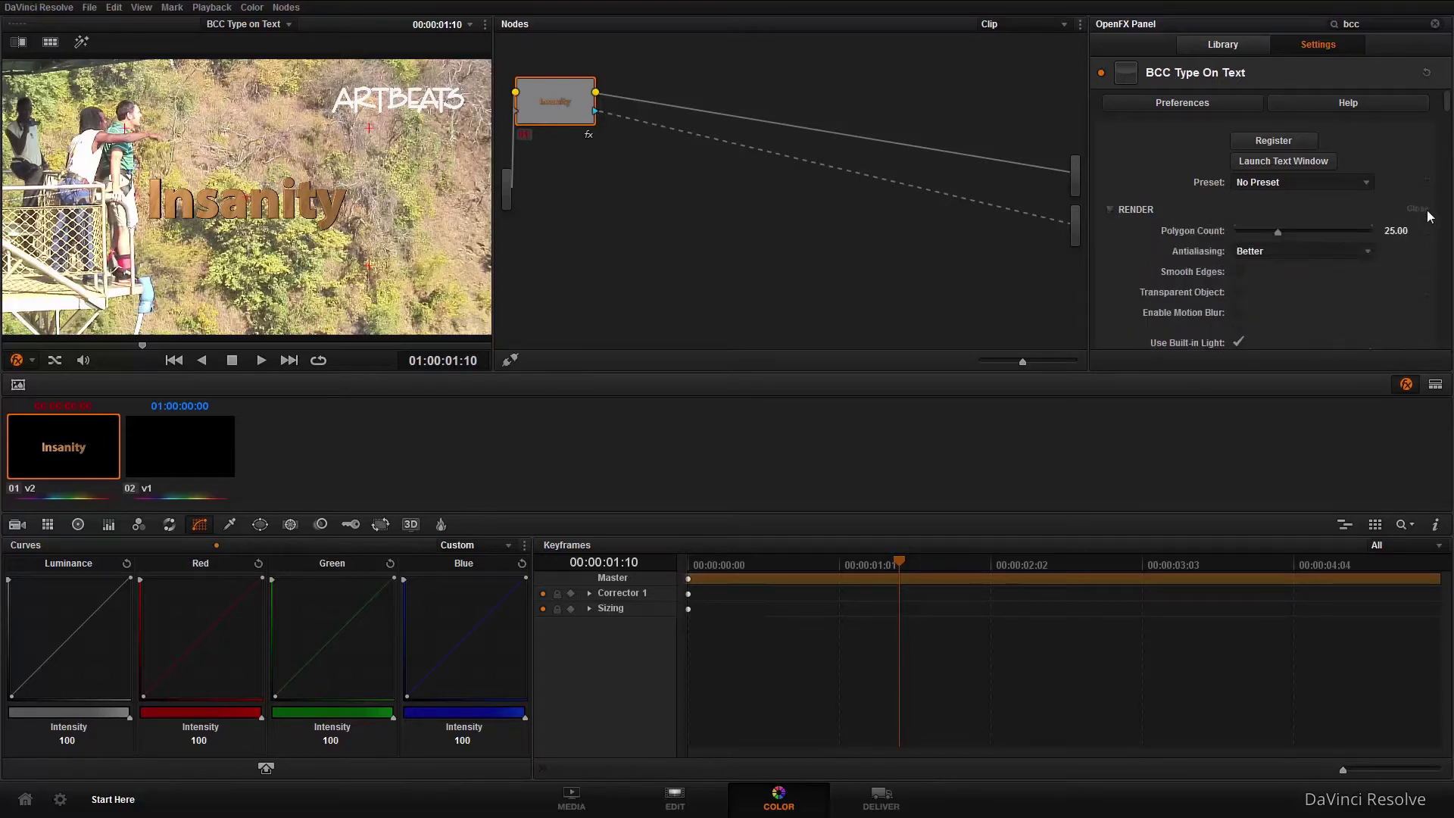
scroll(1428, 215, "down", 1)
left_click(1427, 155)
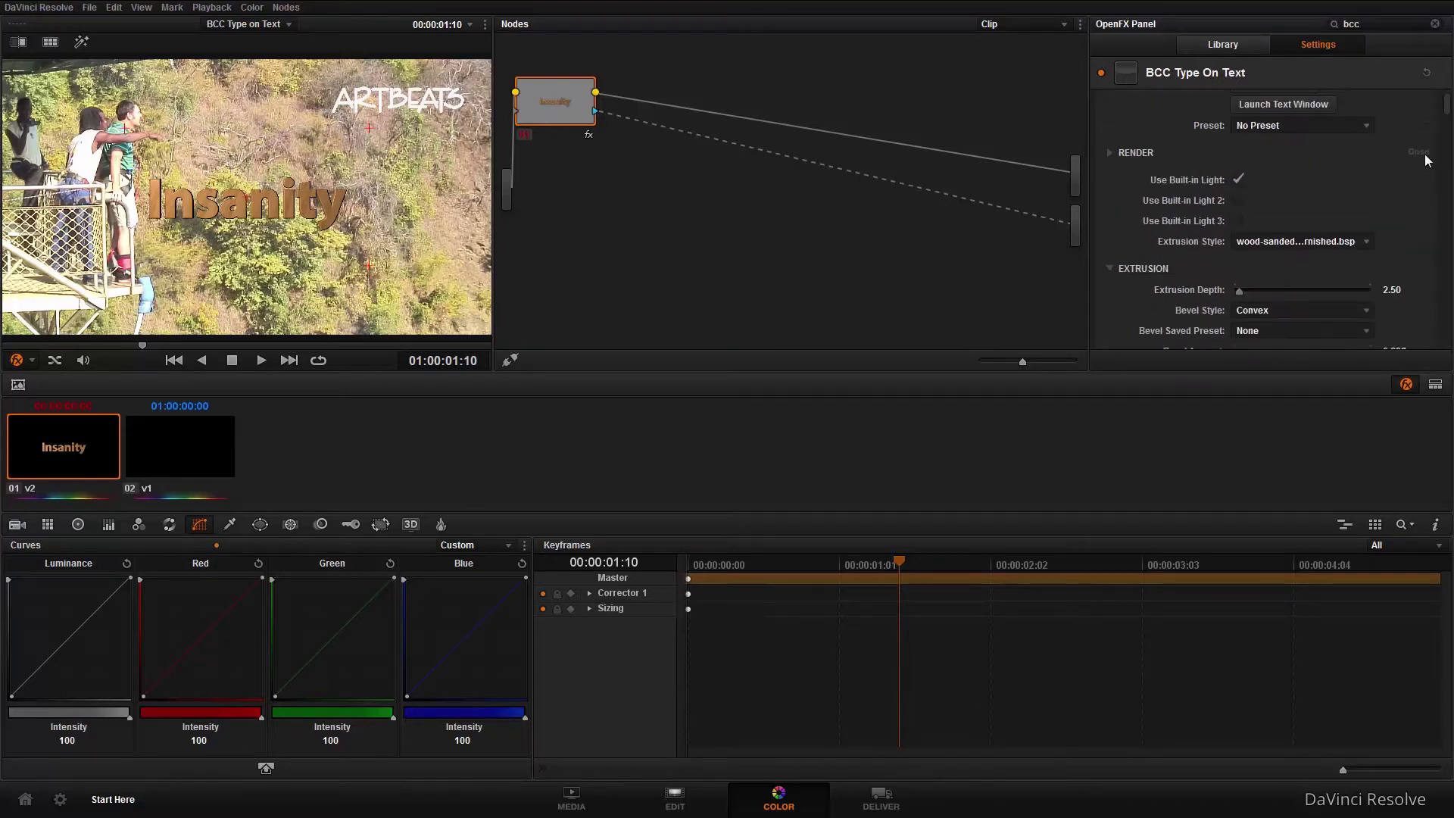
left_click(1425, 153)
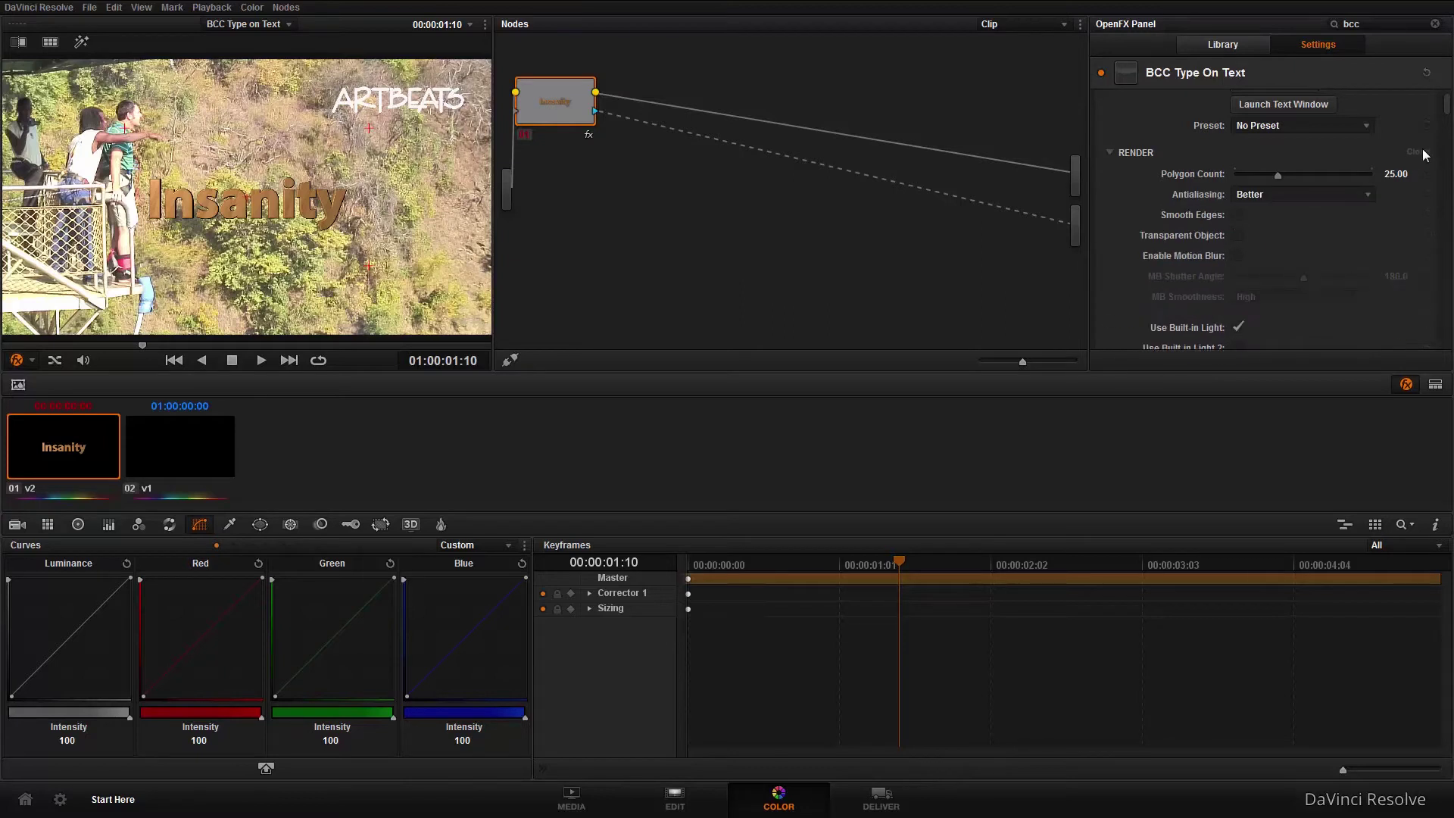
left_click(1424, 155)
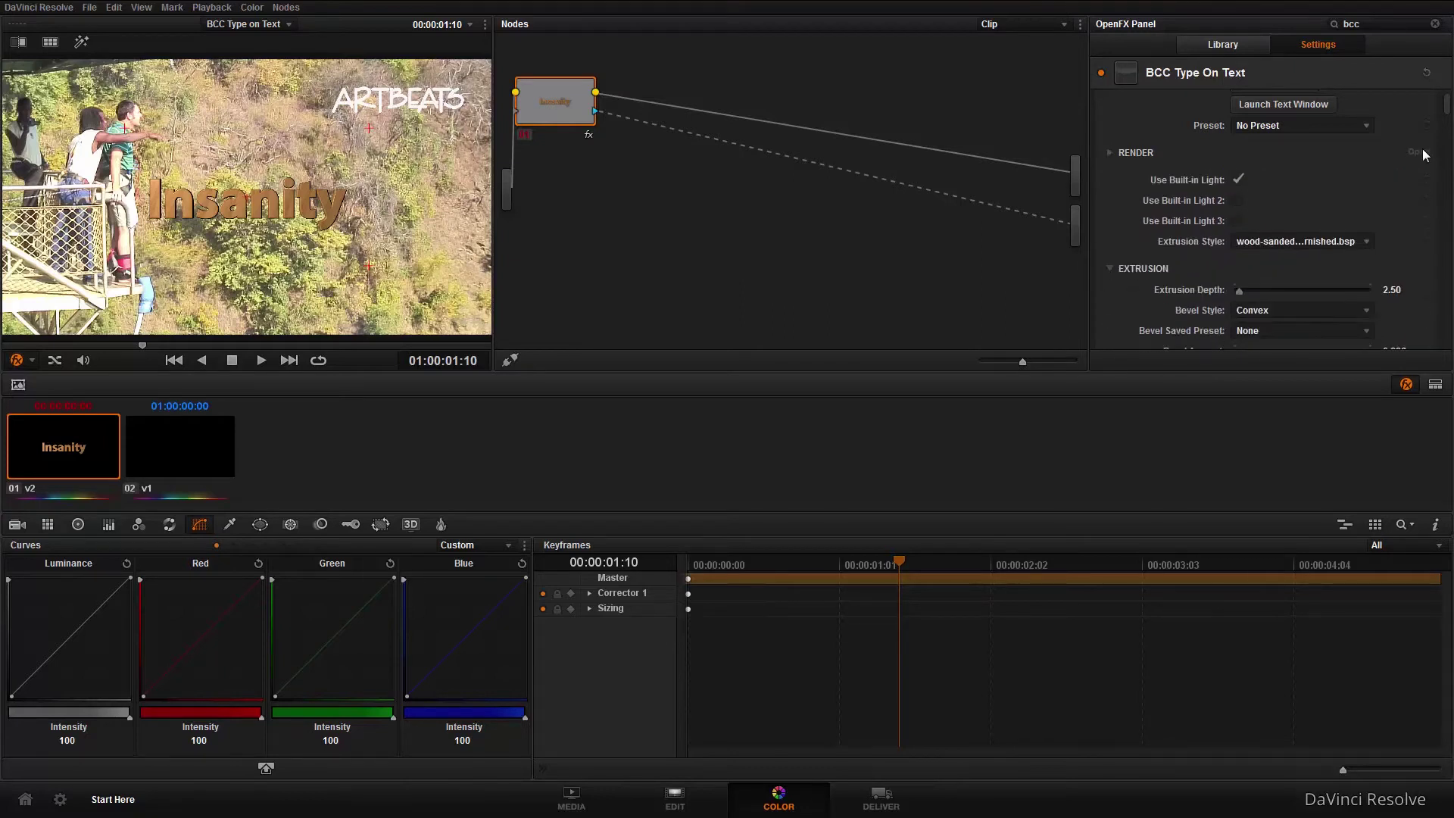
left_click(1421, 267)
Check the Material Count options, keeping 1-Same on all sides, and collapse the Front, Side, Bevel and Back Material groups
scroll(1420, 268, "down", 2)
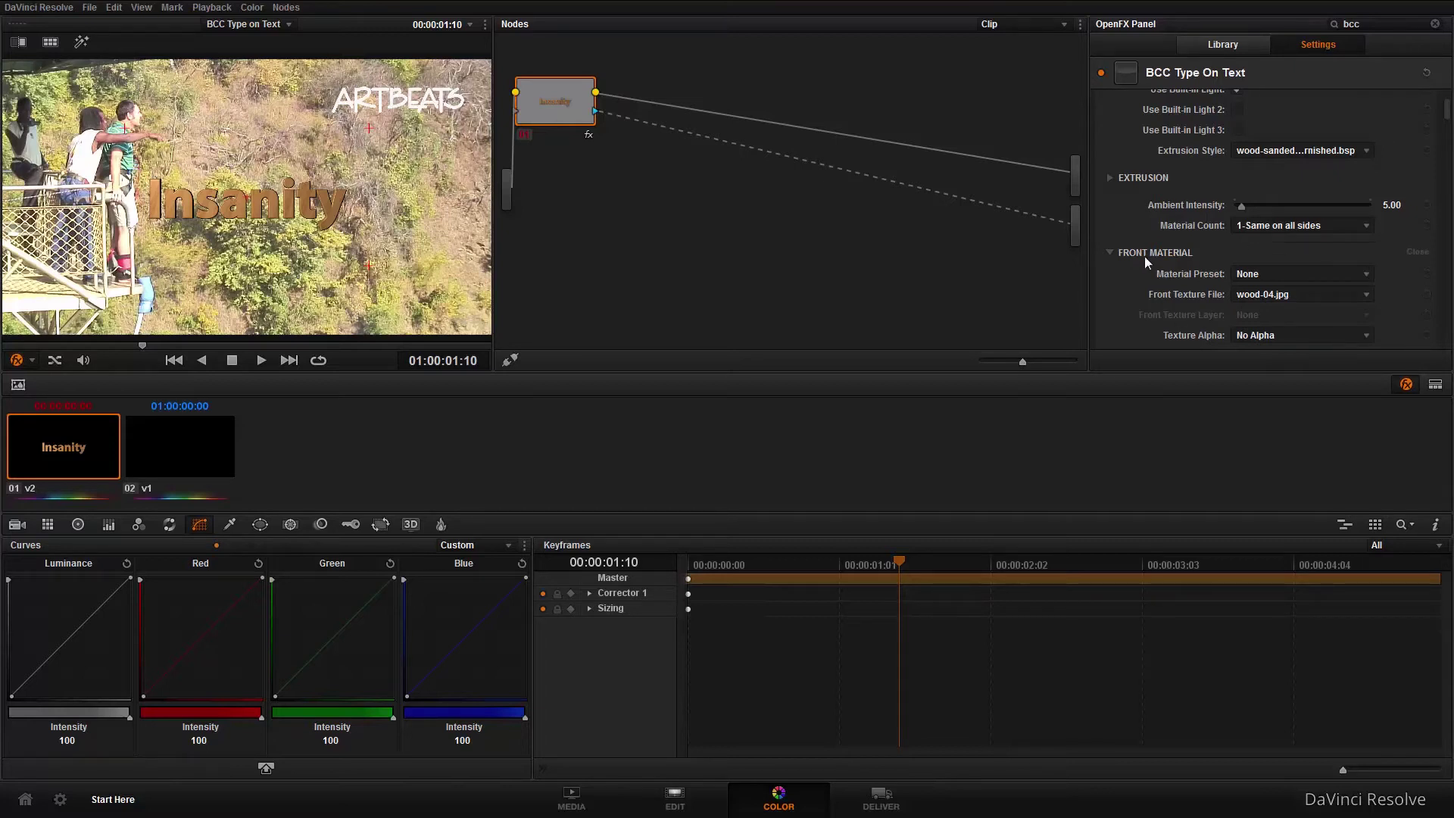
left_click(1352, 229)
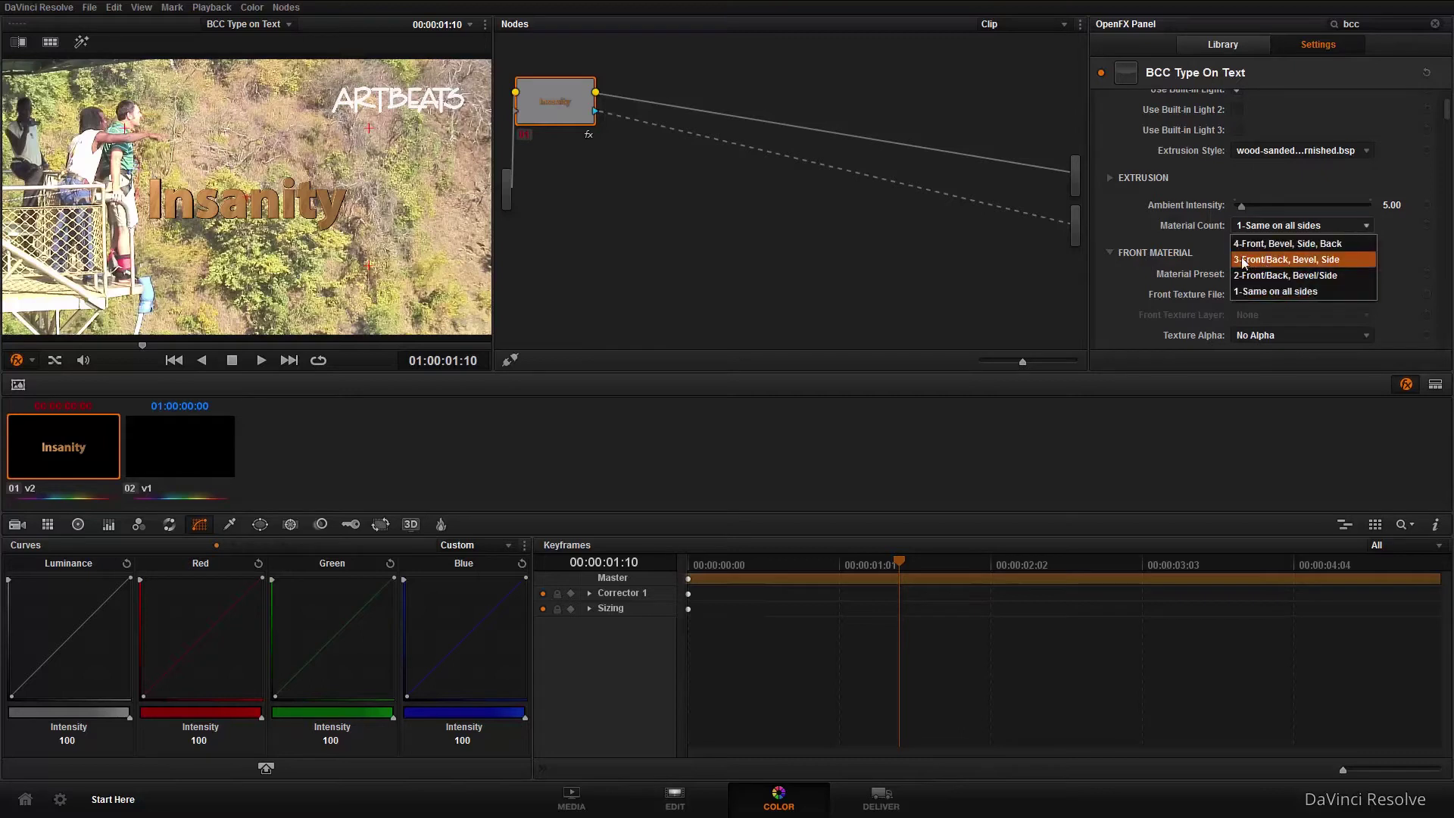
left_click(1357, 224)
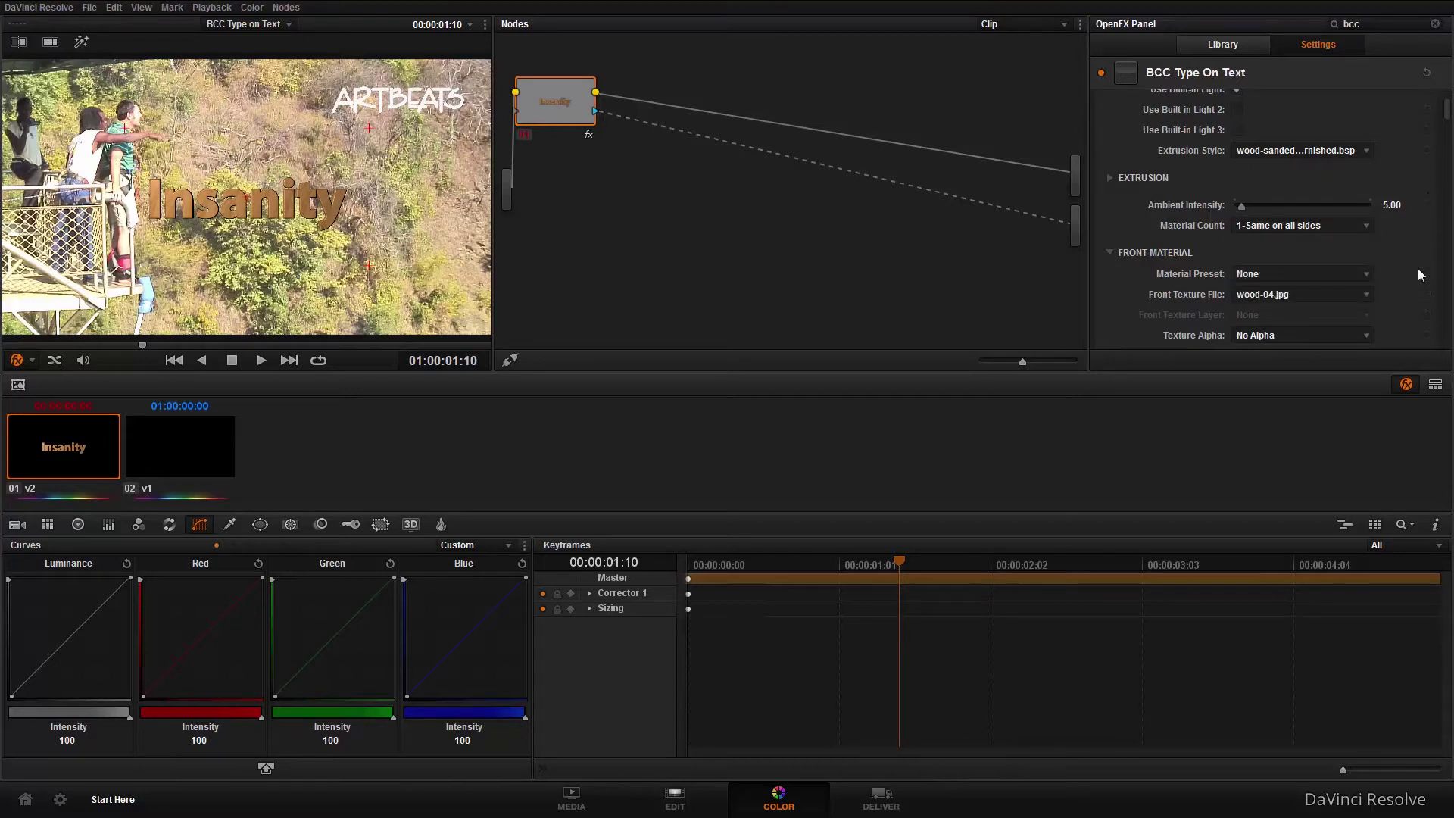
left_click(1421, 252)
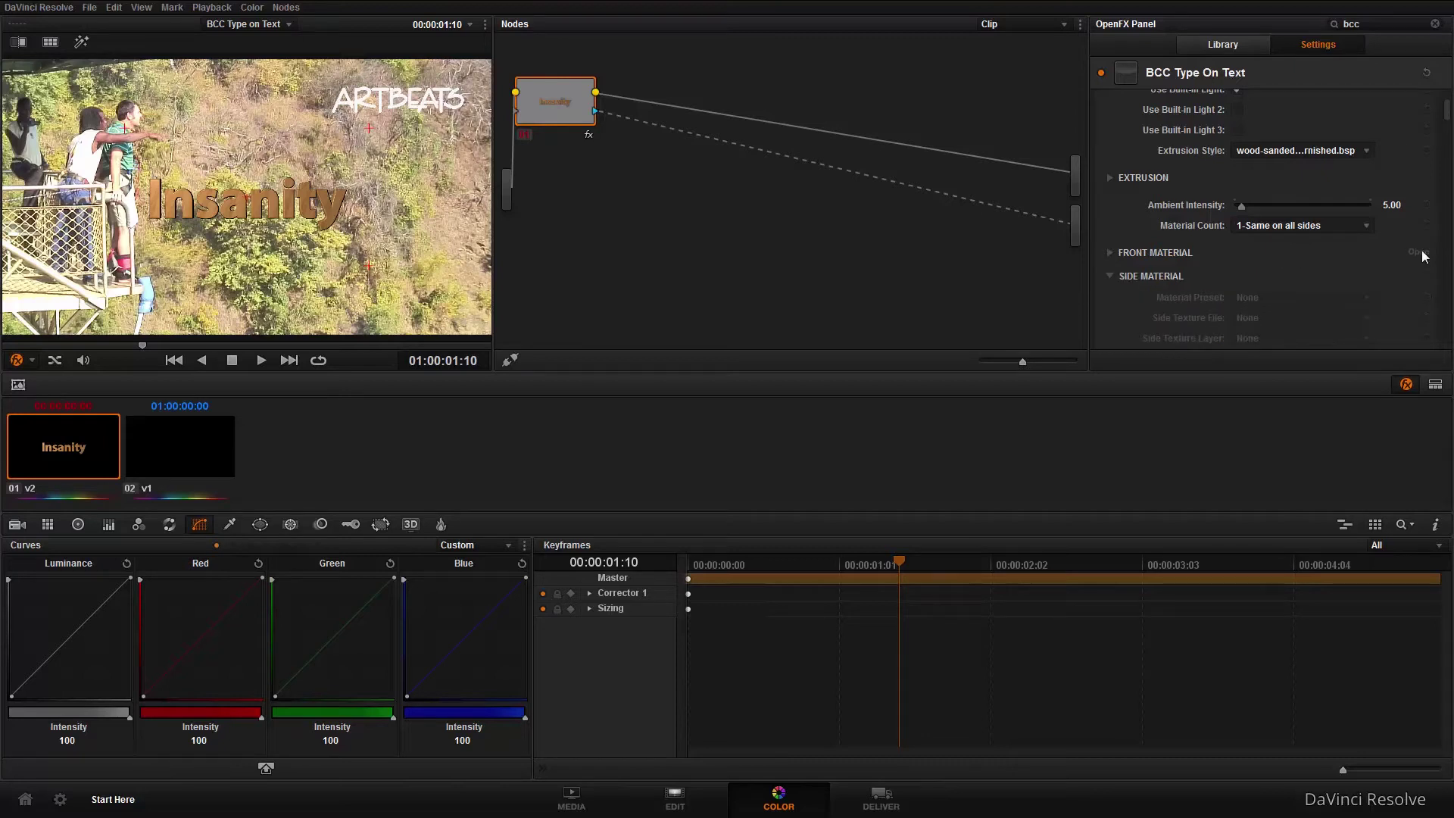
left_click(1420, 274)
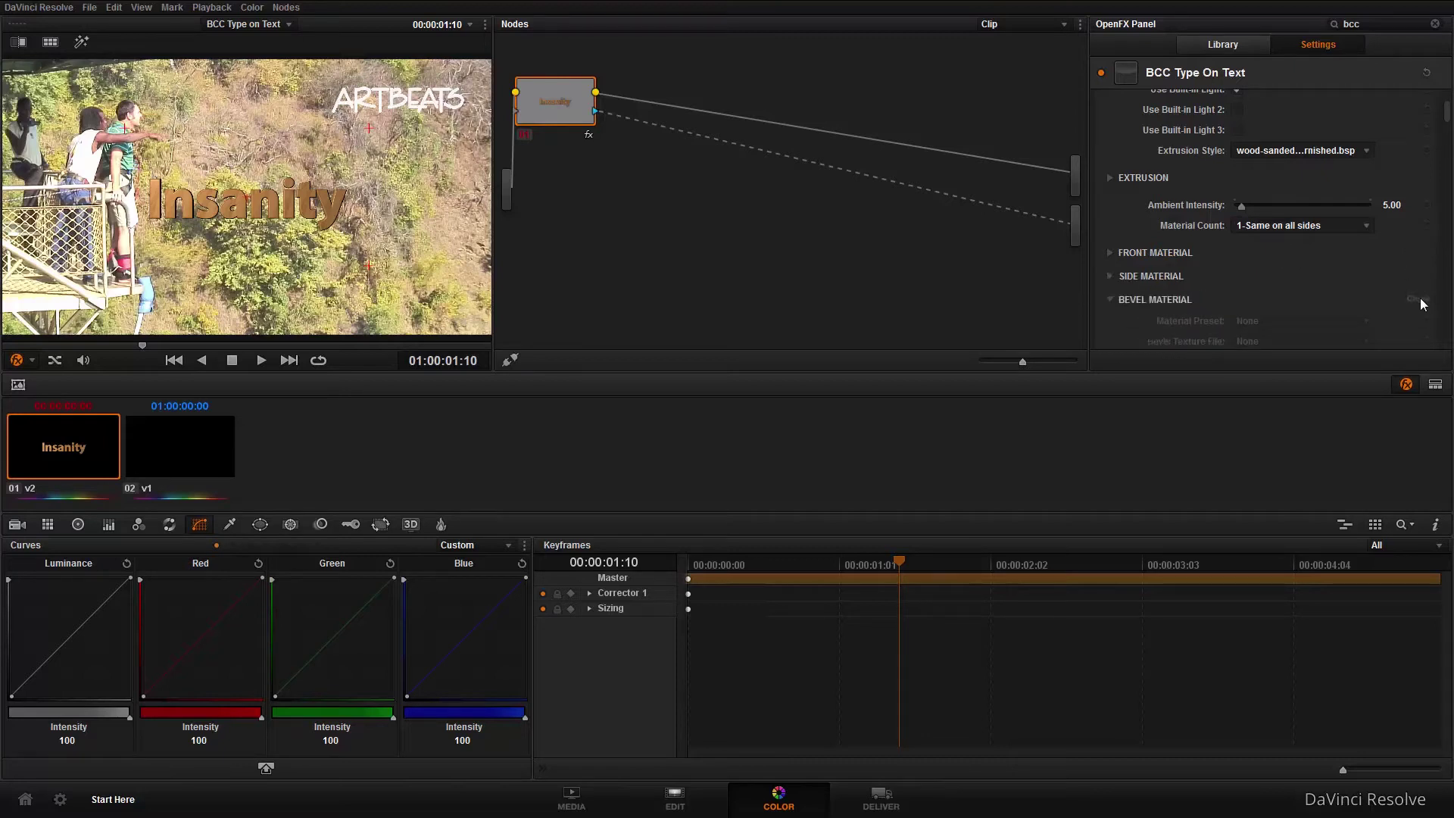
left_click(1420, 299)
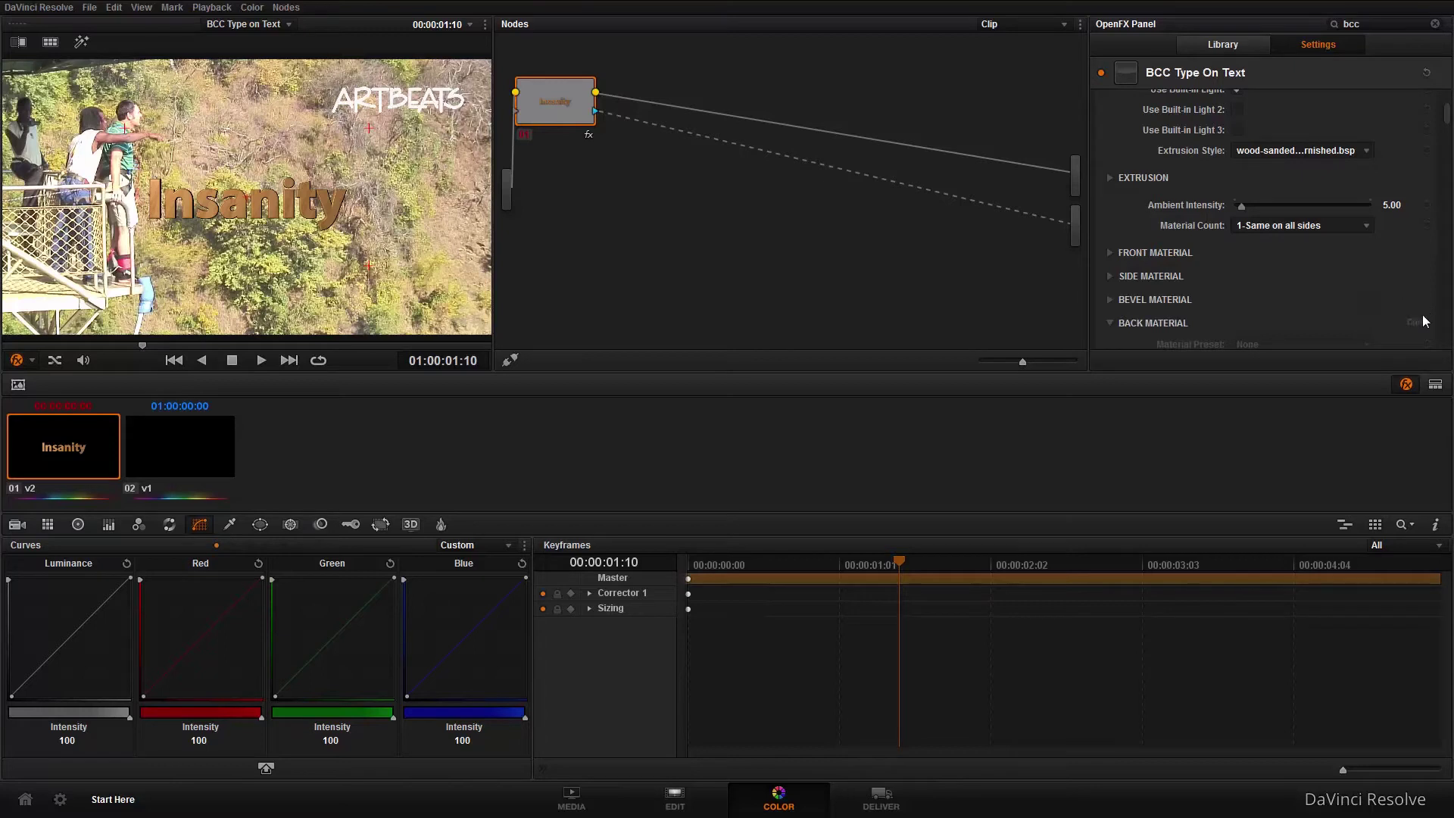
left_click(1416, 321)
Enable Do Reveal Effect for the text and set its Reveal Time to about 30.51
scroll(1333, 265, "down", 4)
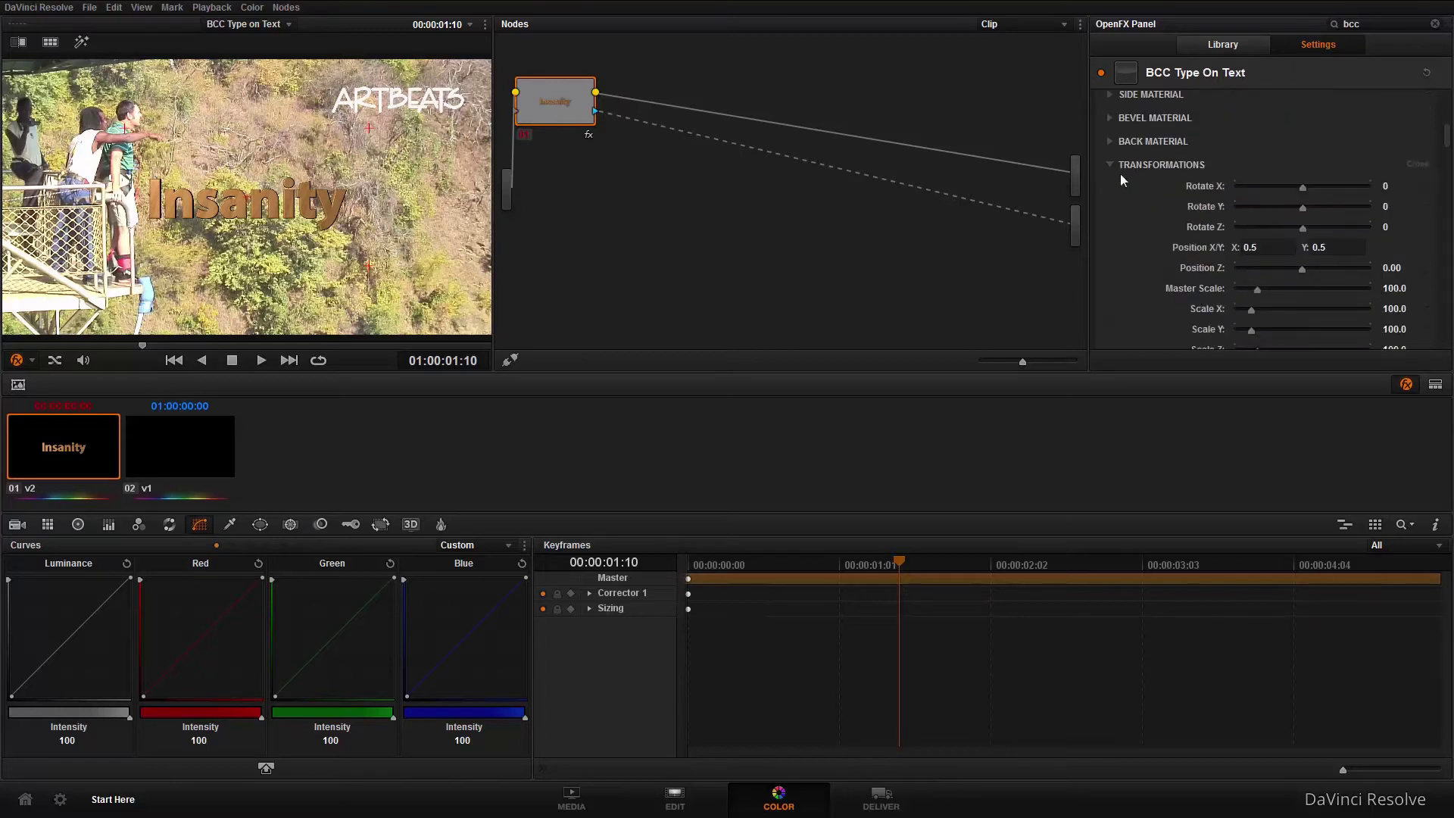
scroll(1125, 171, "down", 10)
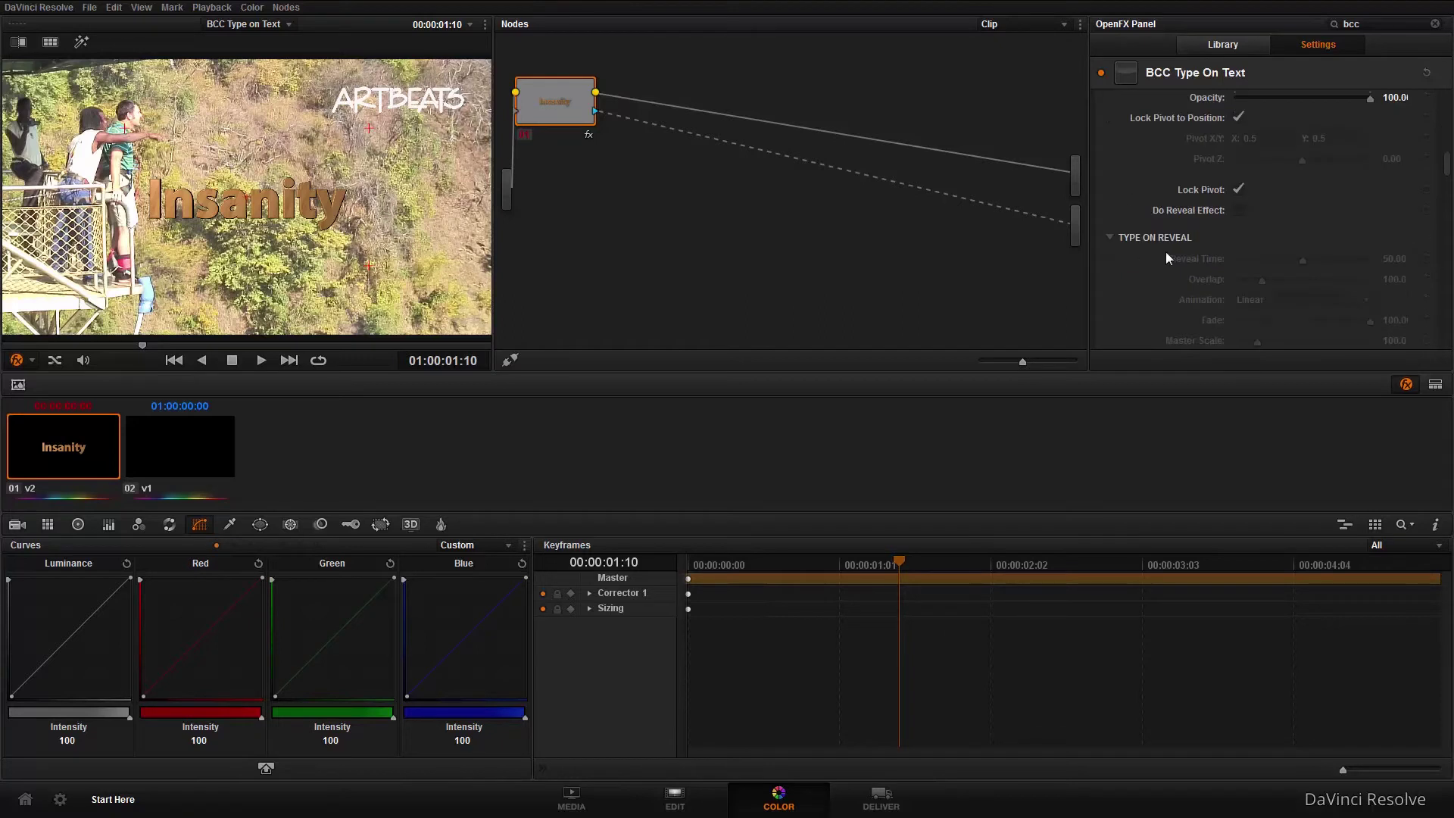
scroll(1166, 252, "up", 8)
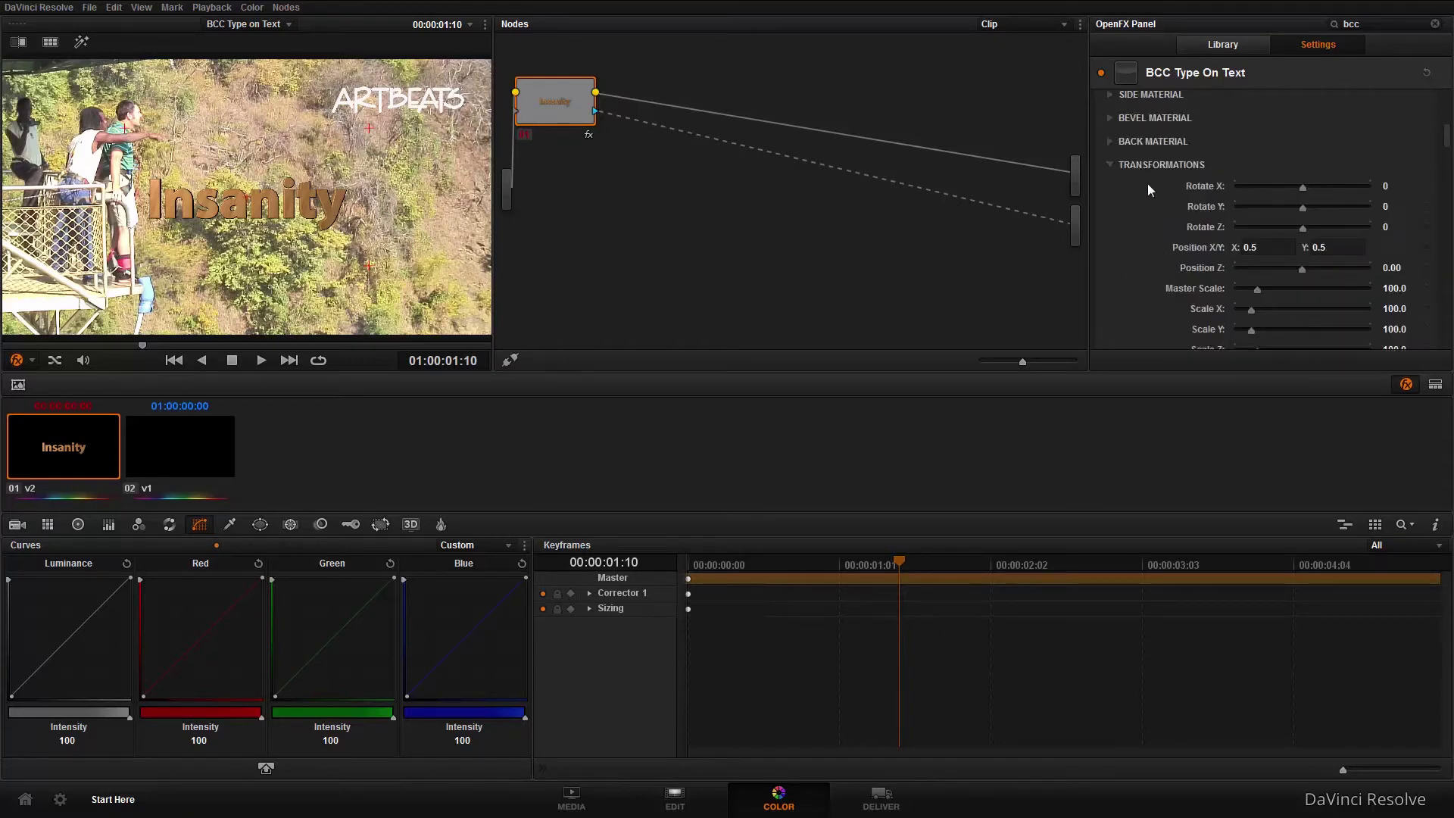
scroll(1147, 183, "down", 2)
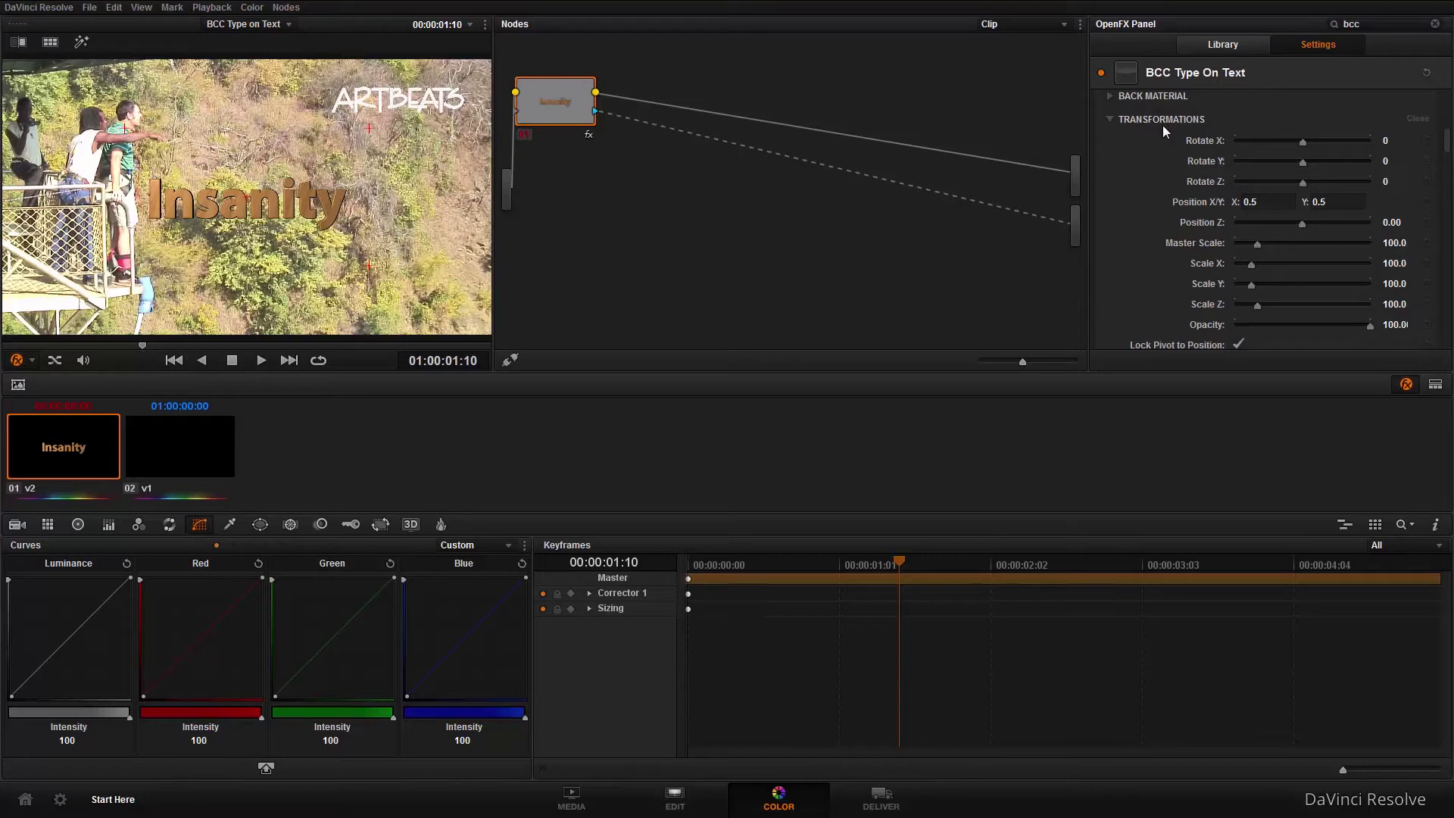
scroll(1162, 125, "down", 8)
scroll(1131, 303, "down", 4)
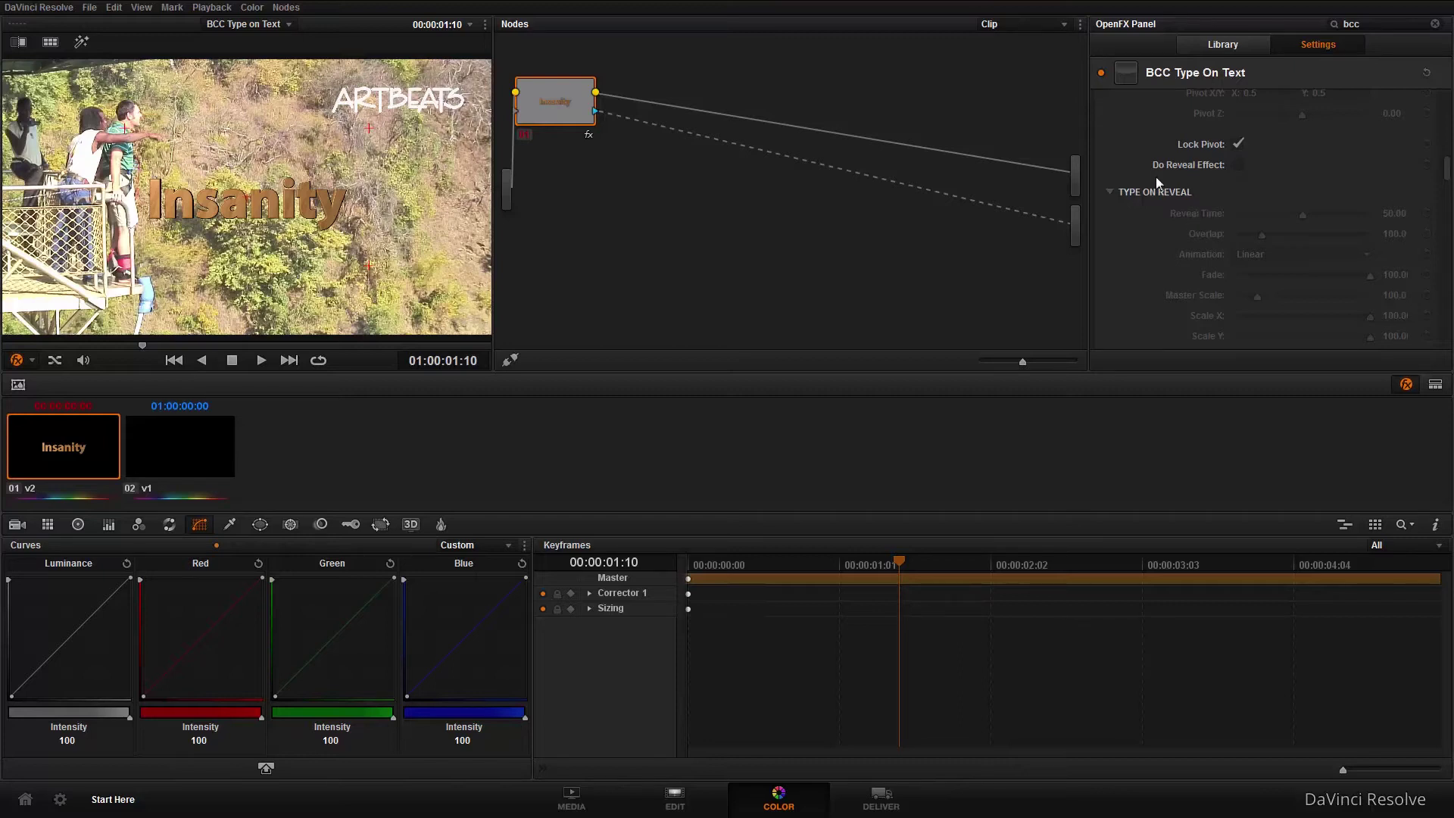
left_click(1237, 165)
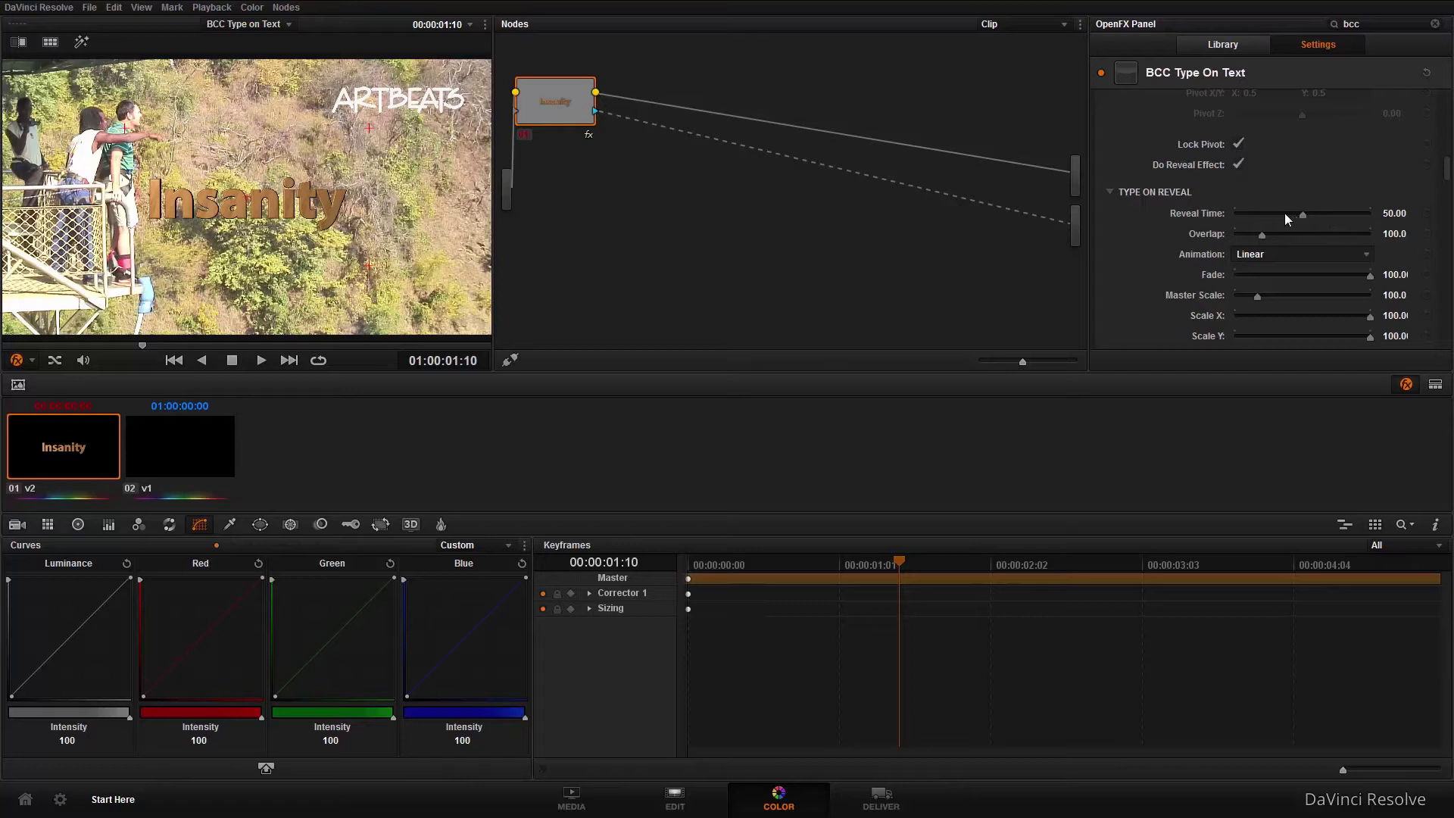
left_click_drag(1285, 215, 1275, 212)
Move the playhead to 00:00:00:00 and set the Type On Reveal Master Scale to 0
scroll(1180, 256, "down", 2)
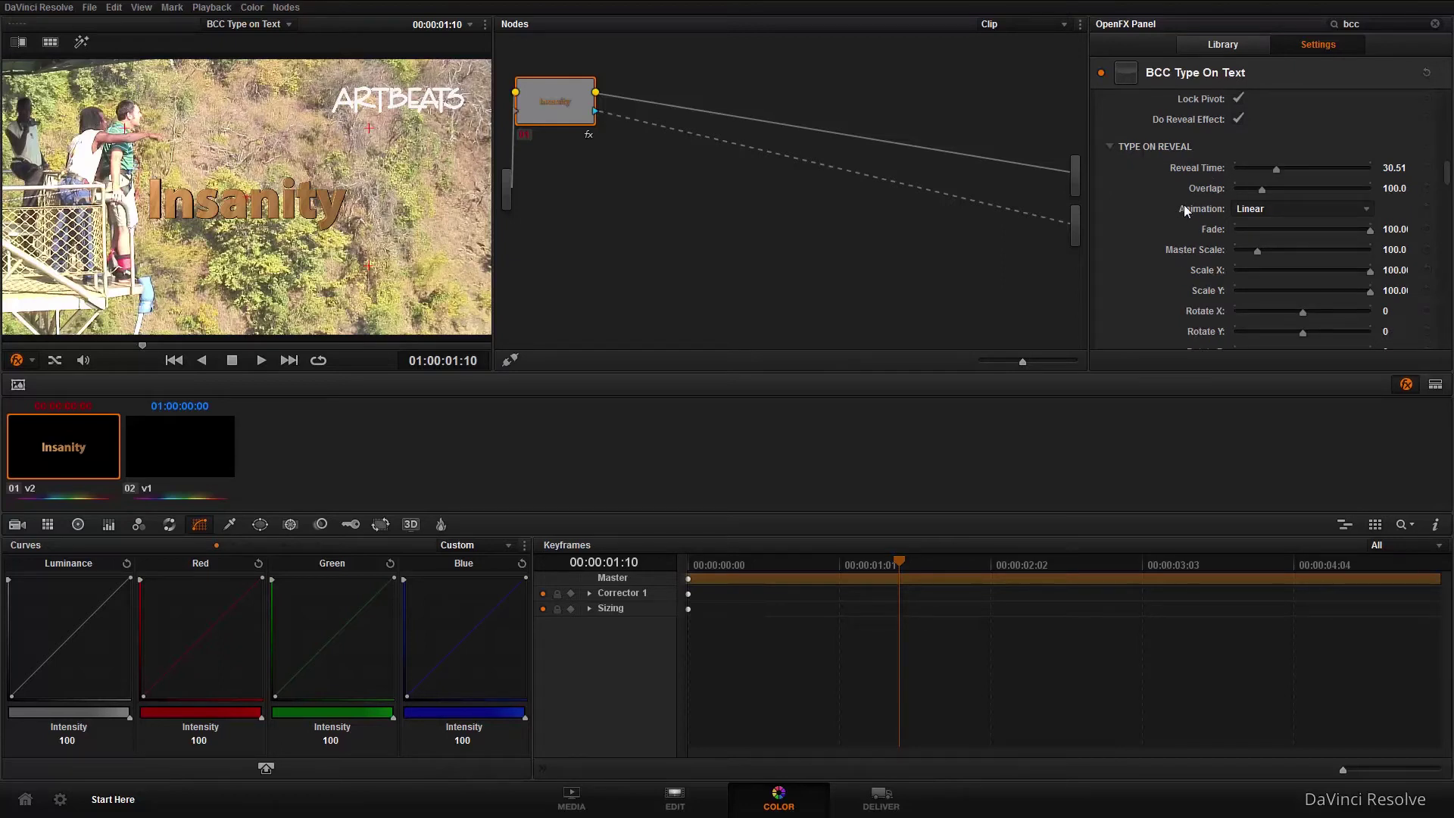
scroll(1184, 205, "down", 2)
scroll(1198, 310, "down", 6)
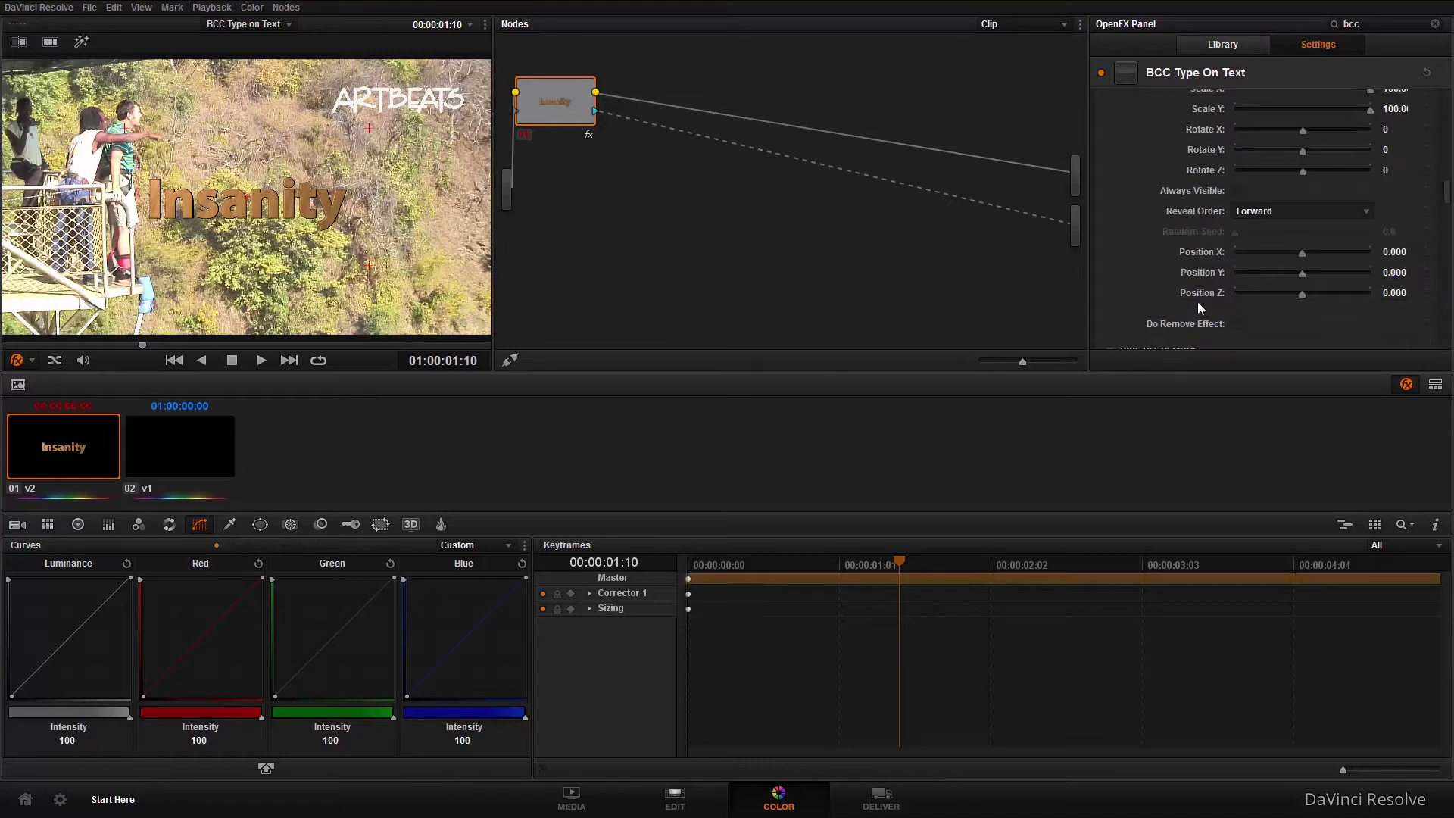
scroll(1198, 307, "up", 4)
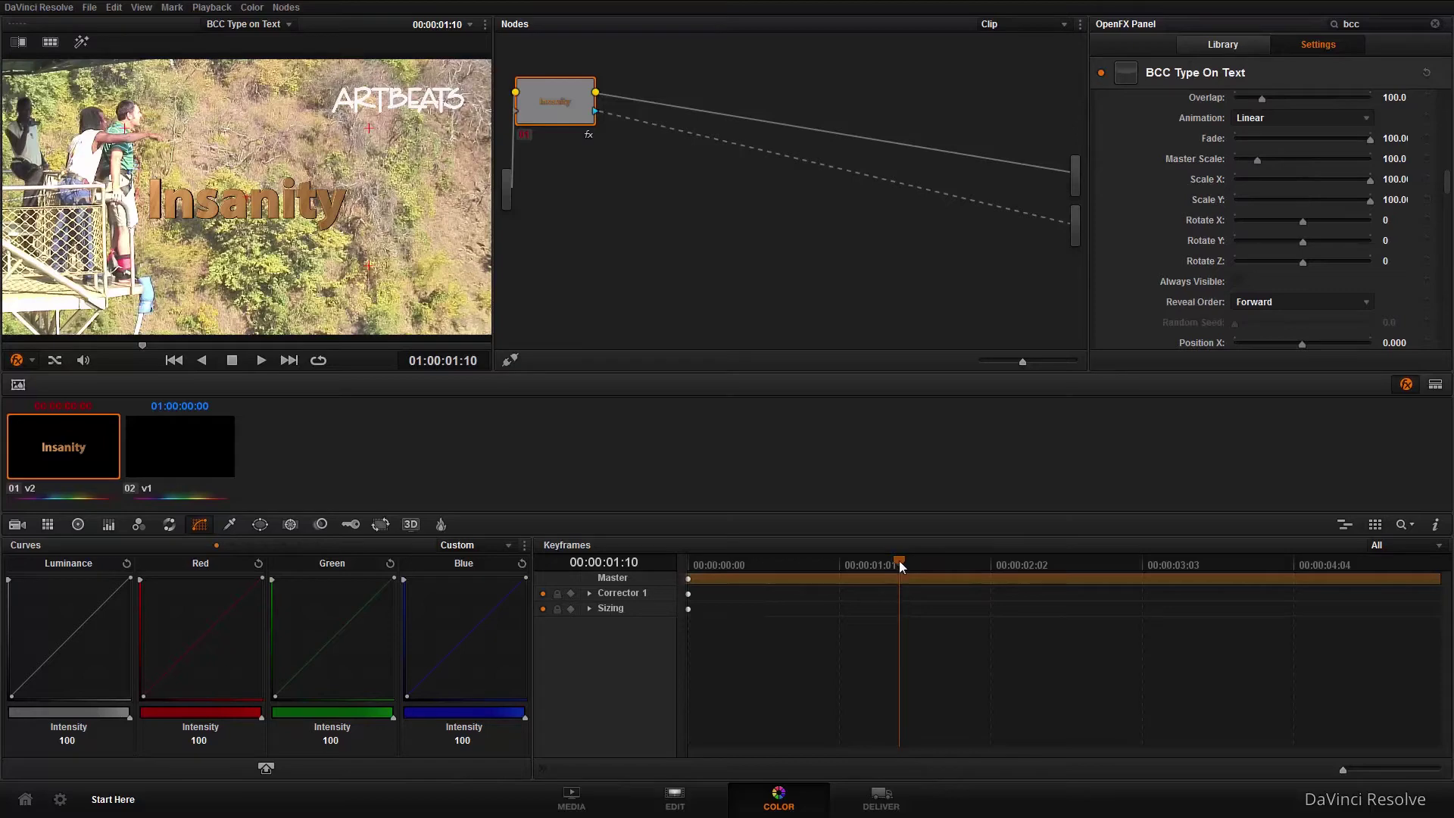
left_click_drag(898, 560, 656, 585)
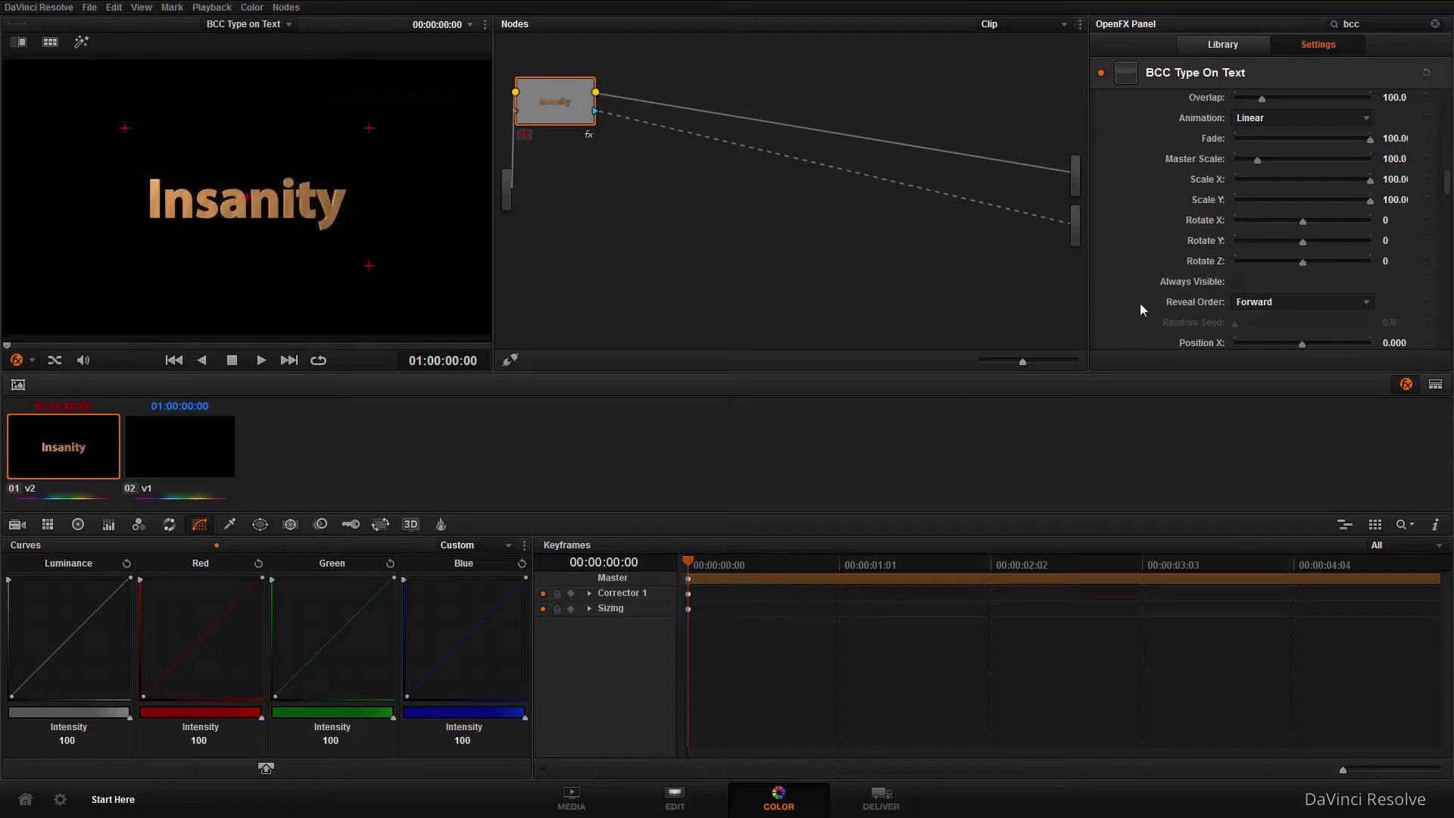
scroll(1146, 272, "up", 2)
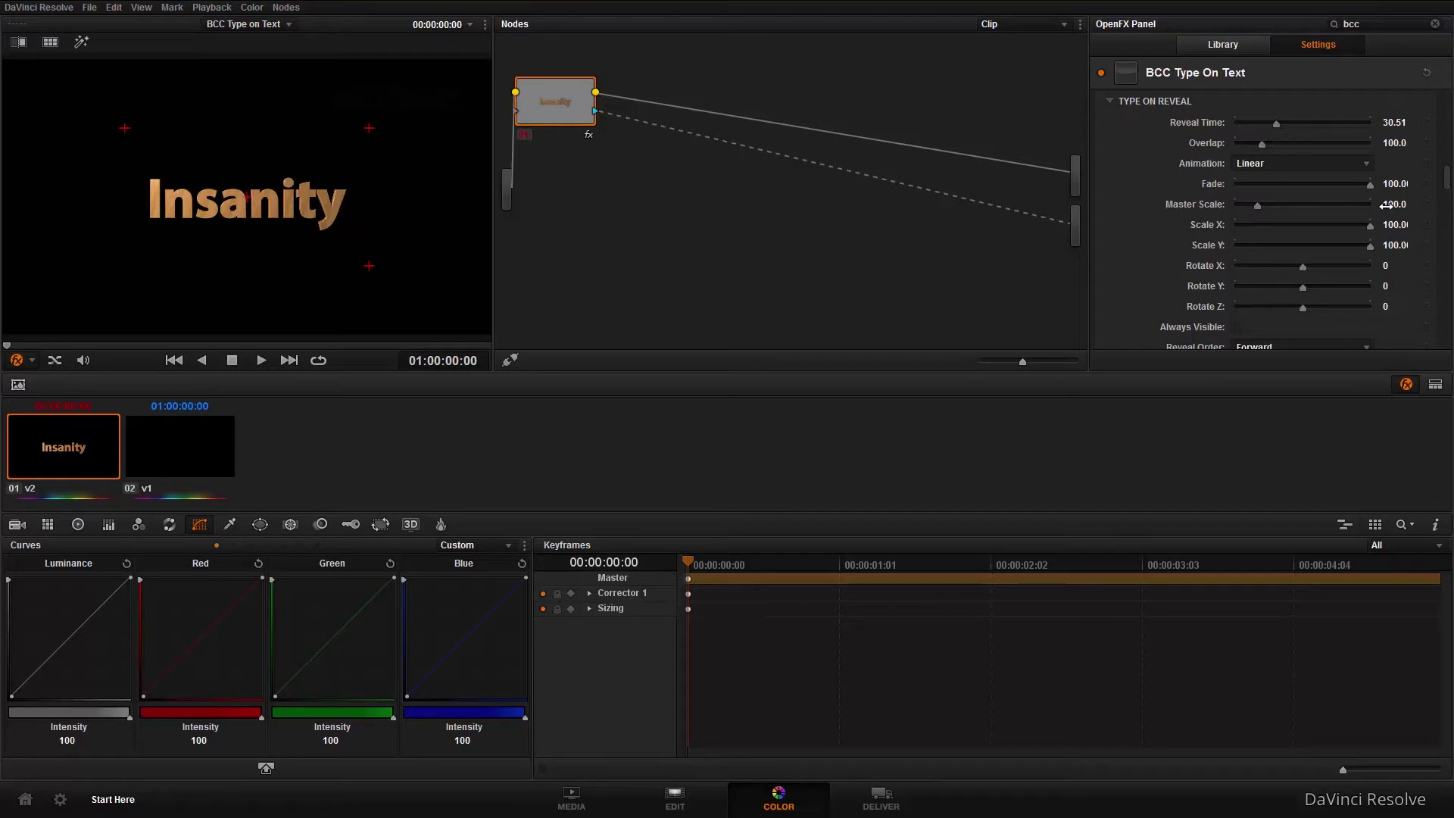
left_click_drag(1257, 206, 1224, 206)
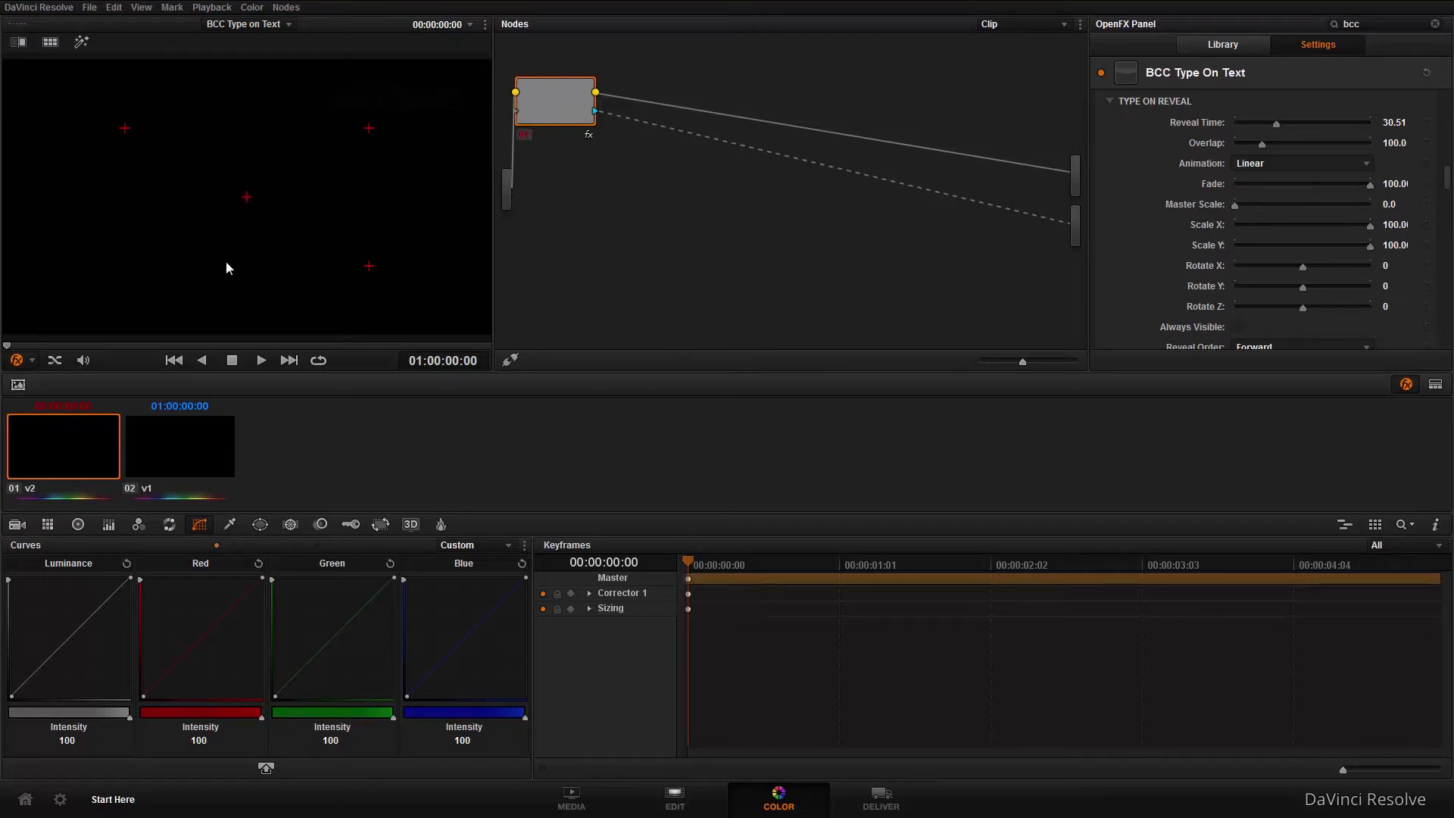
Play the reveal animation to about 00:00:02:01, stop it and return the playhead to 00:00:00:00
left_click(259, 361)
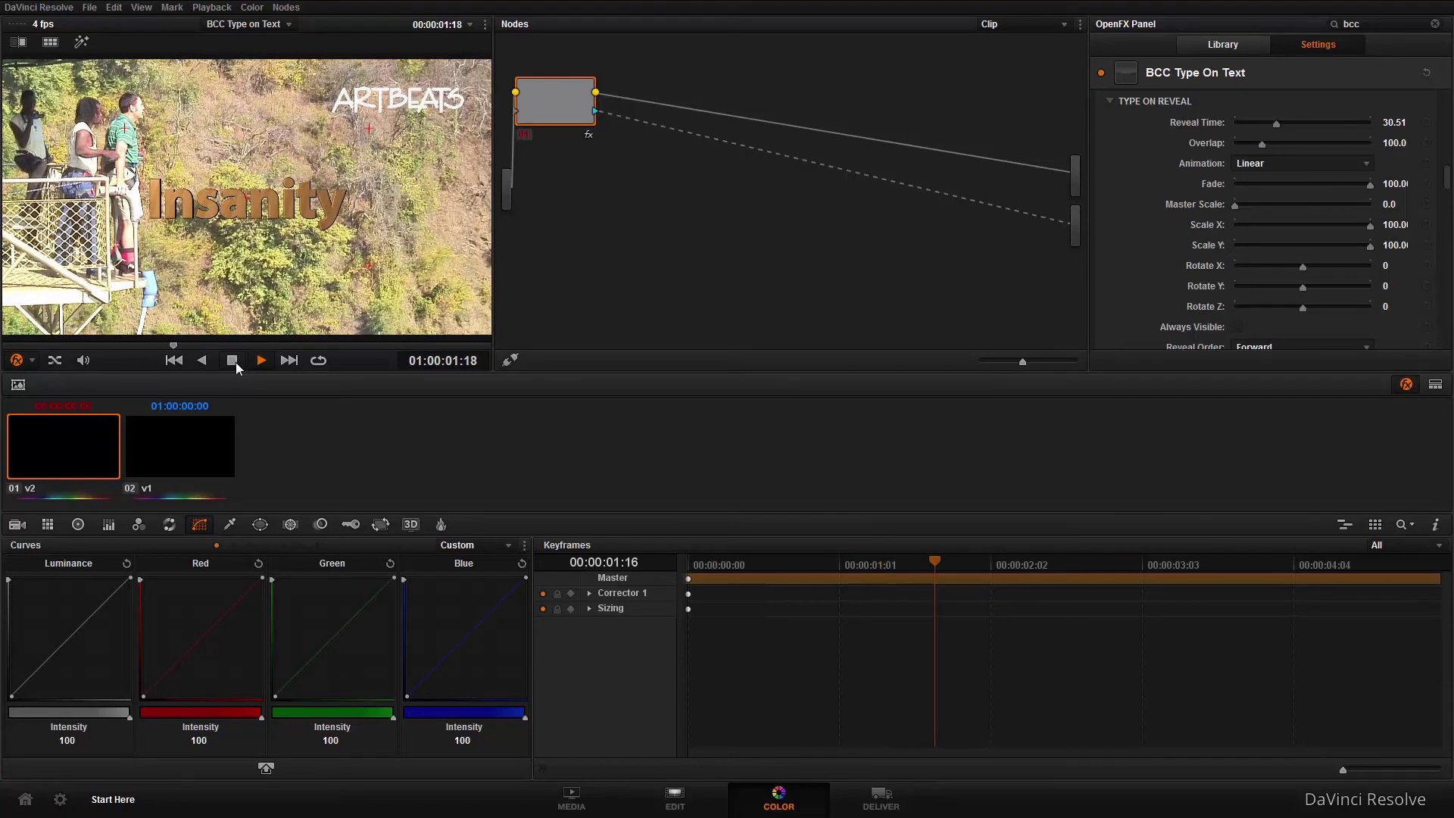
left_click(234, 362)
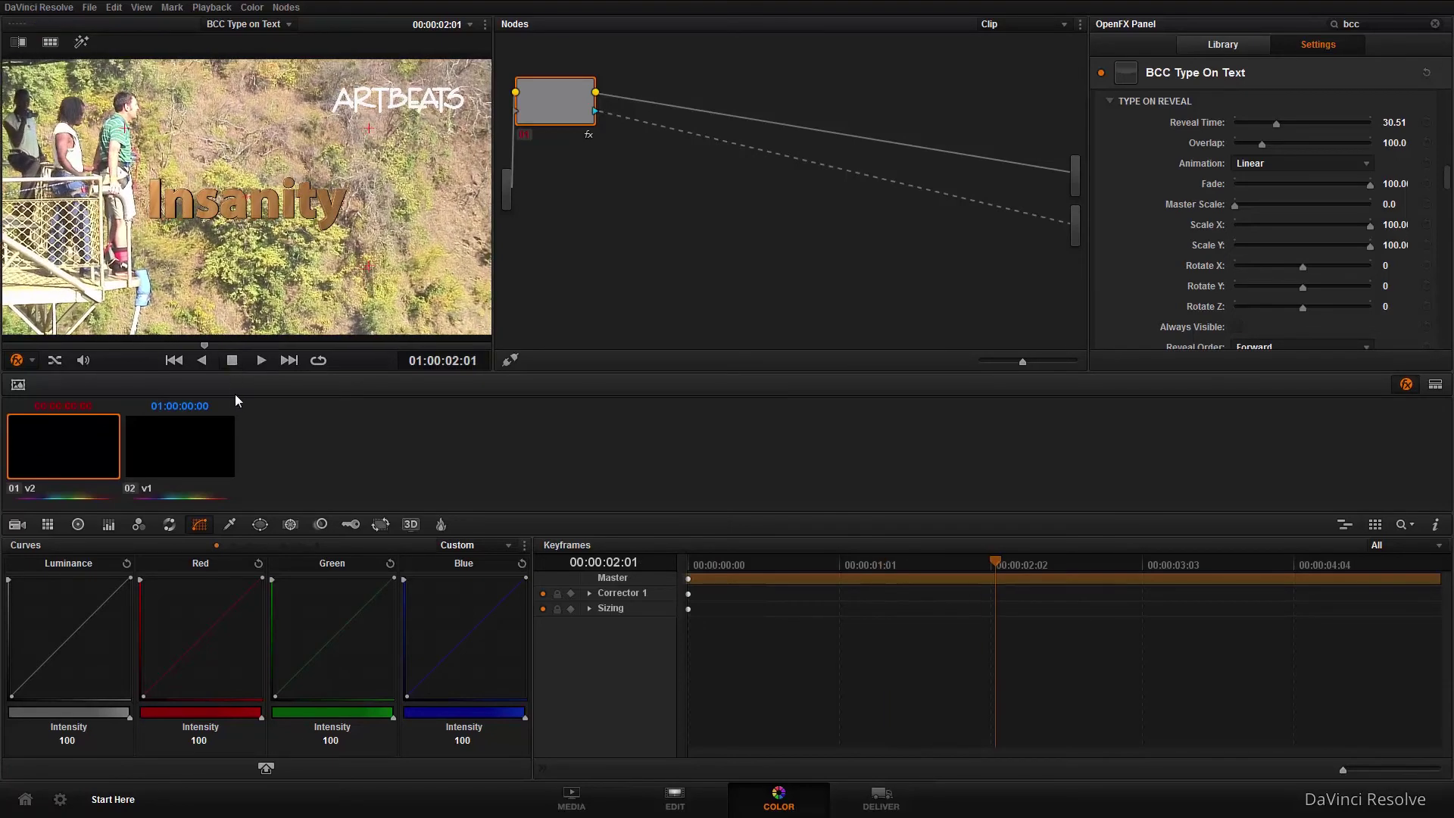
left_click_drag(987, 560, 688, 561)
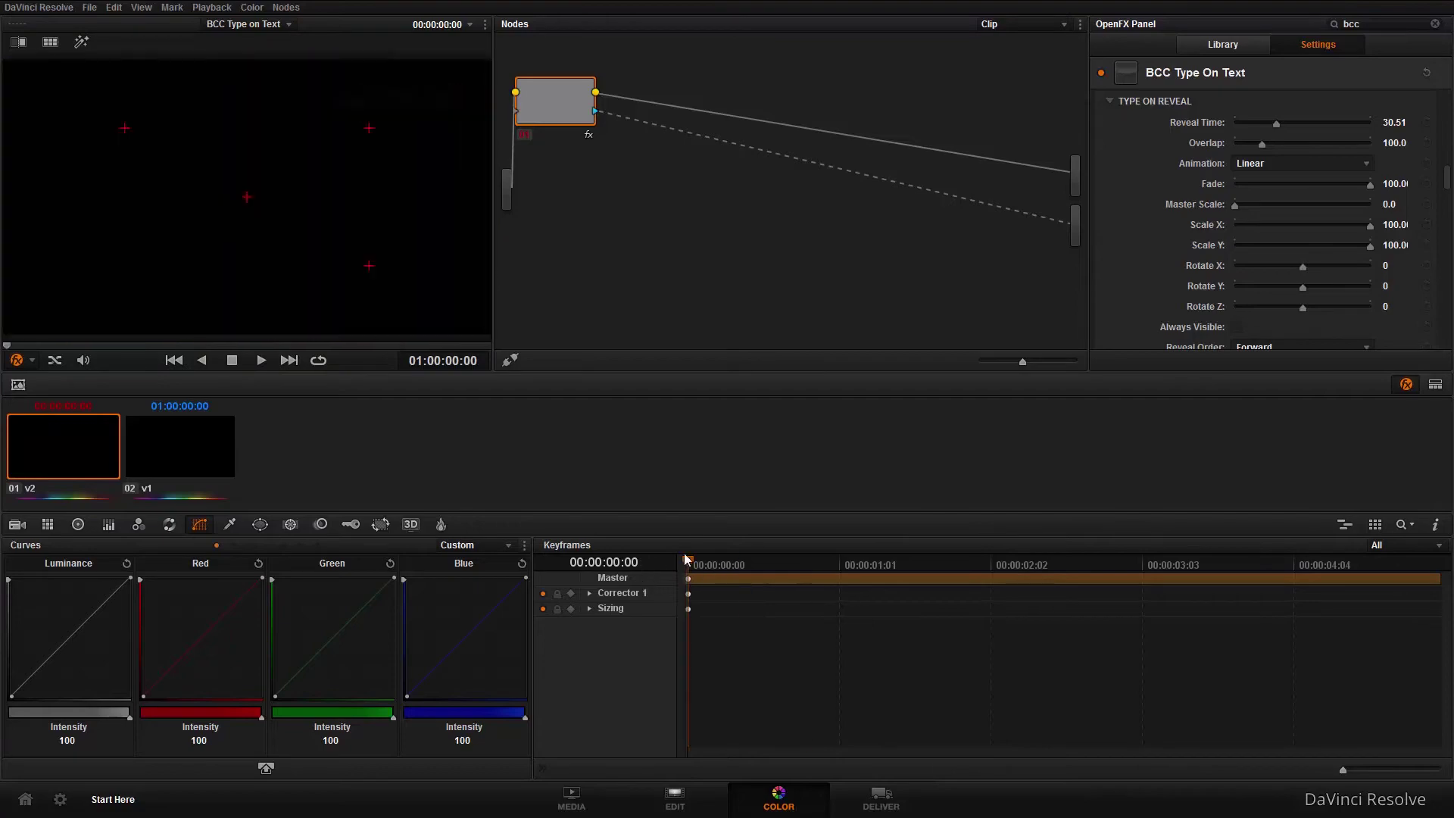
Play the reveal to about 00:00:01:19, save the effect settings as a preset named Example, and return the playhead to 00:00:00:00
key("space")
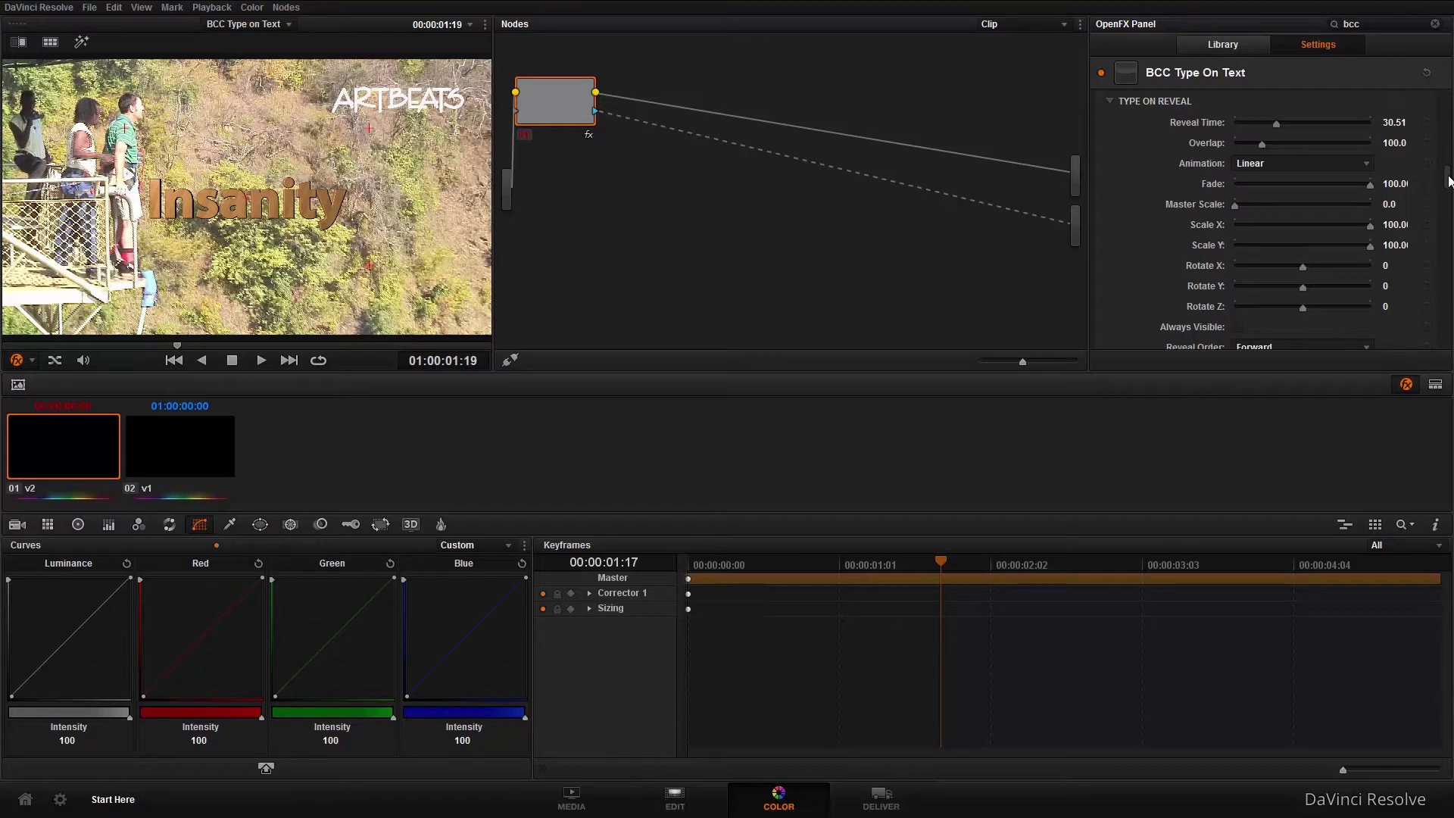
scroll(1449, 184, "up", 5)
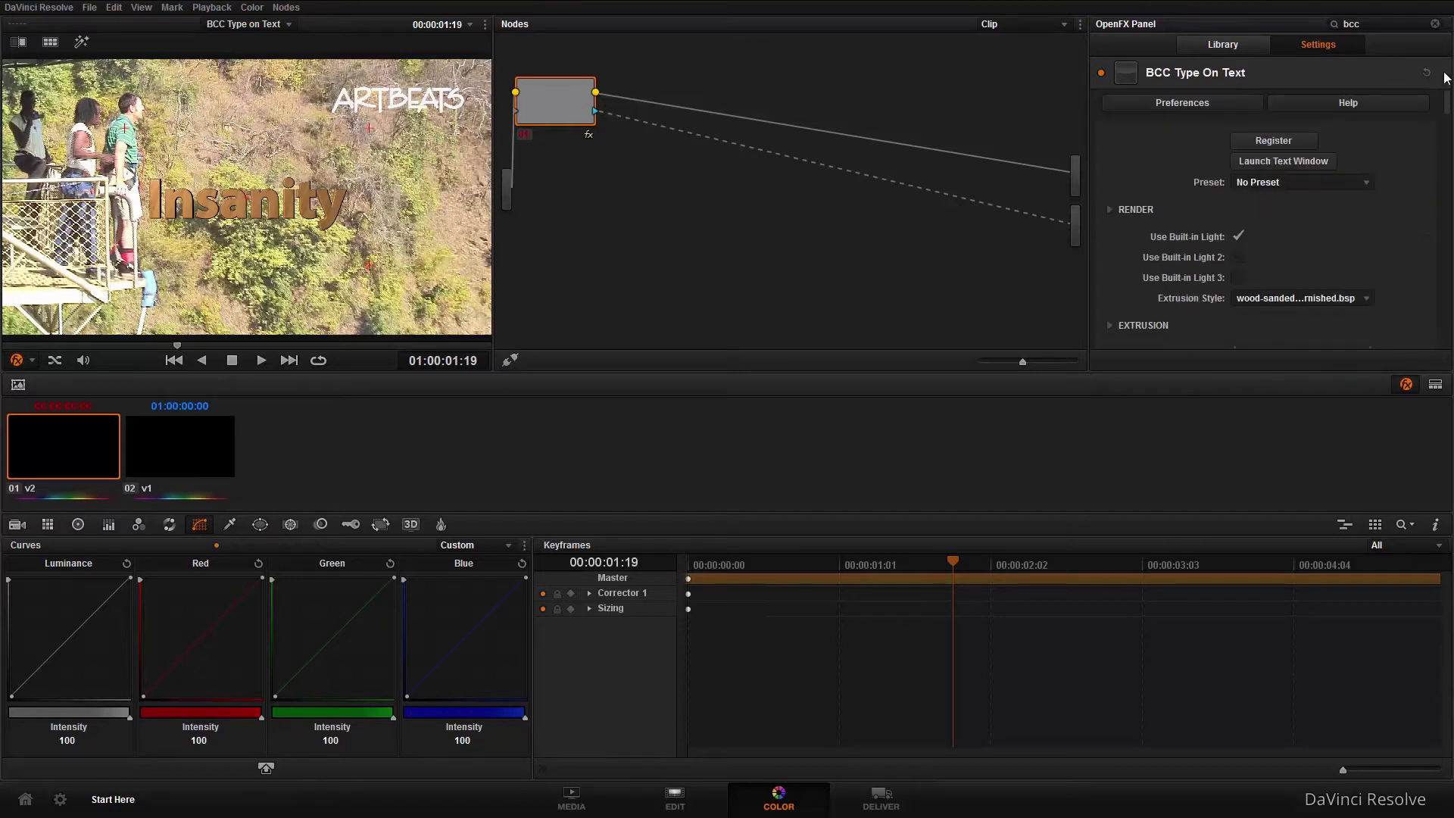
left_click(1298, 182)
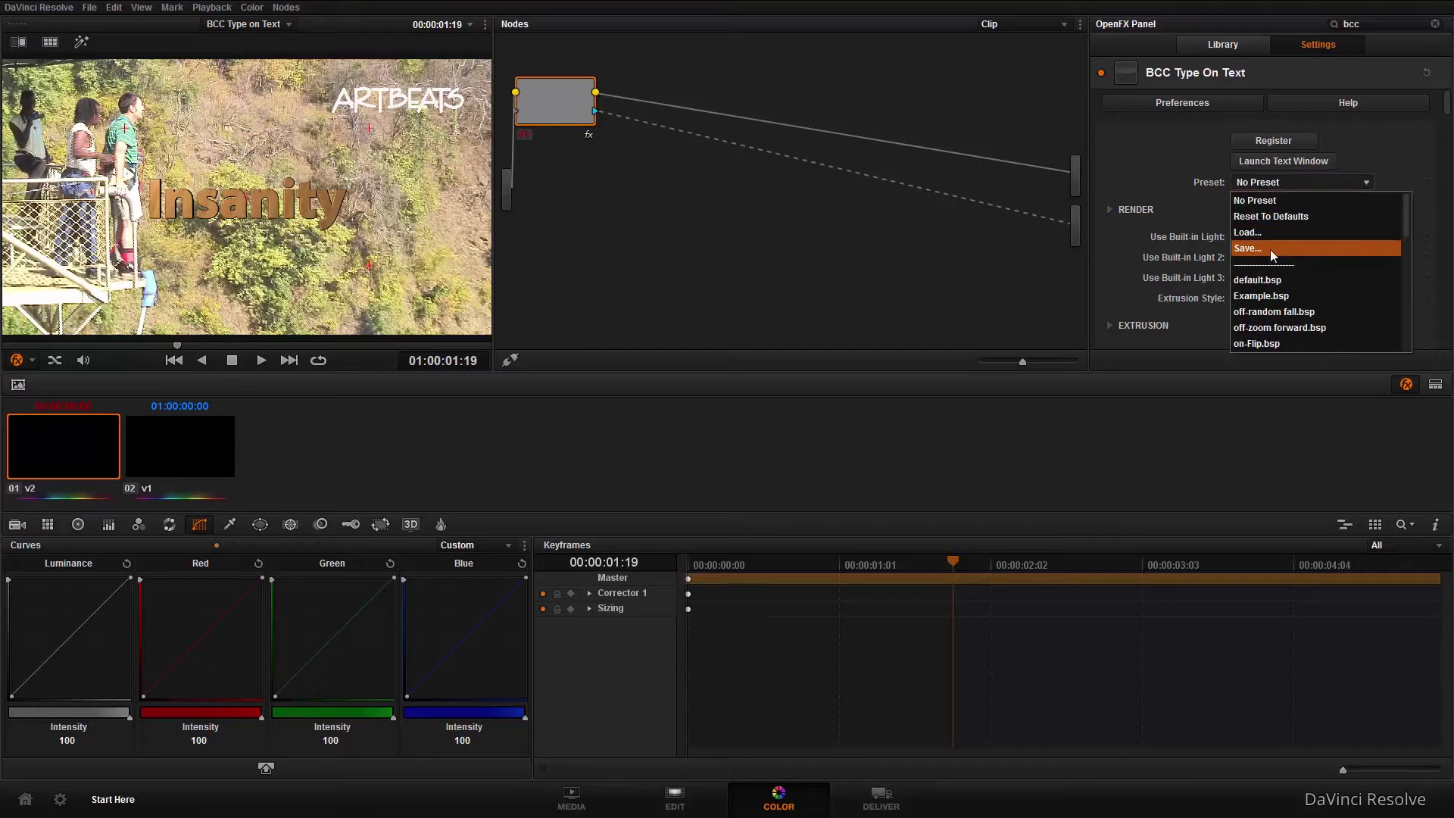
left_click(1270, 249)
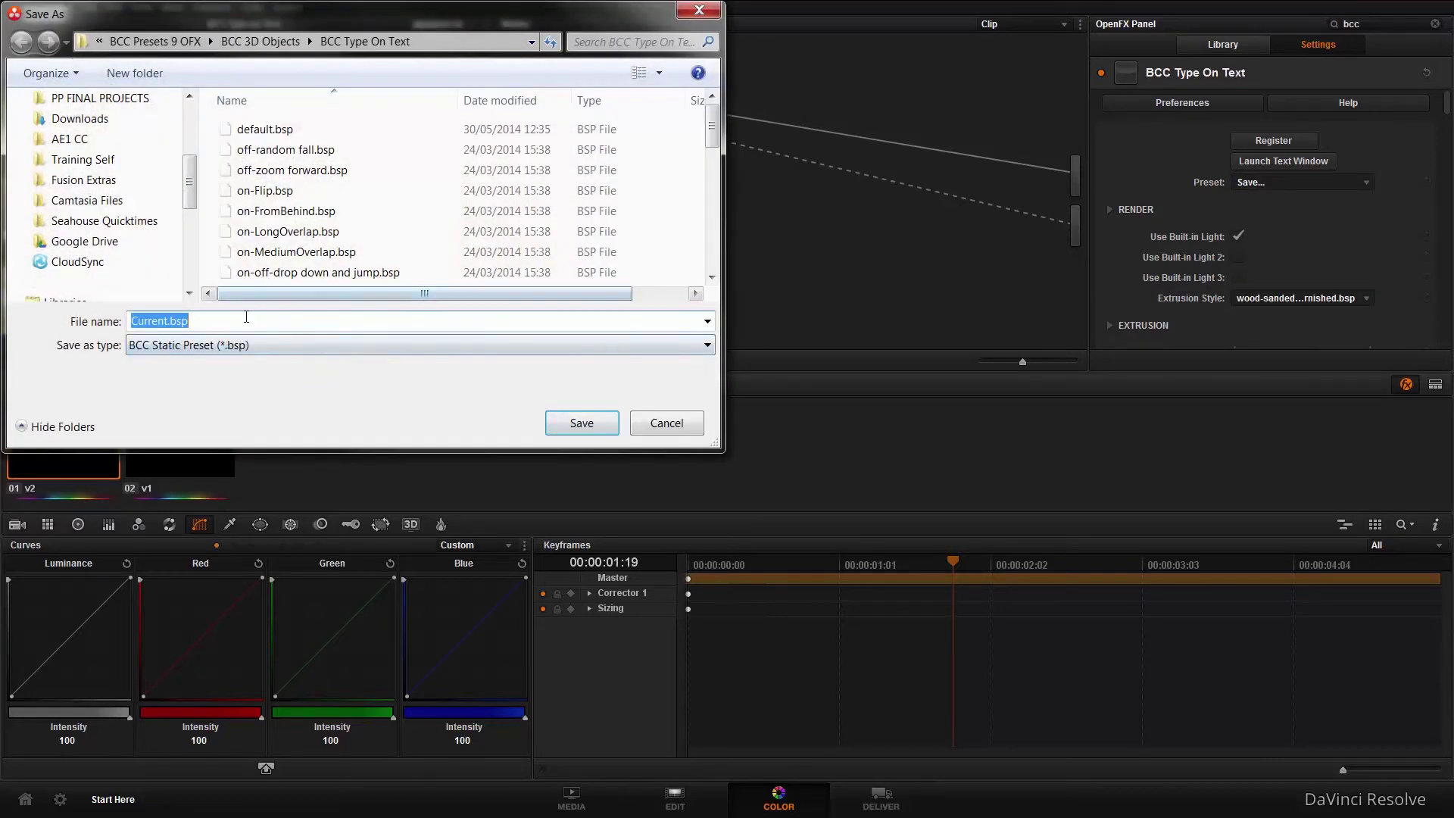
type("Example")
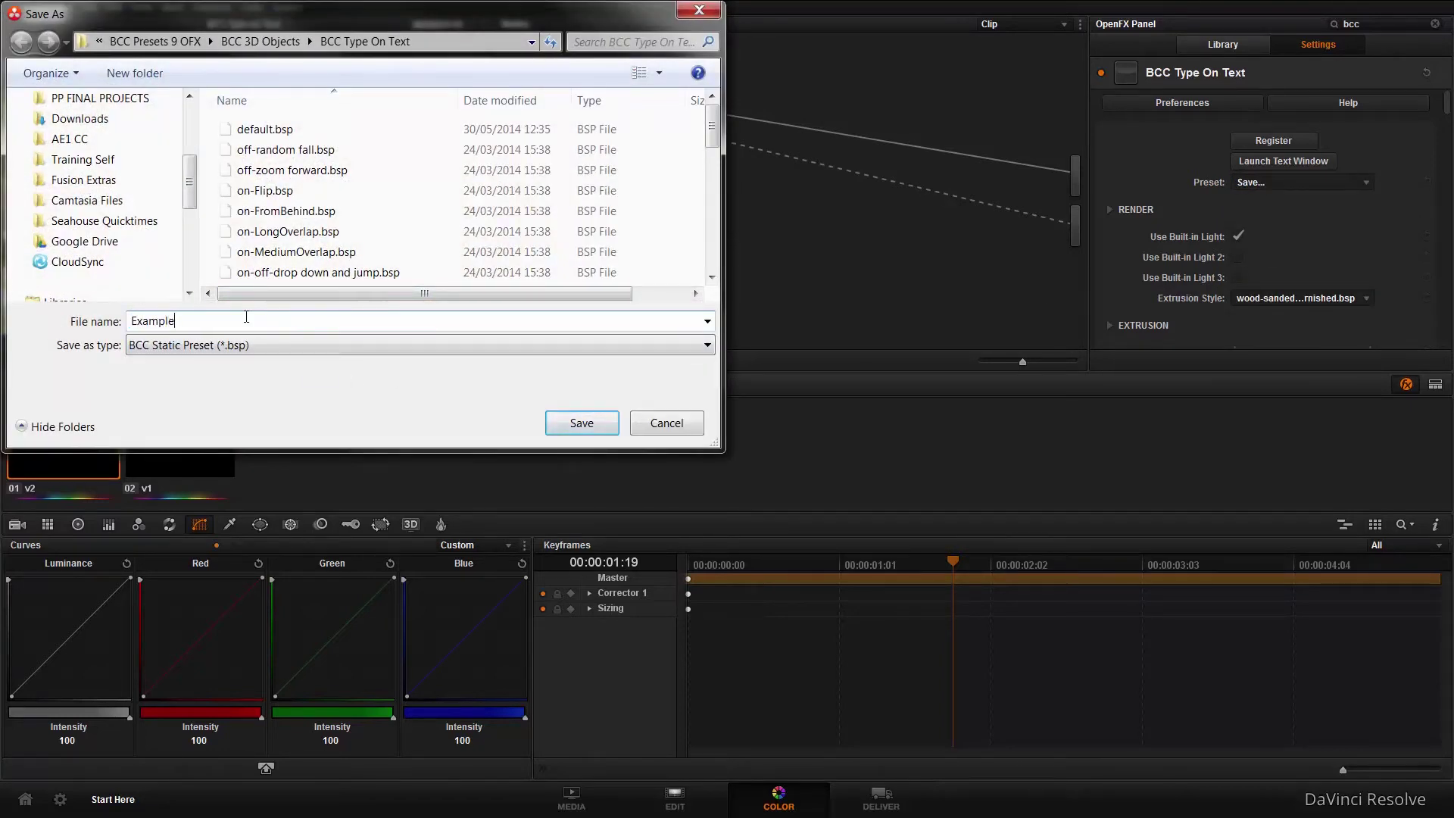
left_click(572, 422)
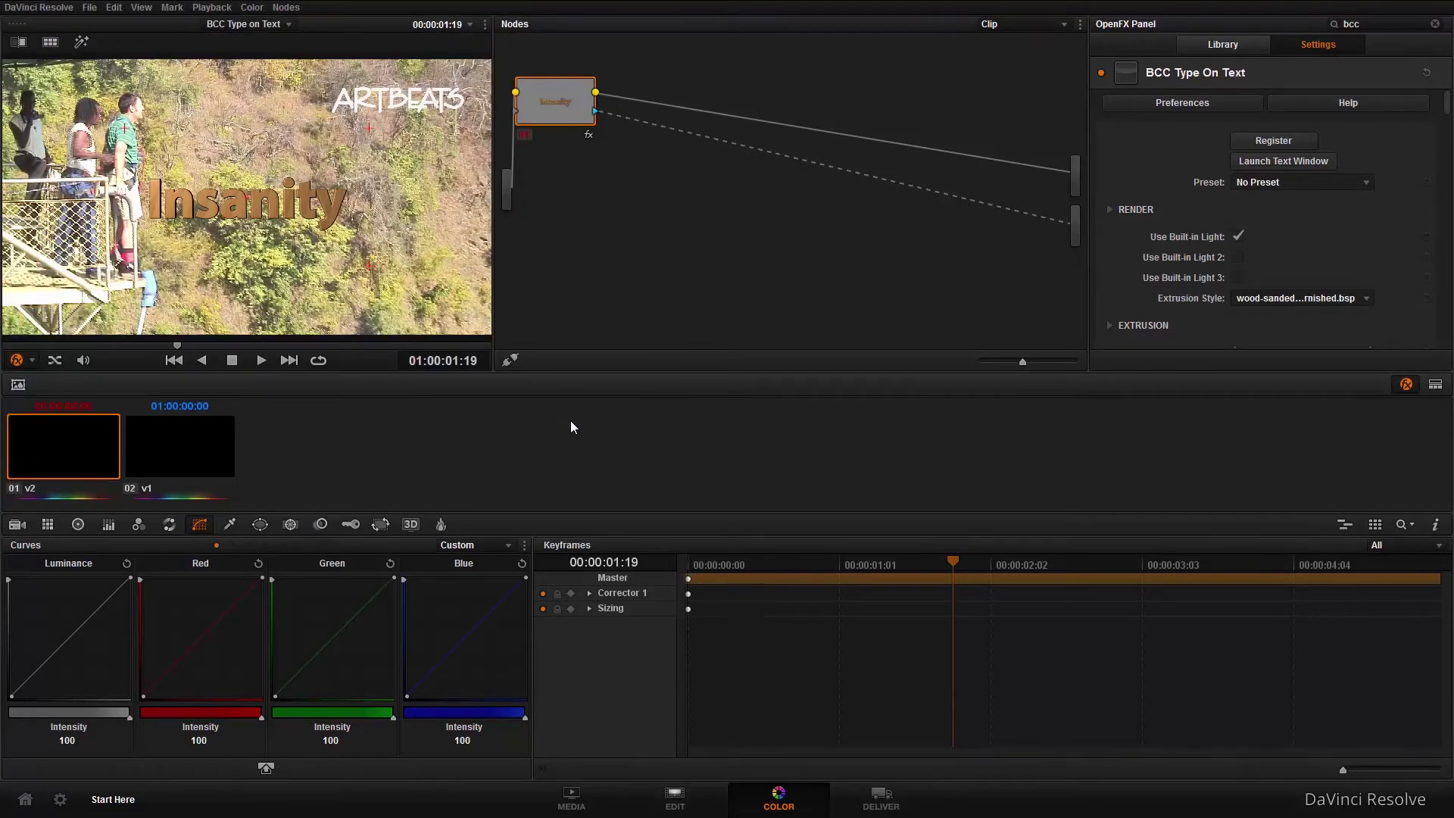
left_click_drag(954, 566, 637, 574)
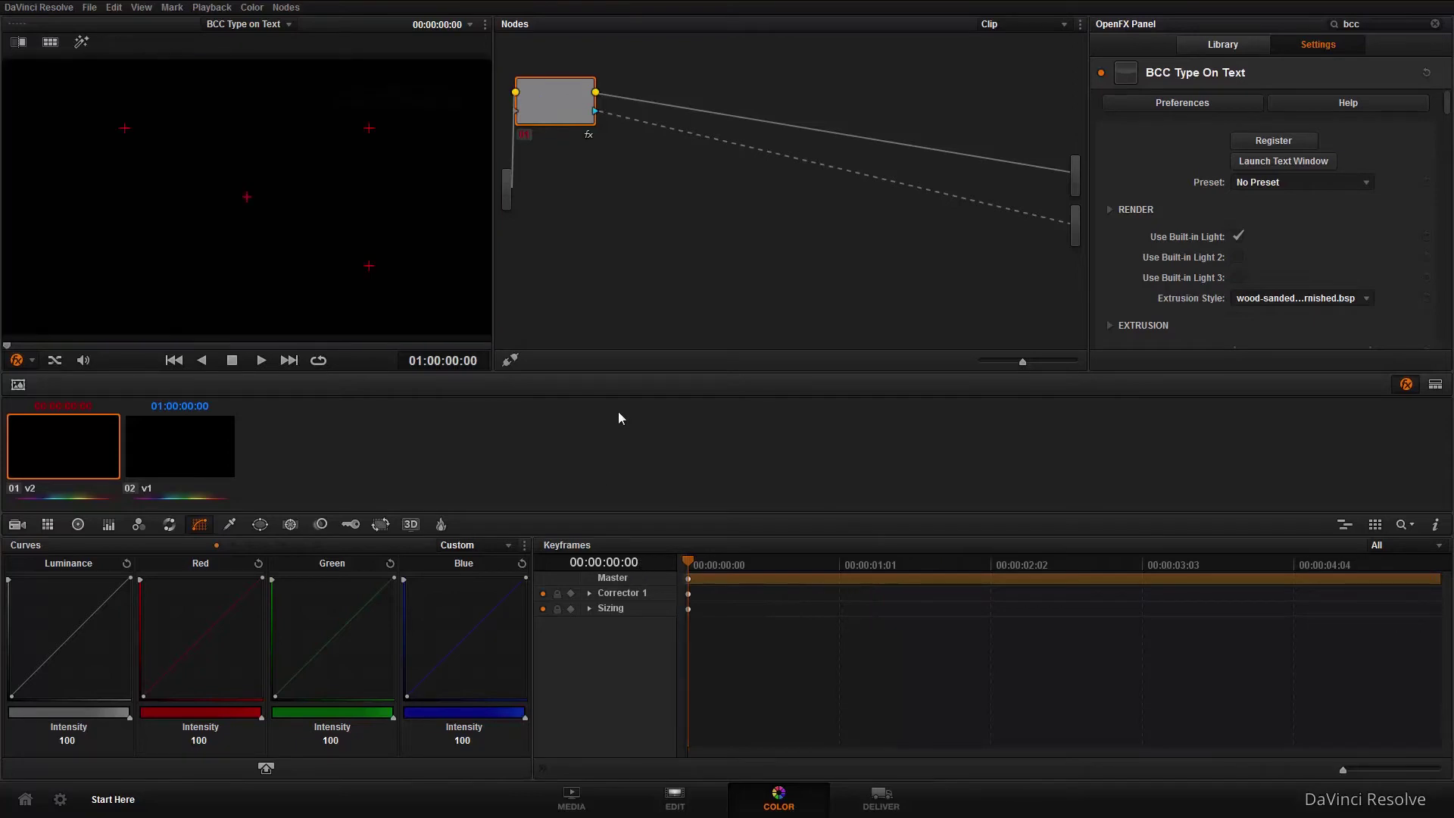
Add a SMPTE Color Bar generator after the Artbeats clip on Video 1 and convert it to a compound clip named "Example Type on"
left_click(675, 799)
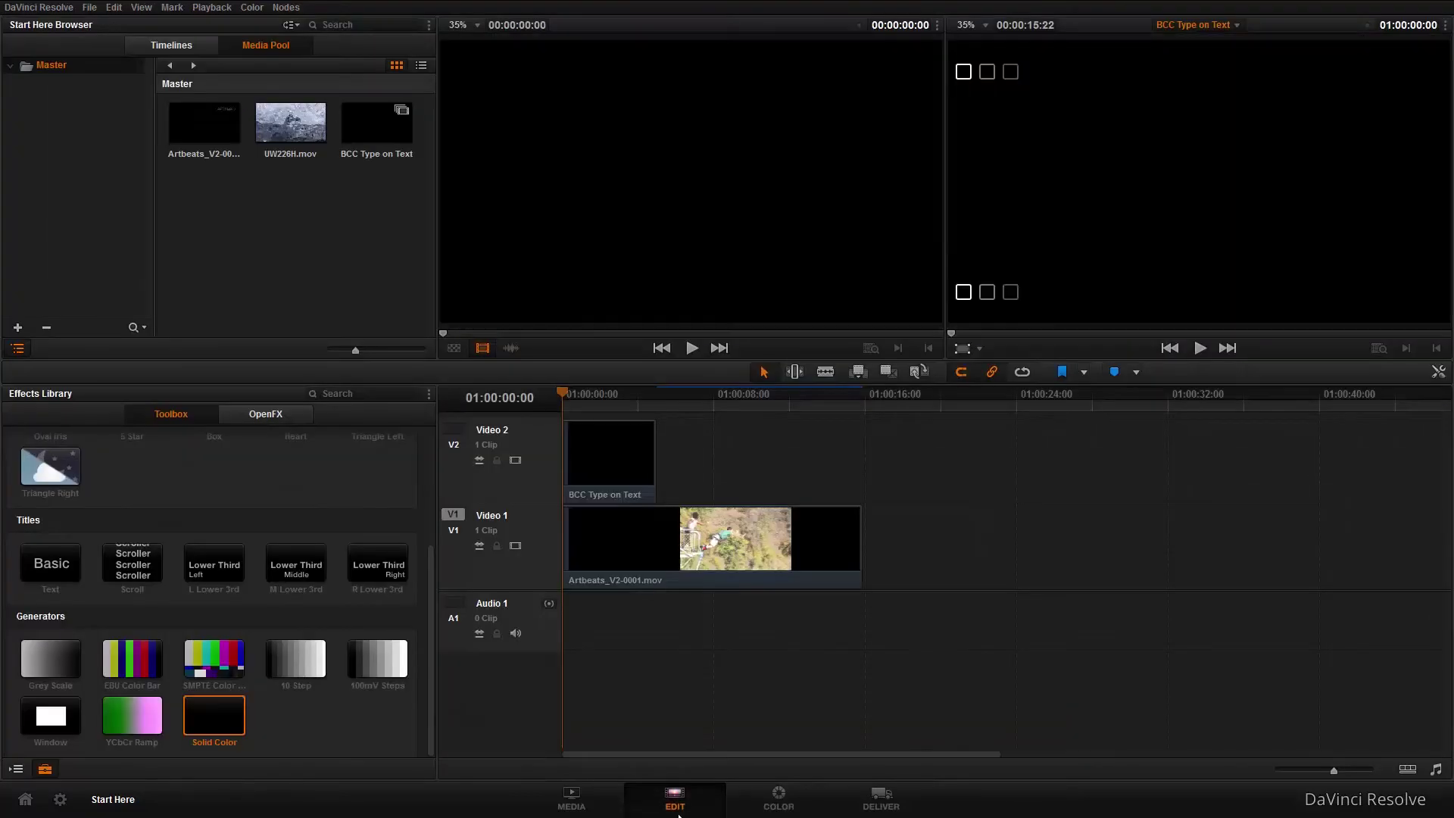
left_click_drag(214, 659, 870, 546)
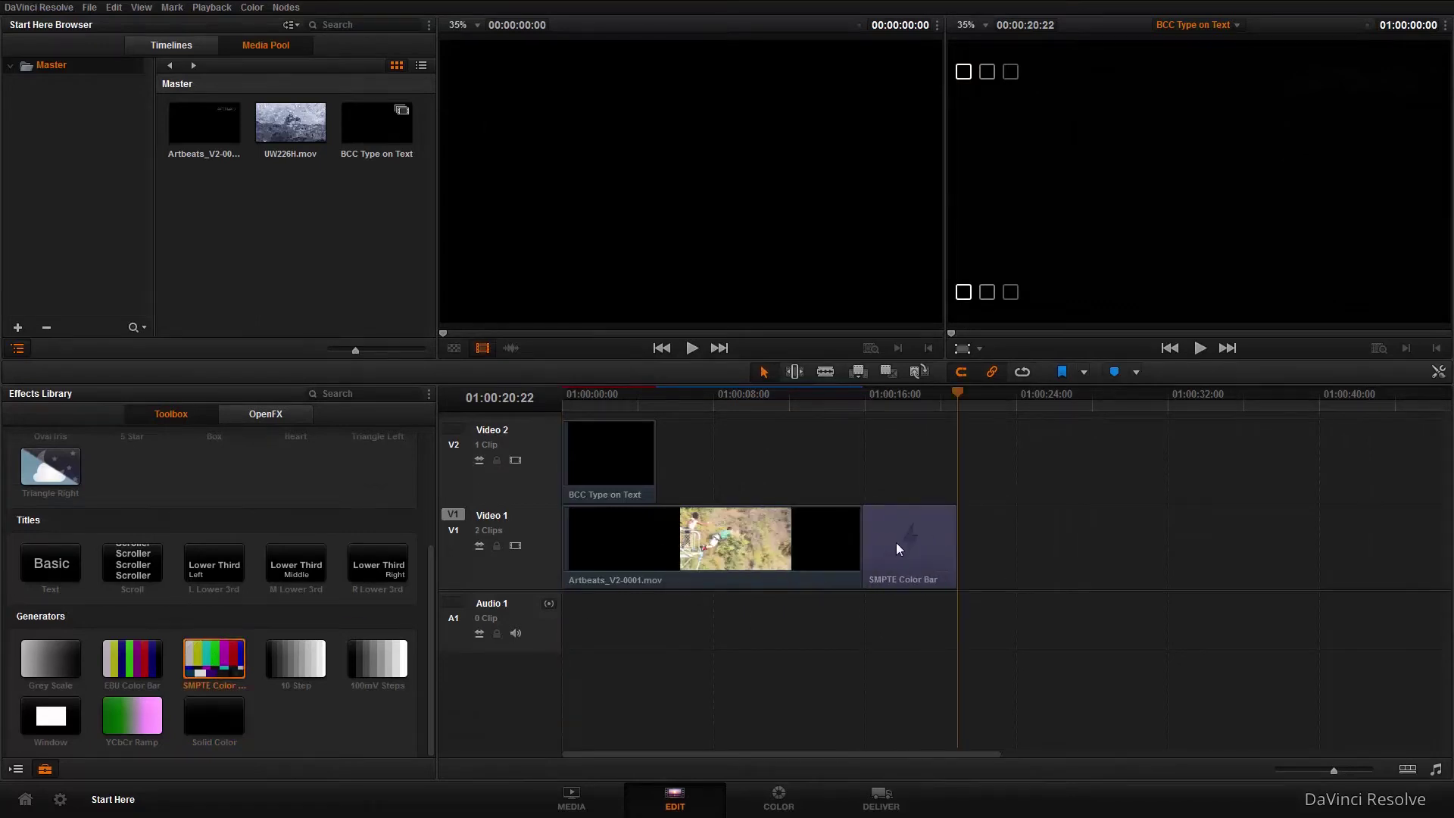
right_click(897, 538)
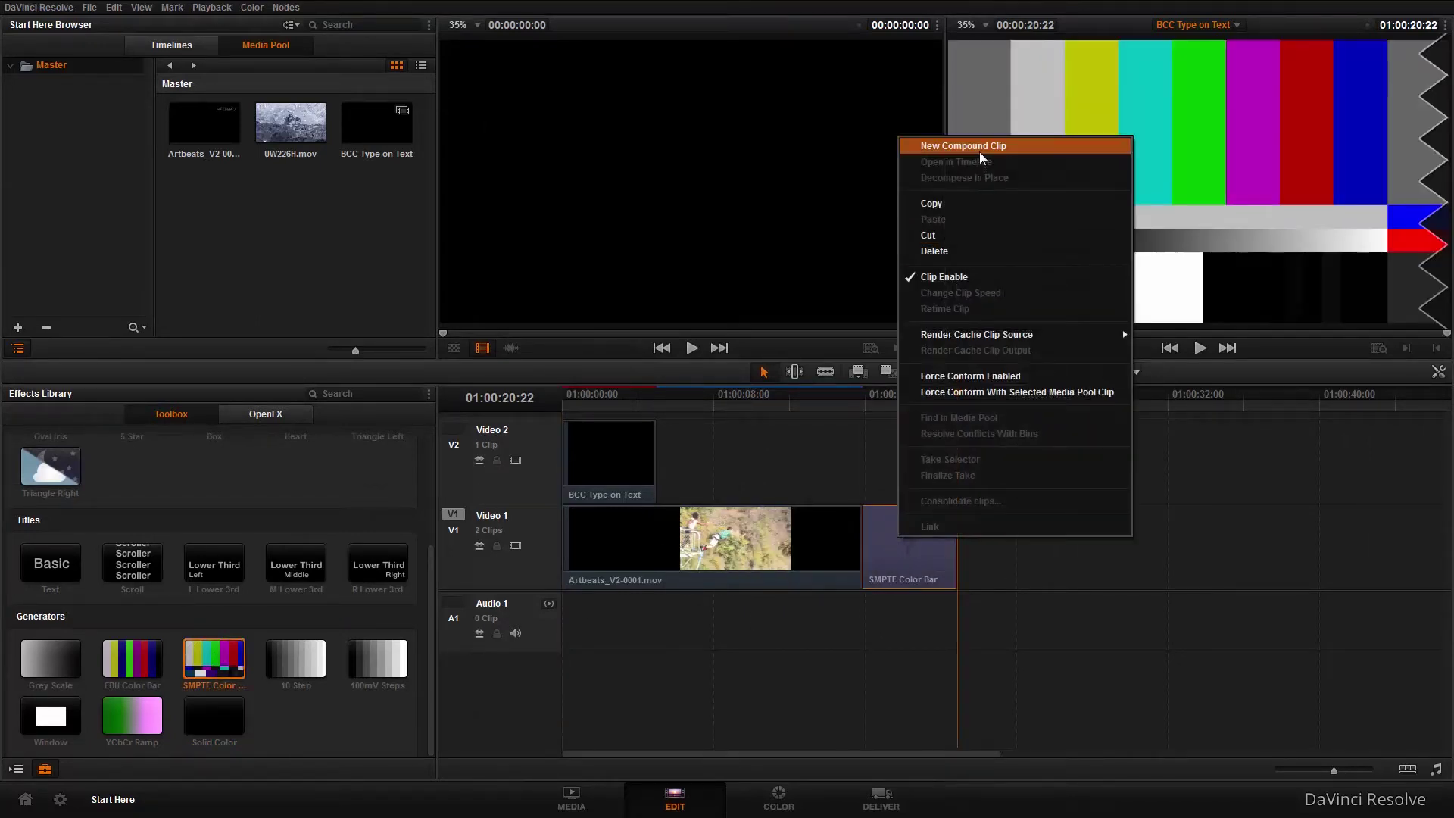
left_click(980, 152)
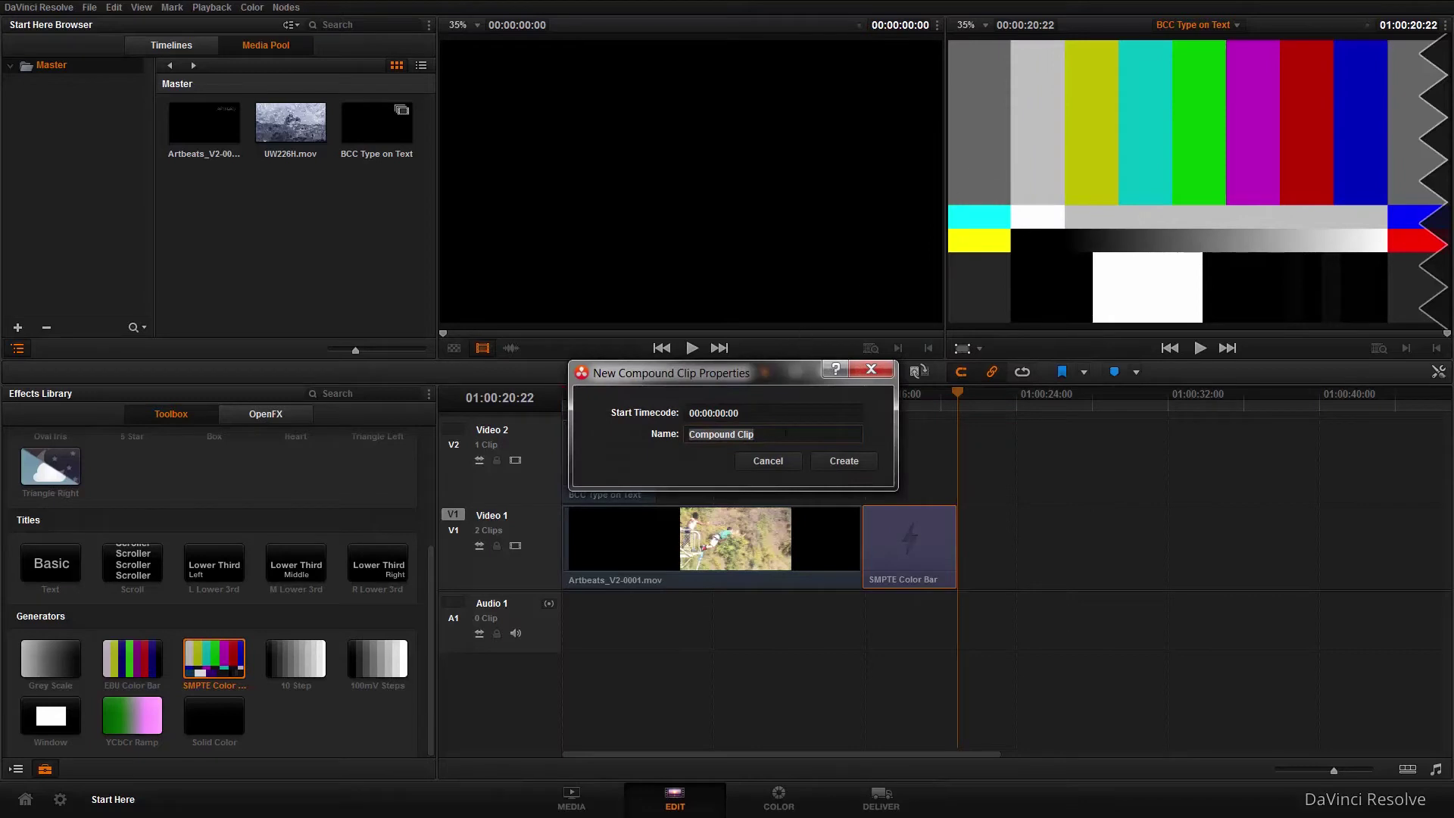
type("Example Type on")
left_click(844, 462)
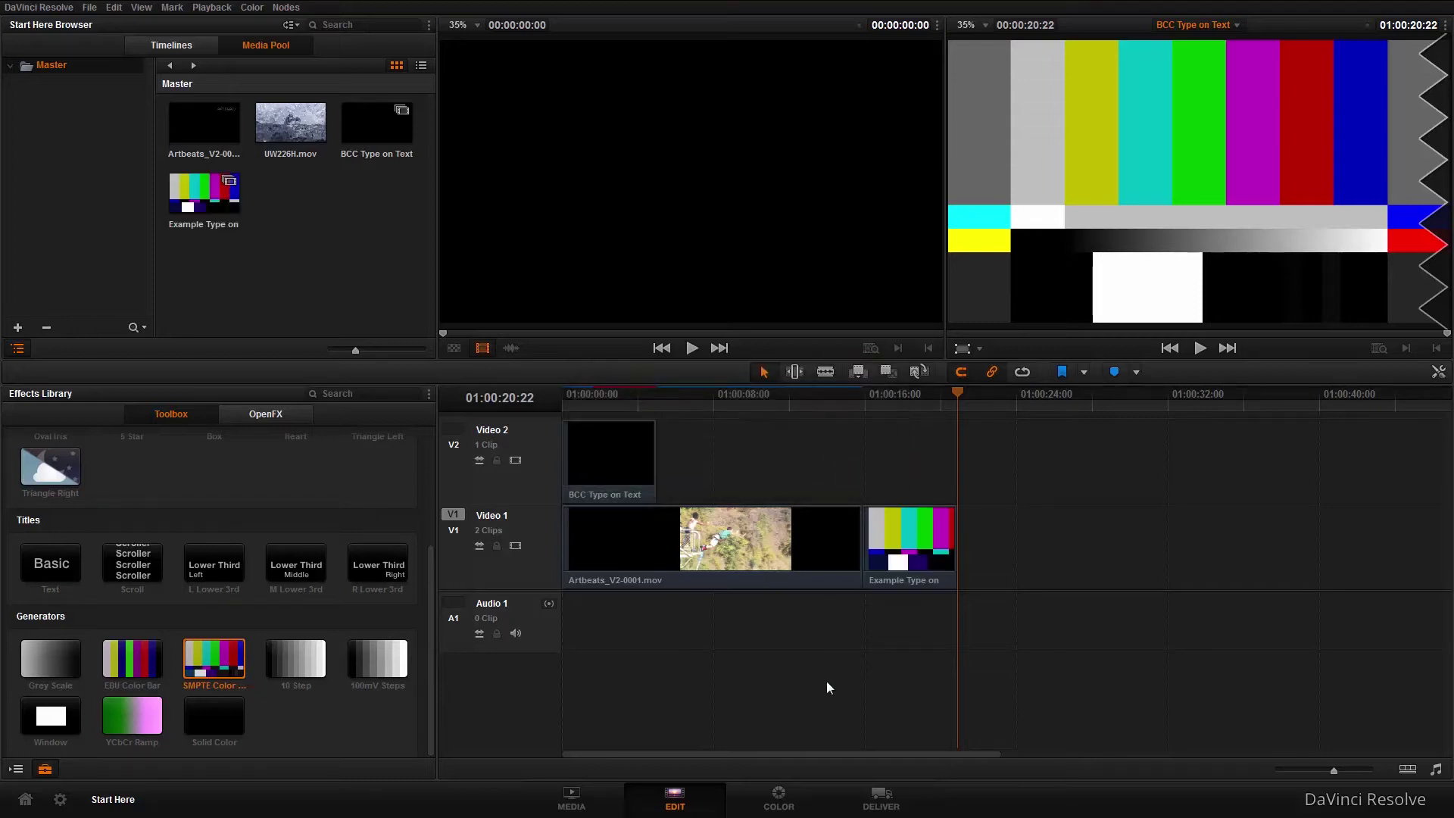
Apply BCC Type On Text to the new compound clip's node for grading and load the Example.bsp preset
left_click(770, 801)
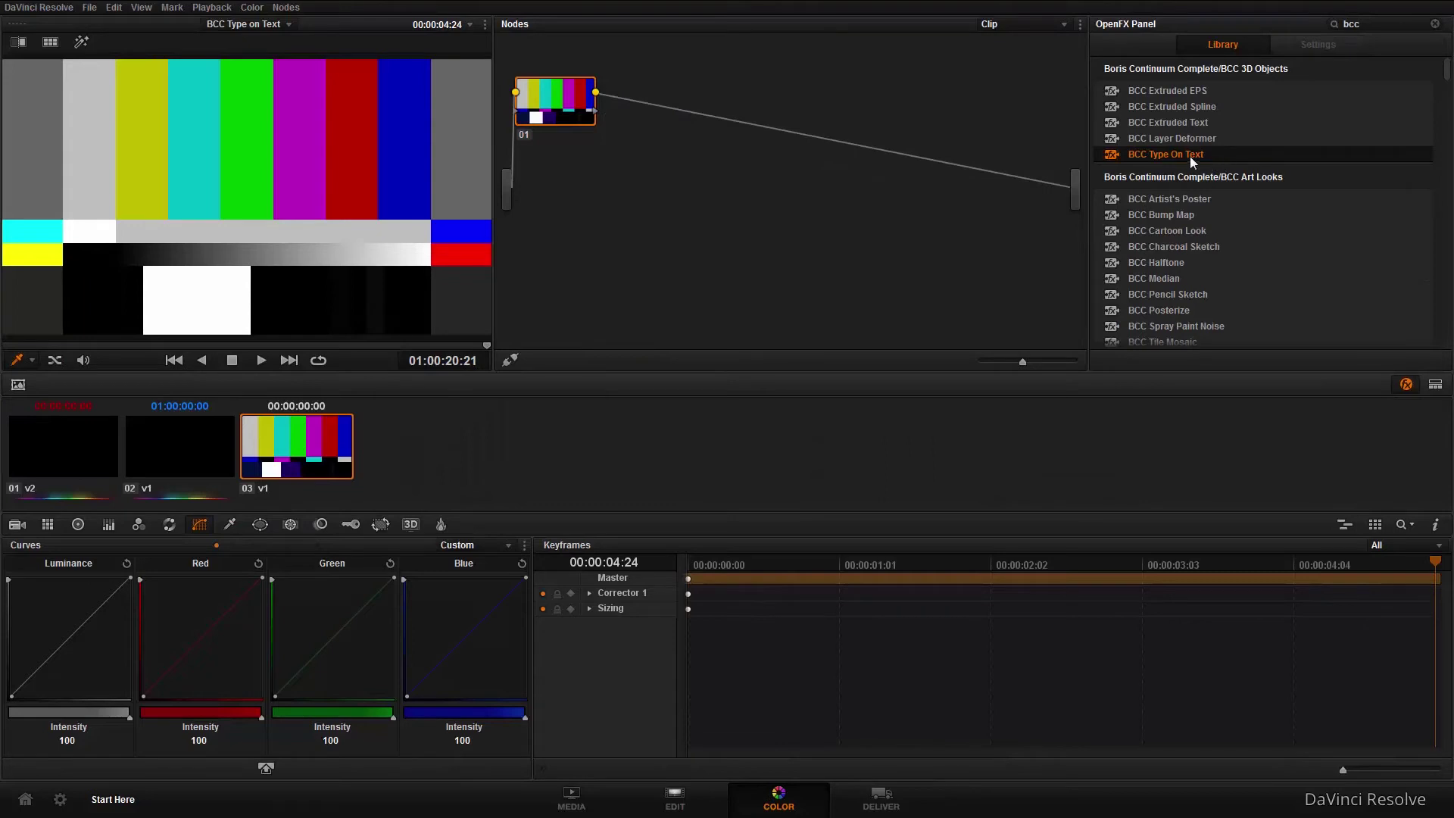
left_click_drag(1183, 153, 556, 106)
left_click(1361, 182)
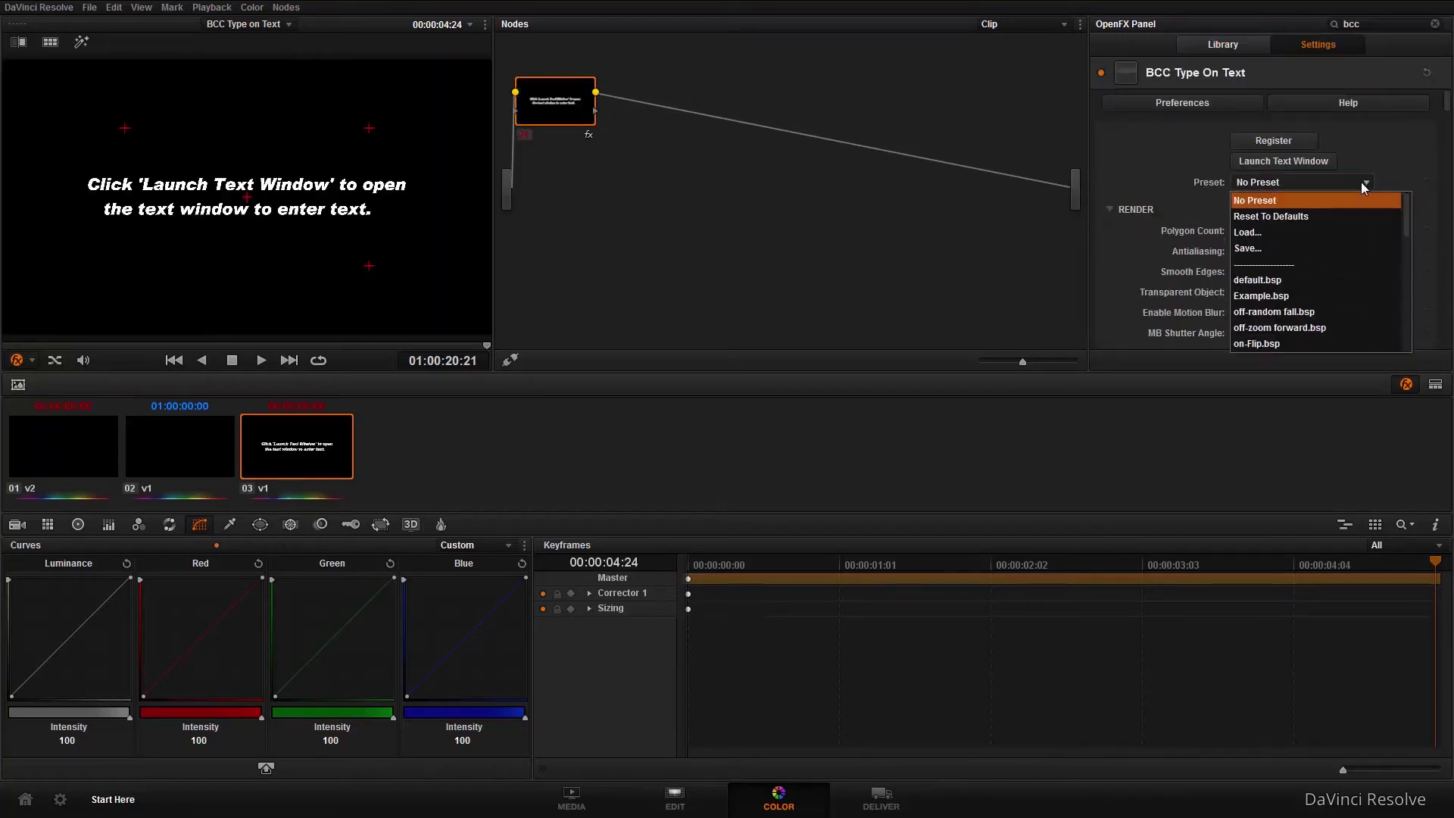
left_click(1280, 297)
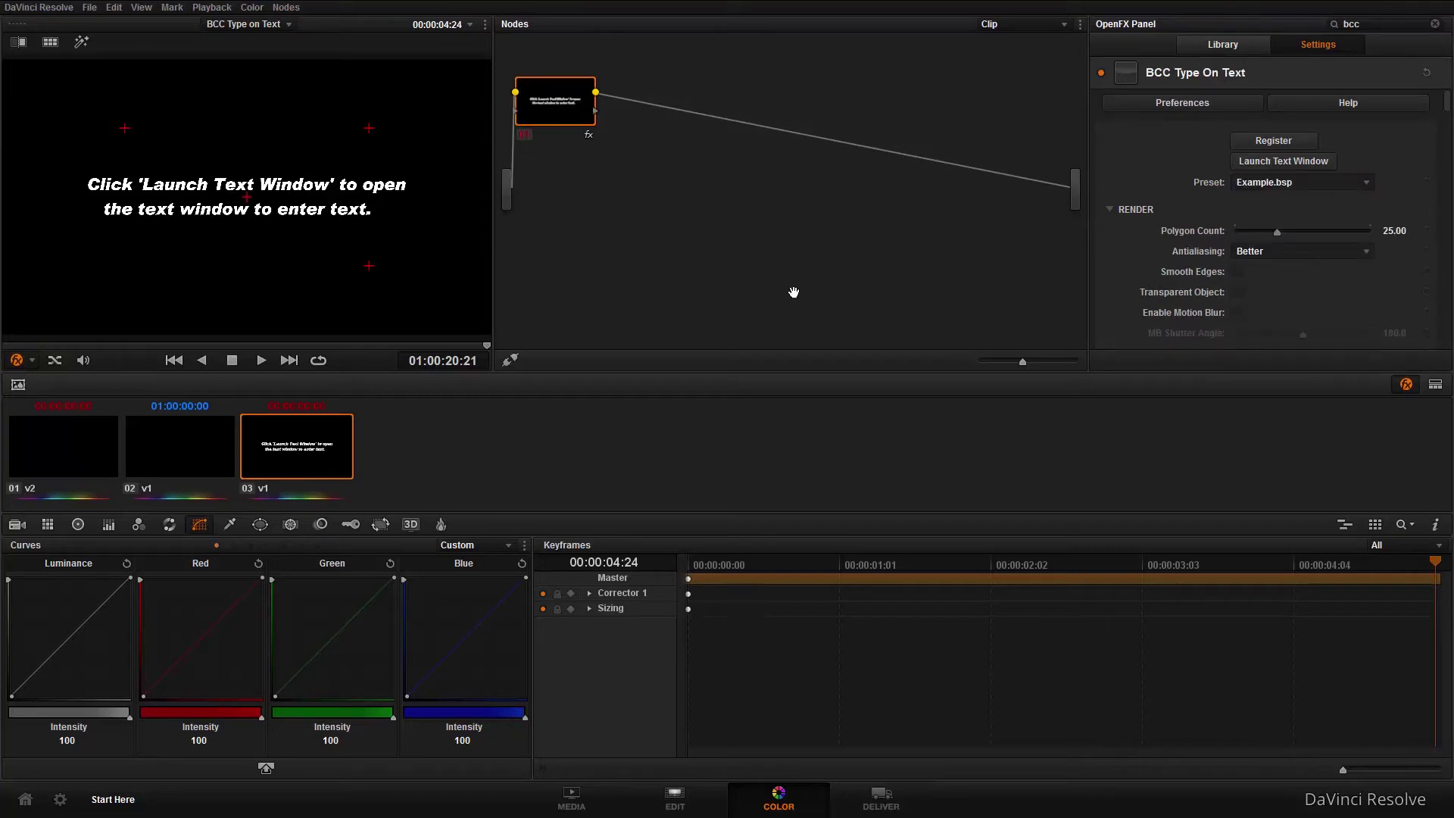
With the playhead at the clip's start, enter "BCC Type on Text" as the effect's text, reduce its size to 62 and apply it
left_click_drag(1436, 562, 524, 610)
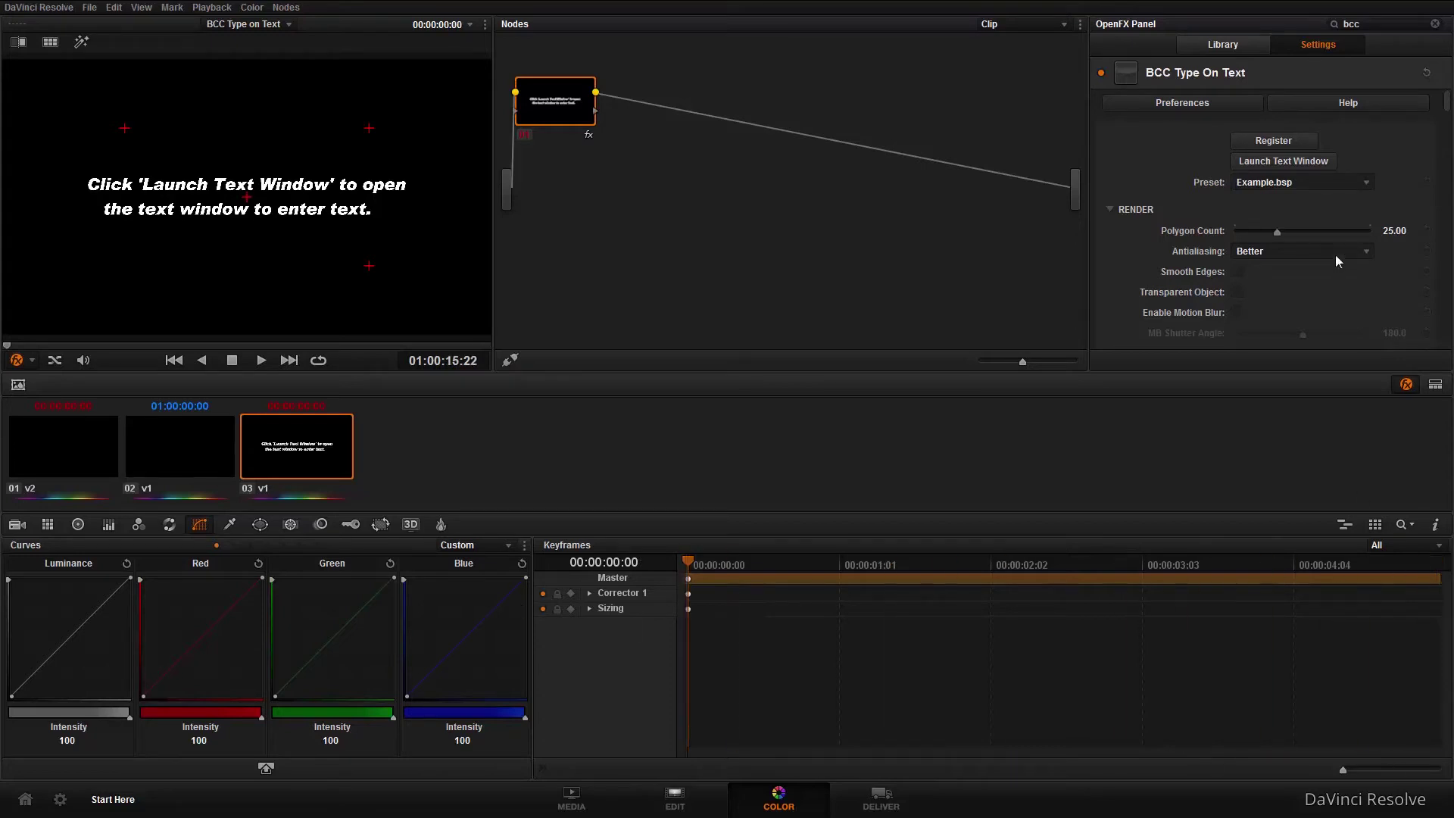
left_click(1298, 162)
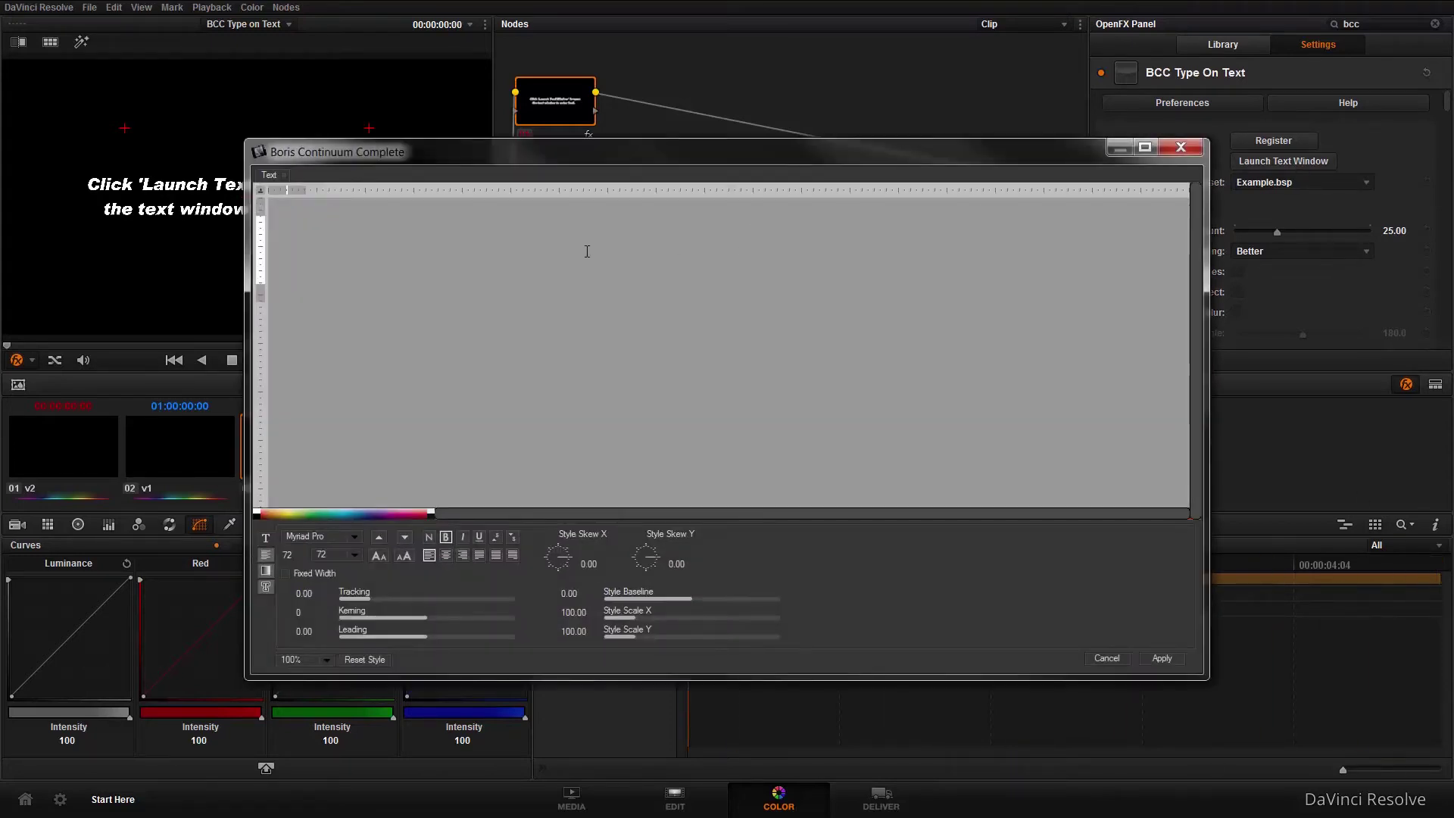
type("B")
key("BackSpace")
type("BCC Y")
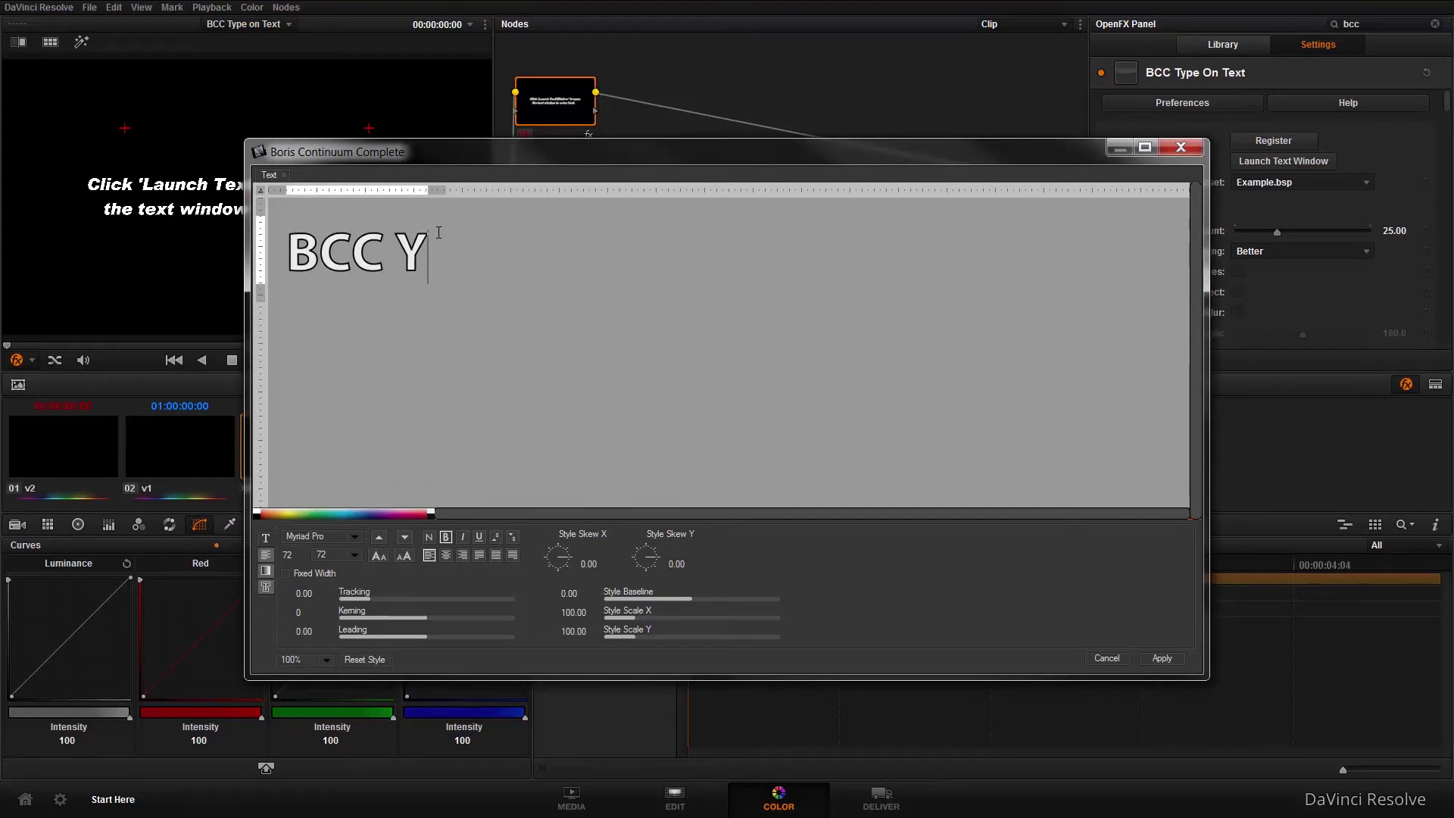
key("BackSpace")
type("Type")
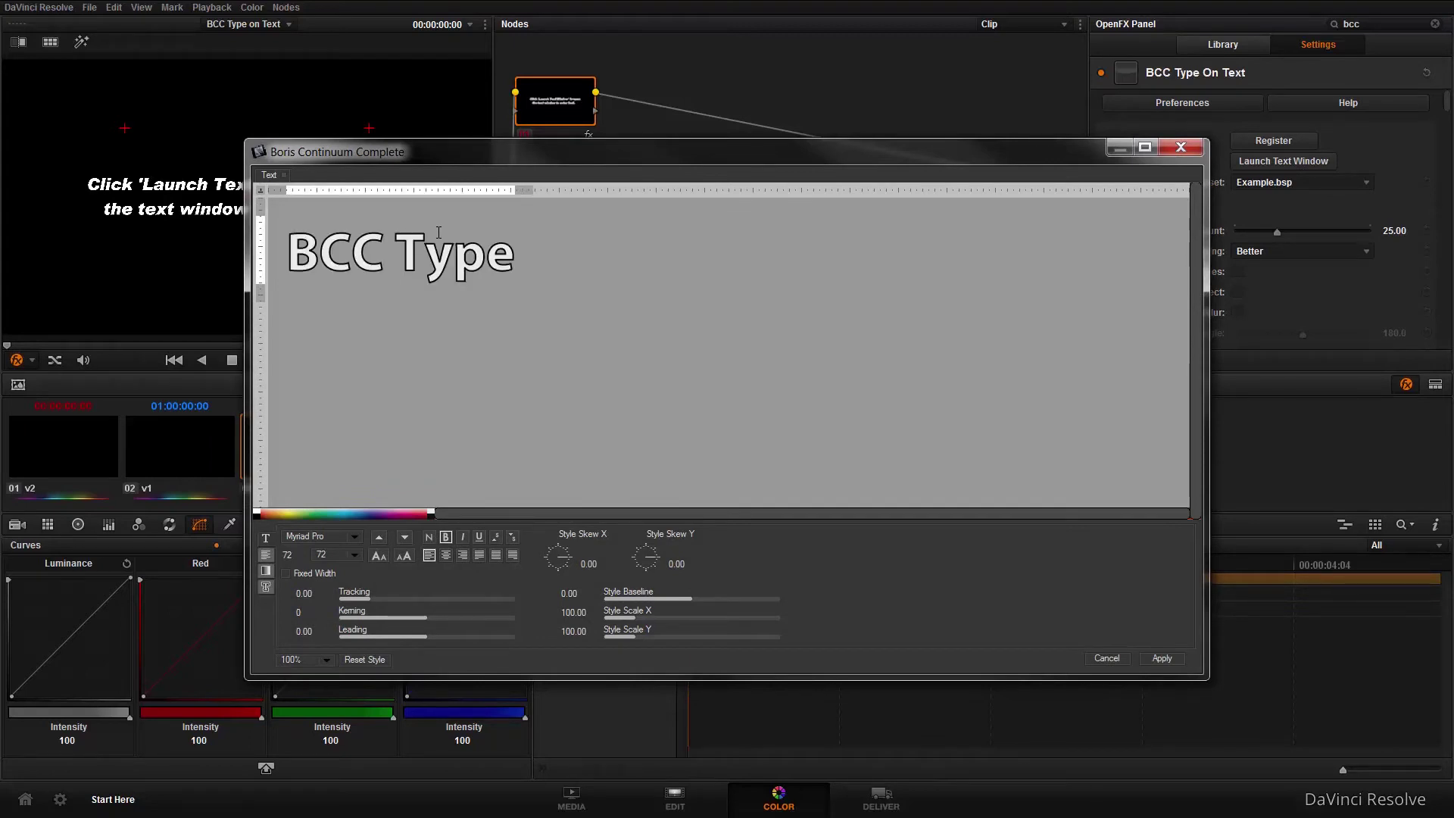
type(" on Text")
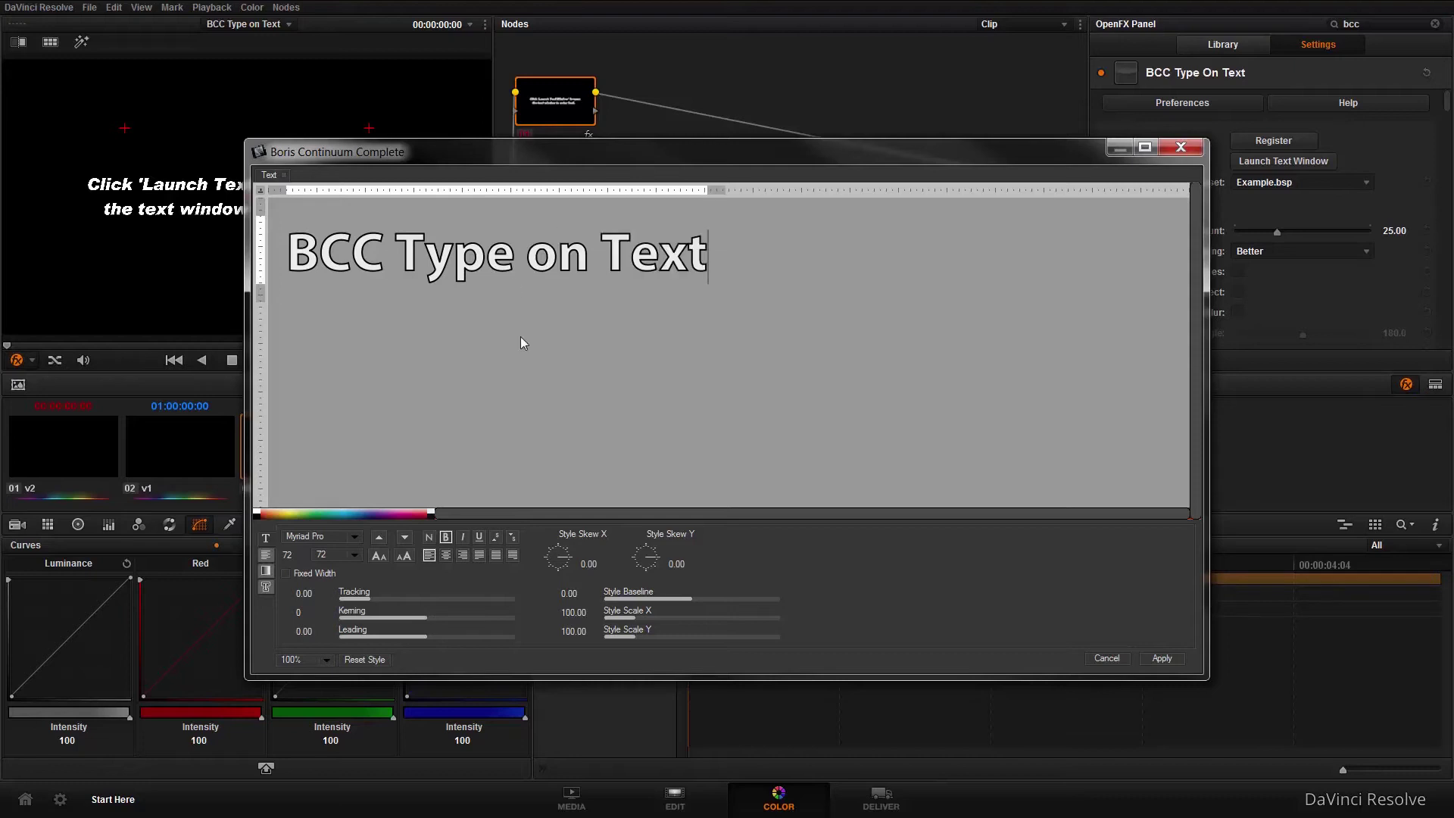
left_click(377, 557)
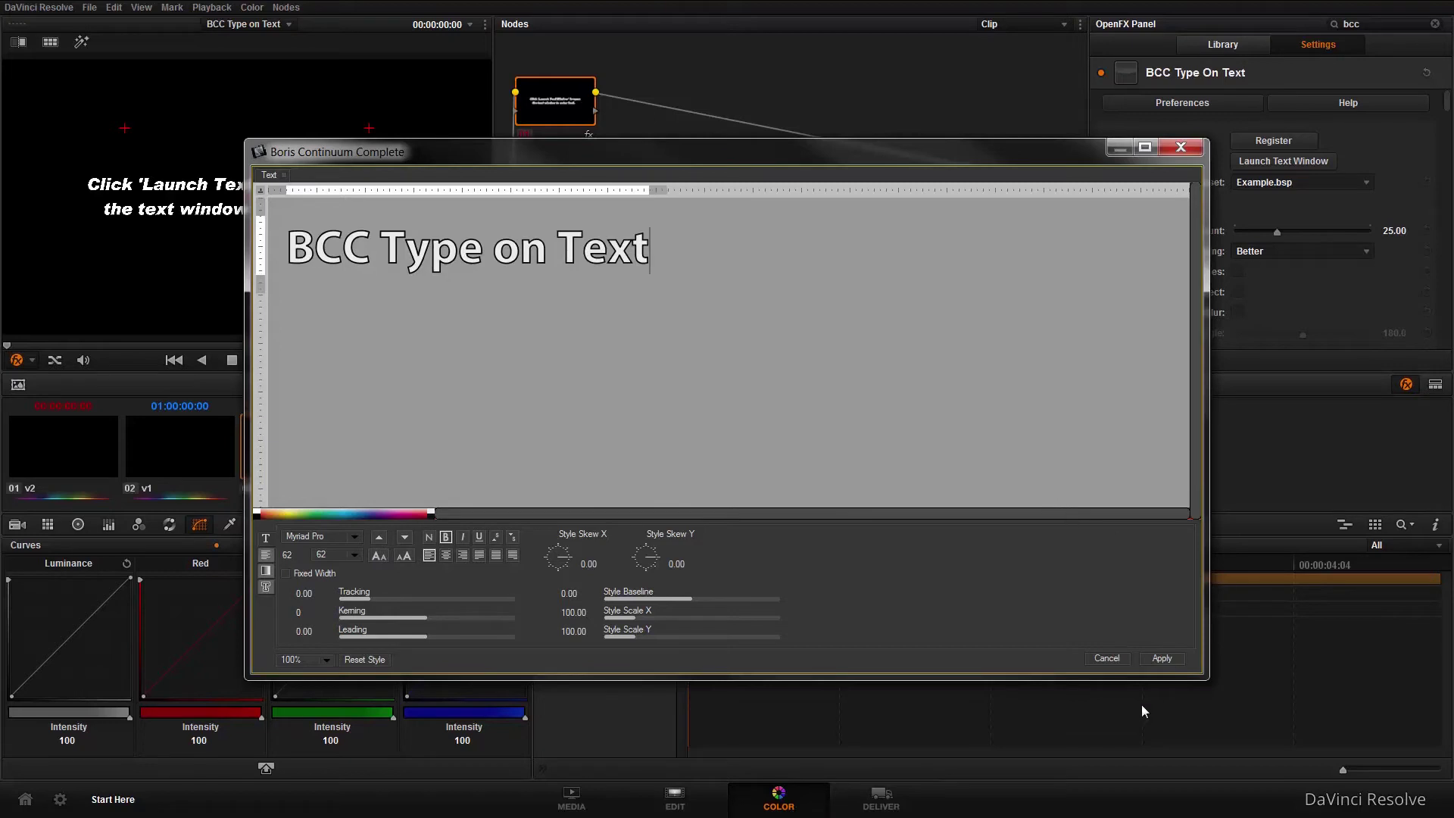
left_click(1166, 660)
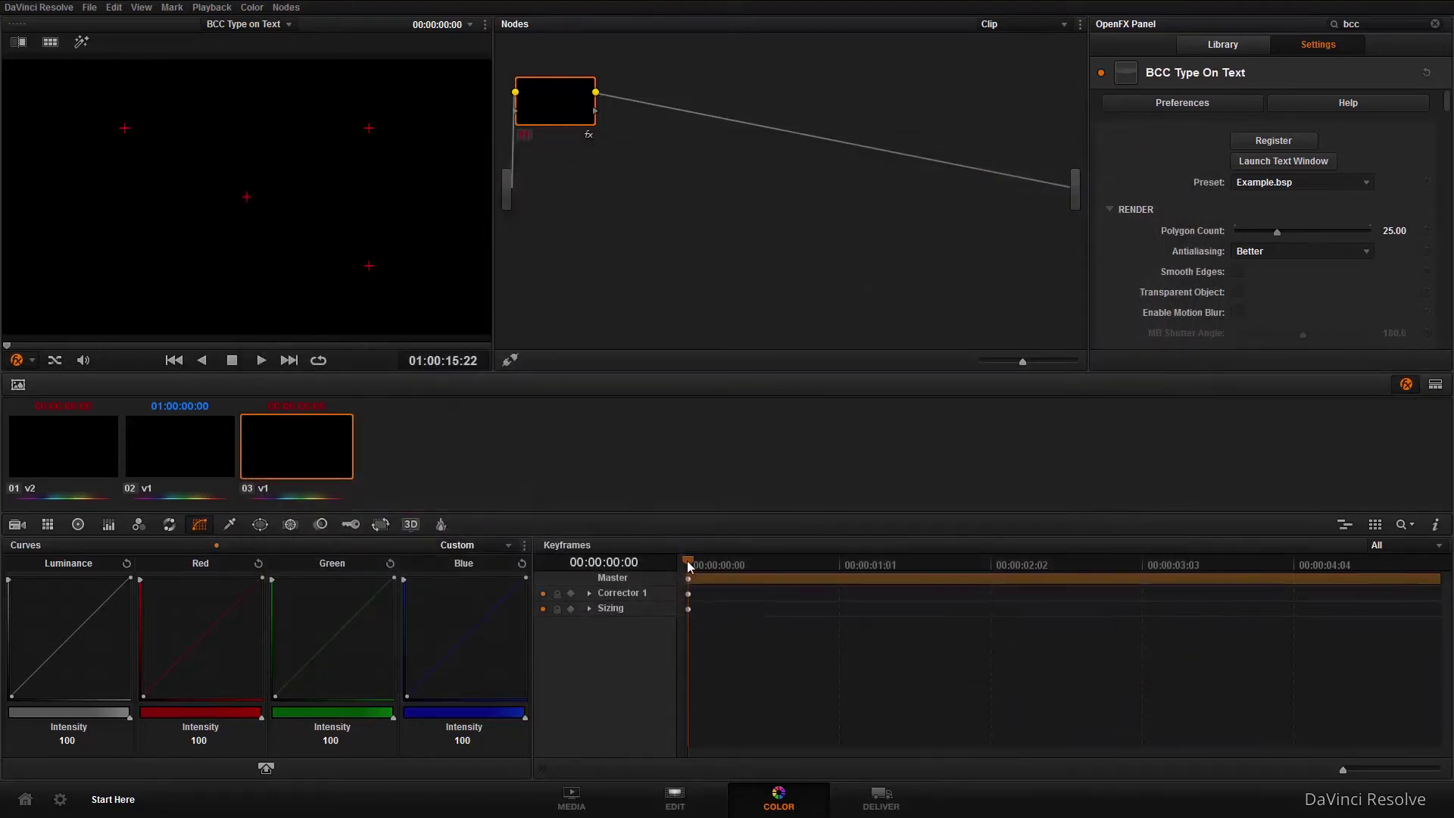
Play the new clip's reveal animation and stop it at about 00:00:01:16
left_click(262, 360)
left_click(262, 360)
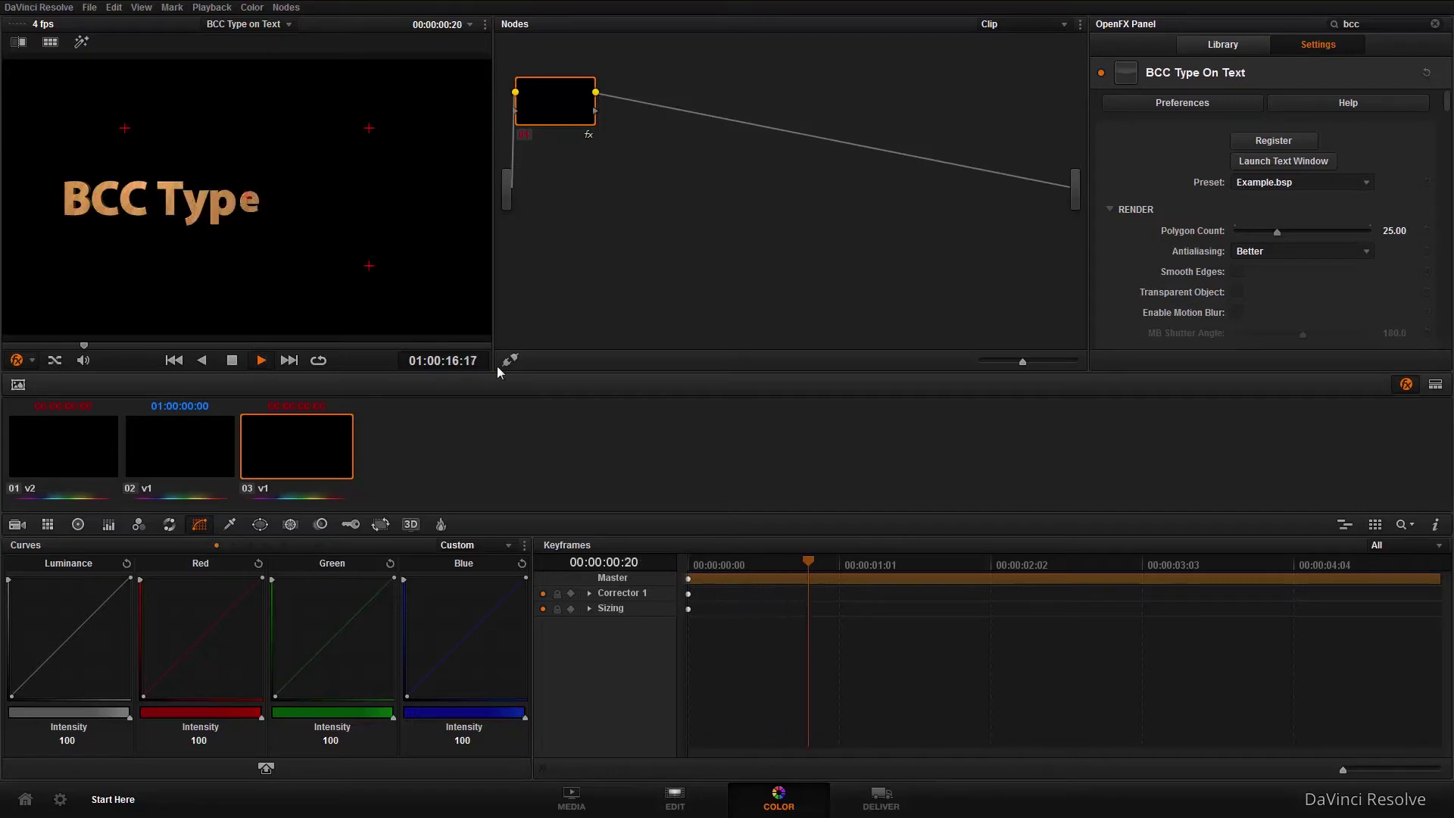
left_click(236, 361)
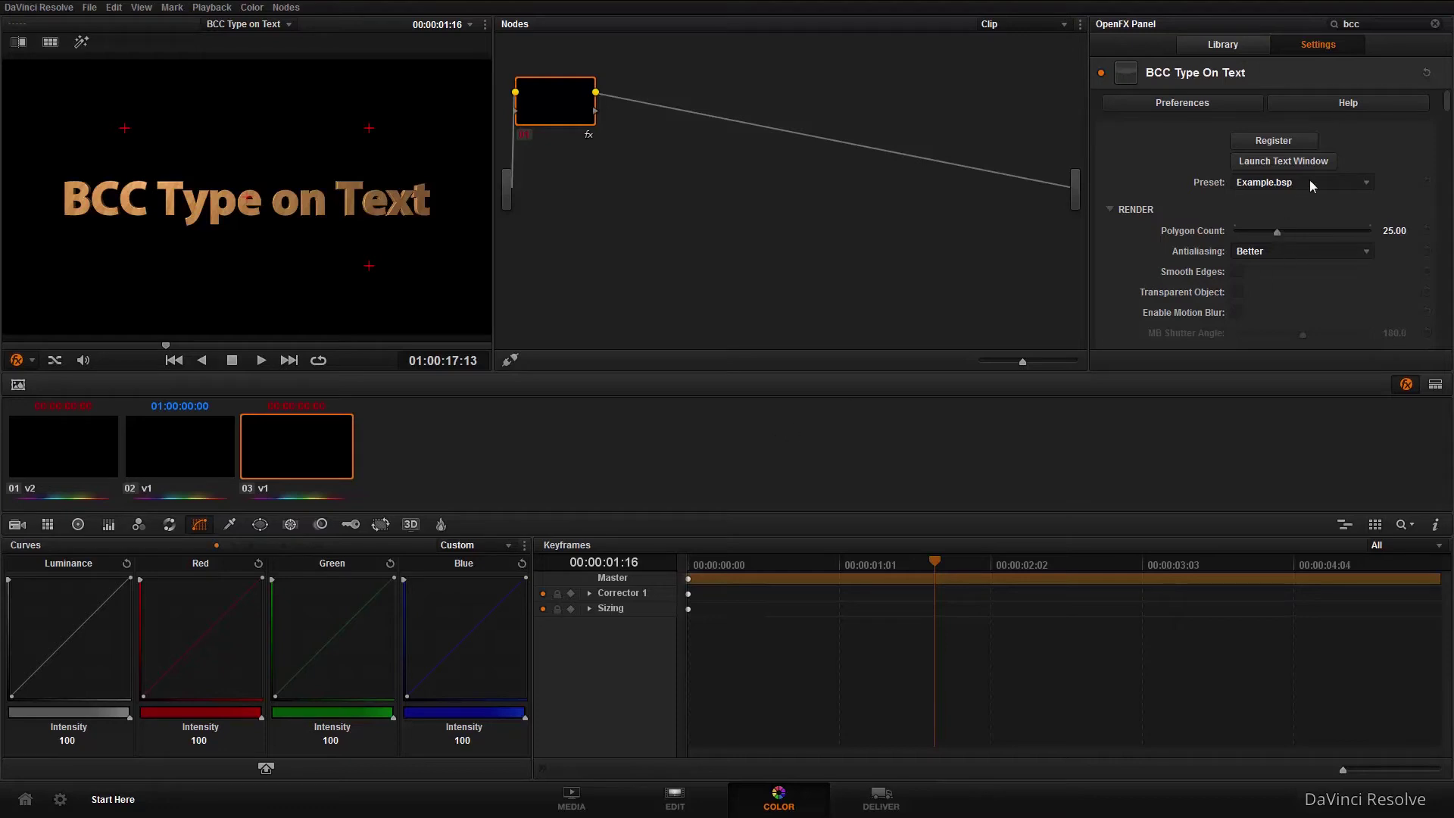
Reset the Type On Text effect to its defaults and set the Extrusion Style to wood-sanded and varnished.bsp
left_click(1367, 186)
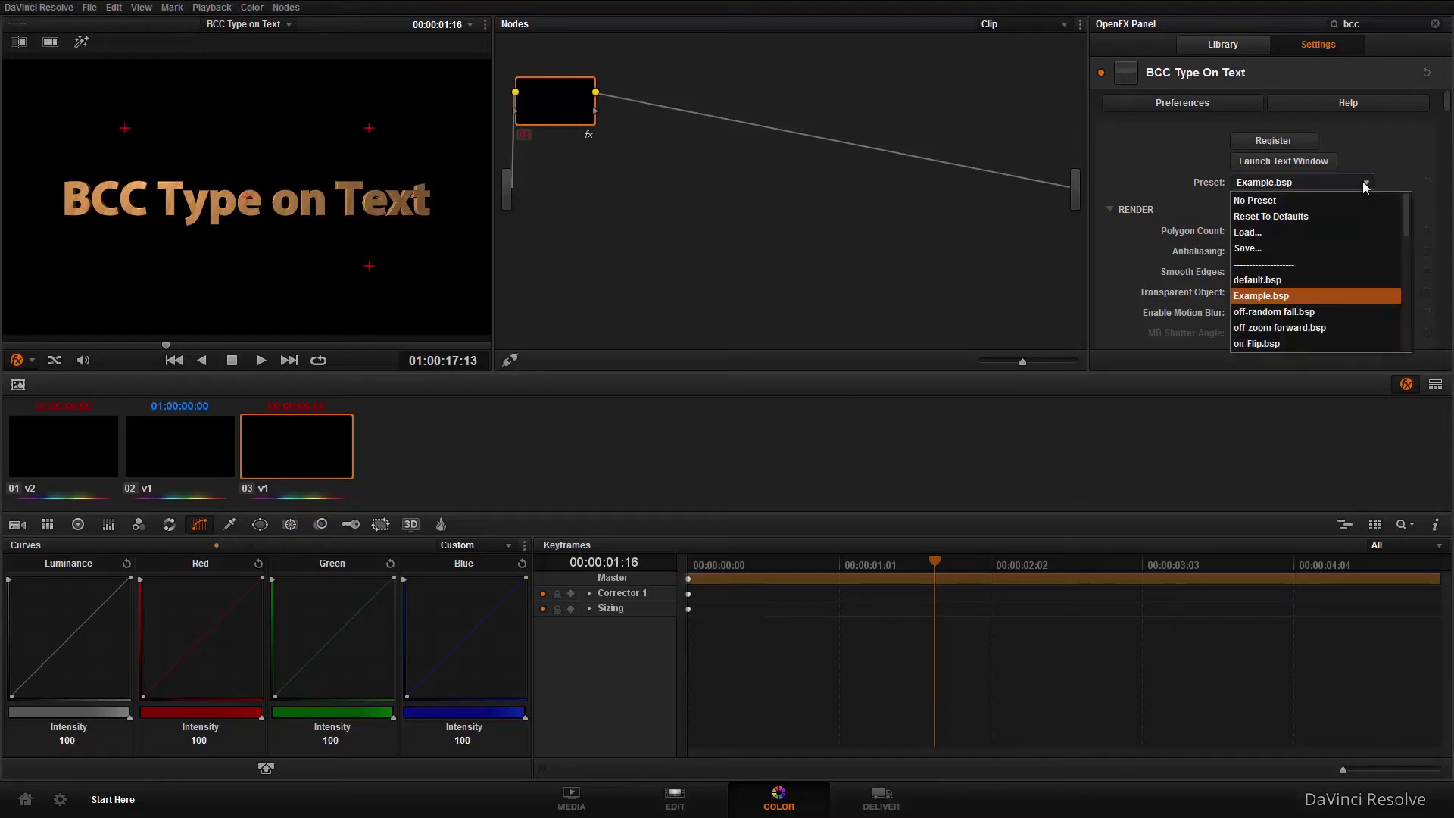
left_click(1299, 218)
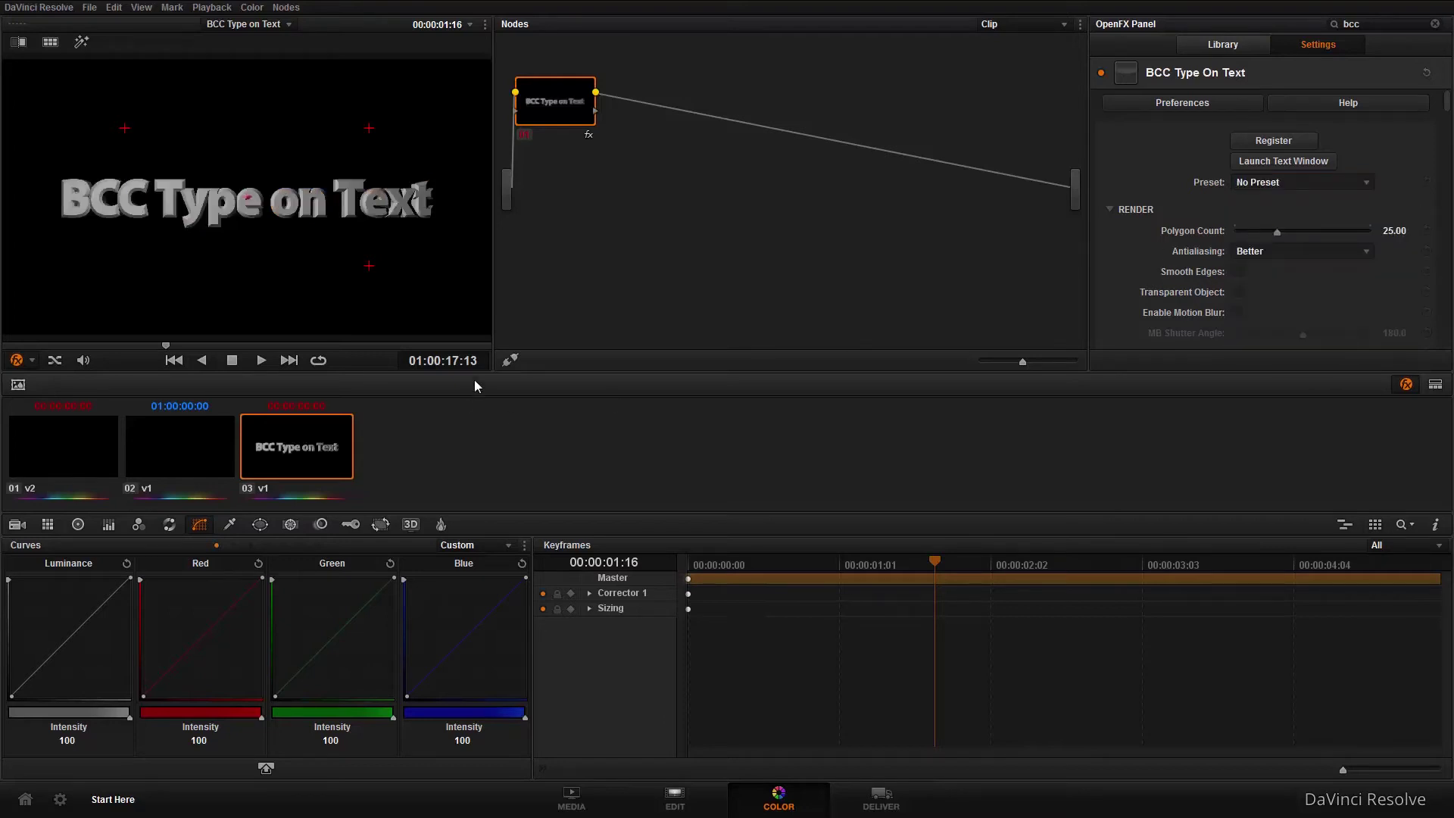
scroll(1352, 280, "down", 3)
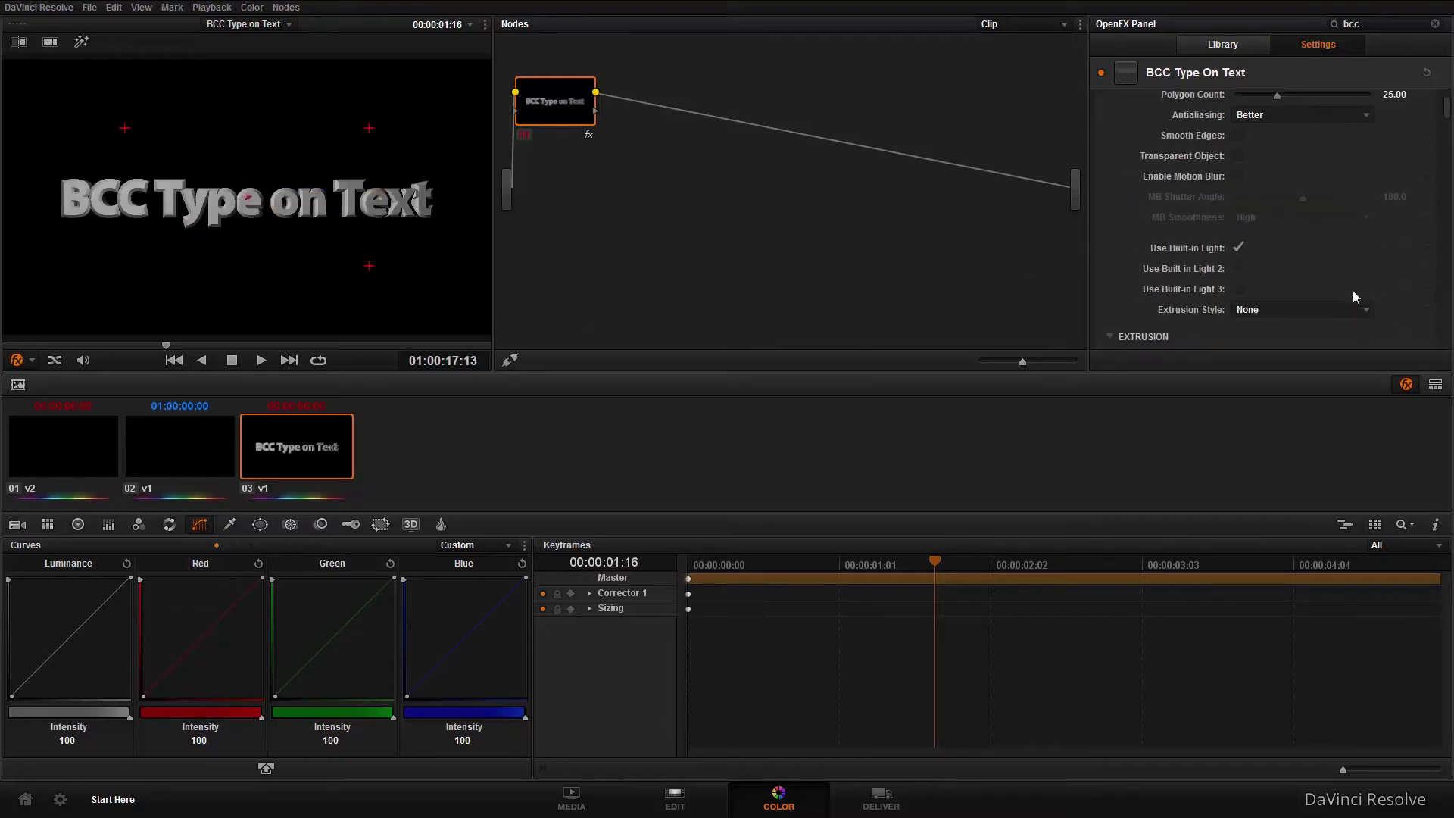
left_click(1348, 306)
scroll(1287, 386, "down", 10)
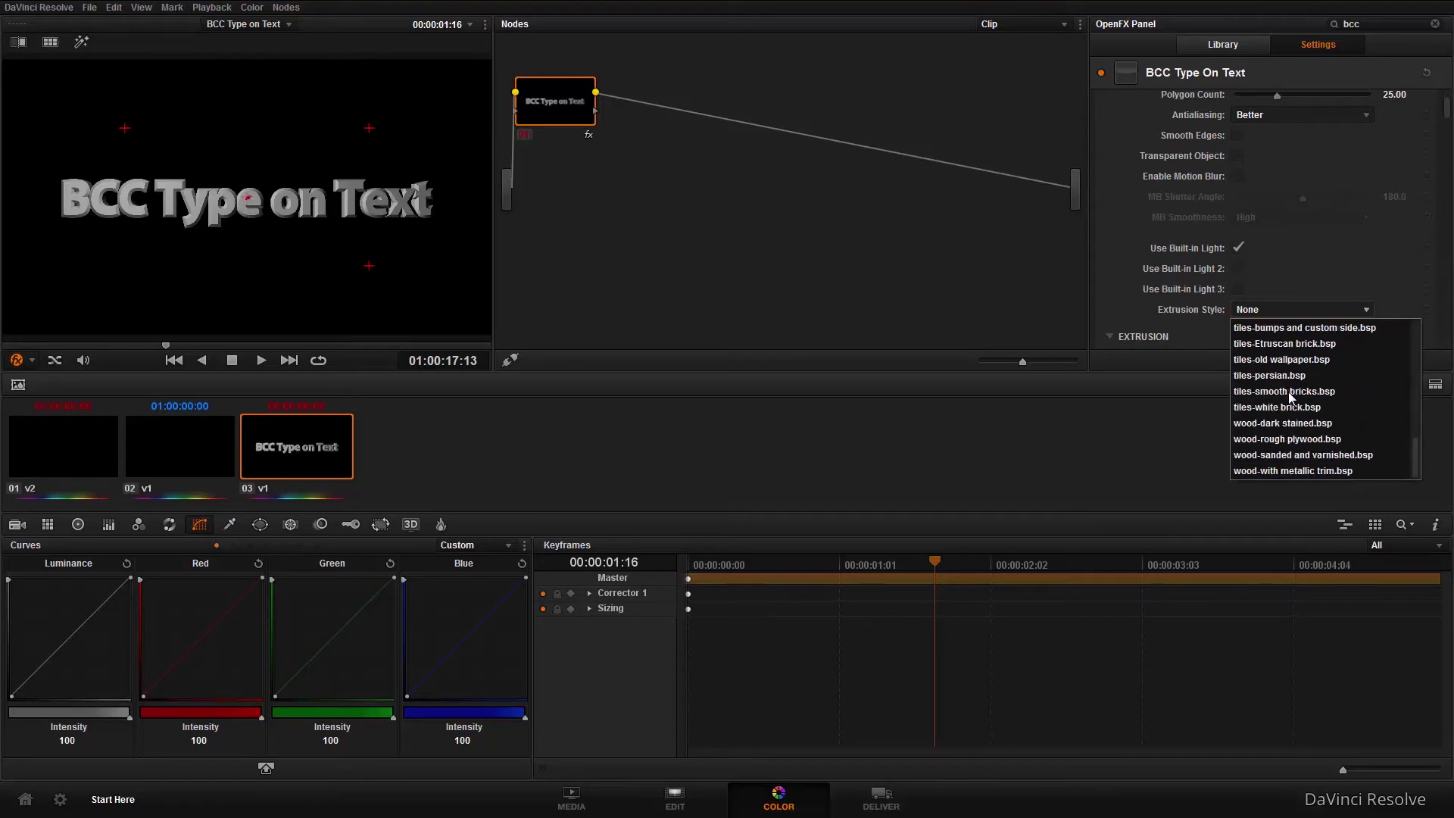
left_click(1297, 454)
Set the extrusion's Bevel Amount to about 0.226 and review the Transformations parameters
scroll(1199, 301, "down", 3)
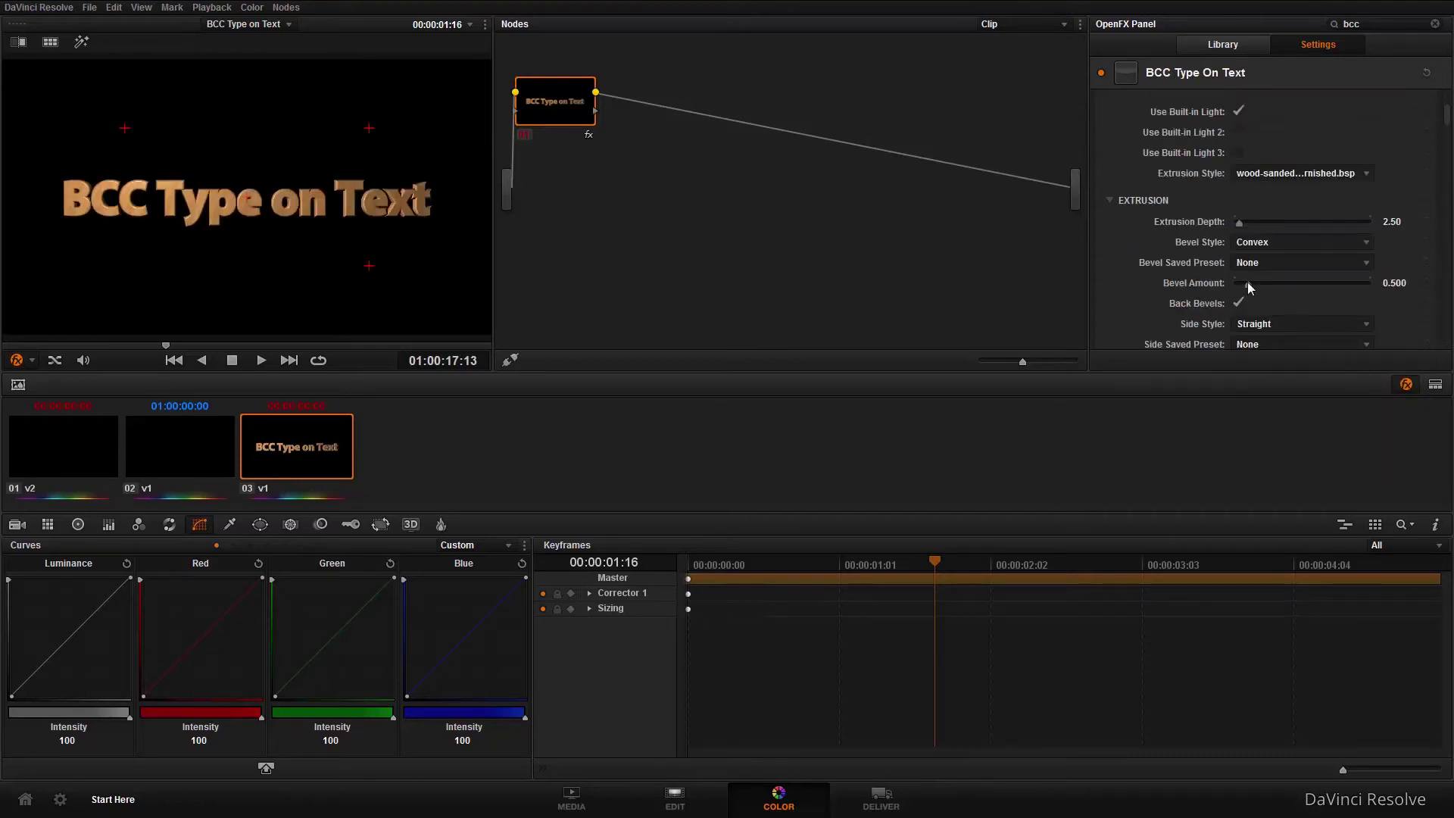
left_click_drag(1245, 285, 1243, 286)
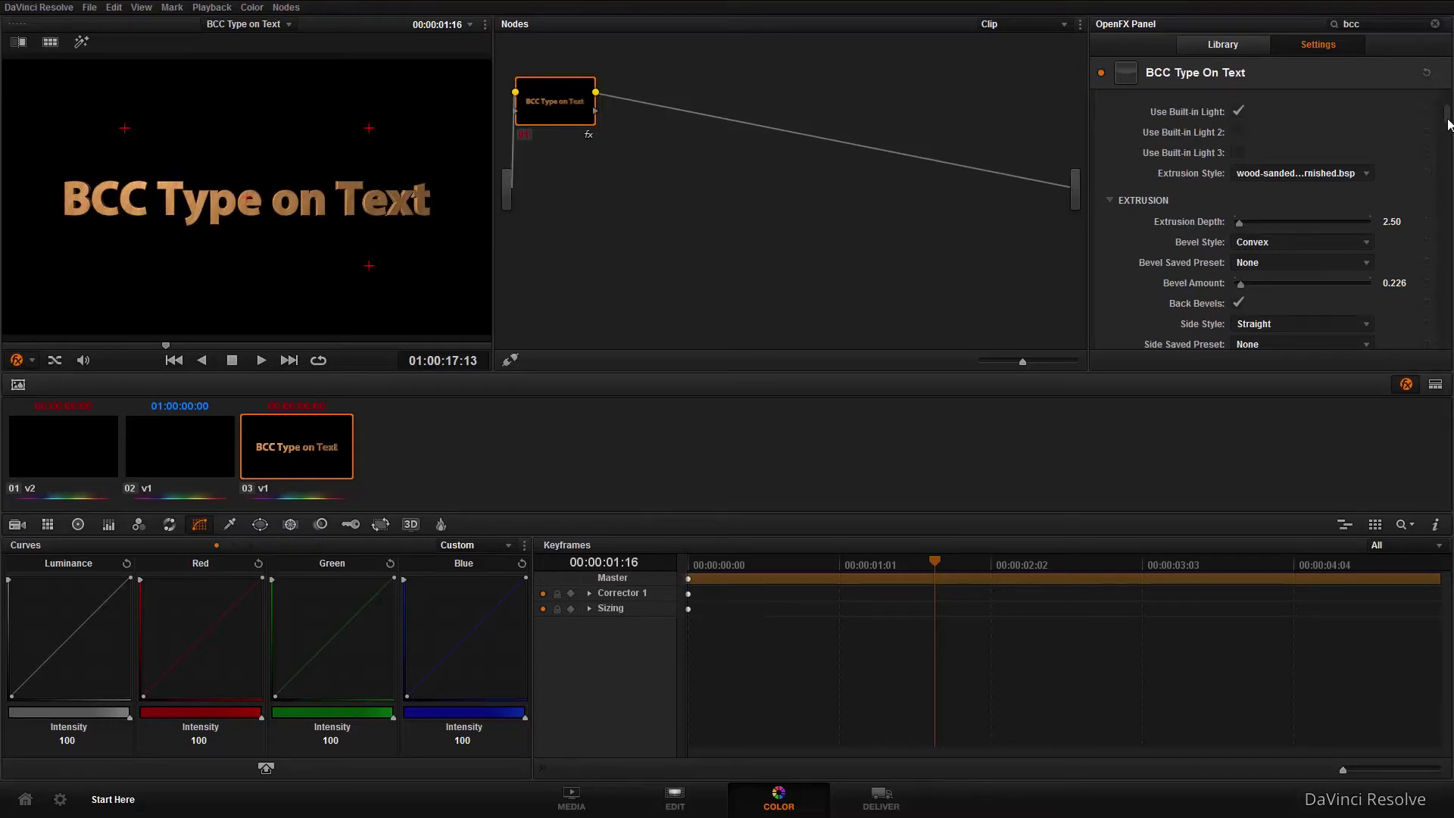
left_click_drag(1449, 123, 1448, 250)
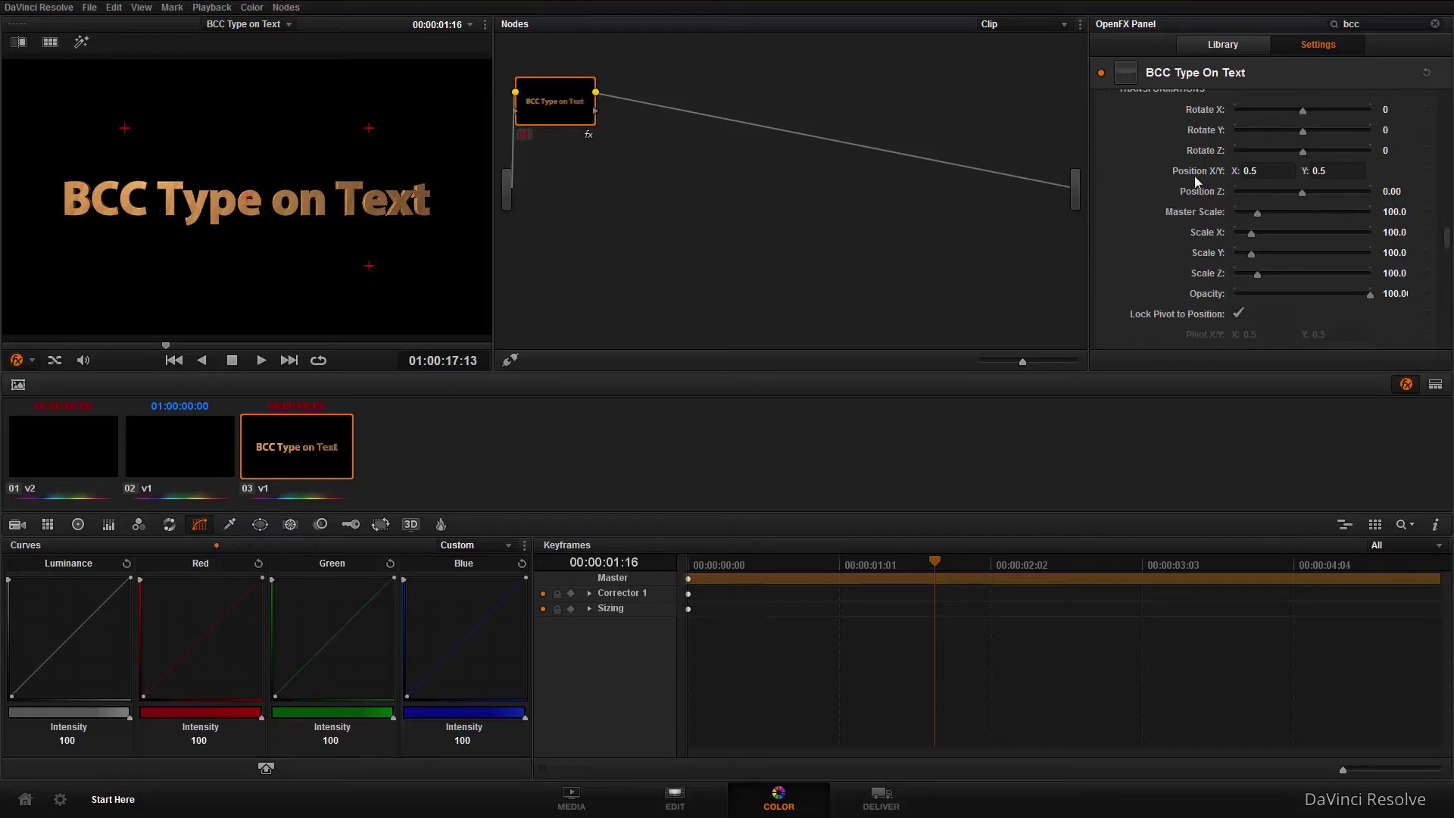
scroll(1189, 182, "up", 2)
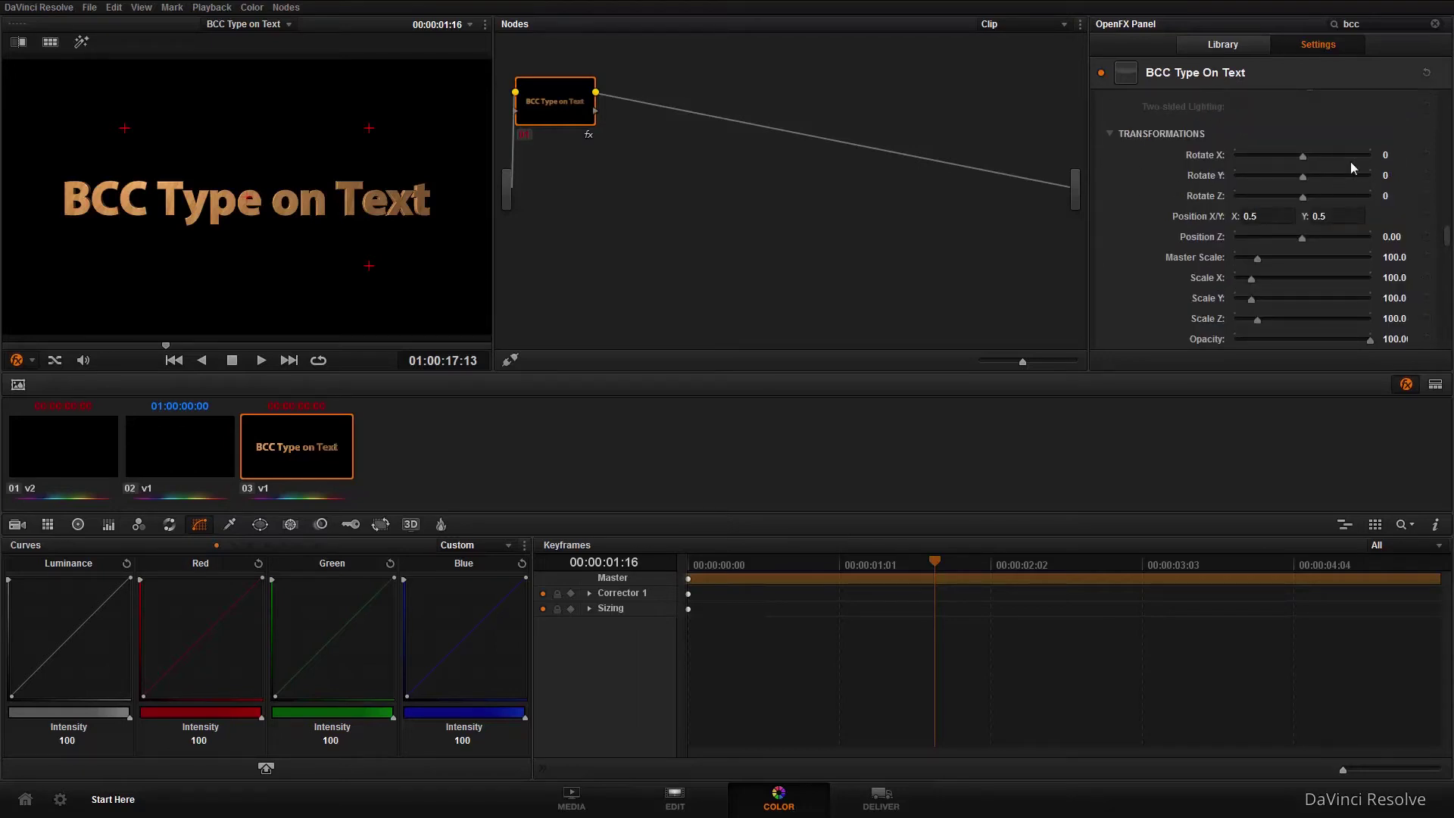
scroll(1134, 214, "down", 2)
scroll(1134, 213, "up", 2)
Return the playhead to 00:00:00:00 and add an alpha output to the node graph
left_click_drag(937, 561, 670, 568)
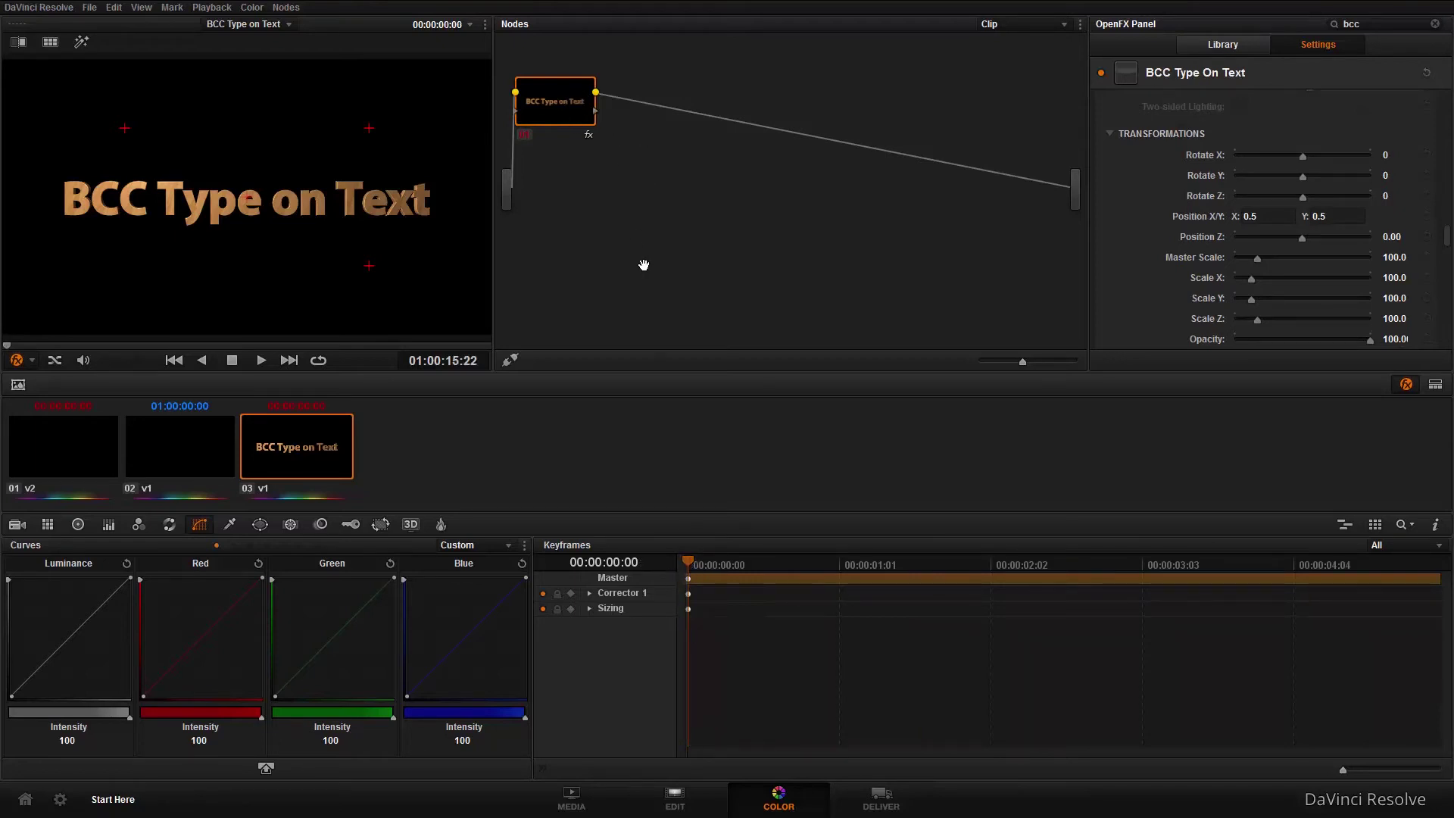
right_click(653, 194)
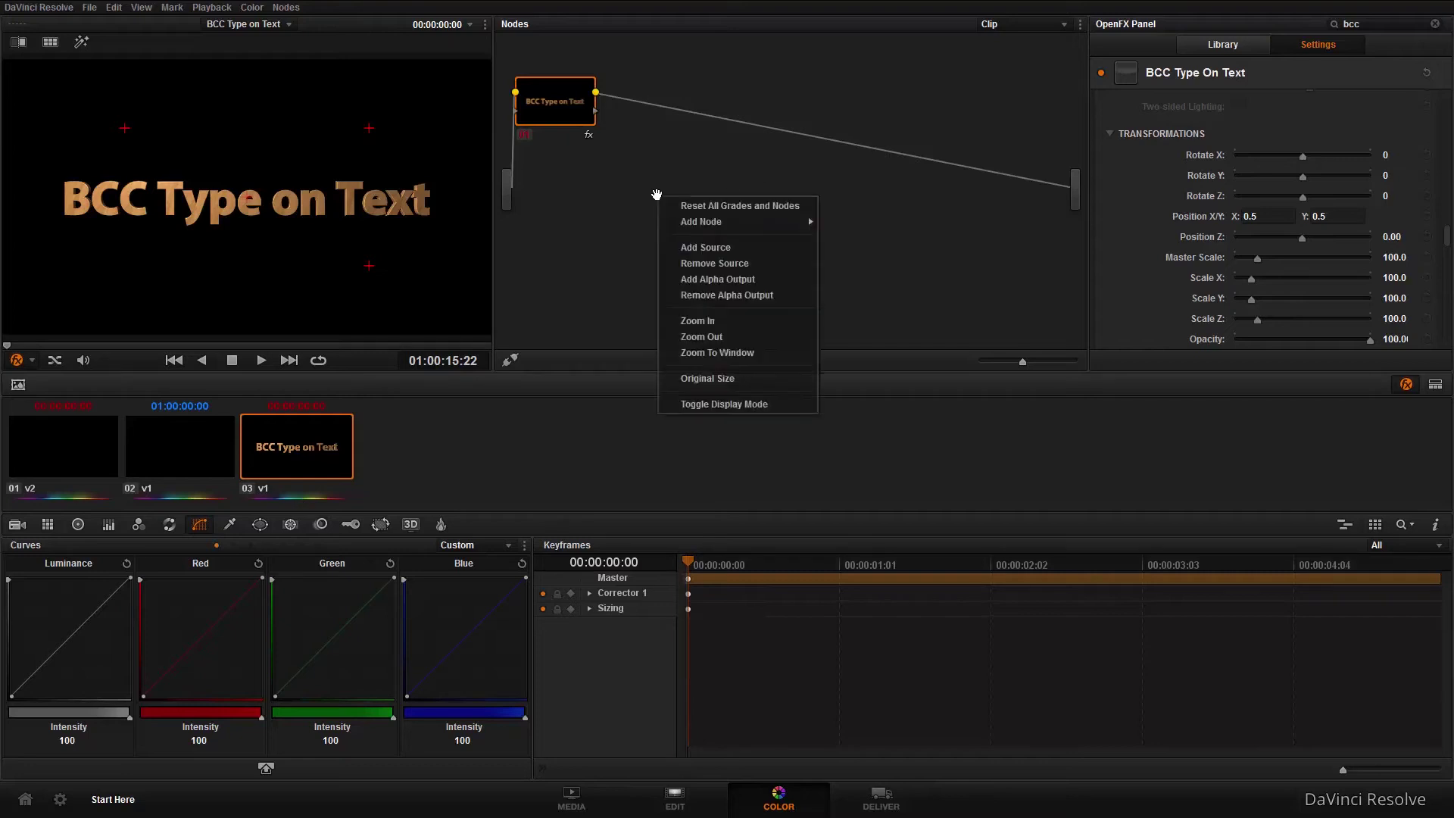
left_click(721, 282)
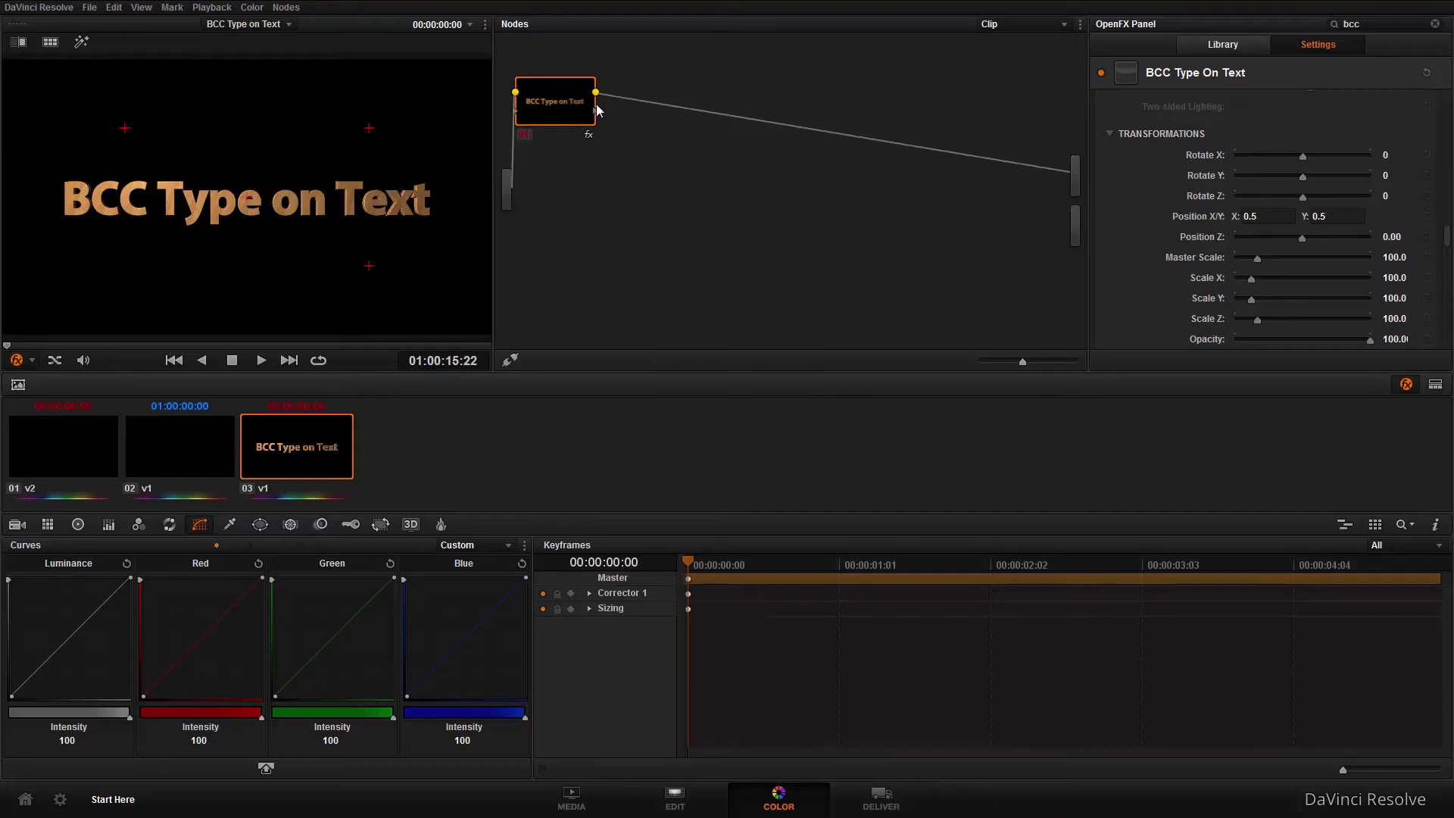
Connect the title node's alpha to the graph's alpha output and enable Use OFX Alpha on the node
left_click_drag(597, 112, 1076, 225)
right_click(557, 108)
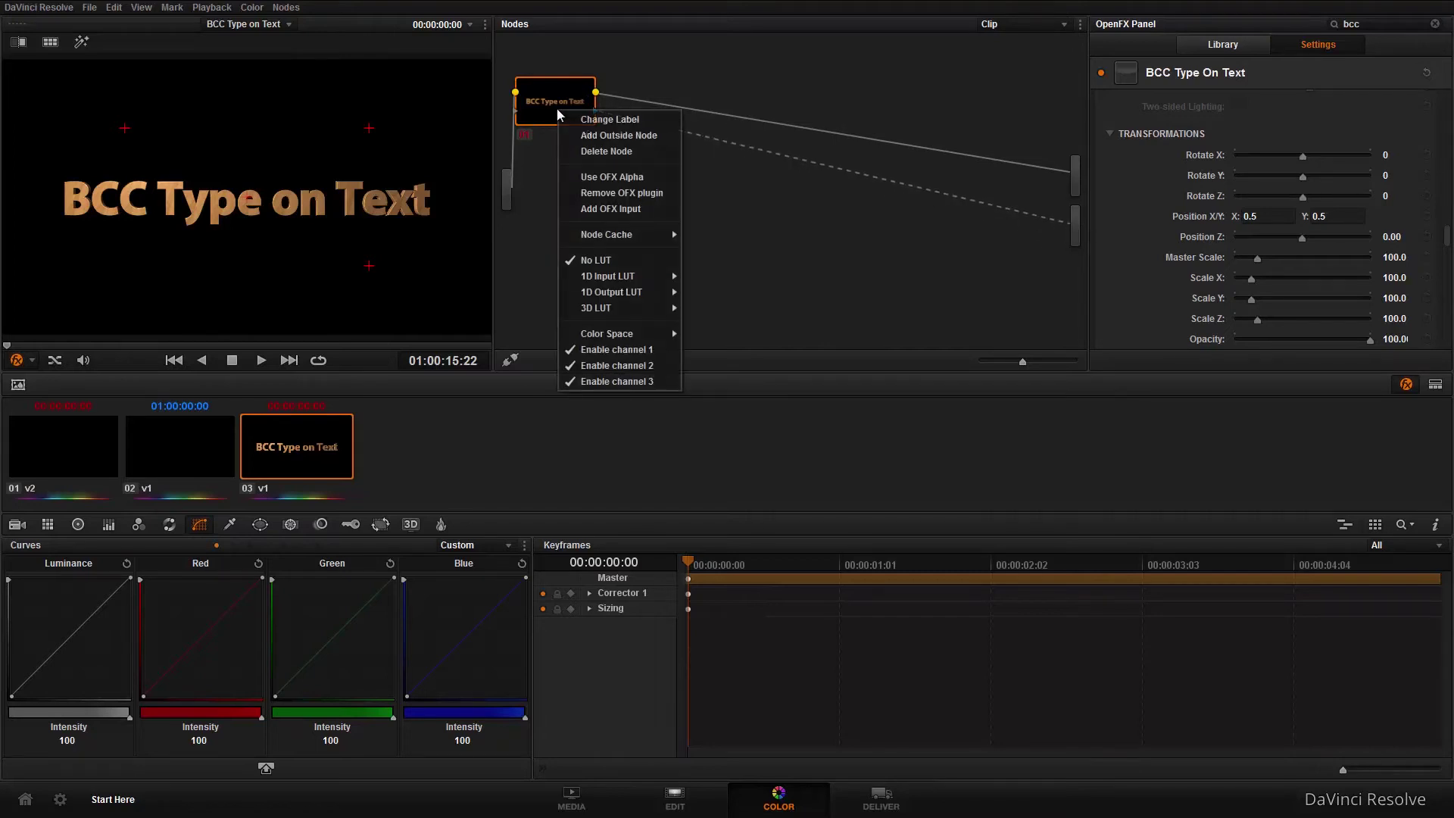
left_click(620, 174)
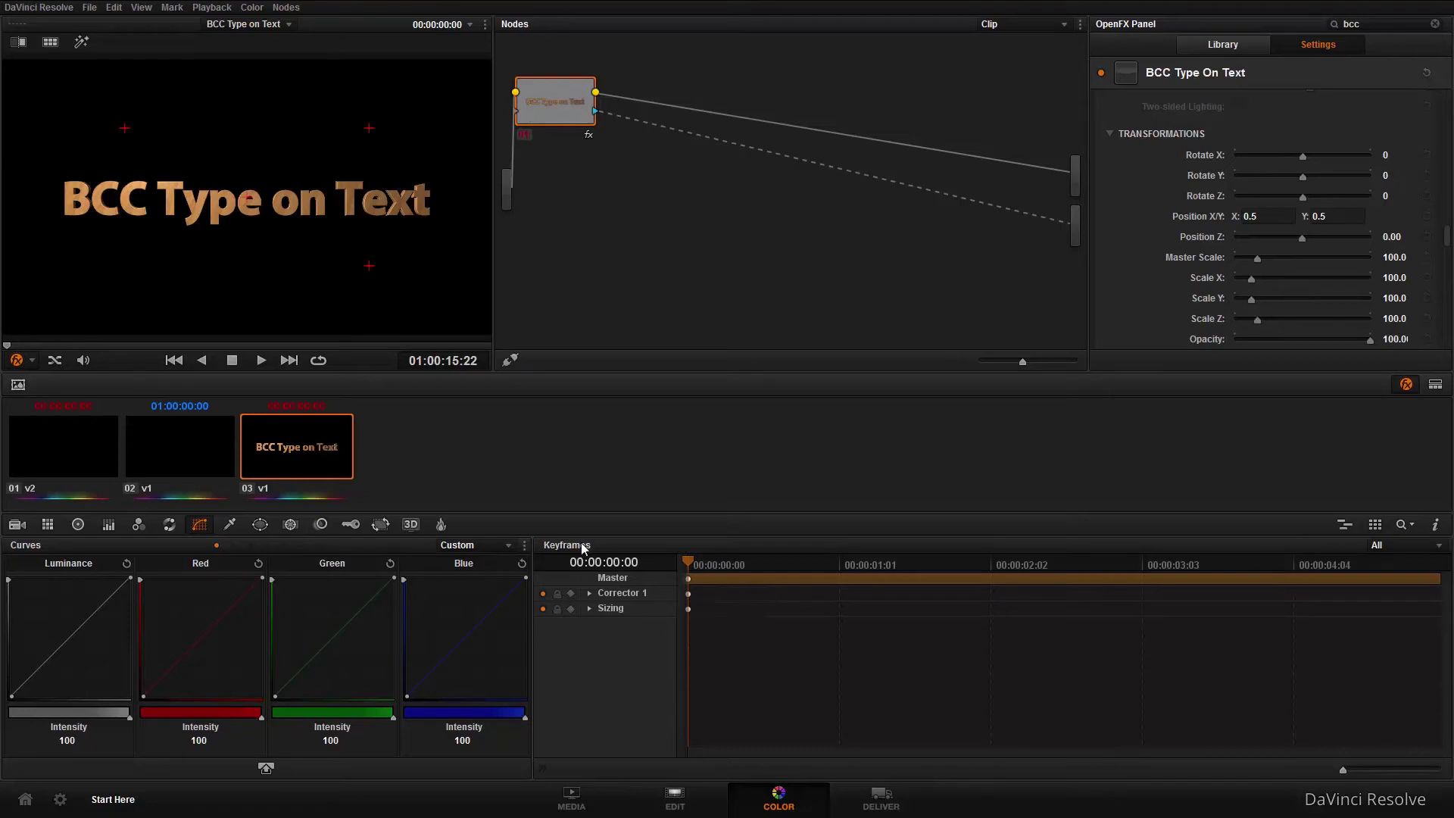
Show the Color keyframes, expand Corrector 1 and enable automatic keyframing for its OFX track
left_click(1413, 543)
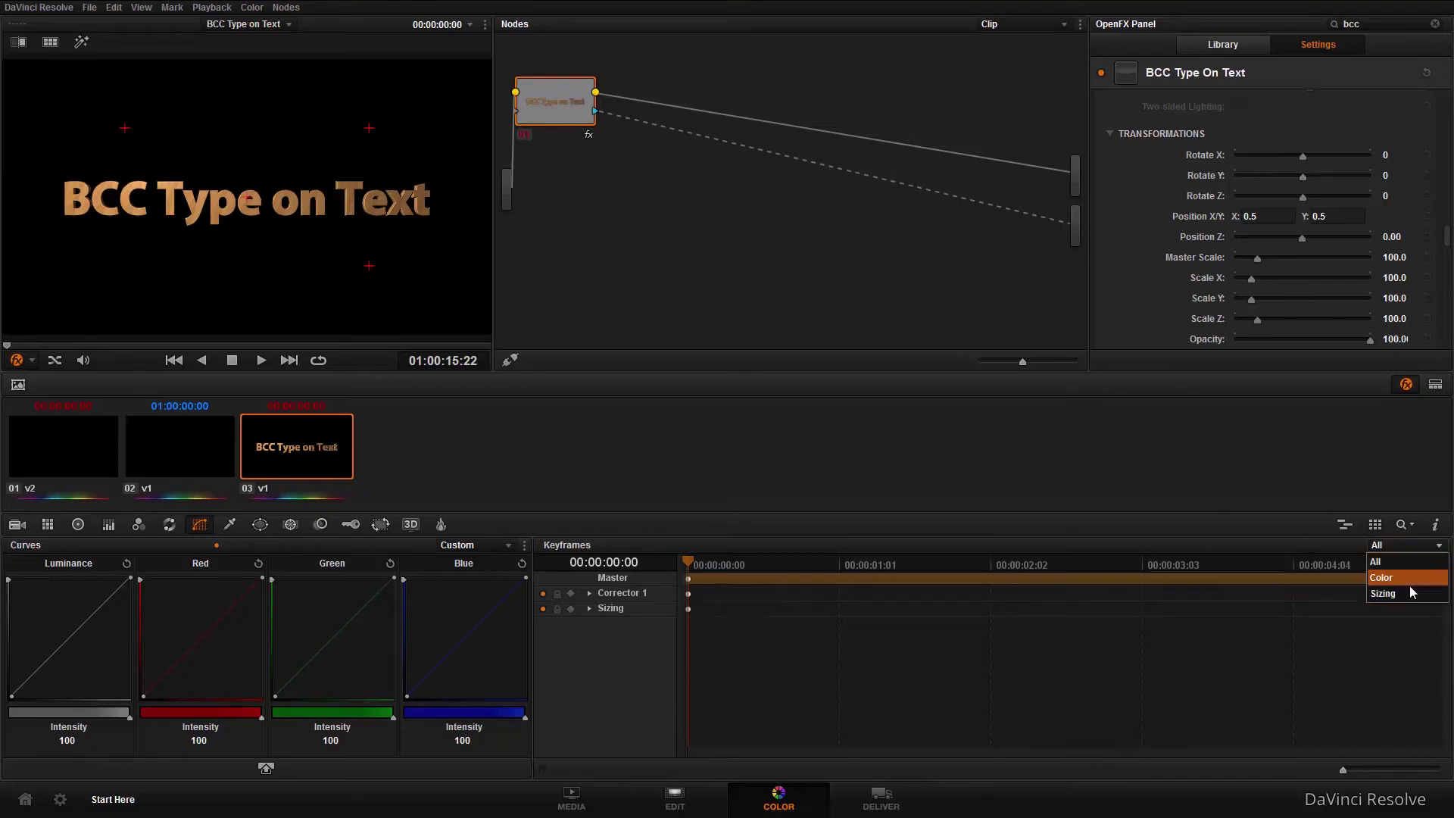
left_click(1408, 577)
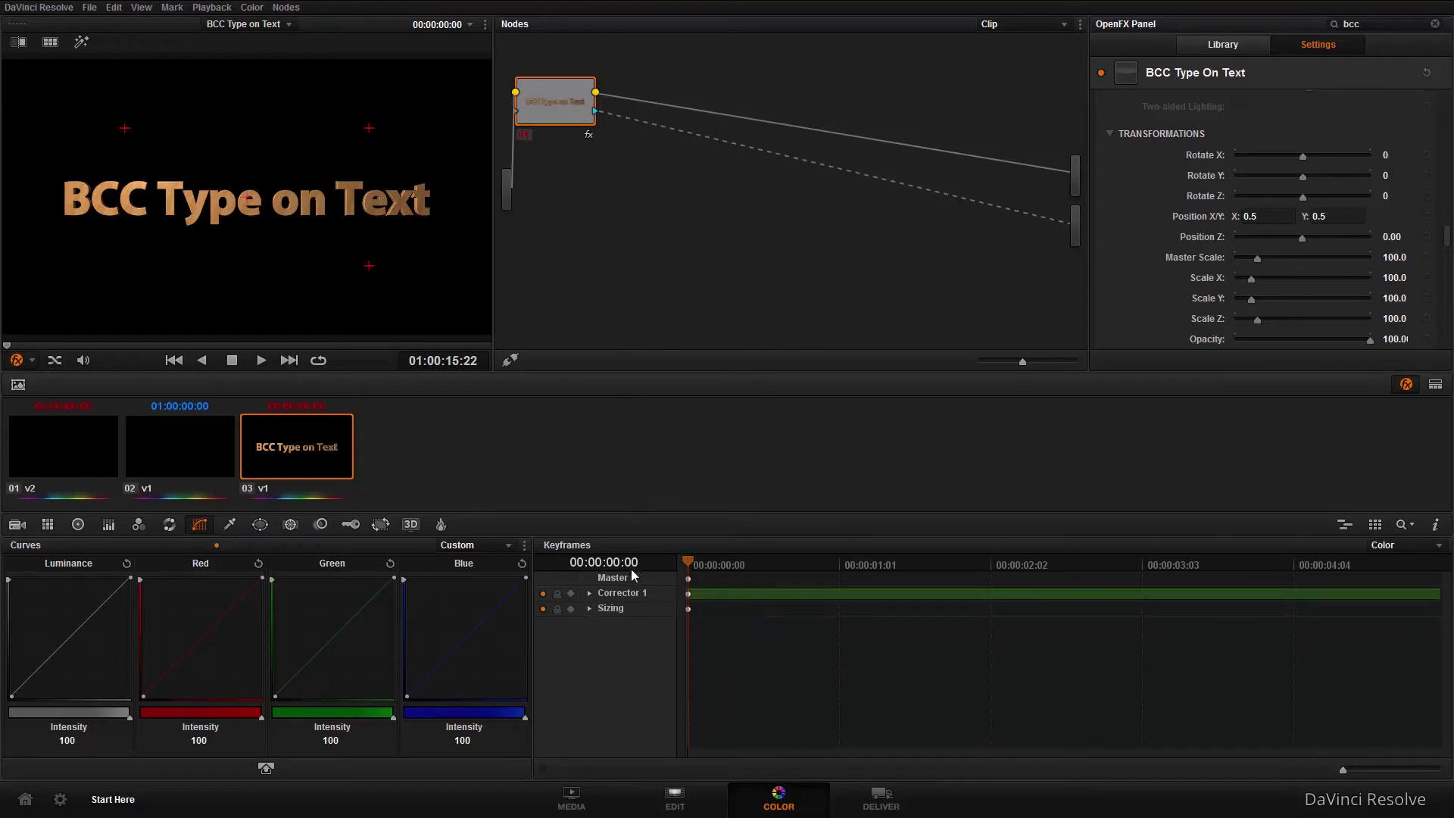
left_click(590, 593)
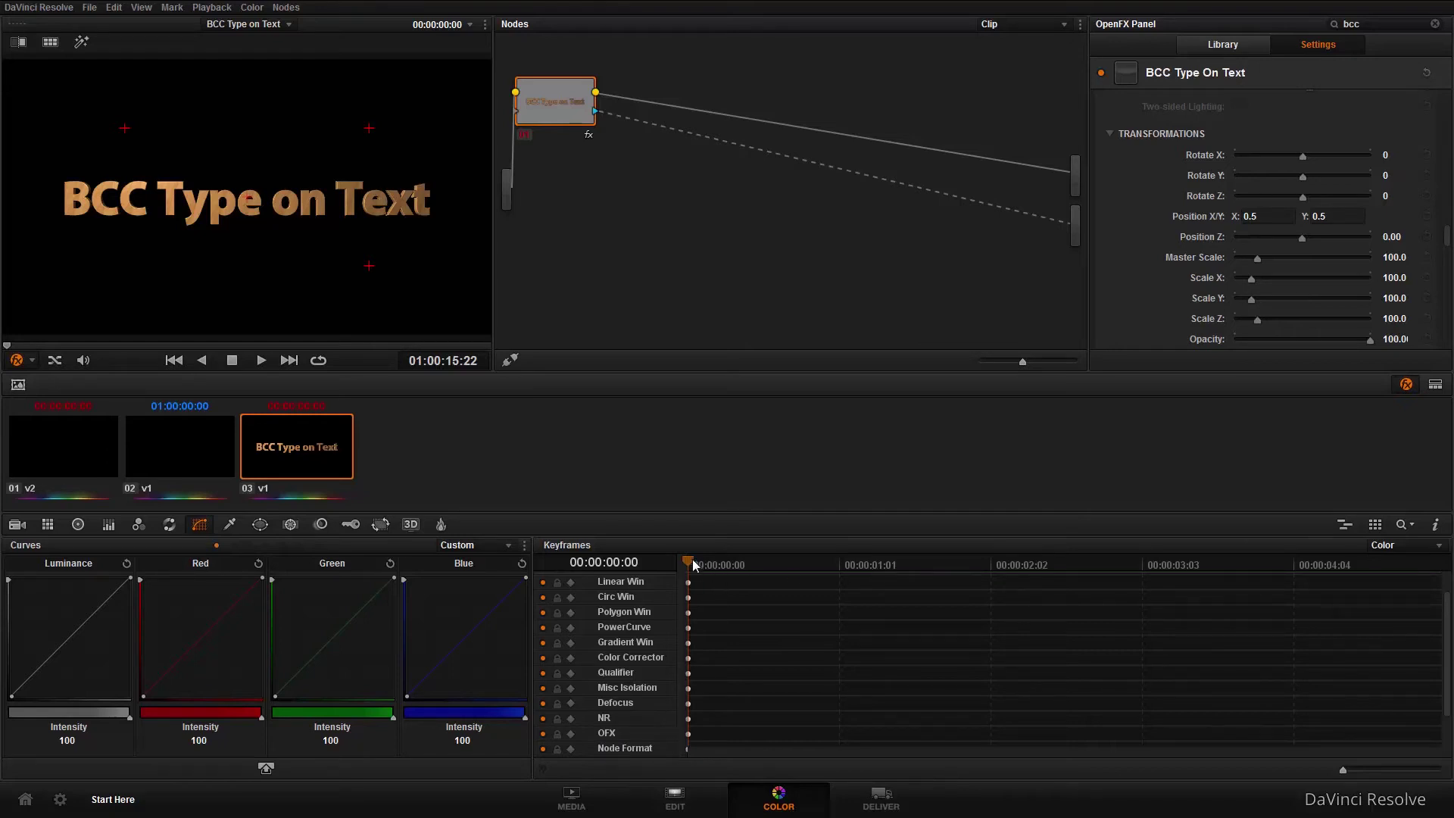
scroll(636, 704, "up", 1)
scroll(626, 721, "down", 1)
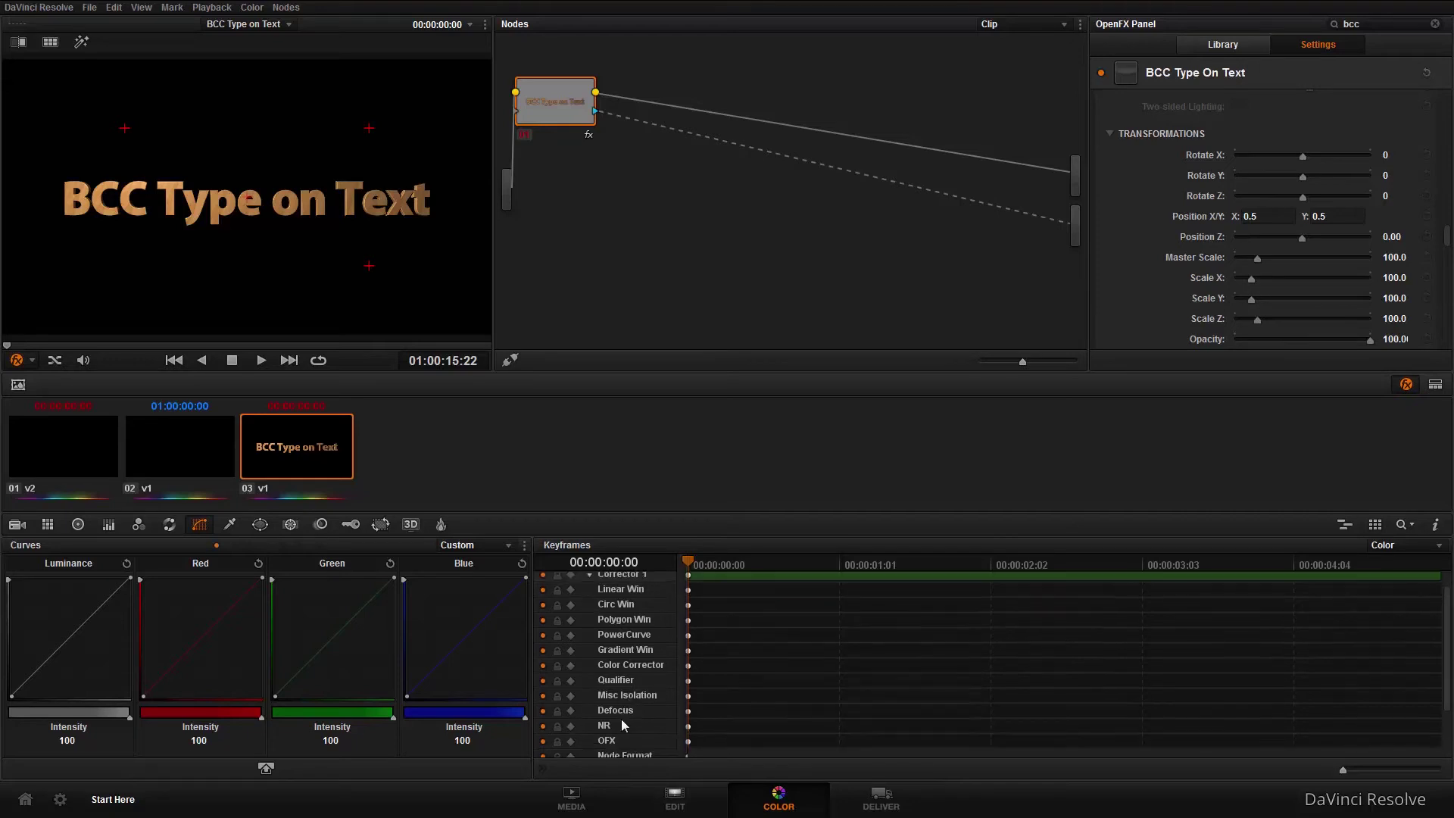
left_click(570, 743)
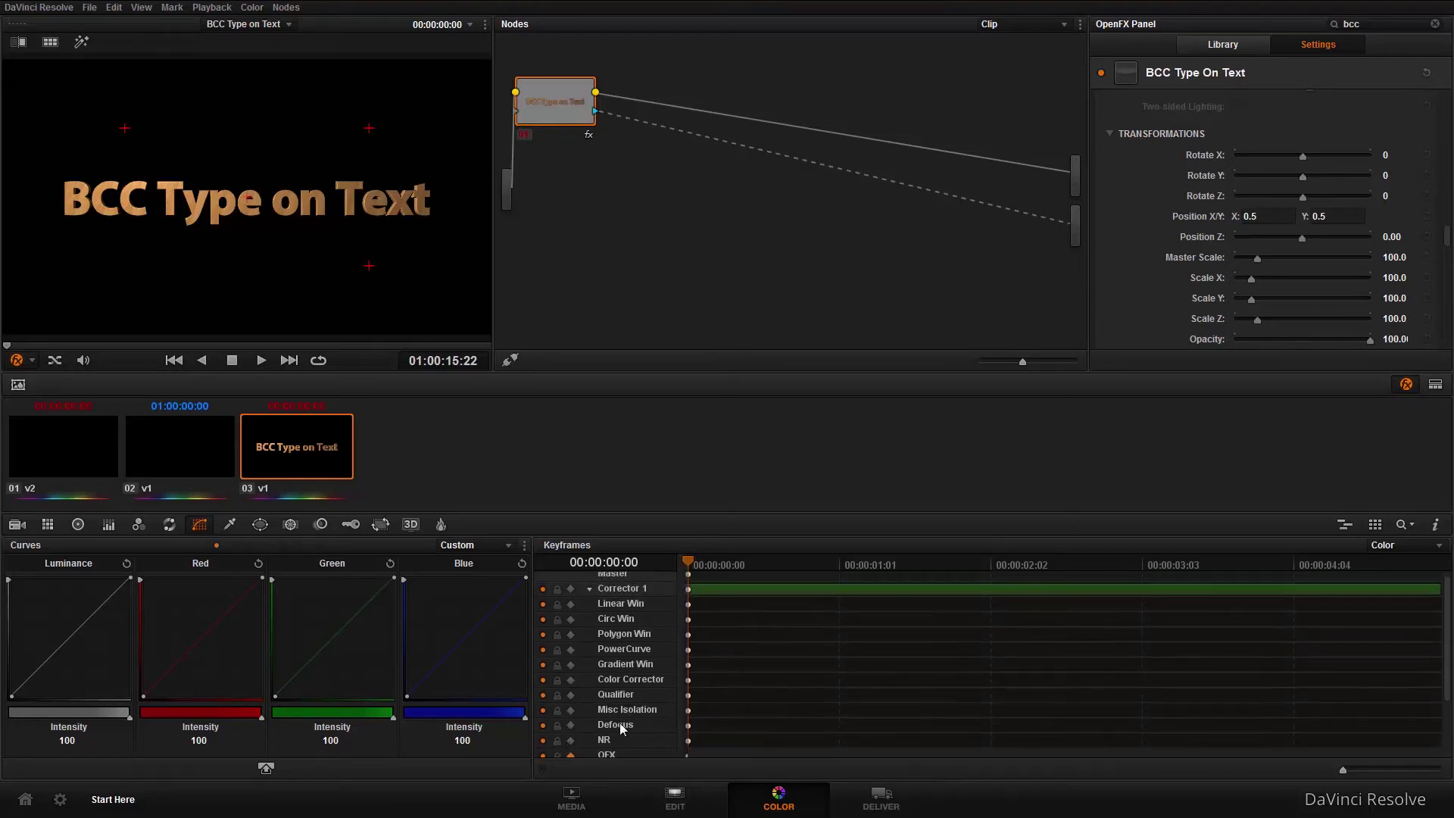
scroll(618, 727, "down", 2)
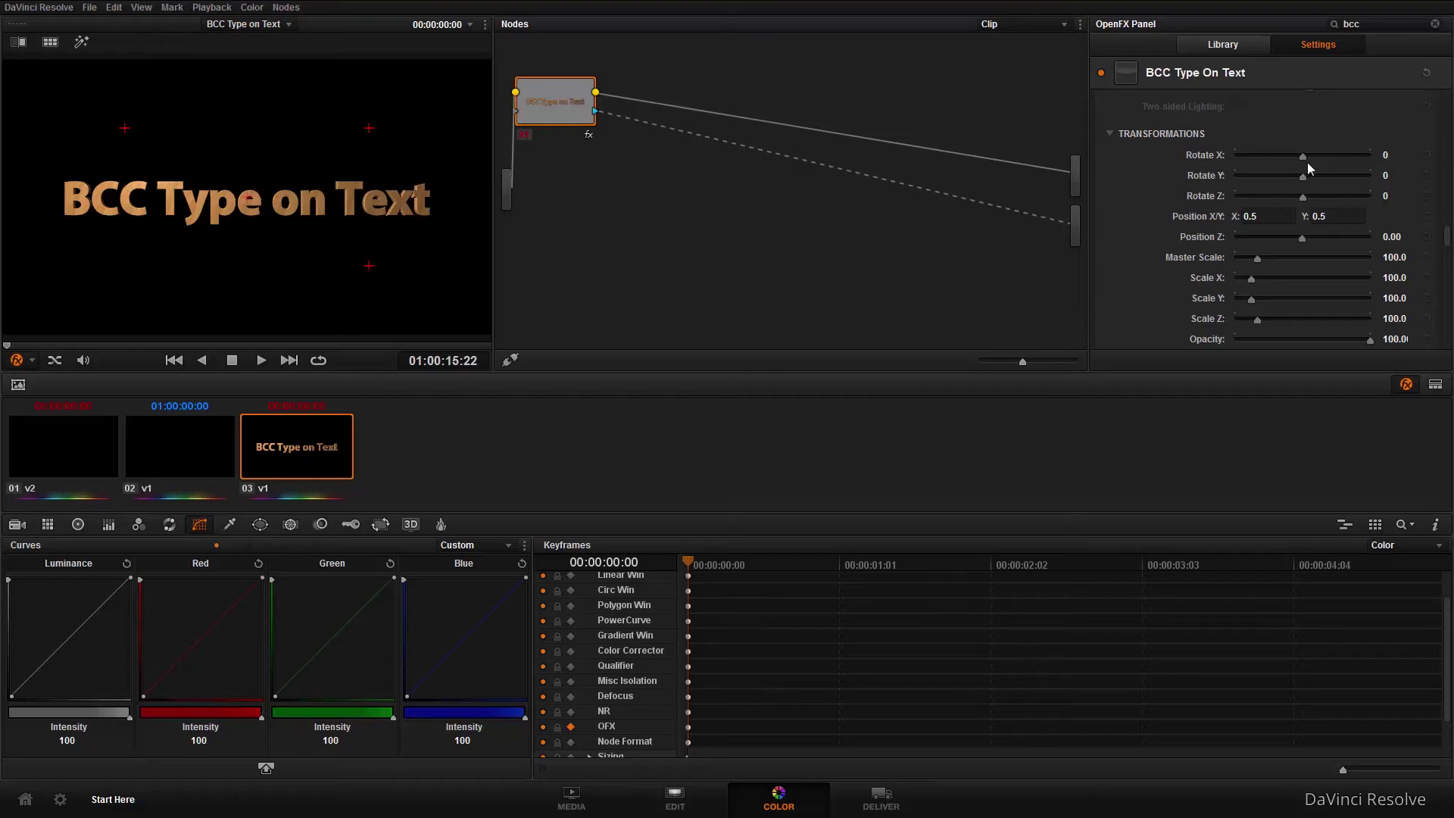
Try a Rotate X value of 28 on the text at the first frame and reset it to 0
left_click_drag(1301, 154, 1305, 156)
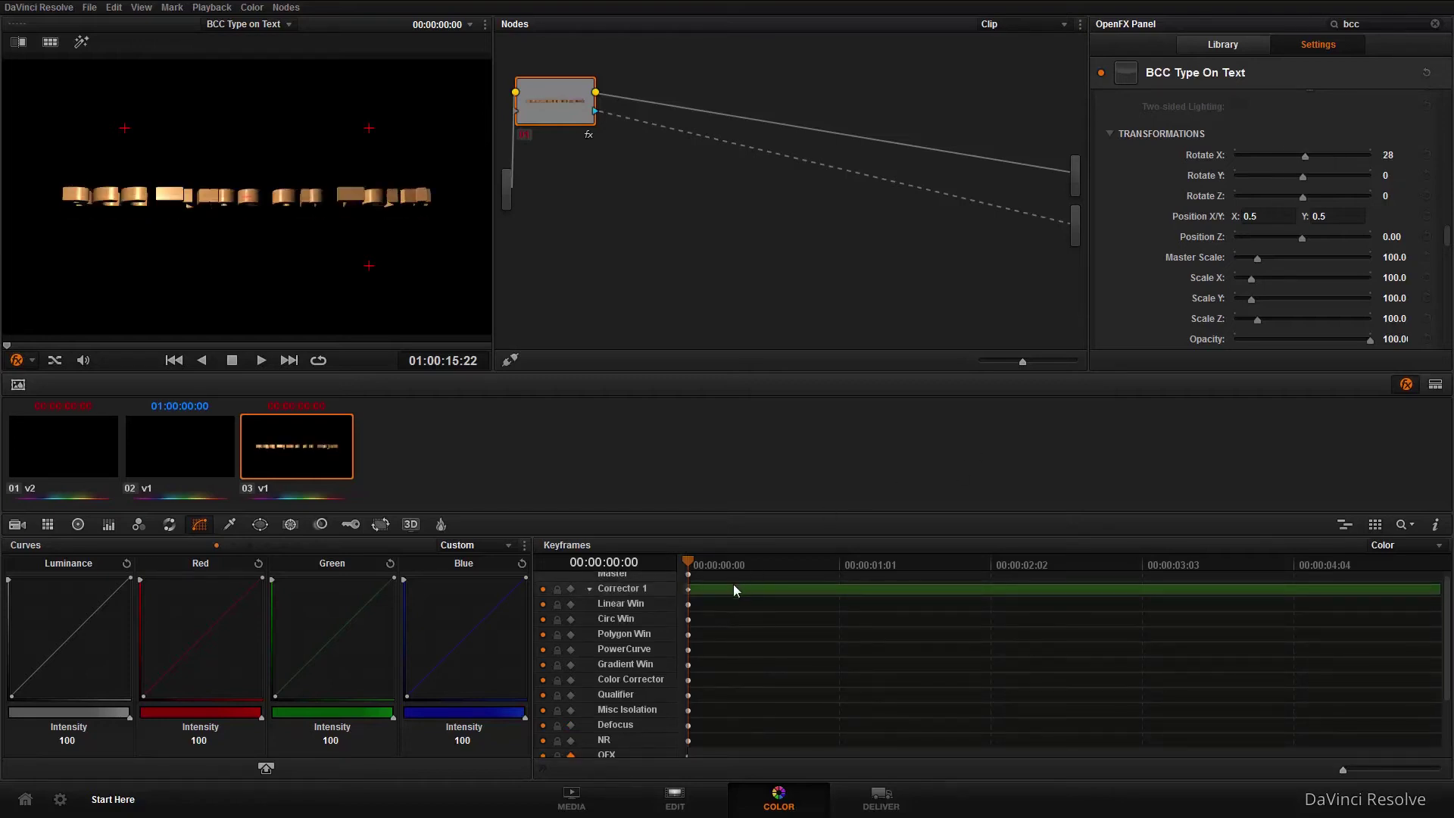
scroll(732, 587, "down", 1)
scroll(730, 590, "down", 1)
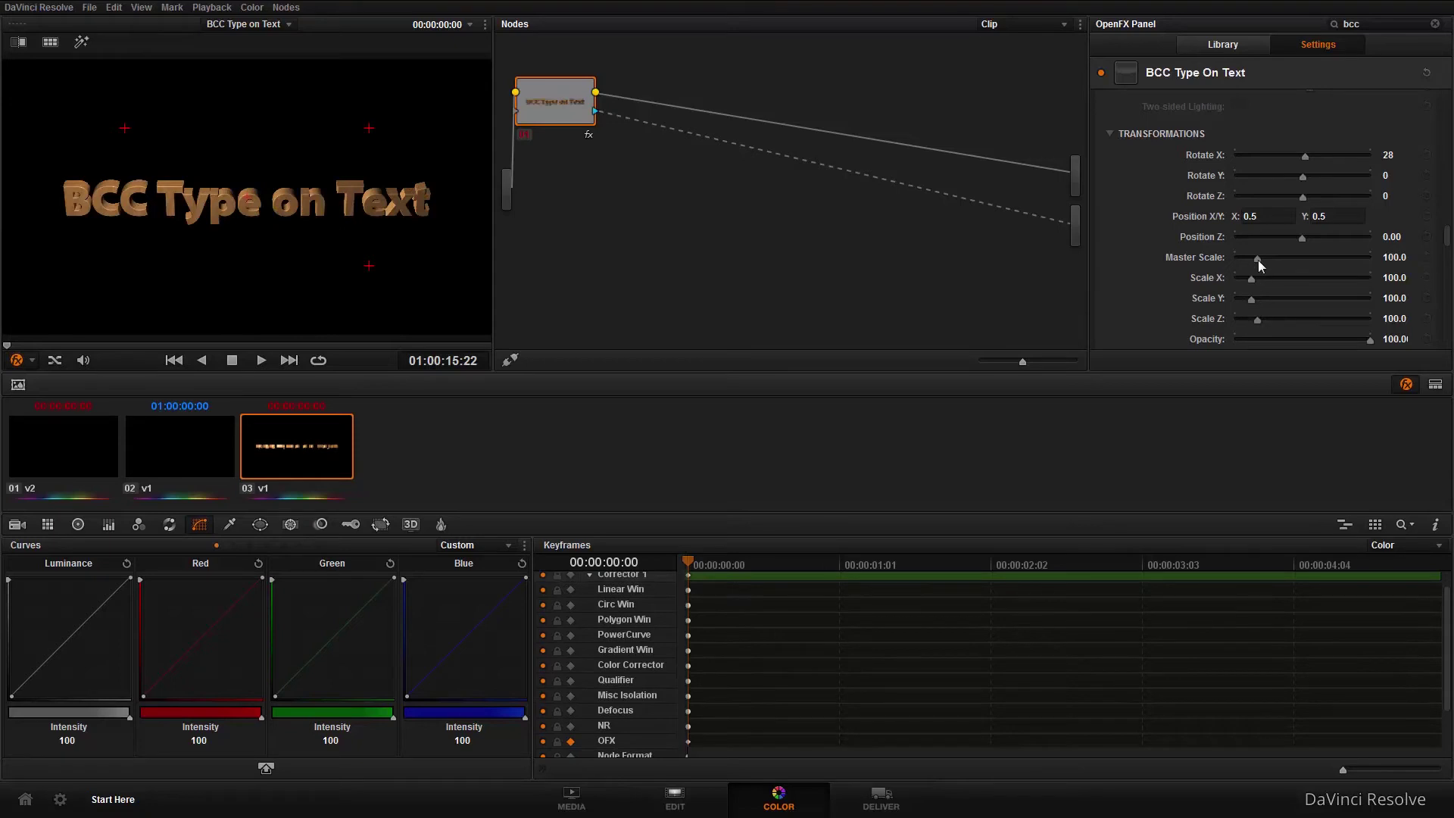
double_click(1210, 156)
scroll(751, 590, "down", 1)
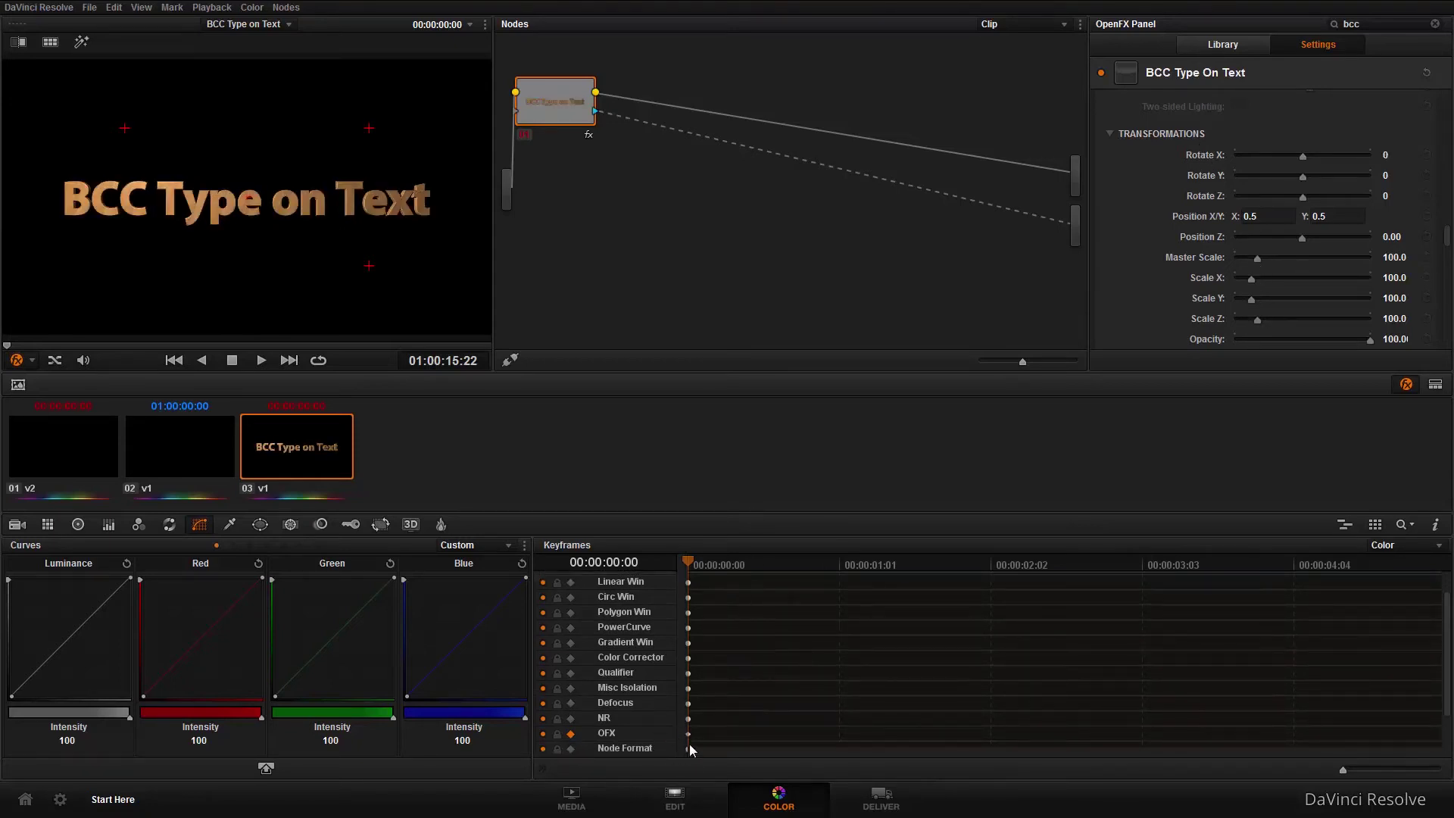
Keyframe the text's Rotate X at 360 on frame 00:00:01:00
left_click(839, 560)
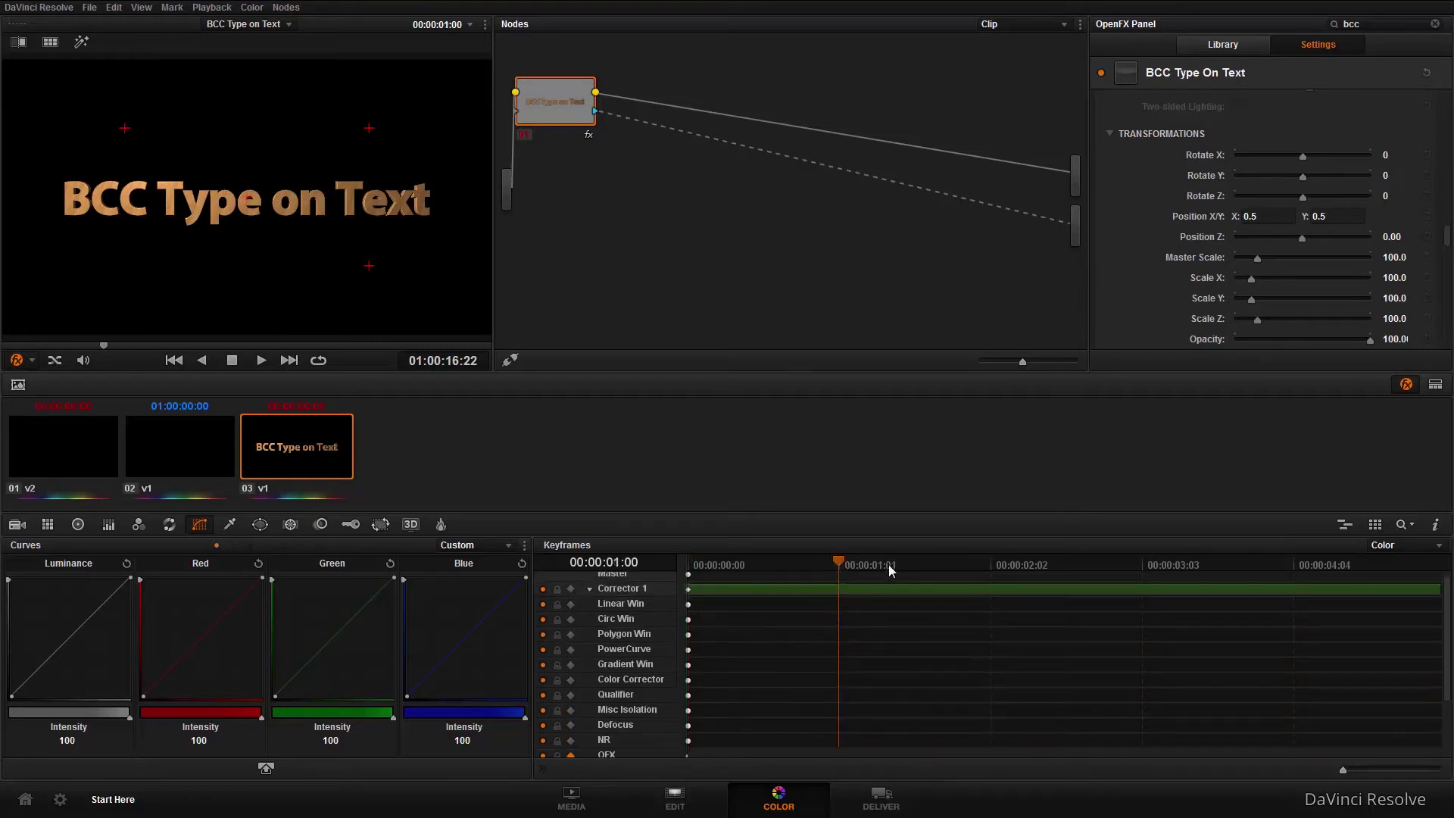
scroll(704, 726, "down", 1)
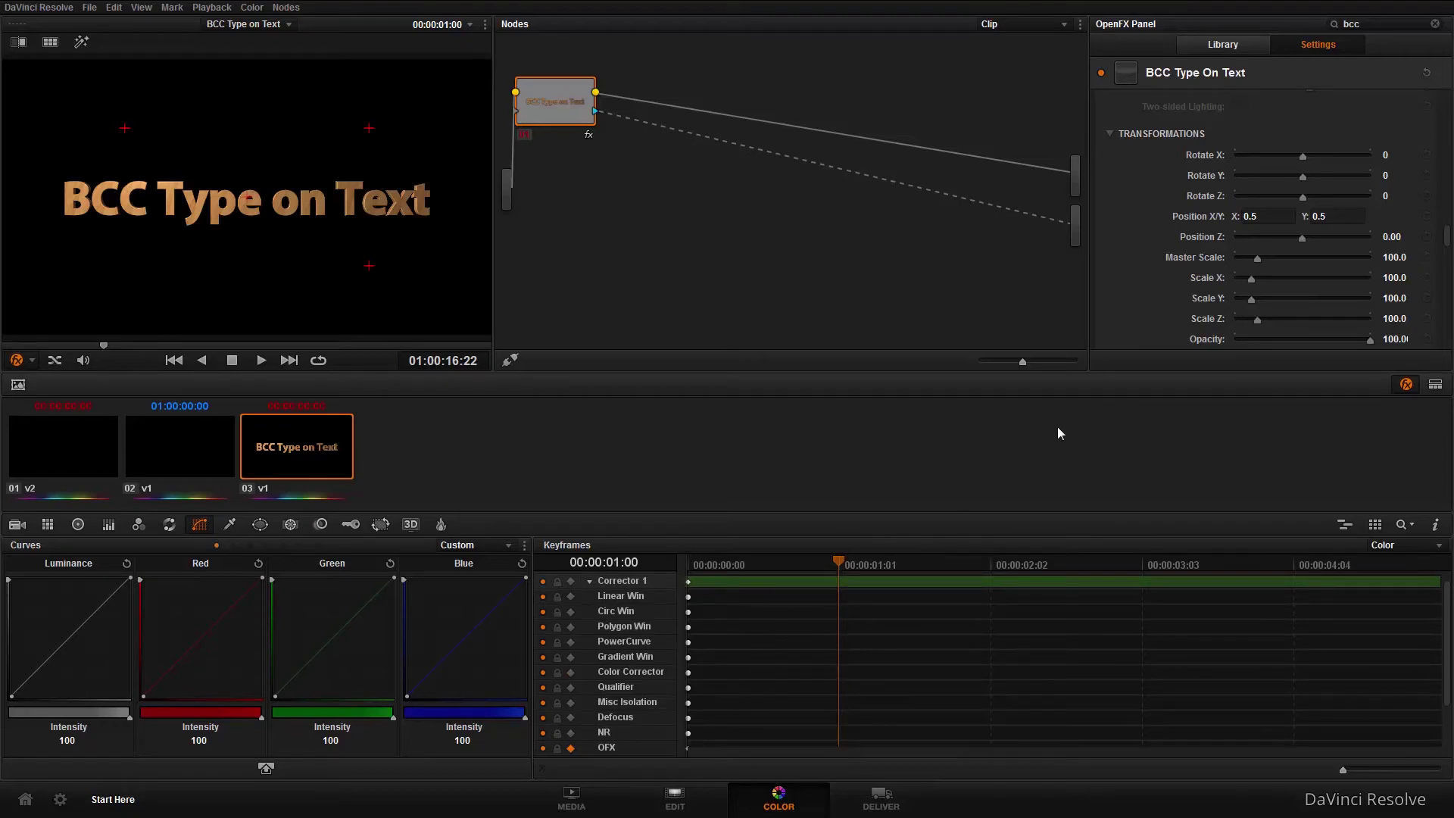
double_click(1379, 155)
type("360")
key("Return")
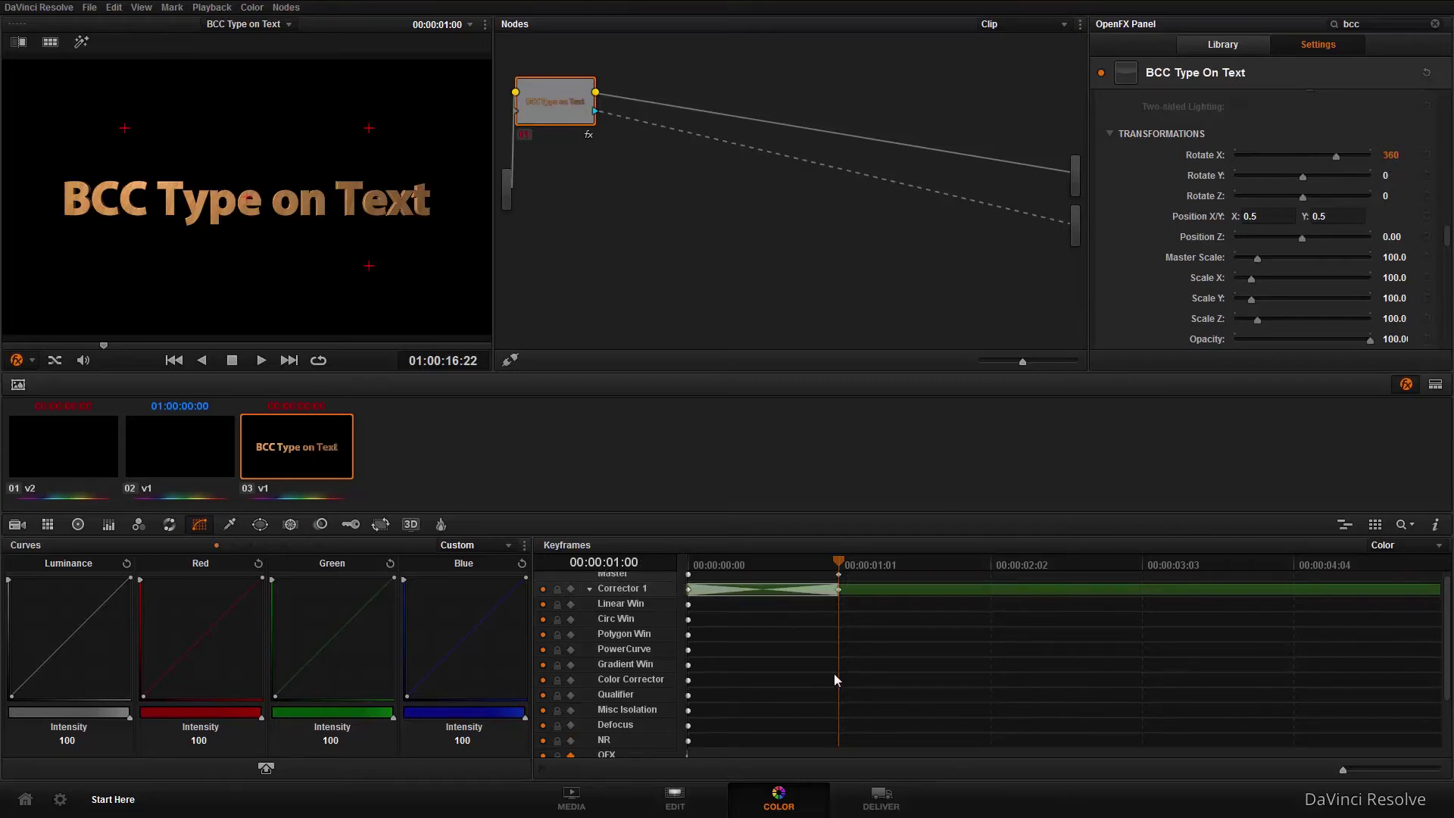
scroll(831, 718, "down", 1)
scroll(630, 574, "up", 1)
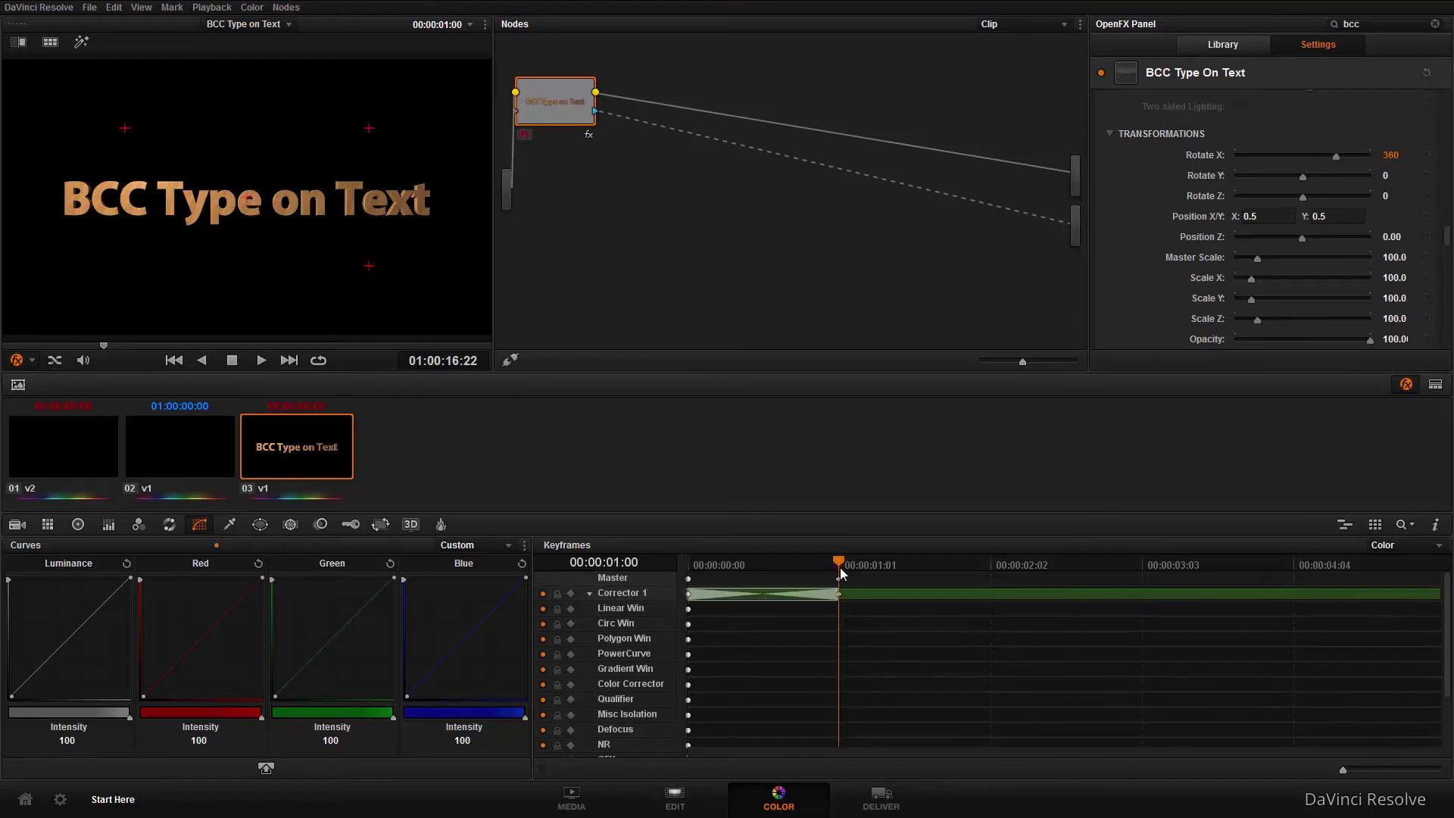
Preview the X-axis rotation from the first frame and return the playhead to 00:00:00:00
key("Home")
key("space")
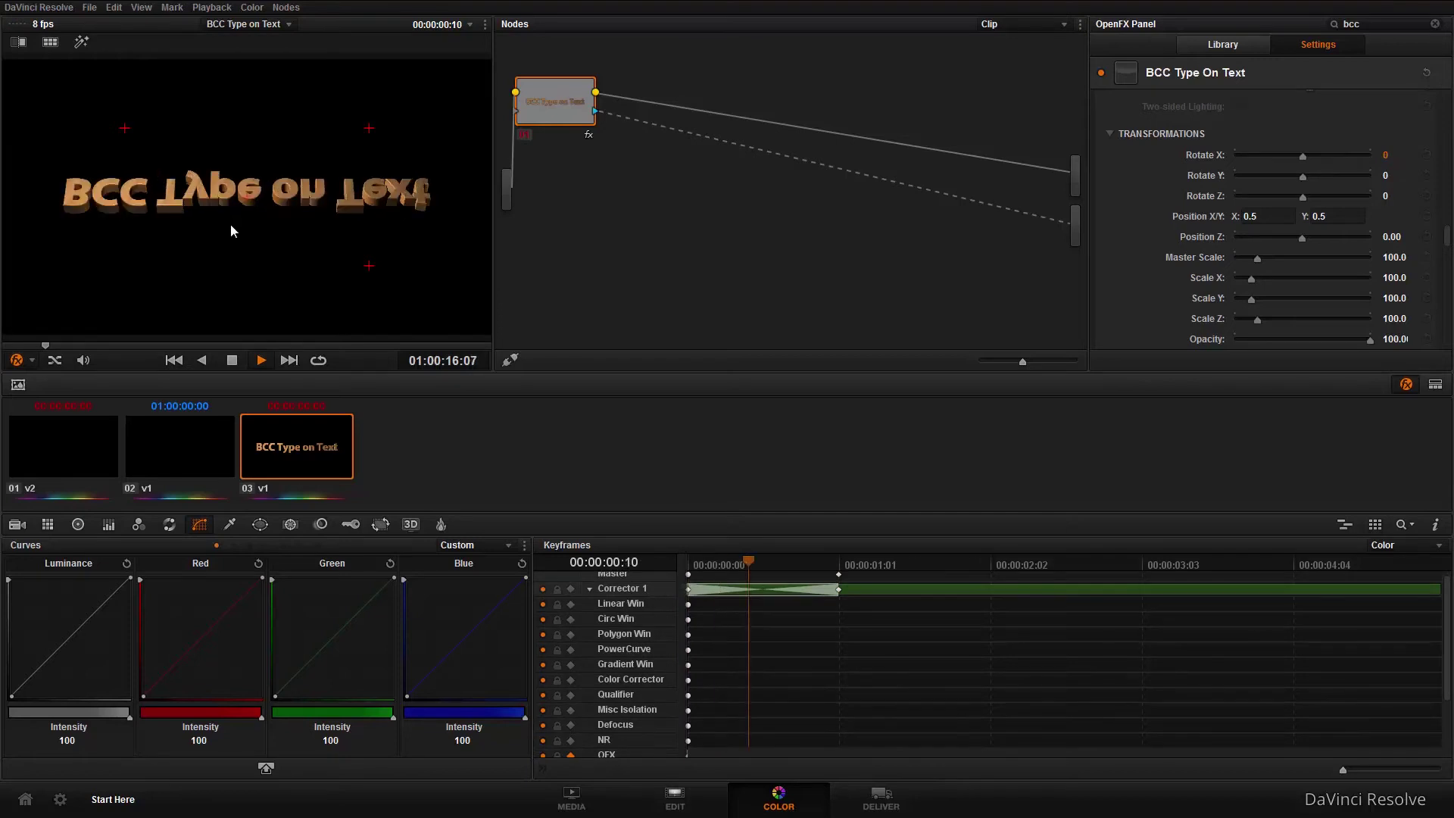
key("space")
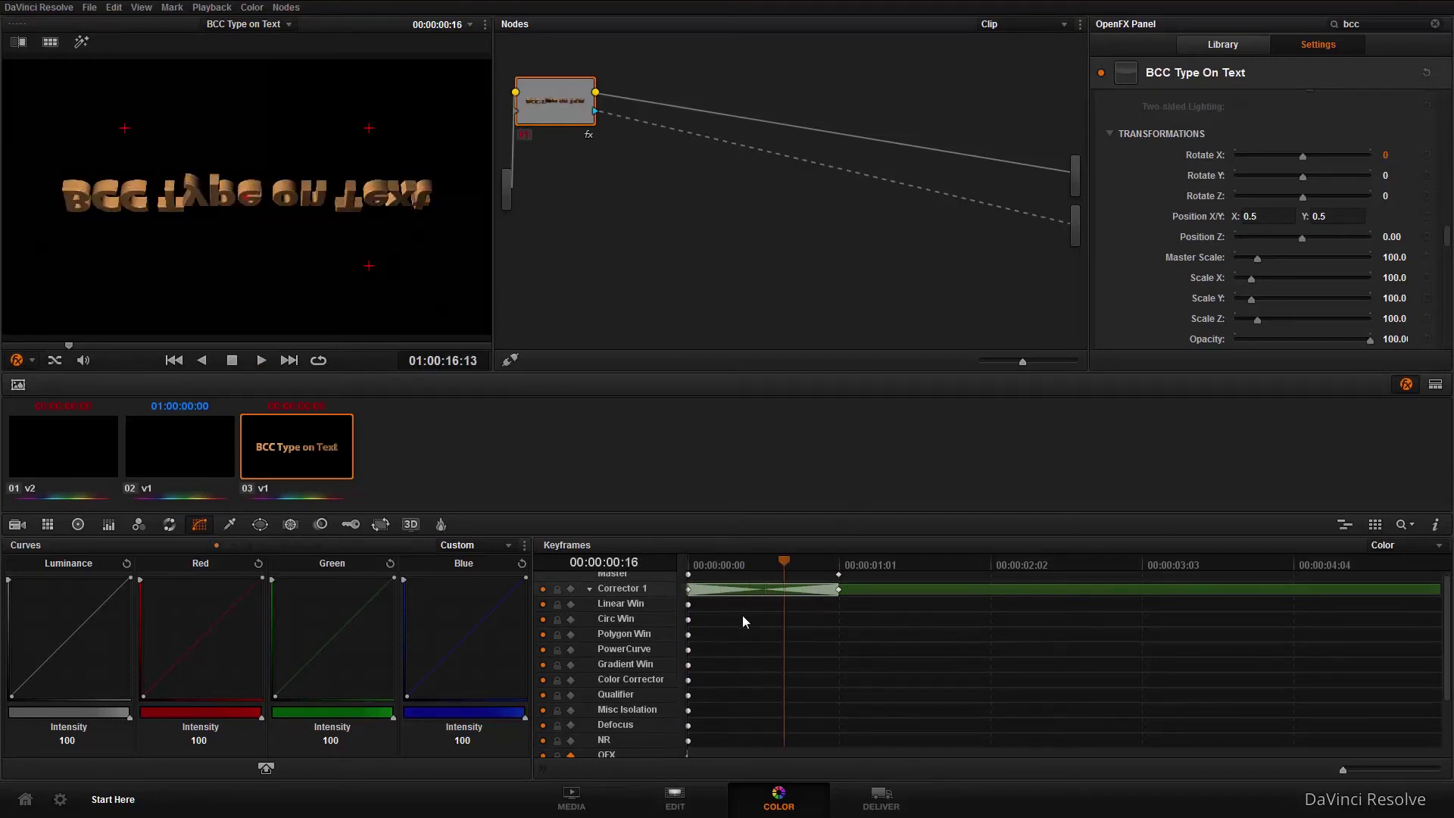
key("Home")
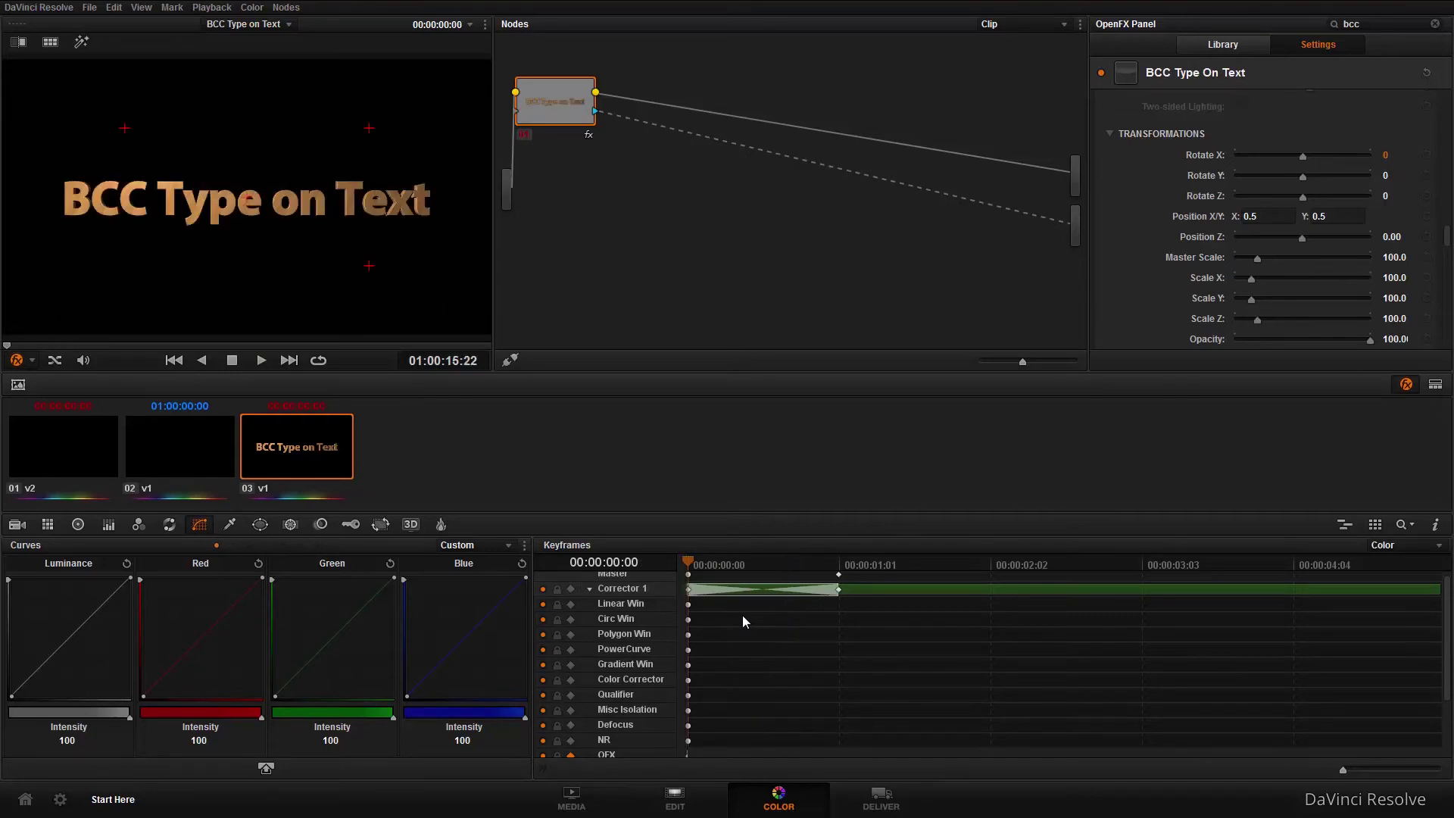
Set the text's Rotate Y to 360 at the existing 00:00:01:00 keyframe
key("bracketright")
left_click(1386, 176)
type("360")
key("Return")
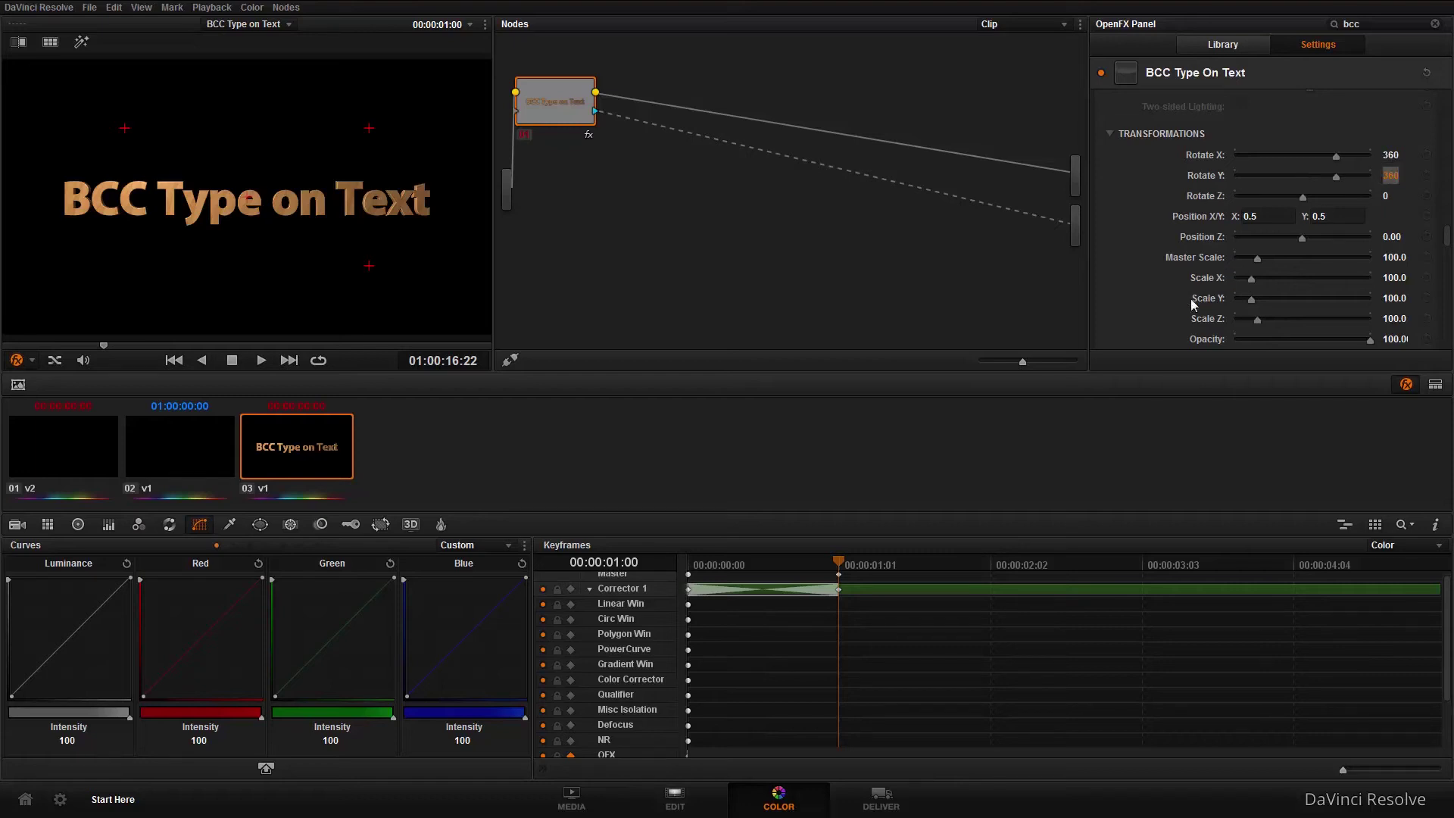
Play the combined X and Y rotation from the start and park the playhead at 00:00:01:00
key("Home")
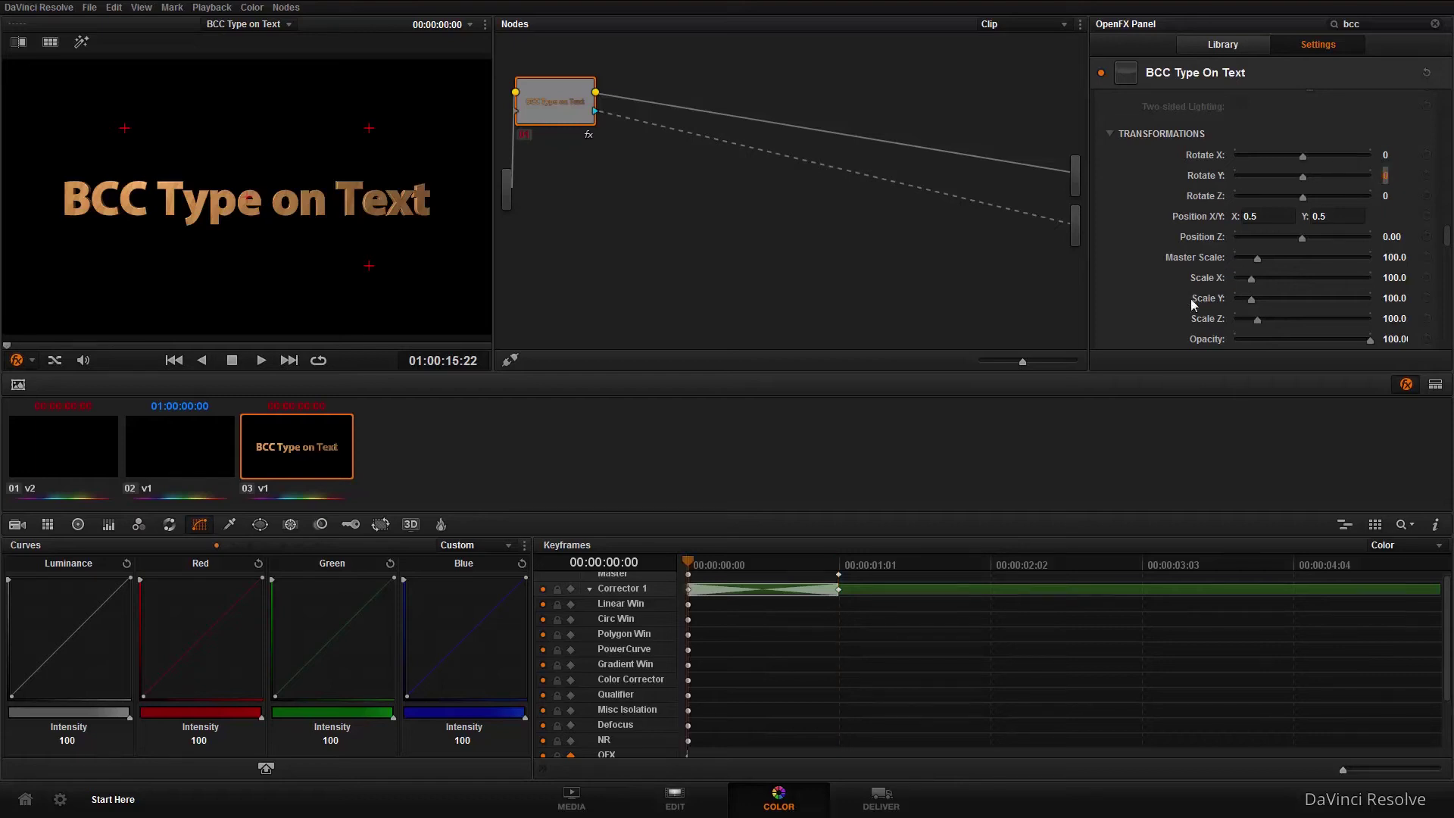
key("space")
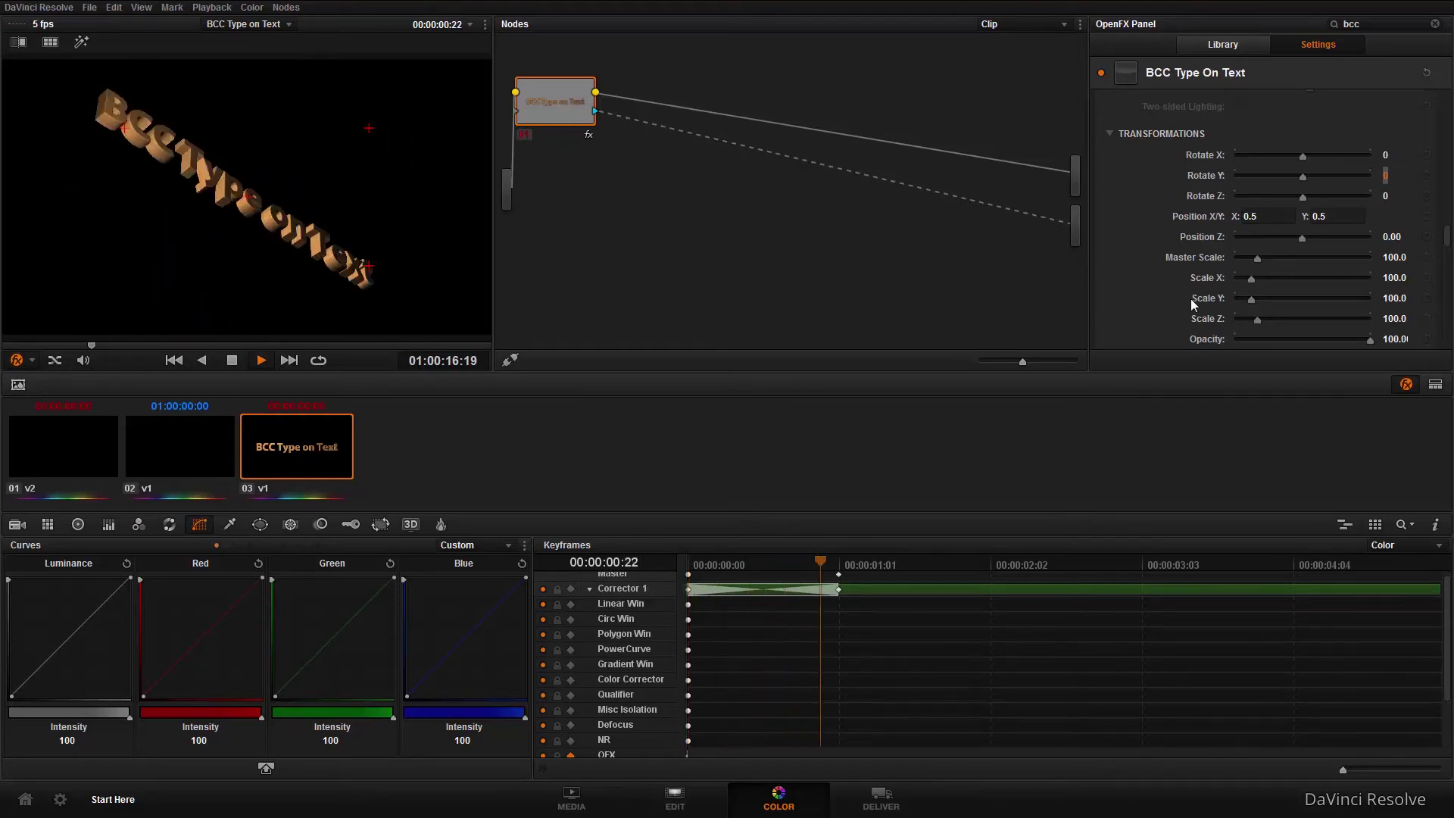
key("space")
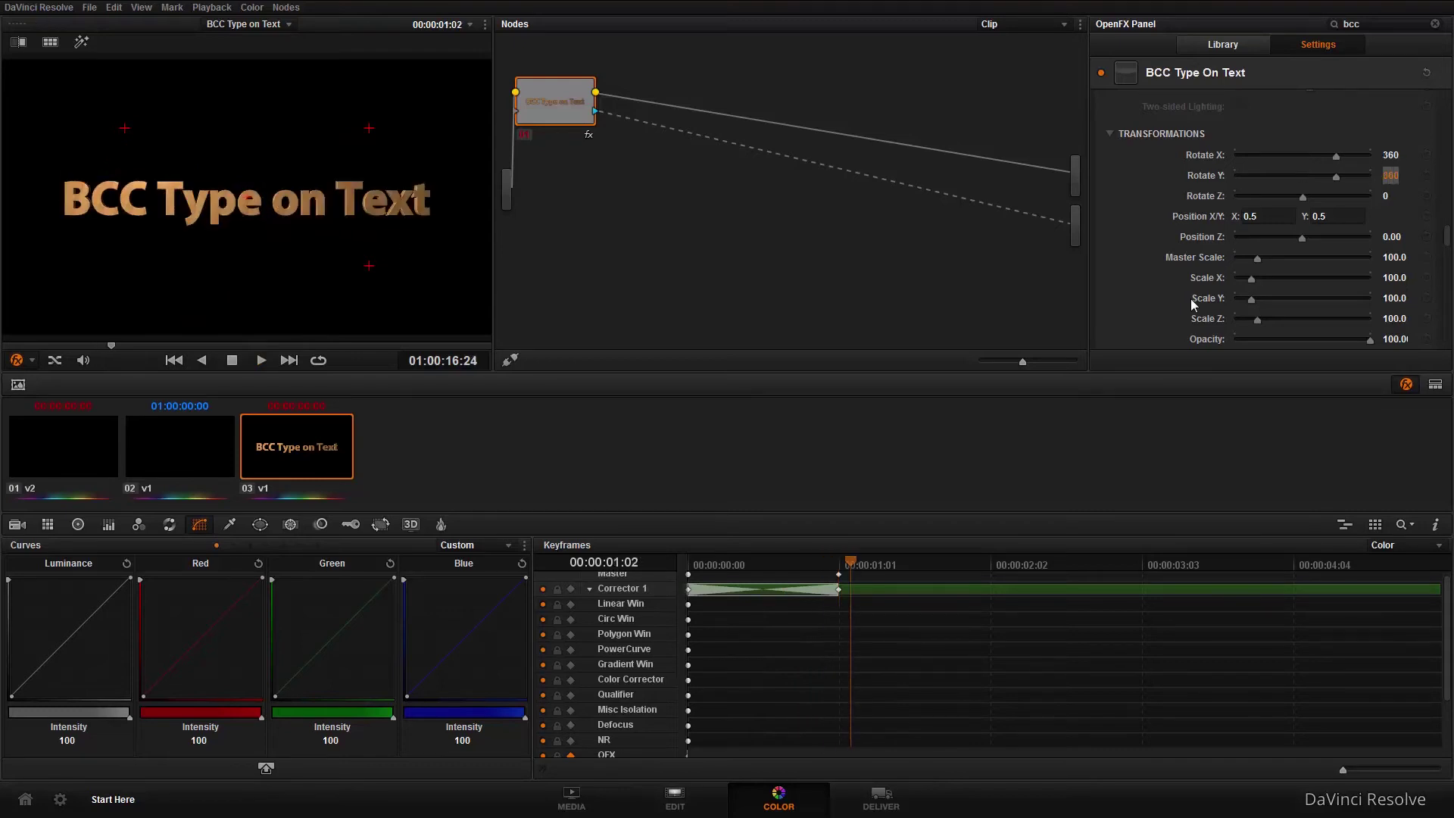
key("Left")
key("Left")
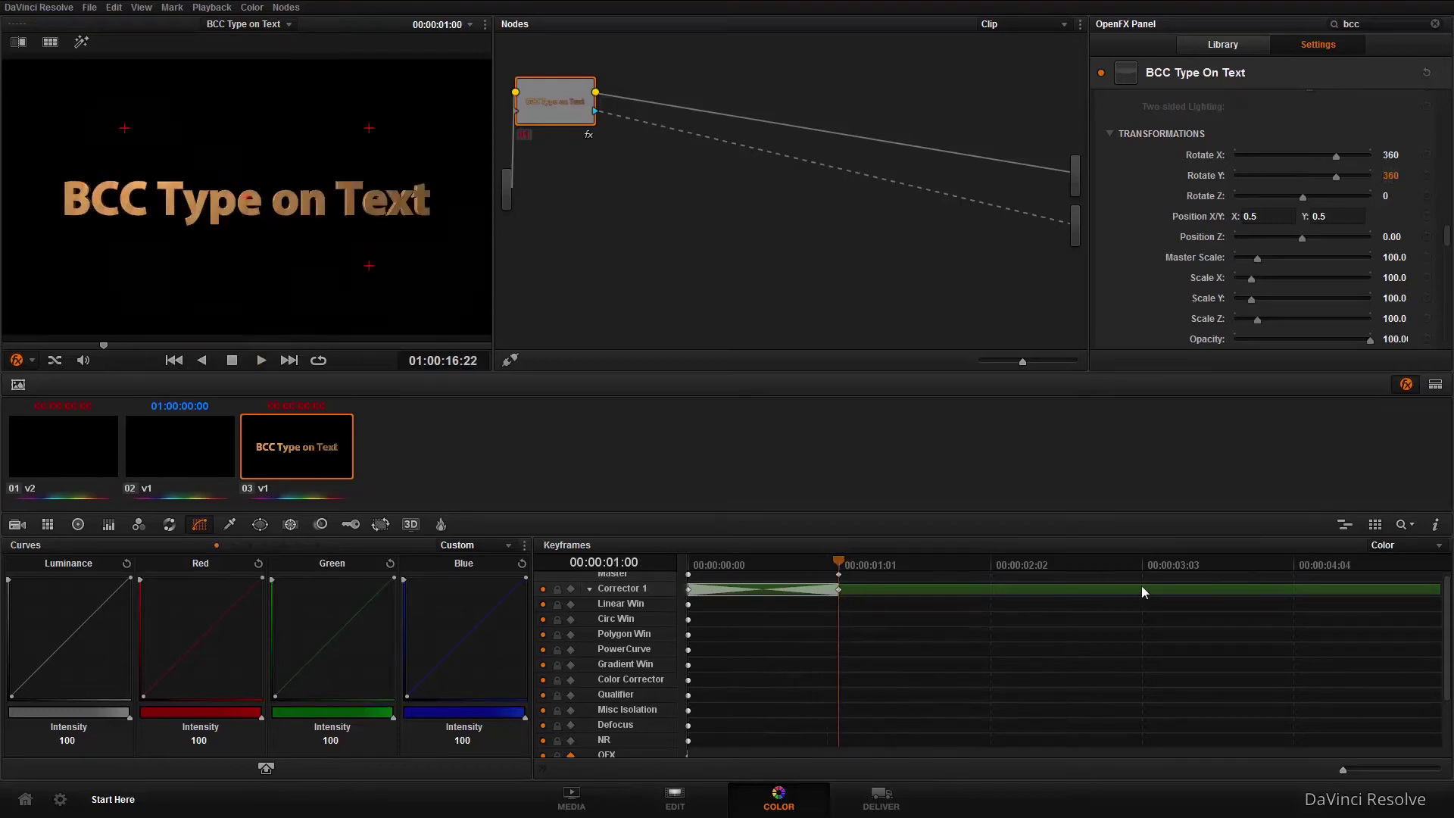
Set the text's Master Scale to 0 at 00:00:00:00 and play the scale-up and rotation animation
key("Home")
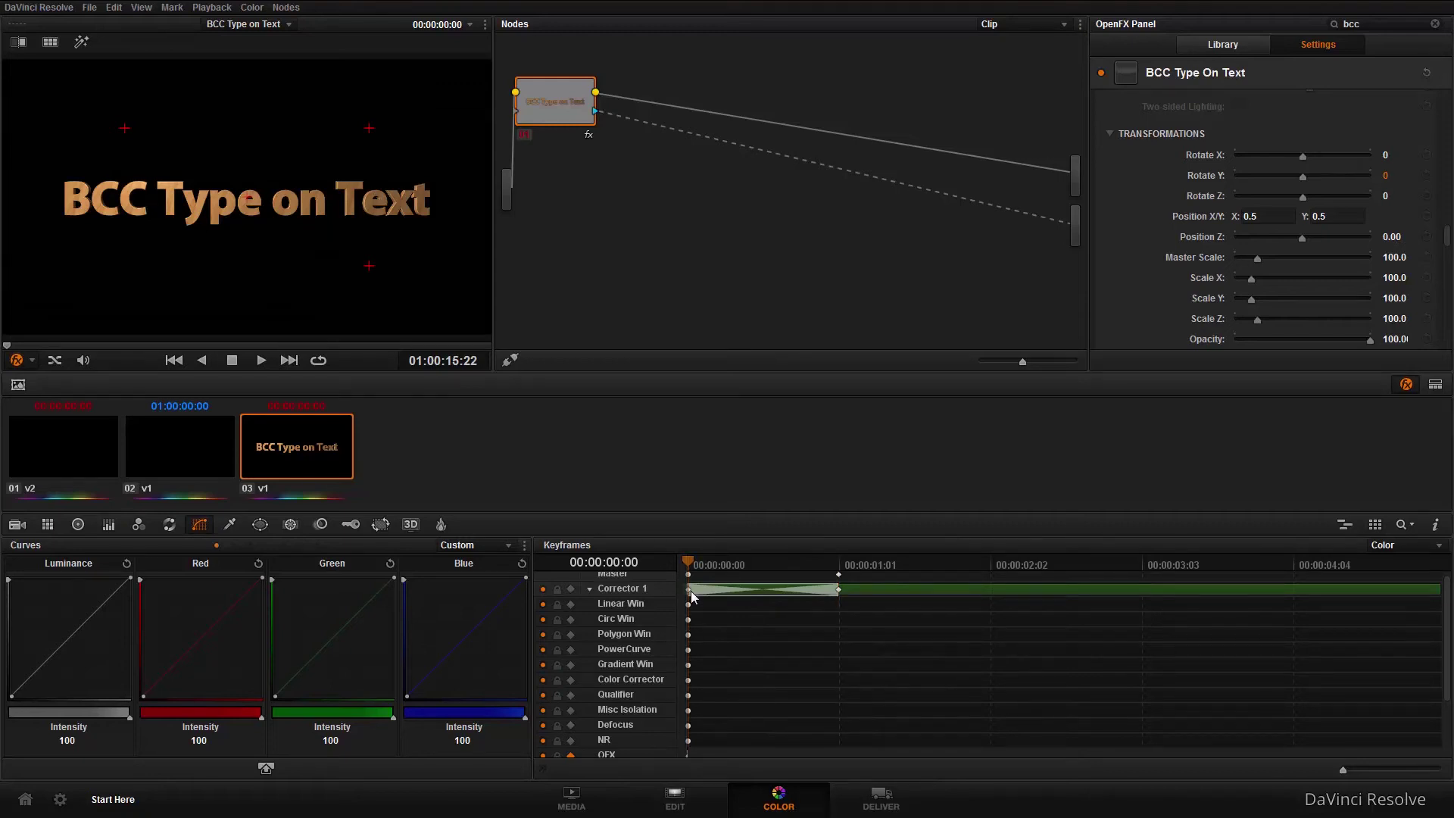
scroll(1154, 278, "down", 2)
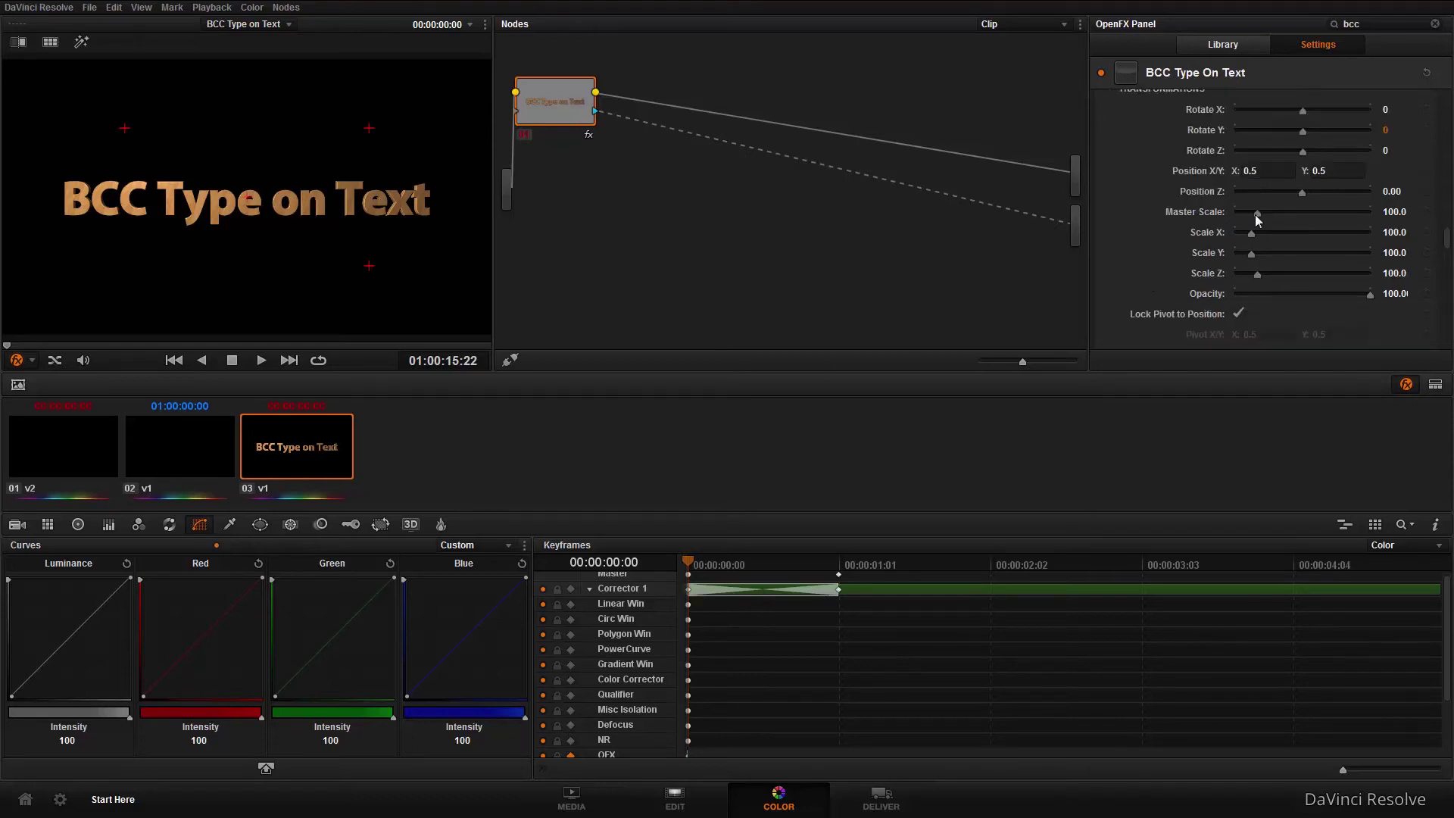
left_click_drag(1257, 213, 1195, 217)
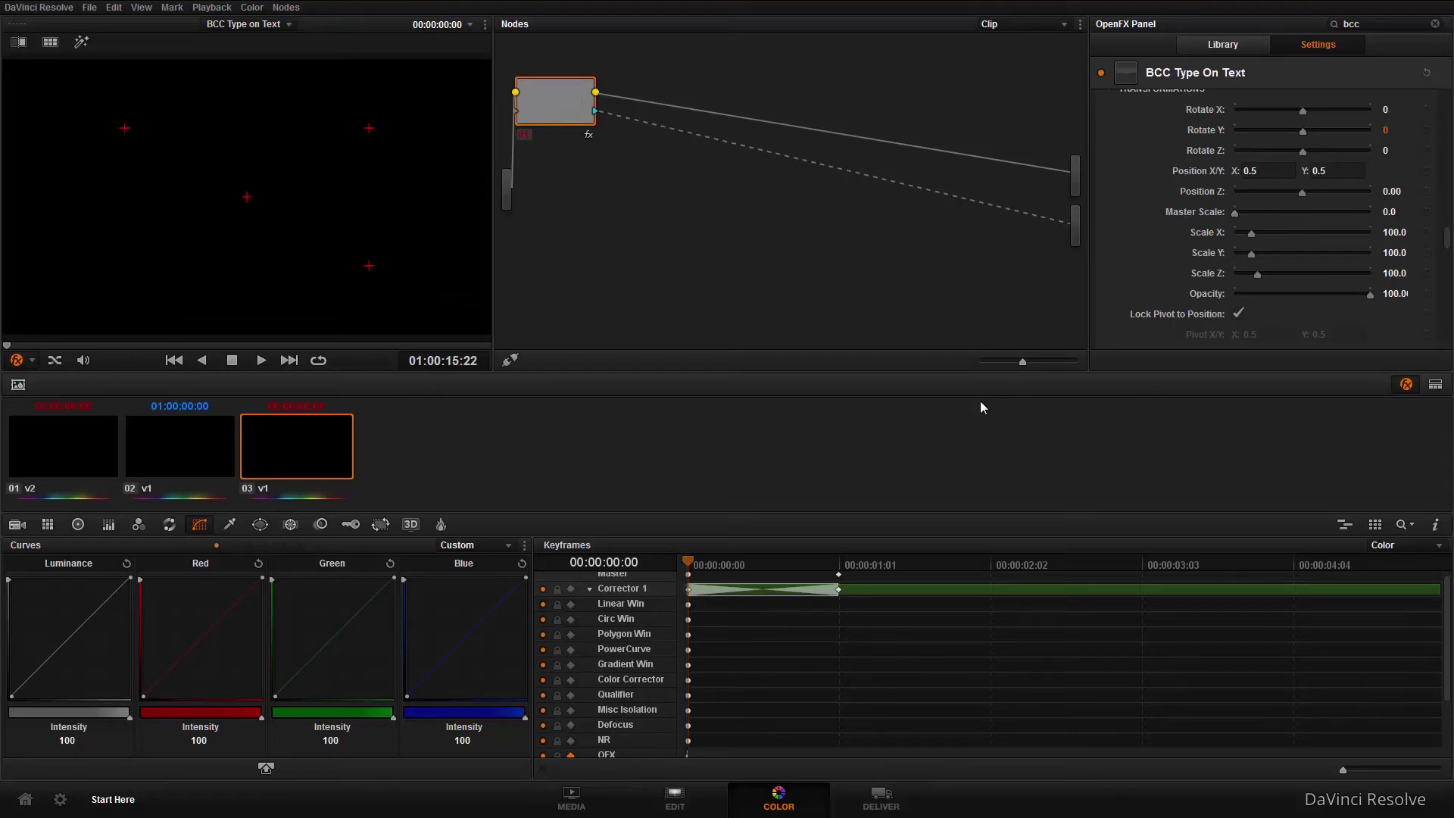
key("space")
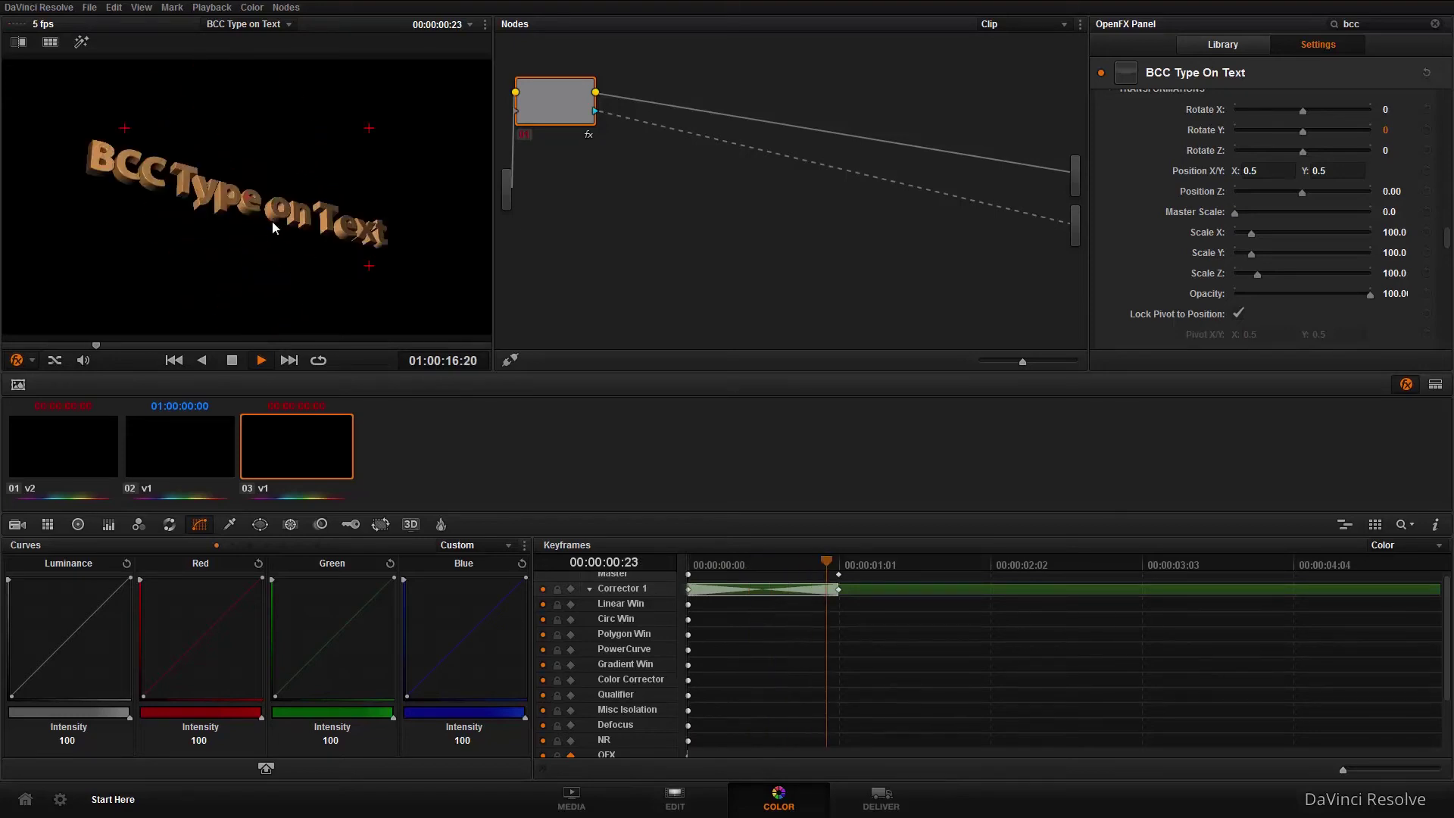
key("space")
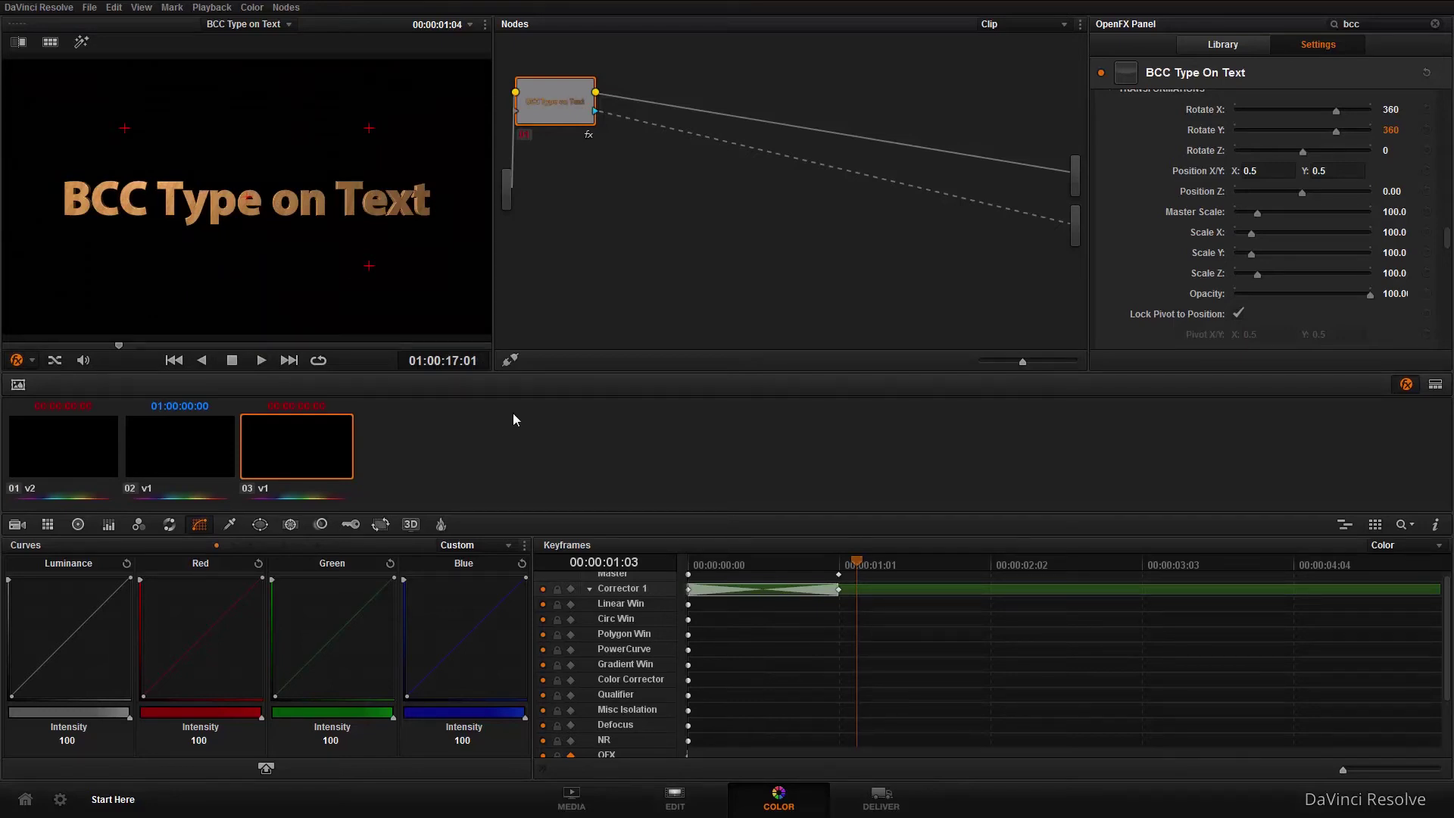
Save the BCC Type On Text settings as a preset named Transforms Animation
scroll(1179, 264, "down", 10)
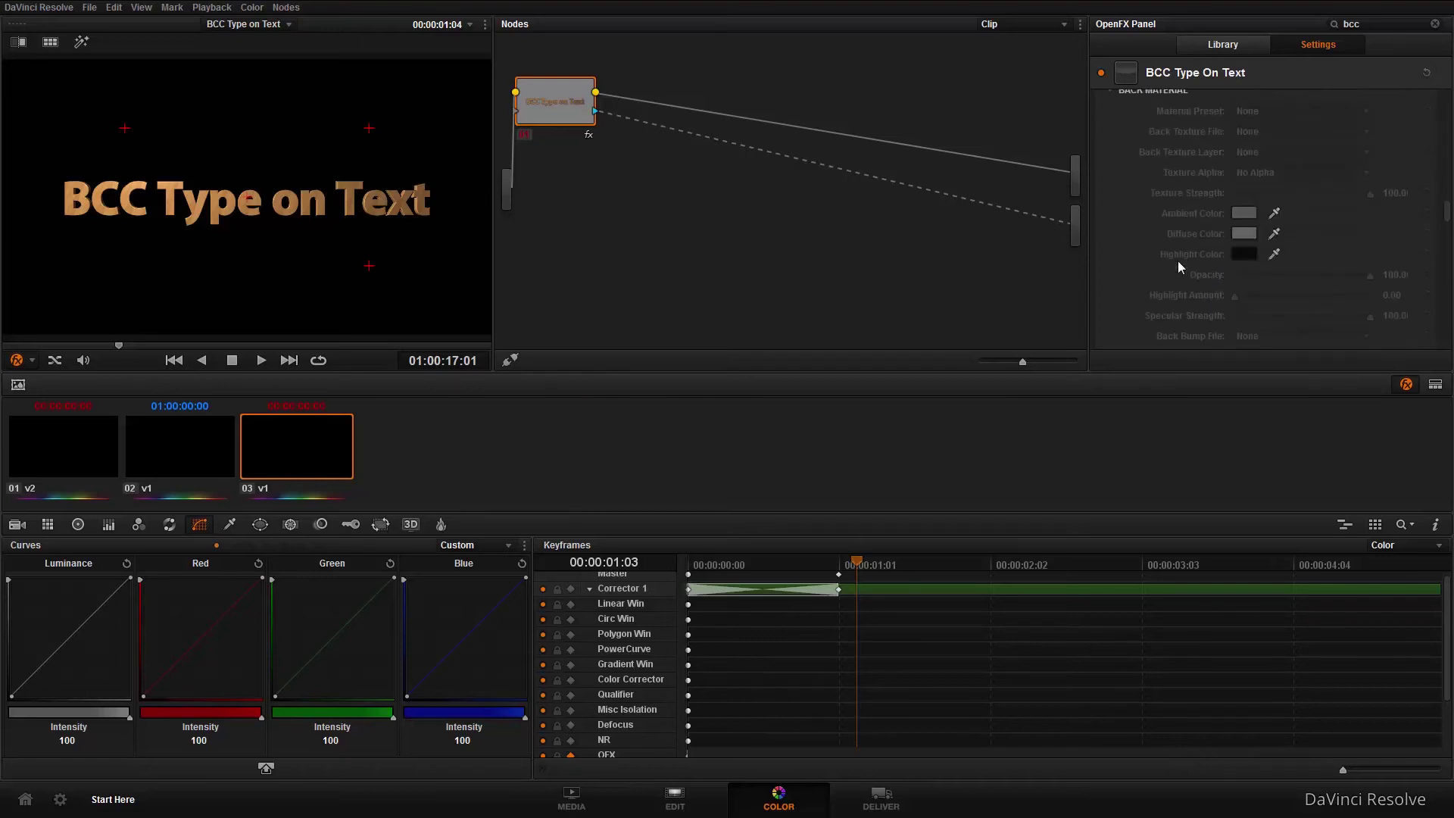
scroll(1179, 261, "up", 5)
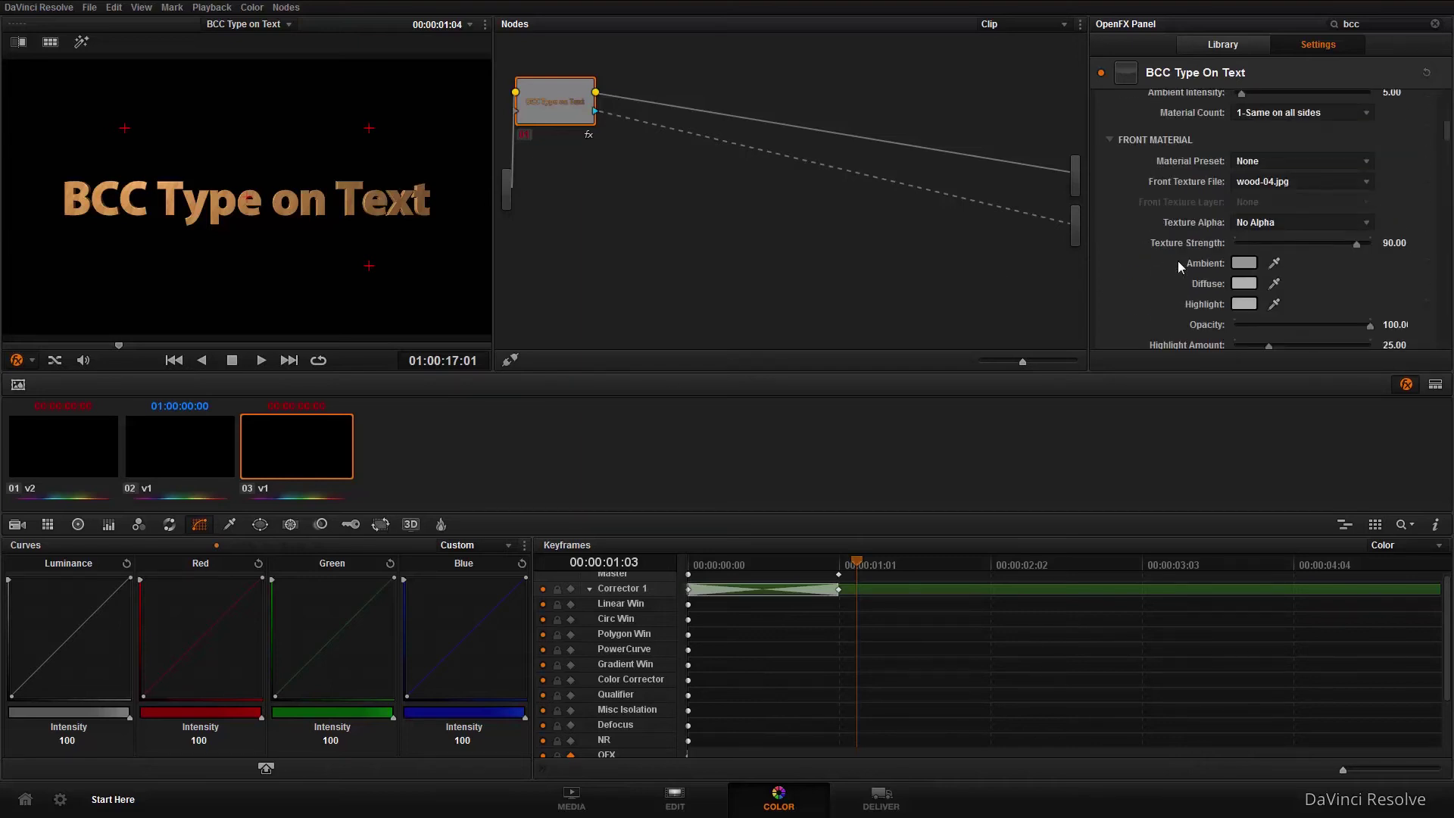
scroll(1178, 261, "up", 5)
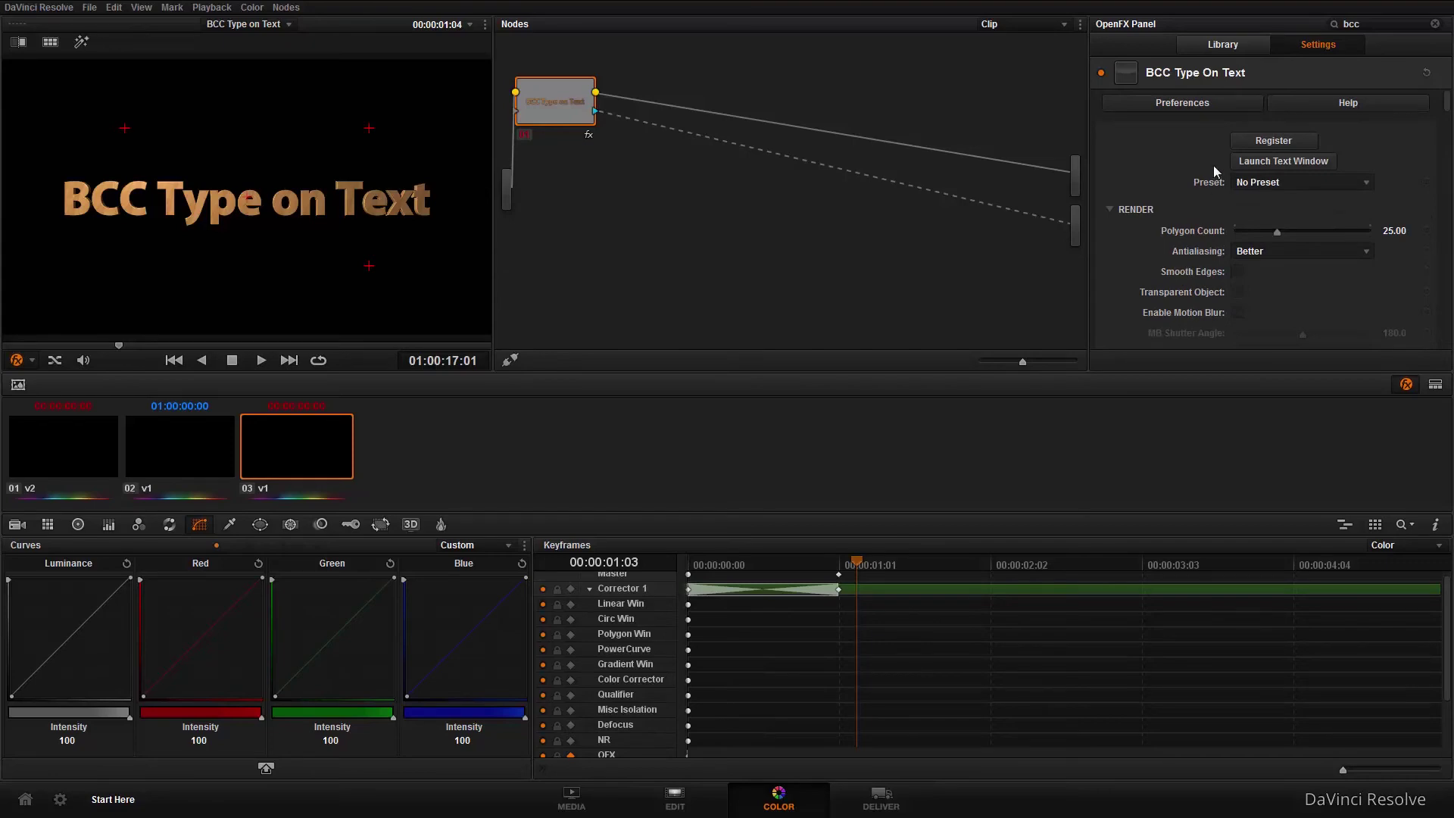
left_click(1277, 183)
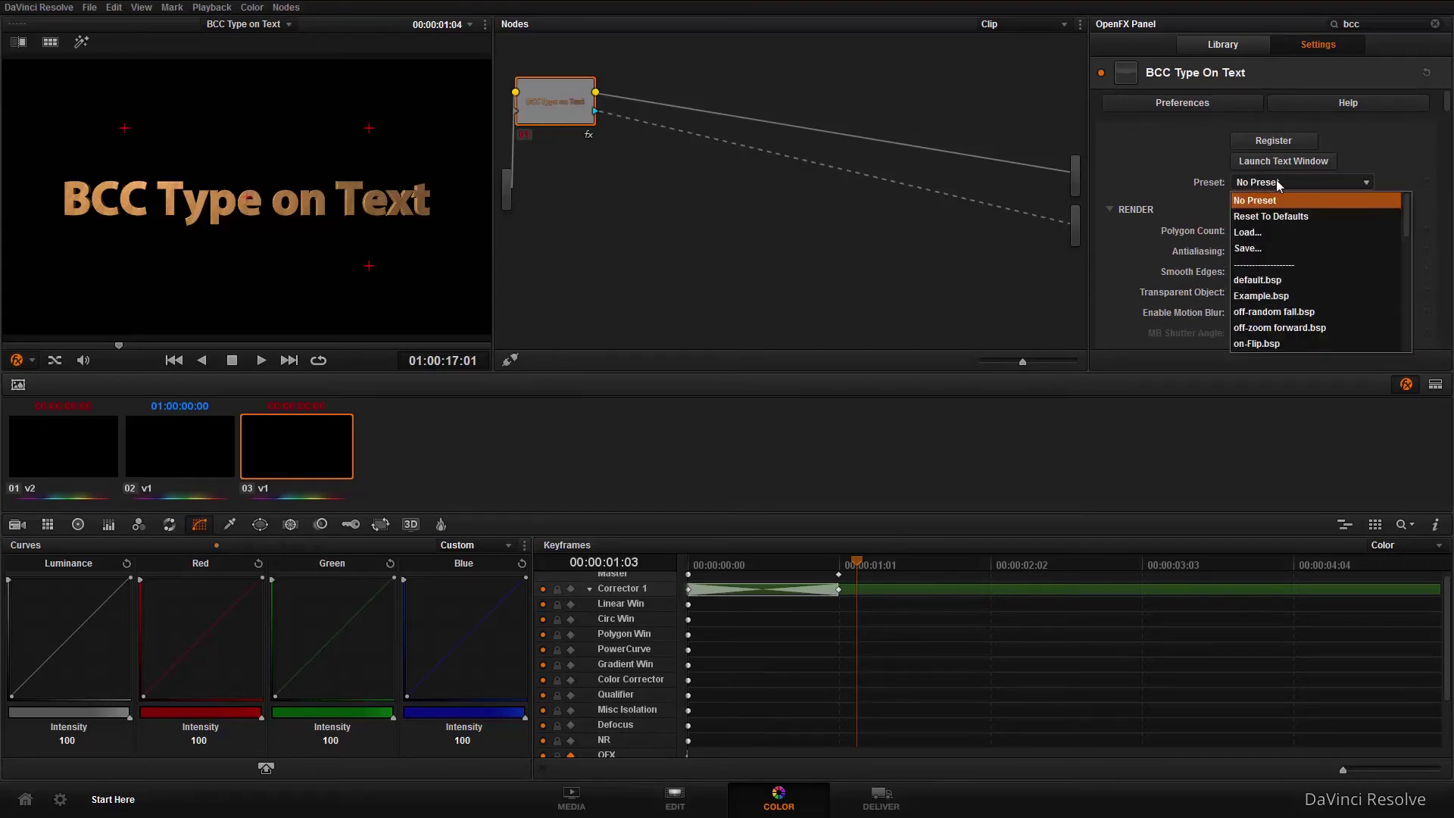
left_click(1262, 250)
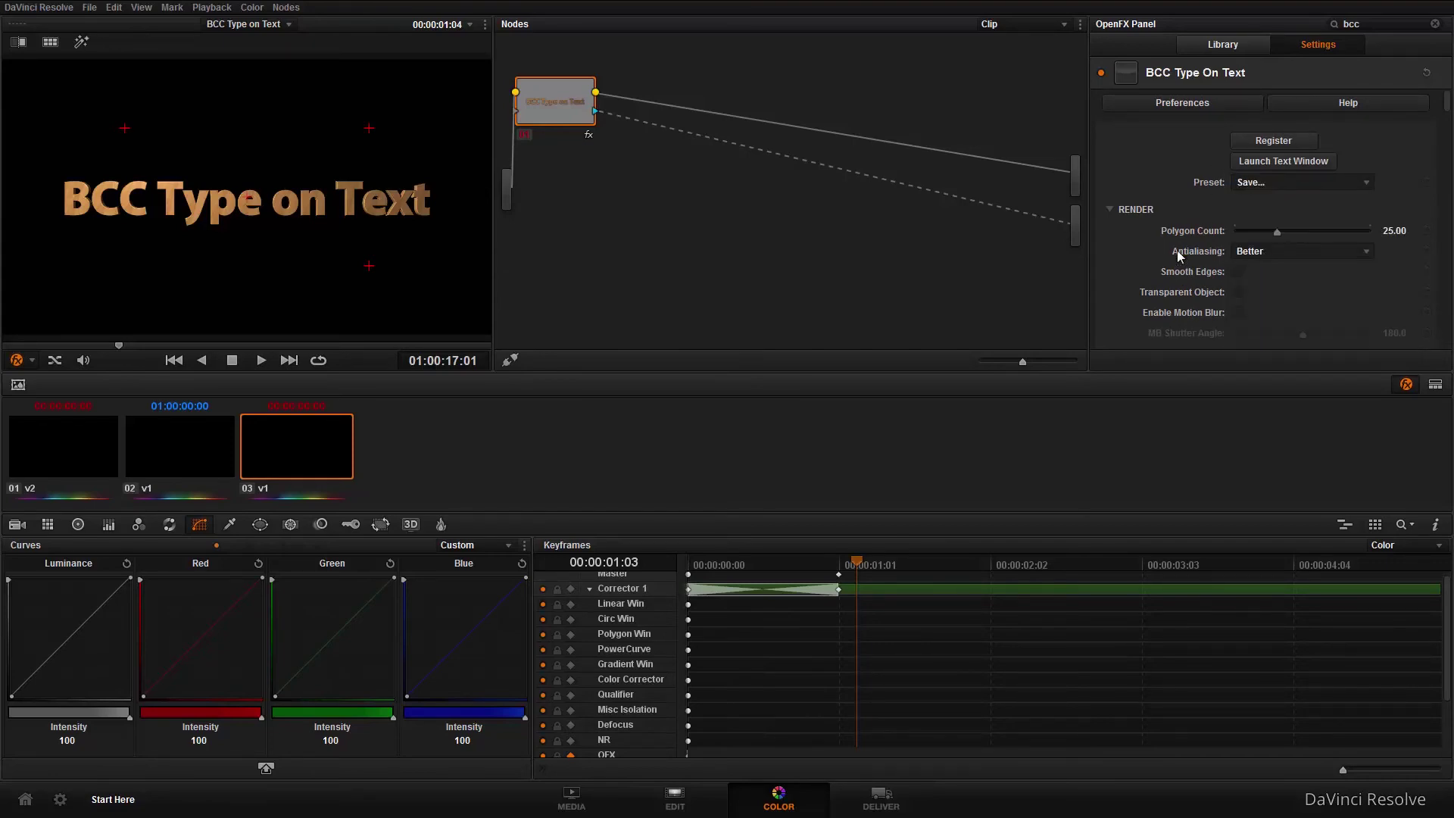
type("Tr")
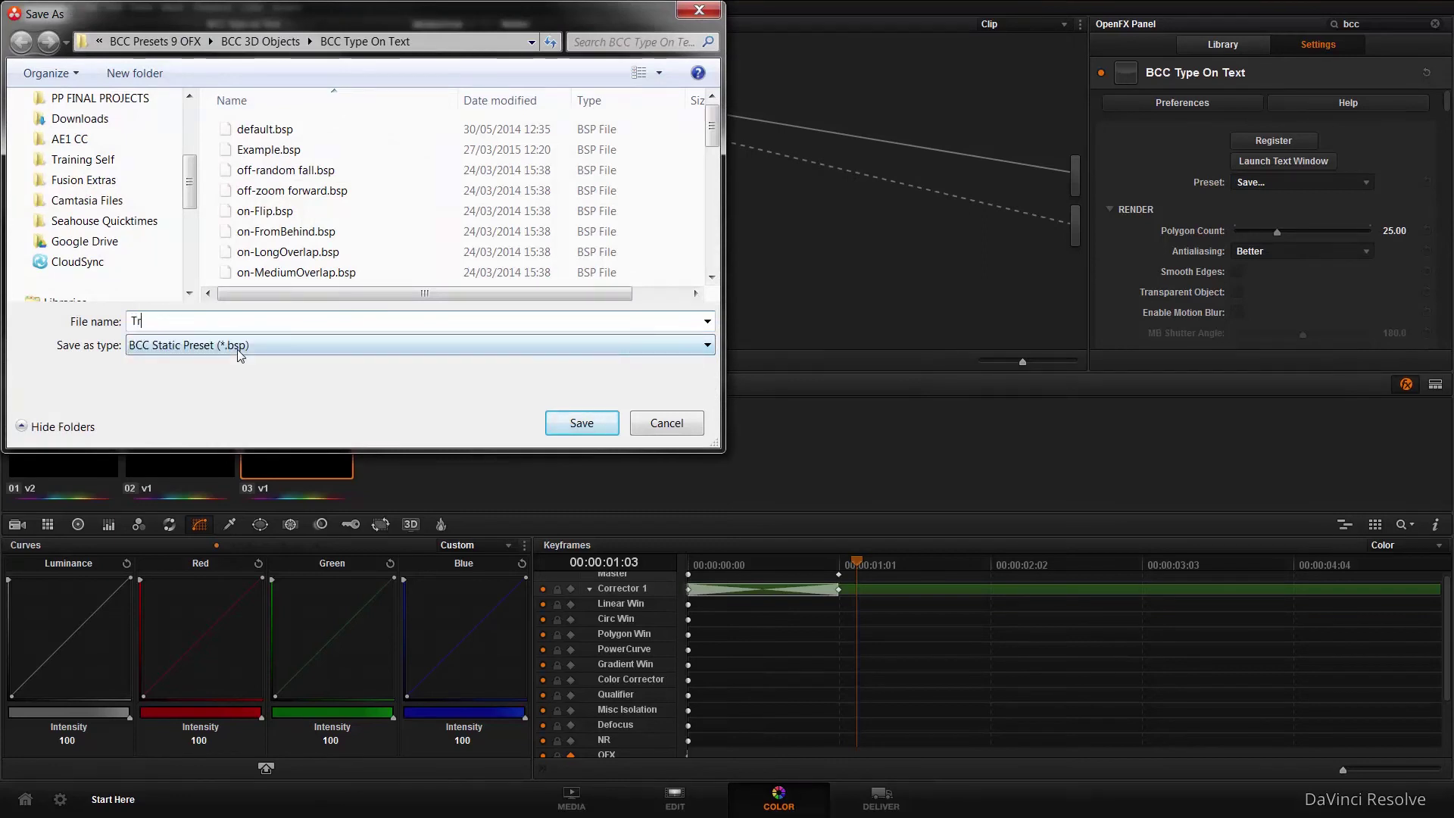
type("ansforms Animation")
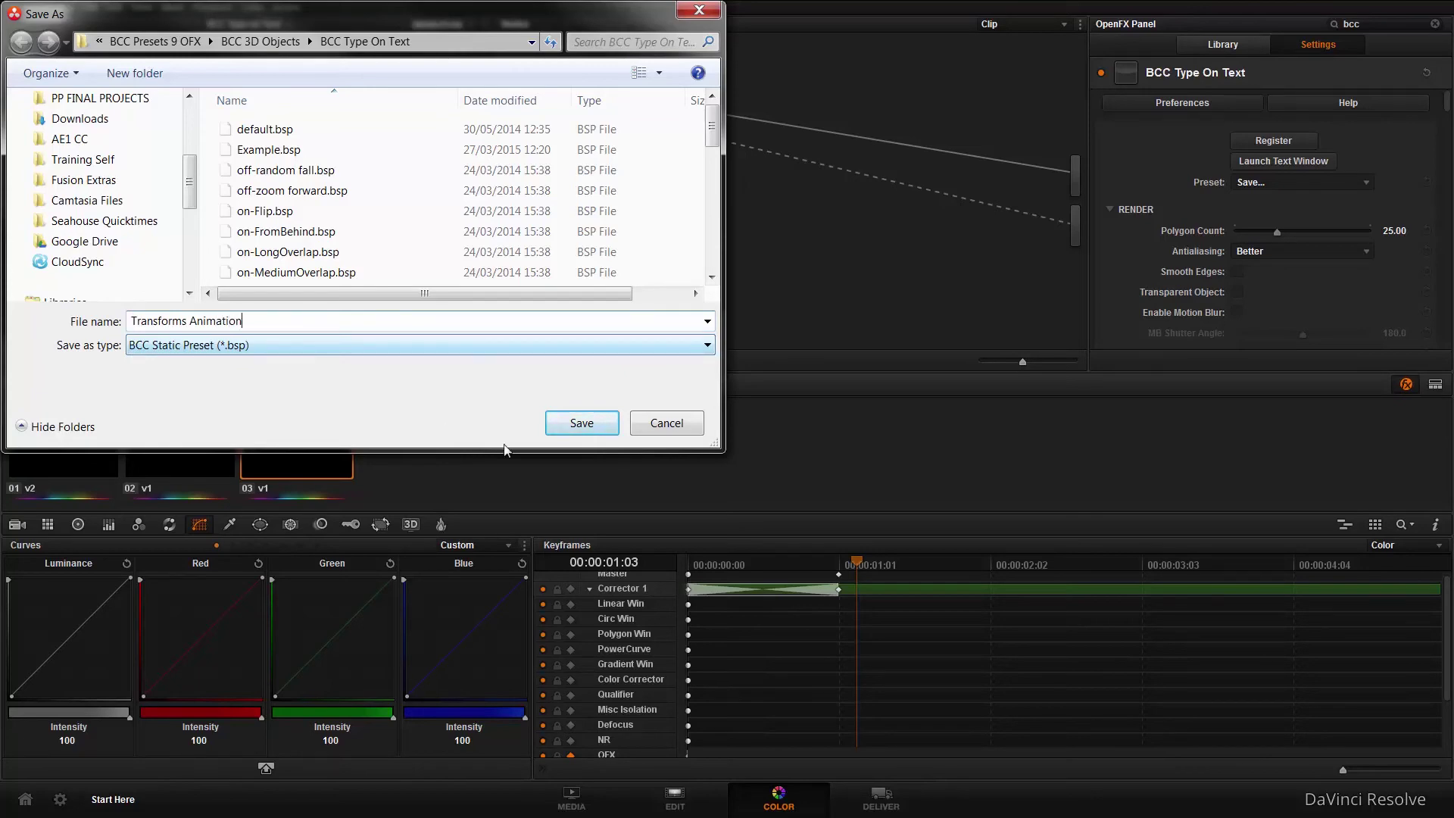
left_click(574, 422)
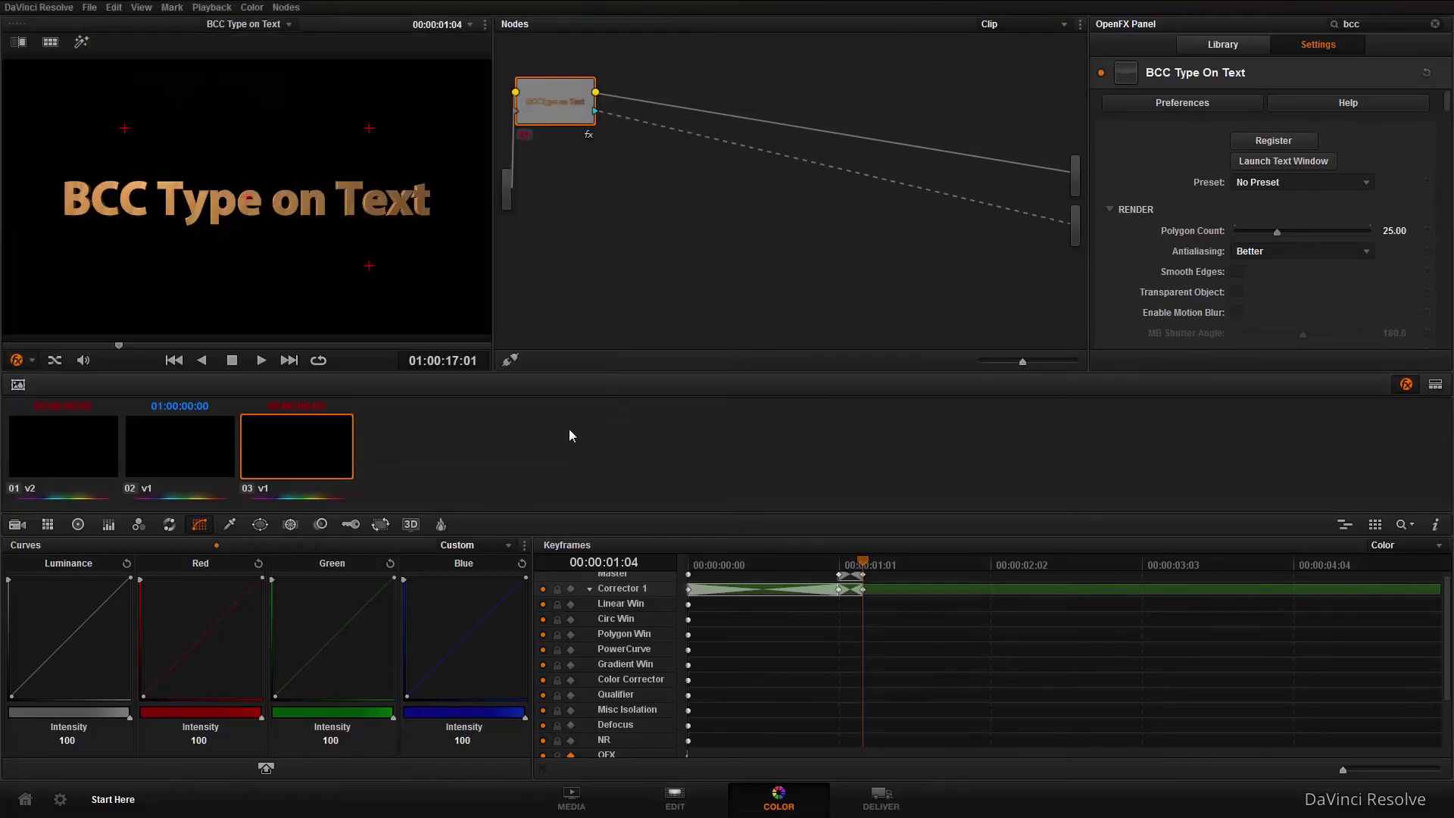
On the Edit page, add a YCbCr Ramp generator directly after the Example Type on clip on Video 1 and make it a compound clip
left_click(674, 804)
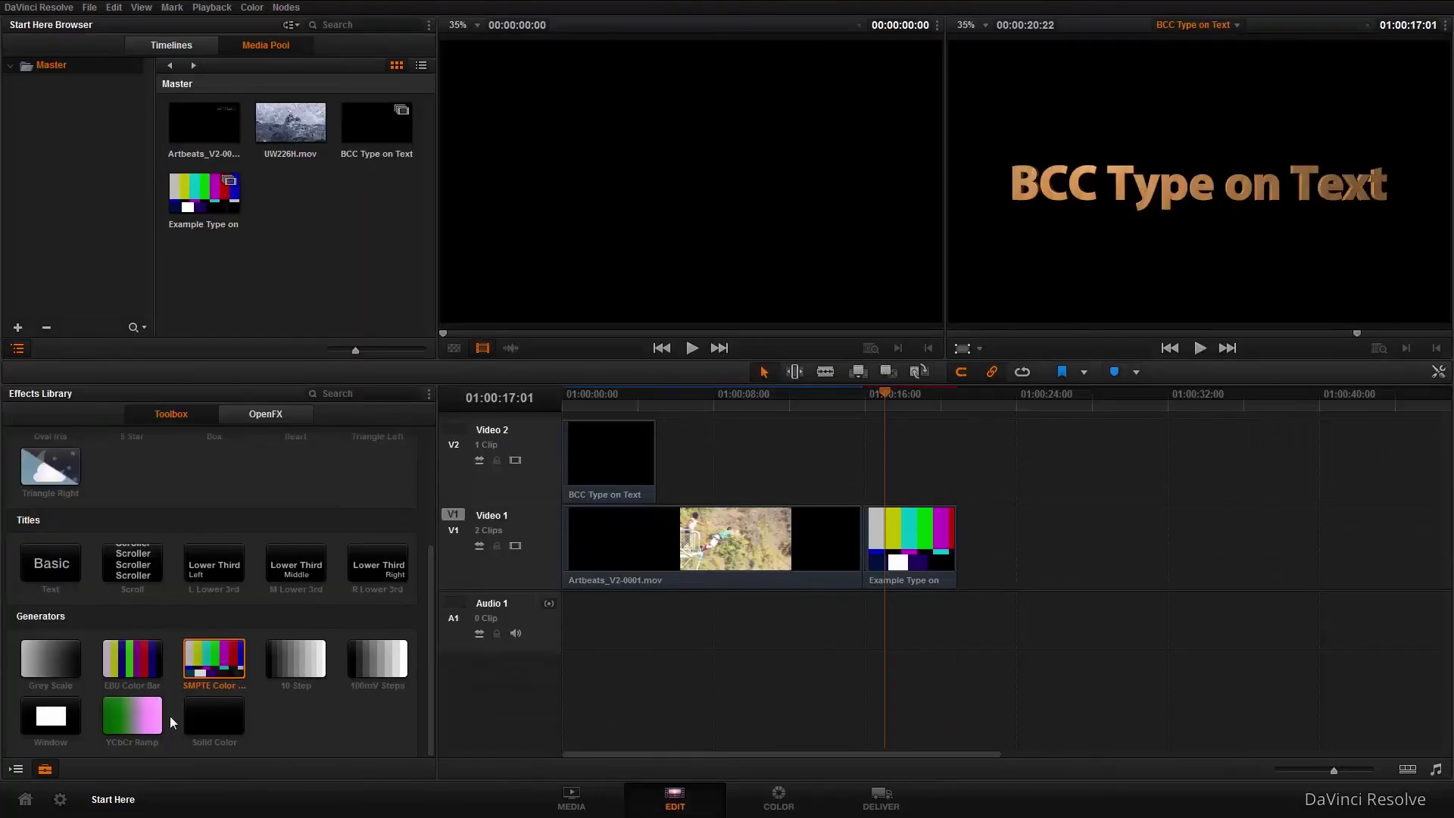
left_click_drag(159, 720, 957, 606)
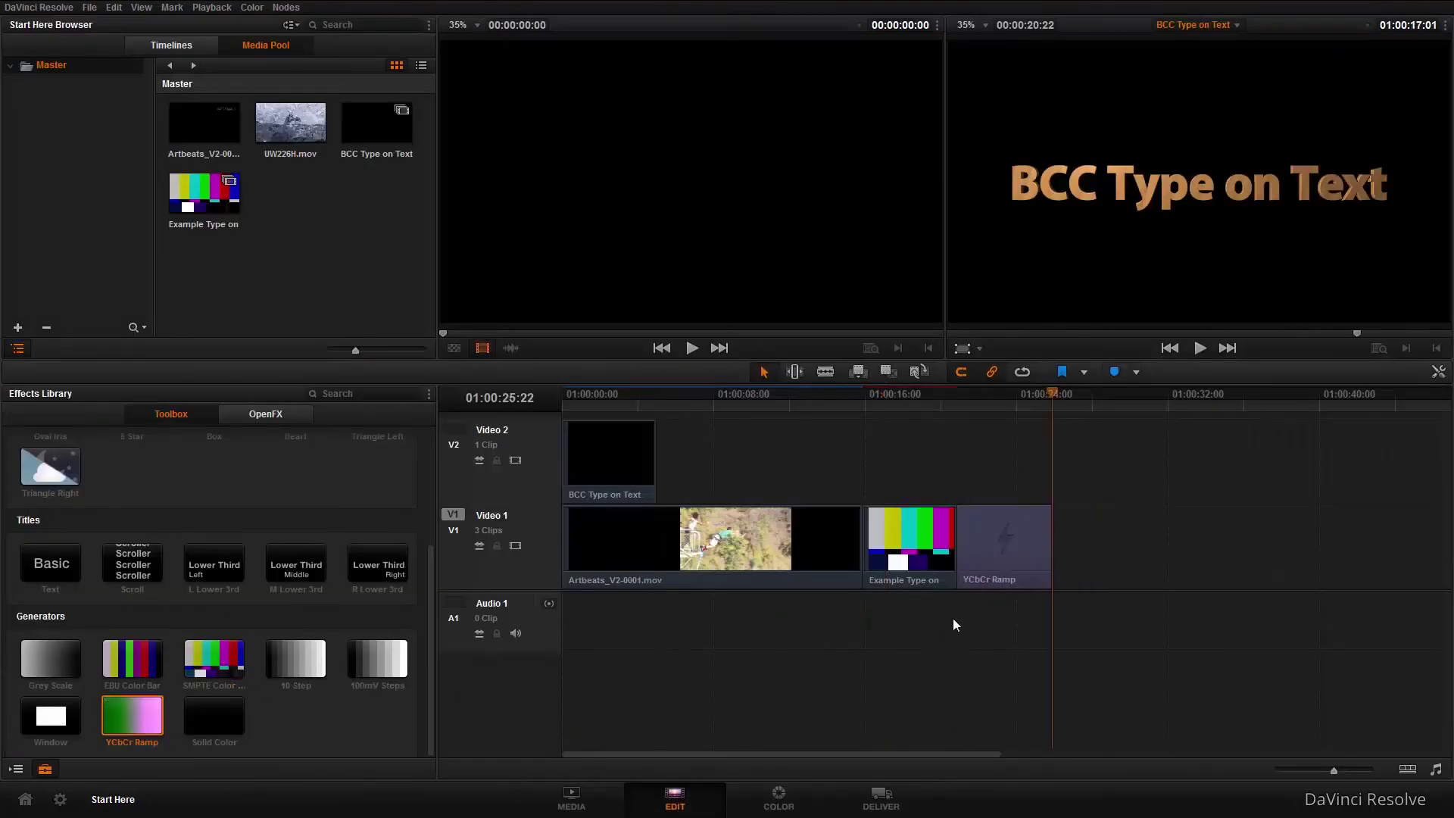
right_click(1010, 532)
left_click(1074, 144)
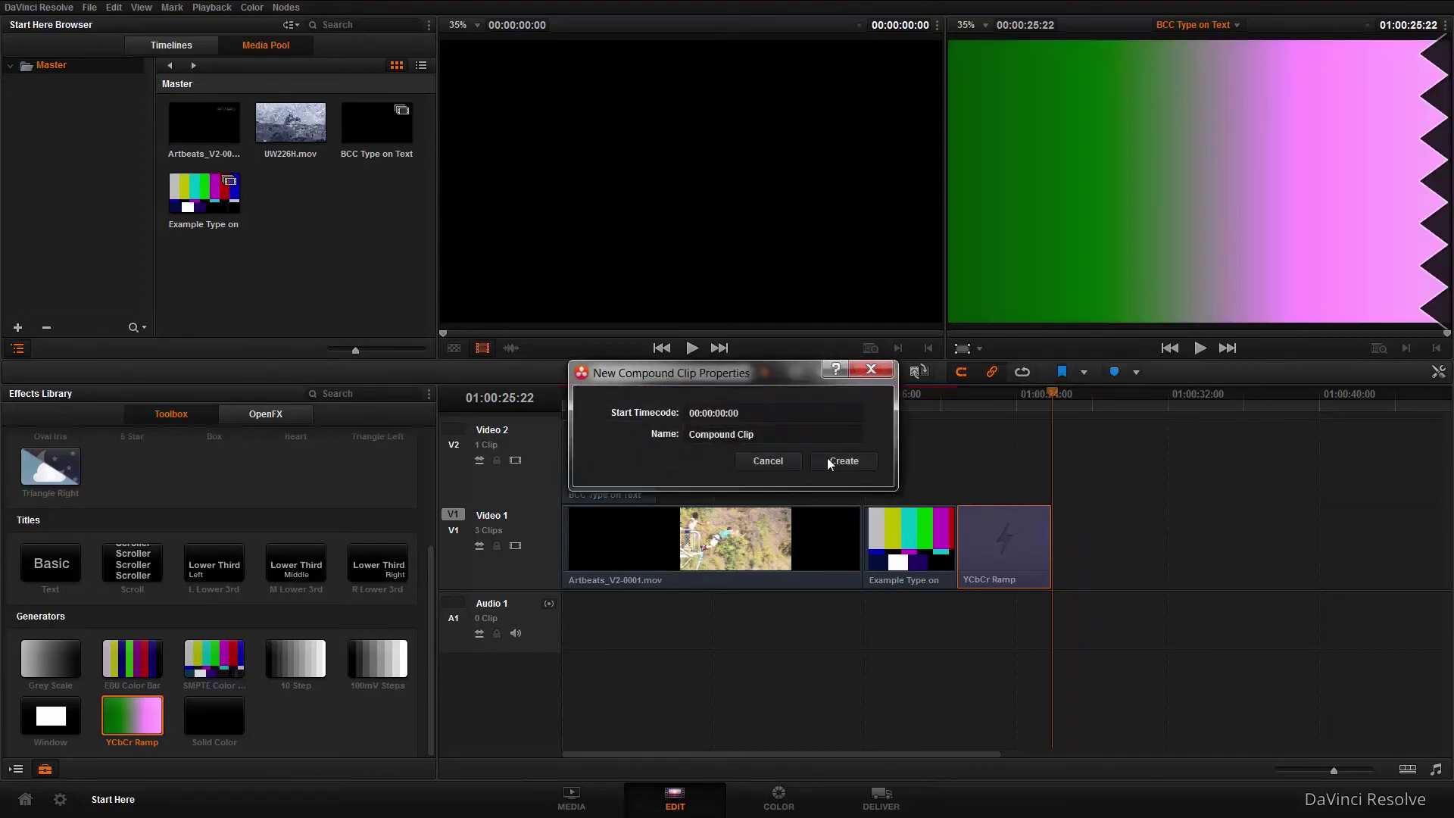
left_click(827, 457)
On the Color page, apply BCC Type On Text to the new clip's node and enter the text "Example Next"
left_click(768, 789)
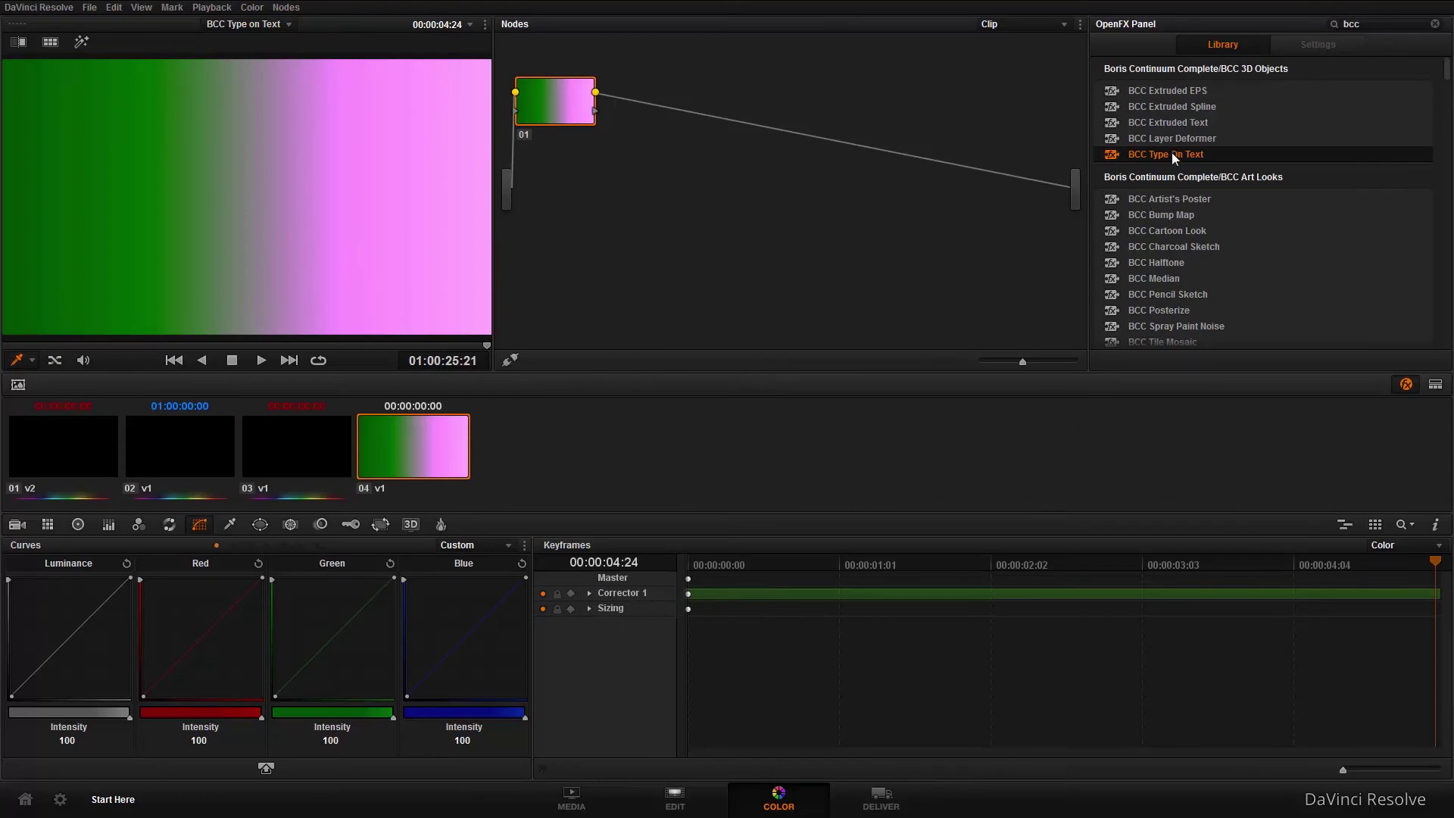
left_click_drag(1171, 153, 540, 110)
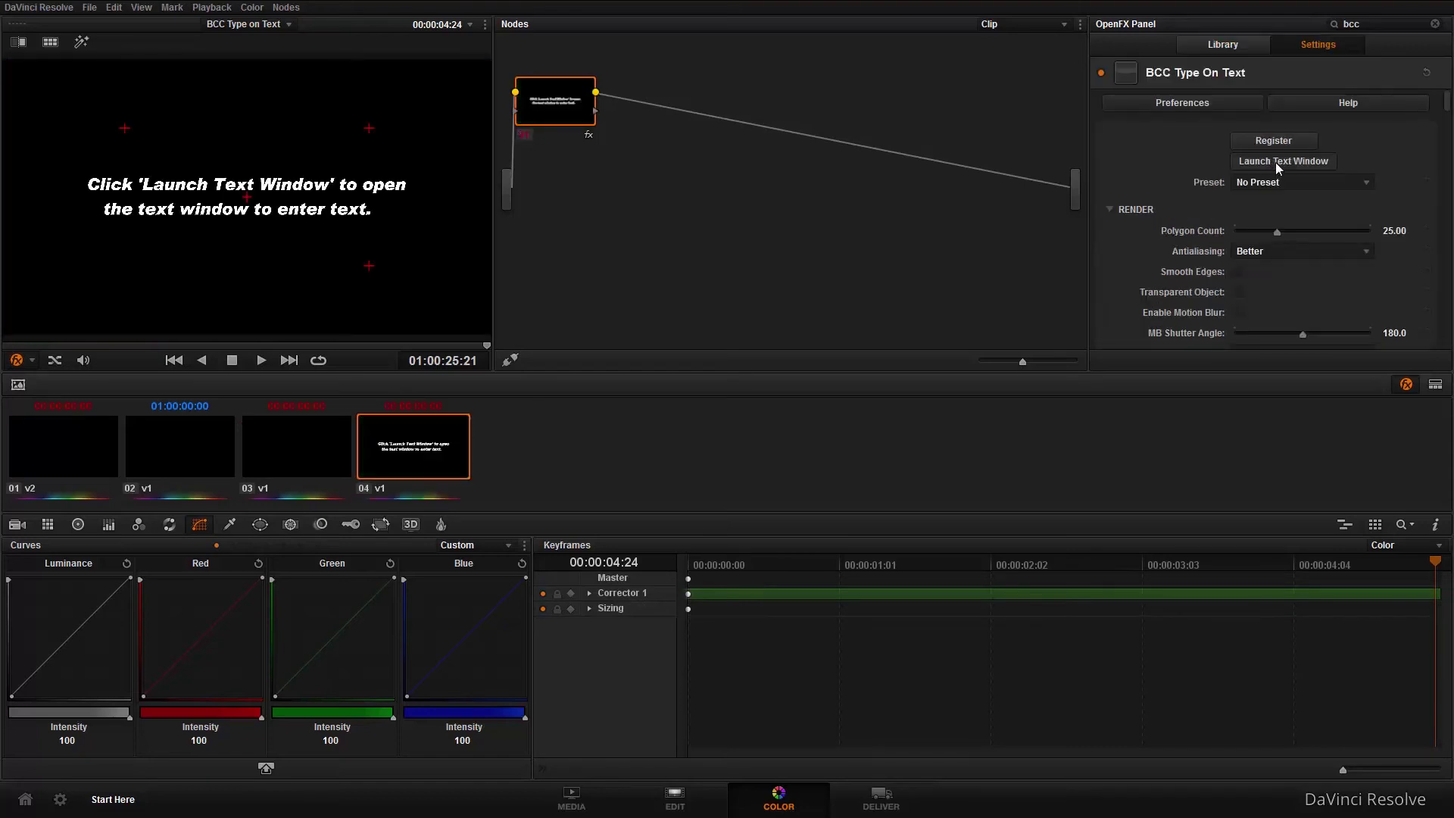
left_click(1276, 162)
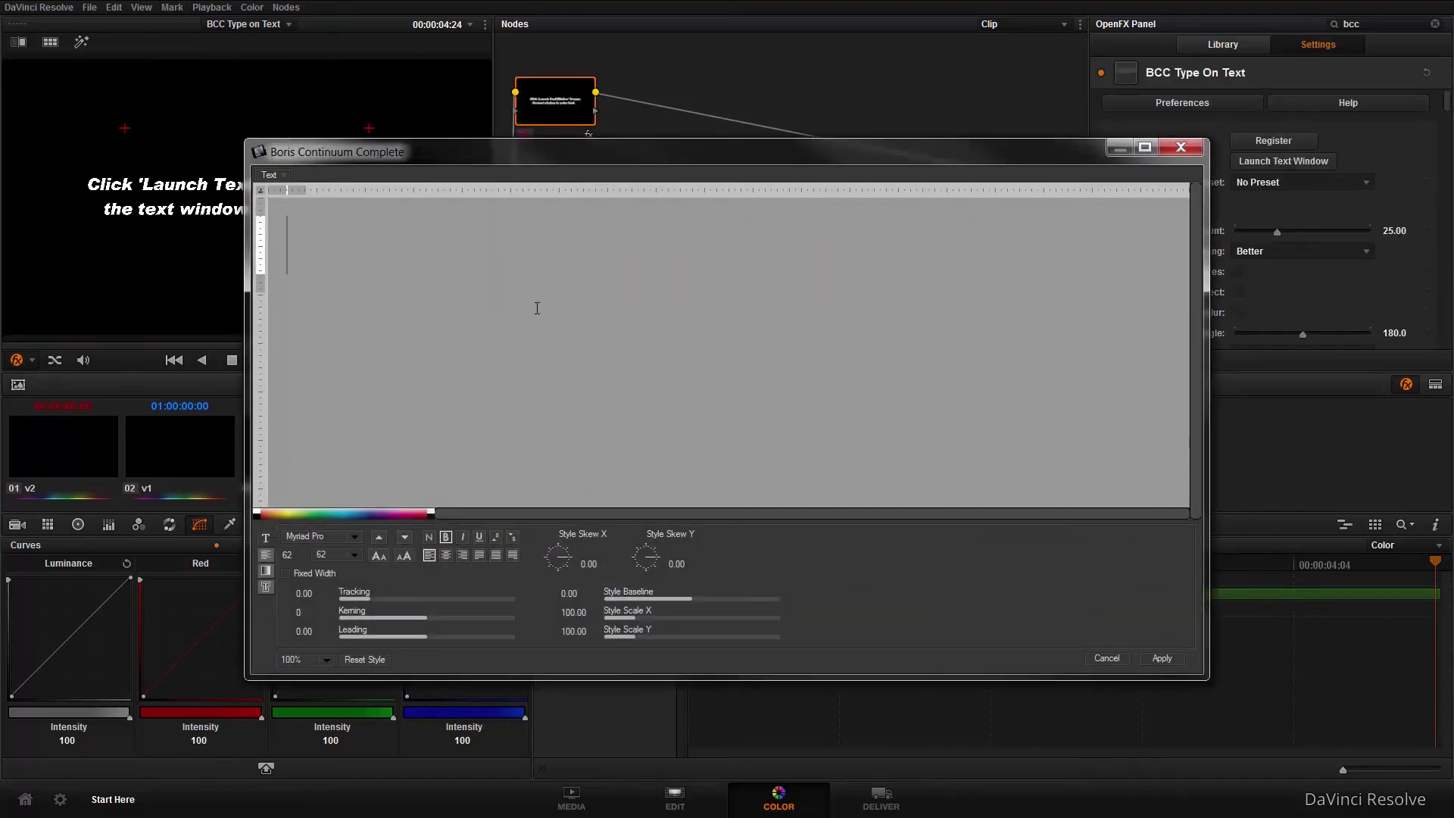
type("Example N")
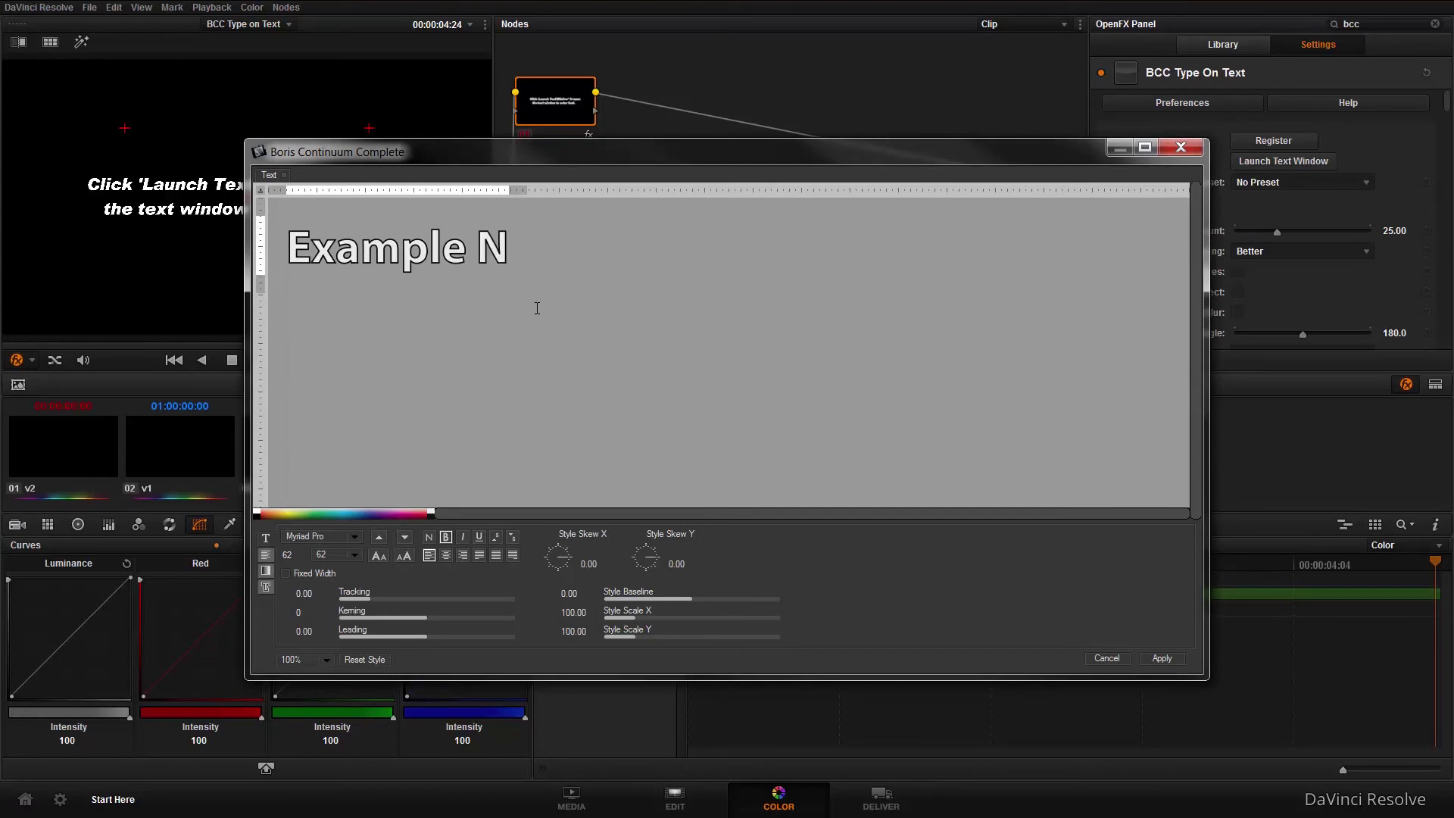
type("ext")
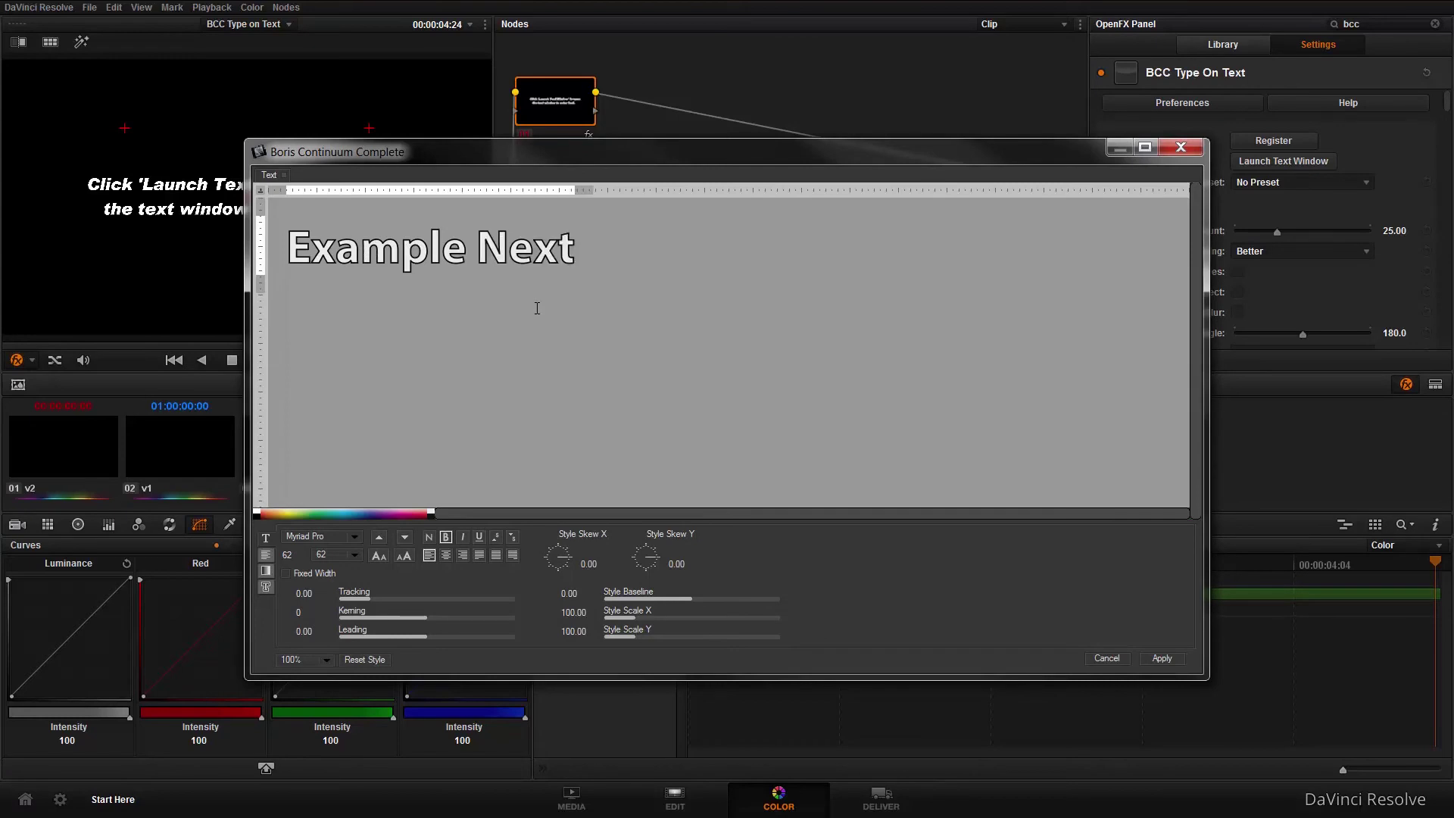
left_click(1177, 658)
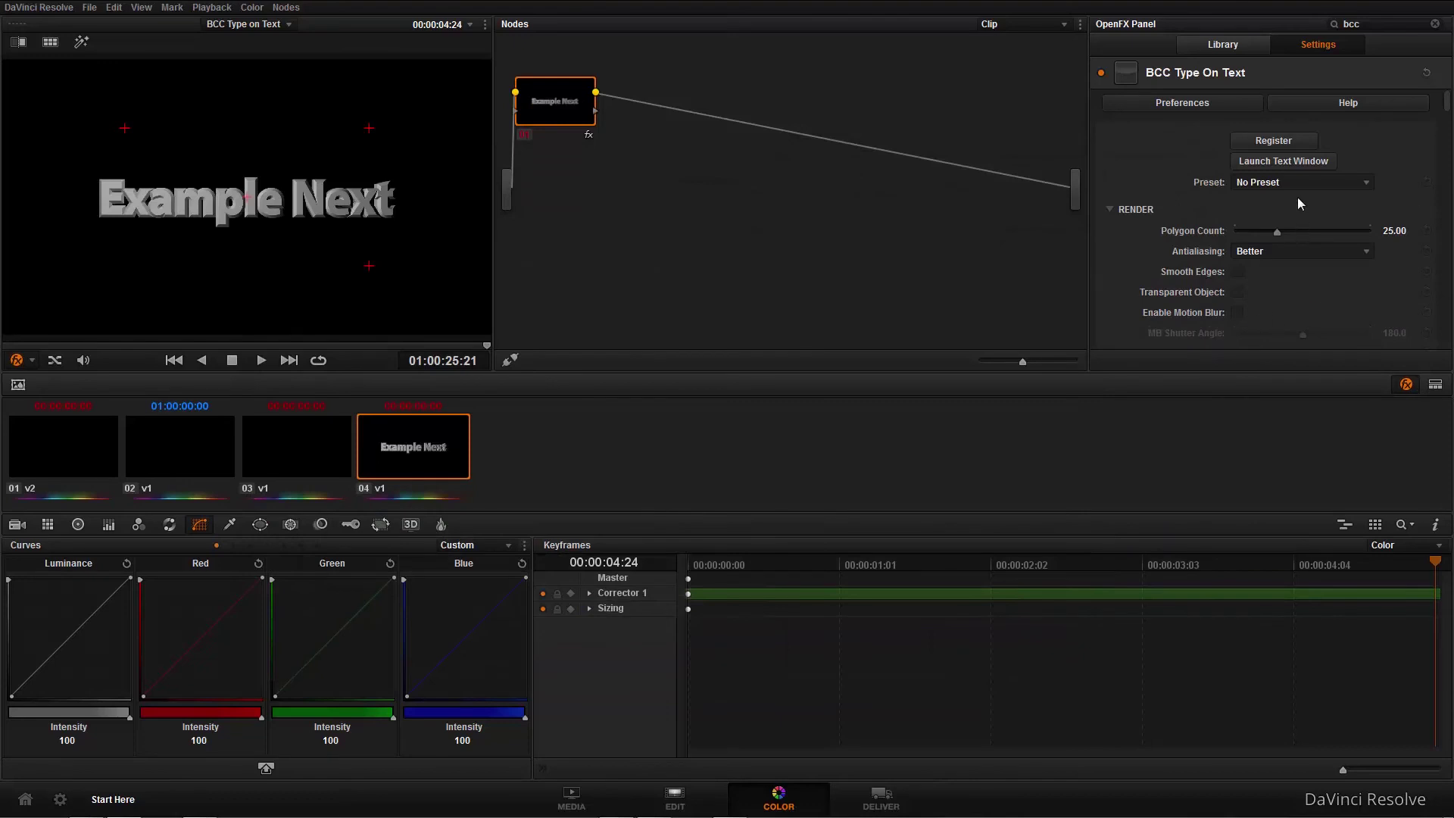
Look through the BCC Type On Text preset list for the saved Transforms Animation preset
left_click(1368, 184)
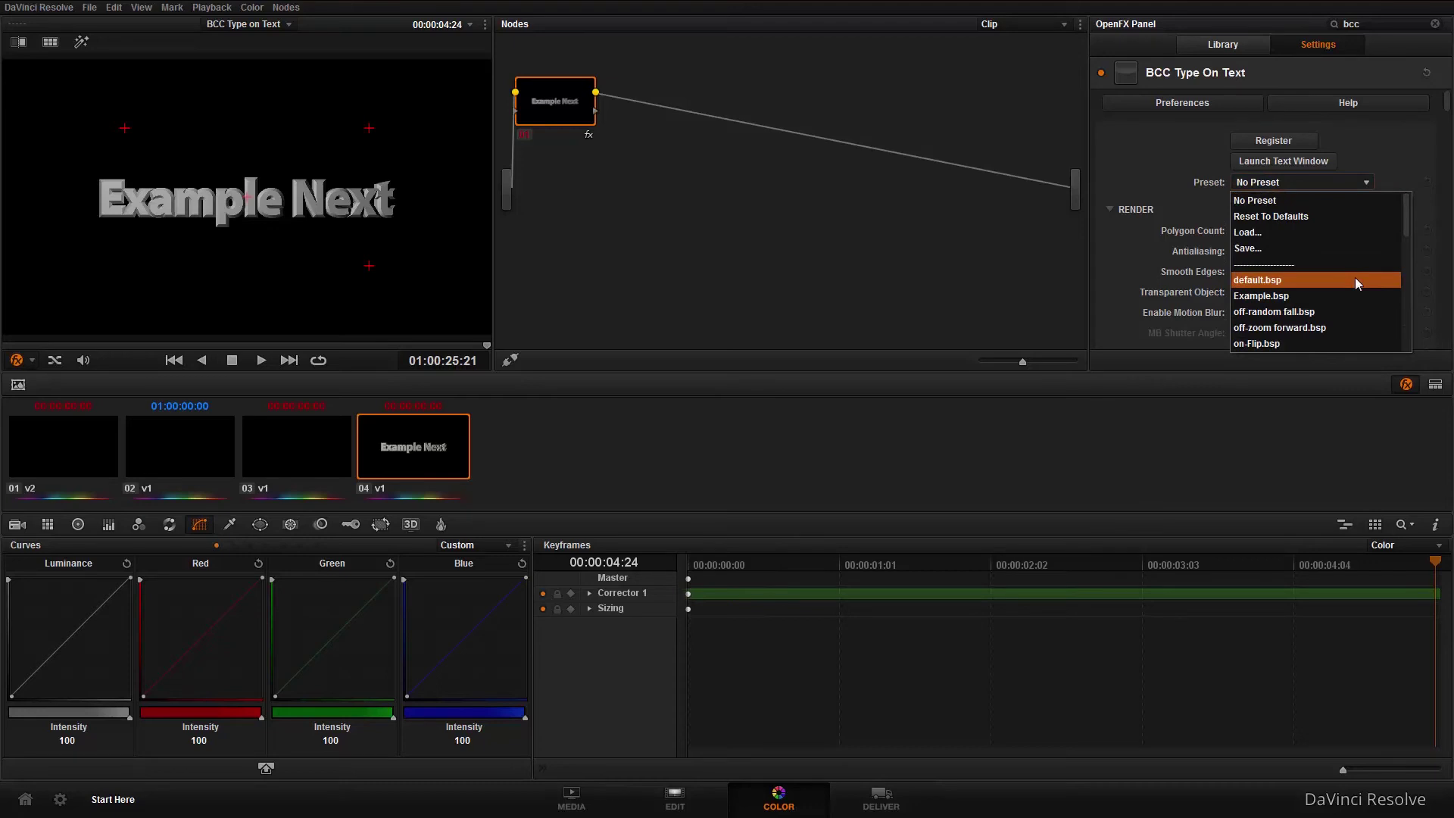
scroll(1356, 280, "down", 3)
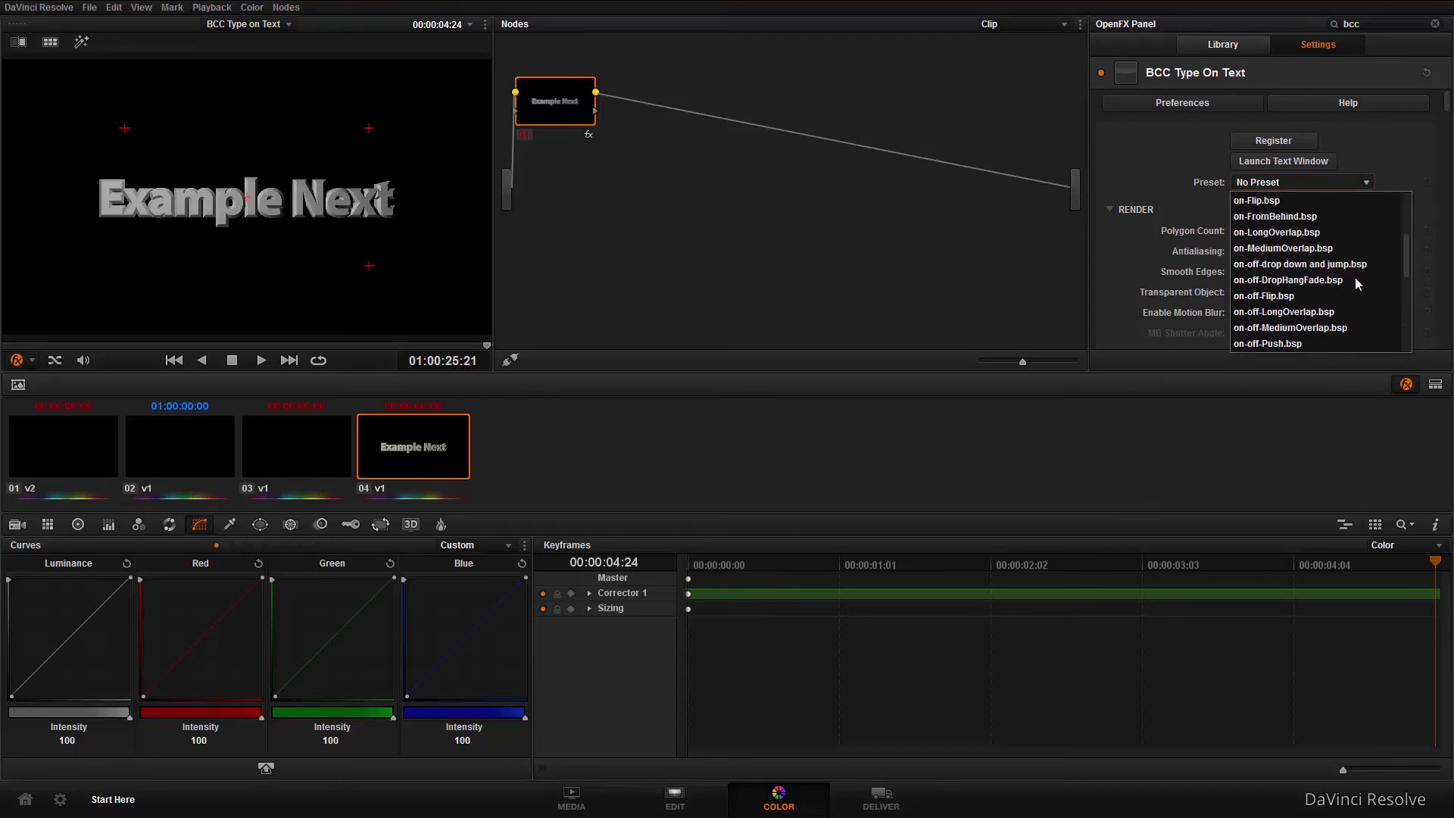
scroll(1356, 277, "down", 5)
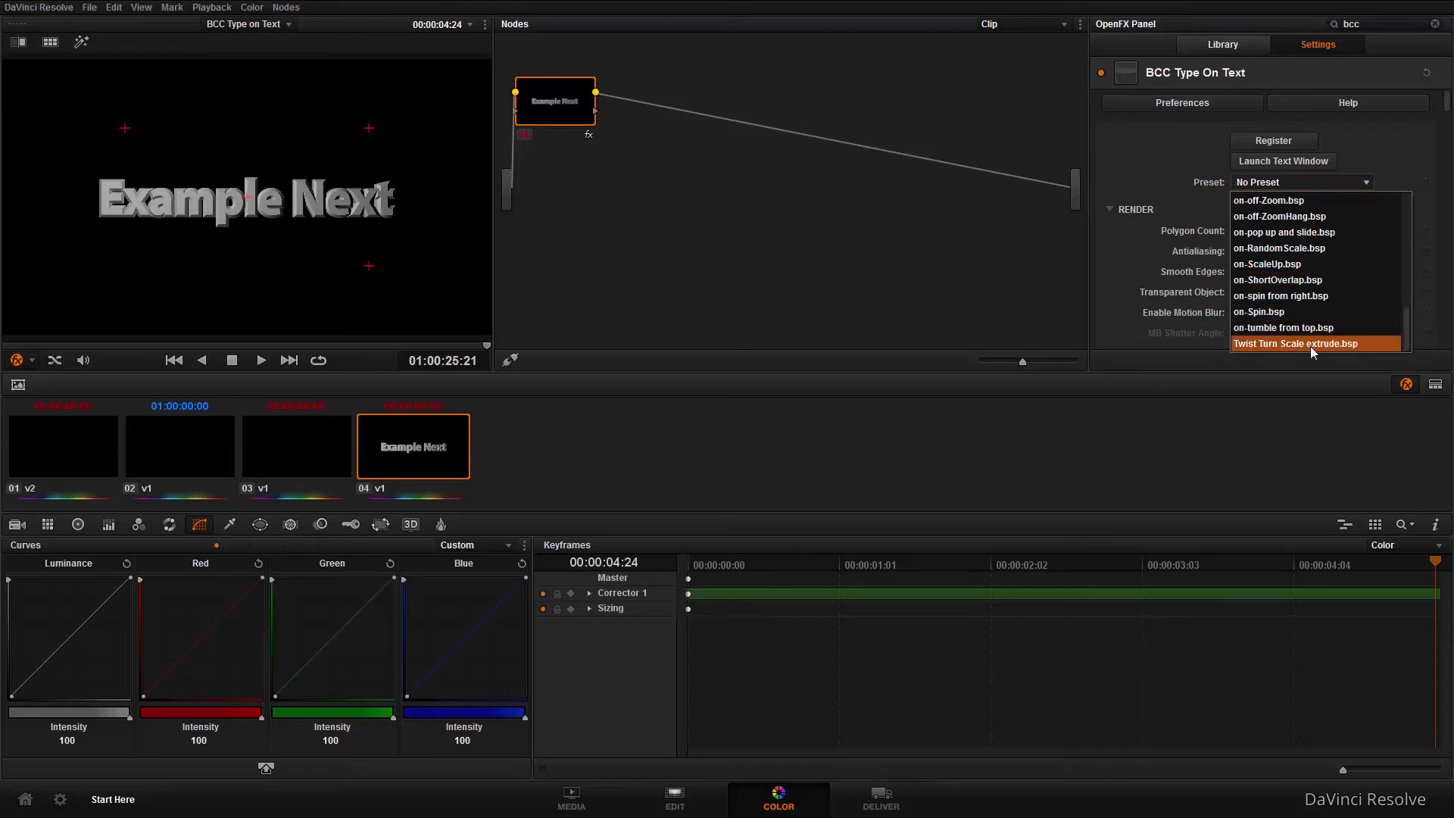
scroll(1315, 317, "up", 1)
scroll(1315, 322, "up", 5)
scroll(1316, 322, "up", 1)
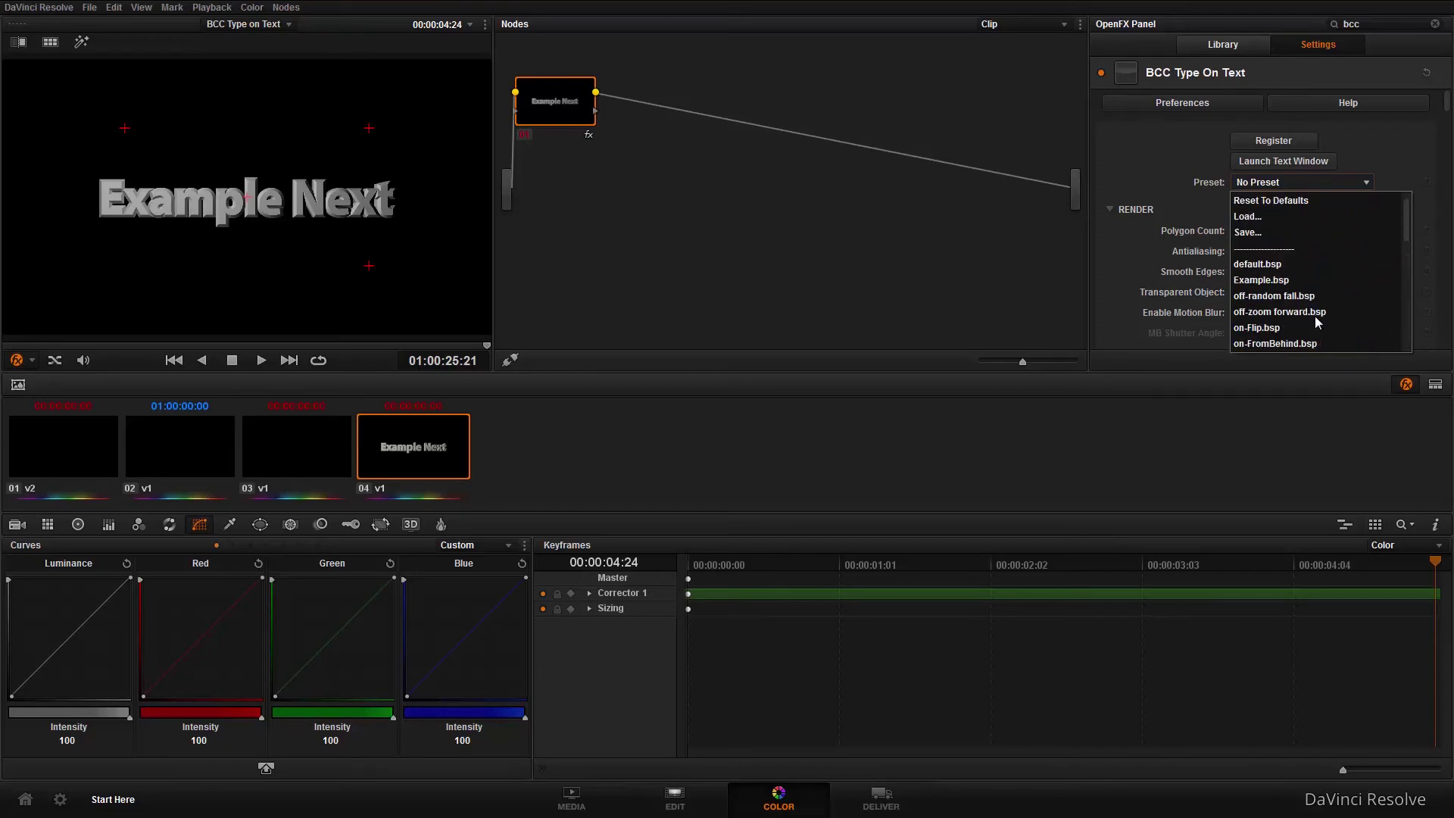
scroll(1315, 316, "down", 3)
scroll(1316, 317, "down", 5)
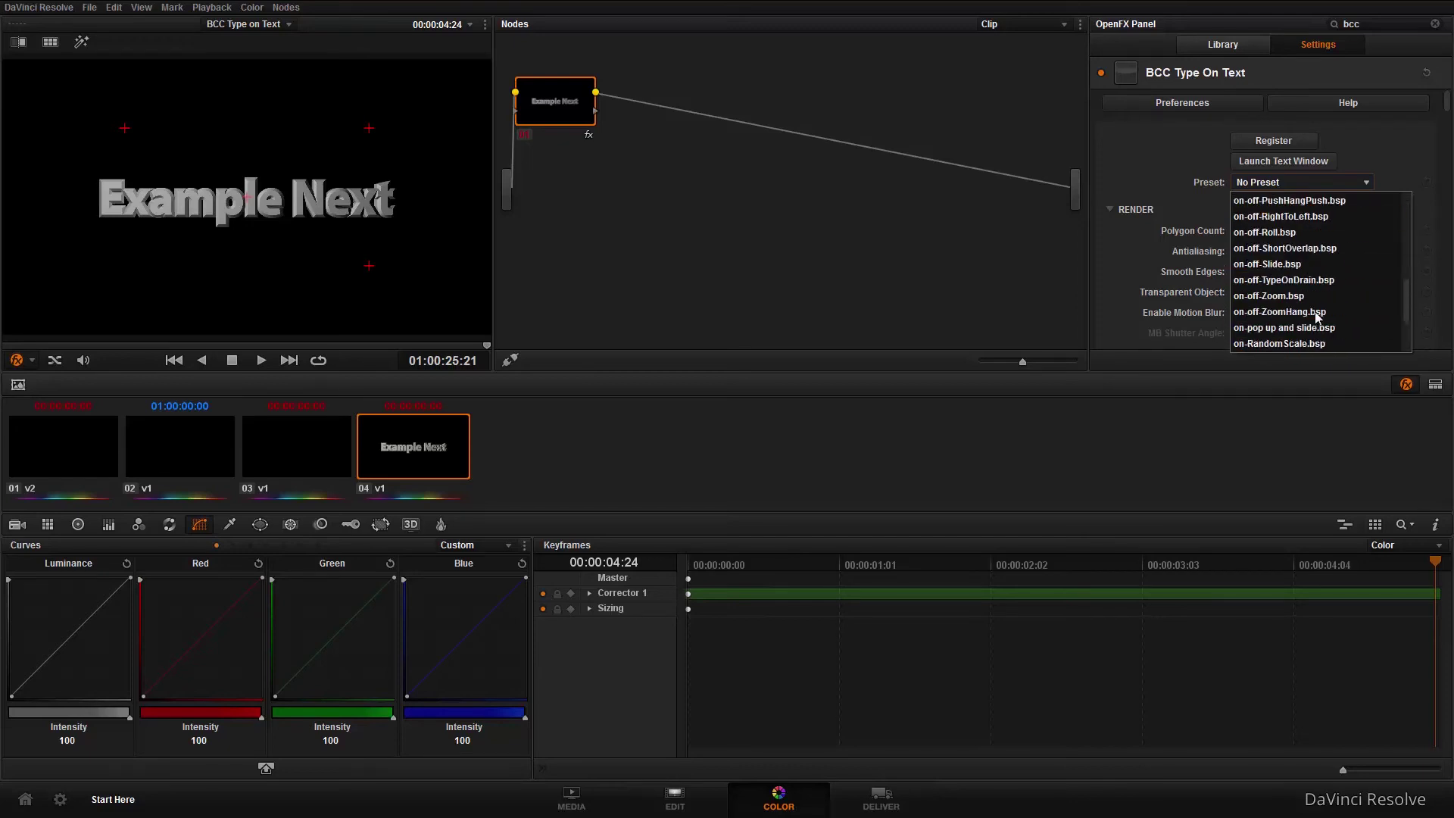
scroll(1316, 316, "up", 8)
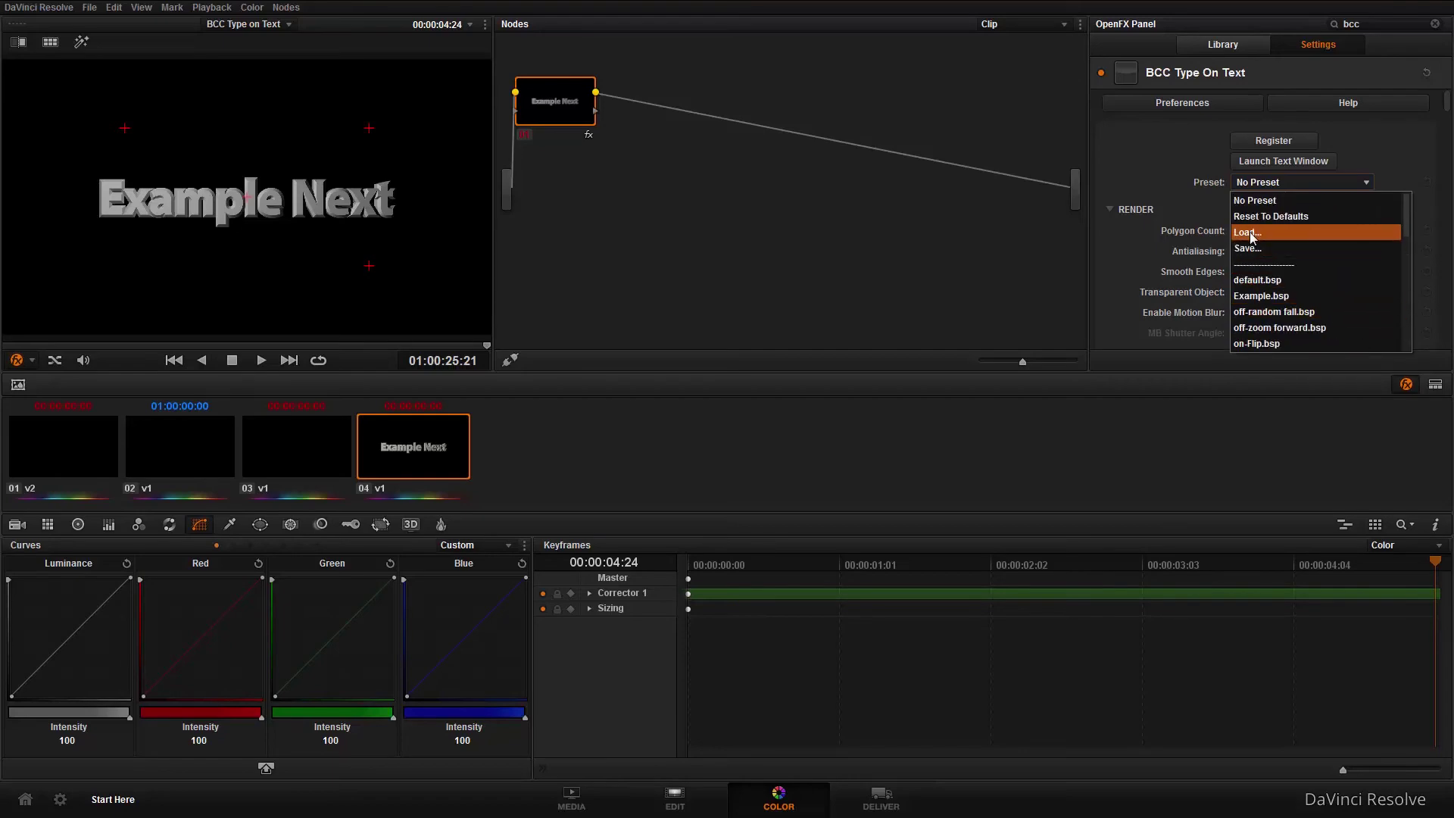
Load the Transforms Animation.bsp preset from file onto the Example Next text and scrub the playhead back to 00:00:00:00
left_click(1251, 235)
left_click_drag(712, 132, 700, 339)
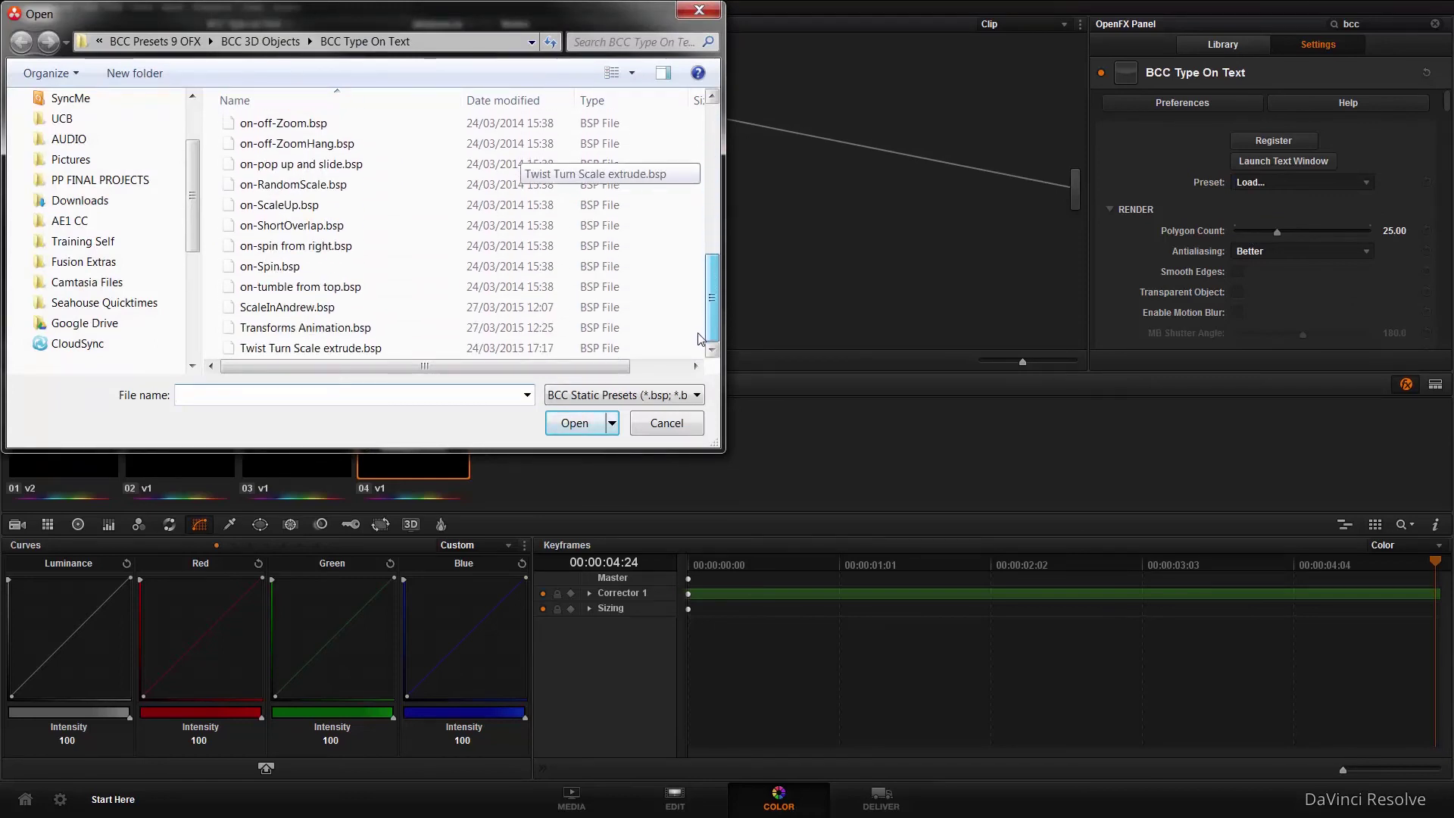
left_click(305, 328)
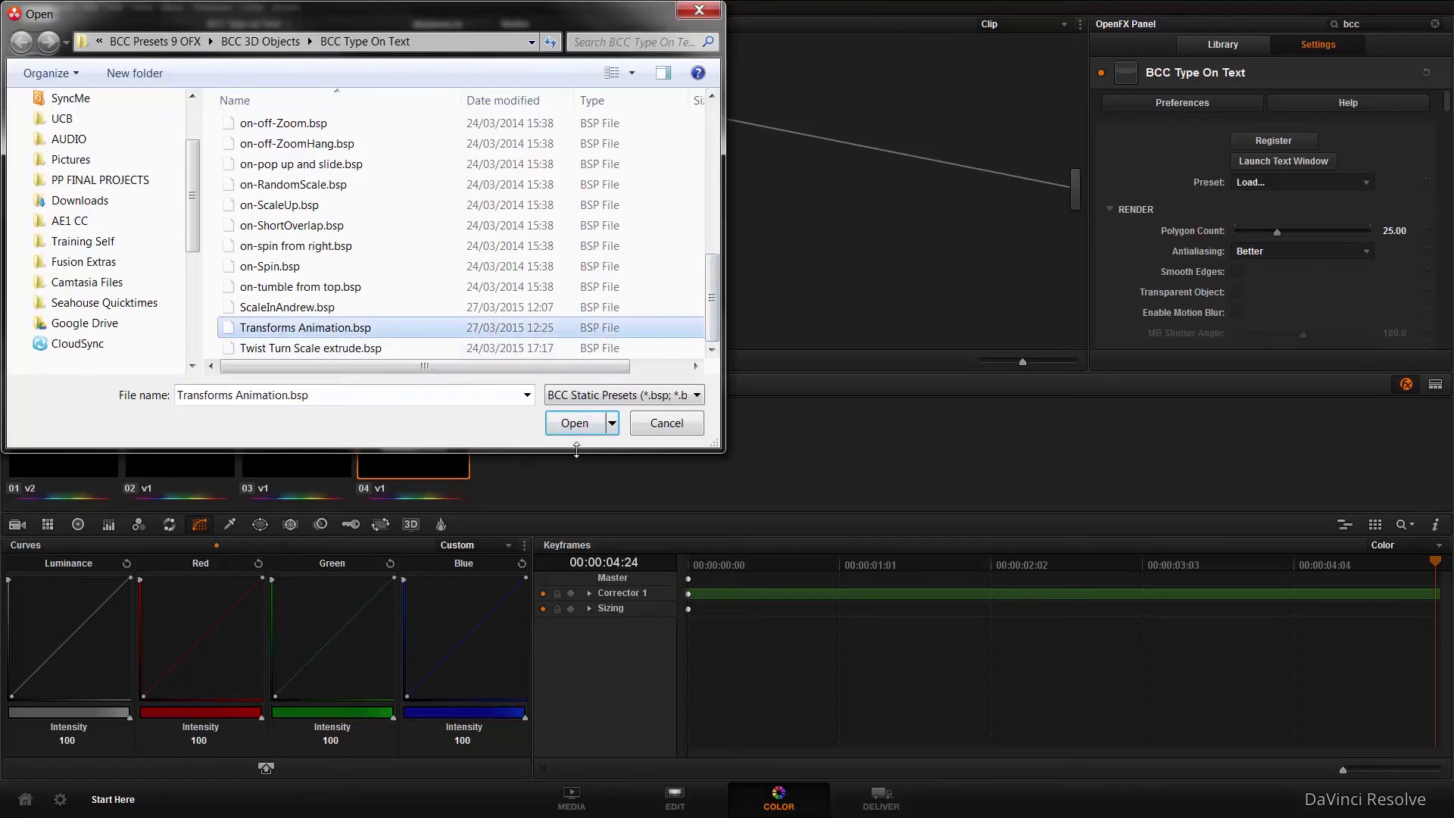
left_click(575, 424)
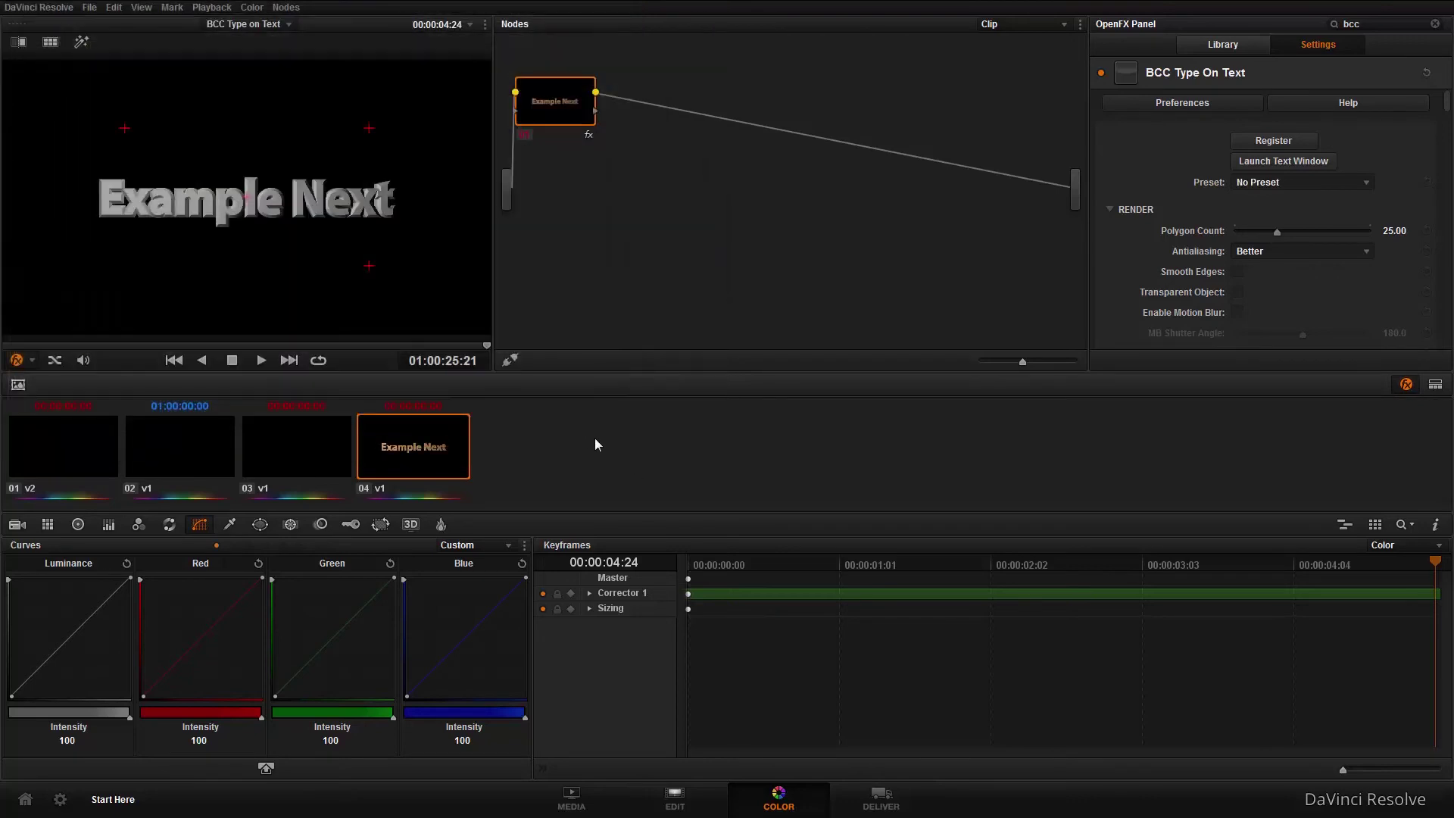
left_click_drag(1424, 561, 947, 565)
left_click_drag(1052, 565, 685, 587)
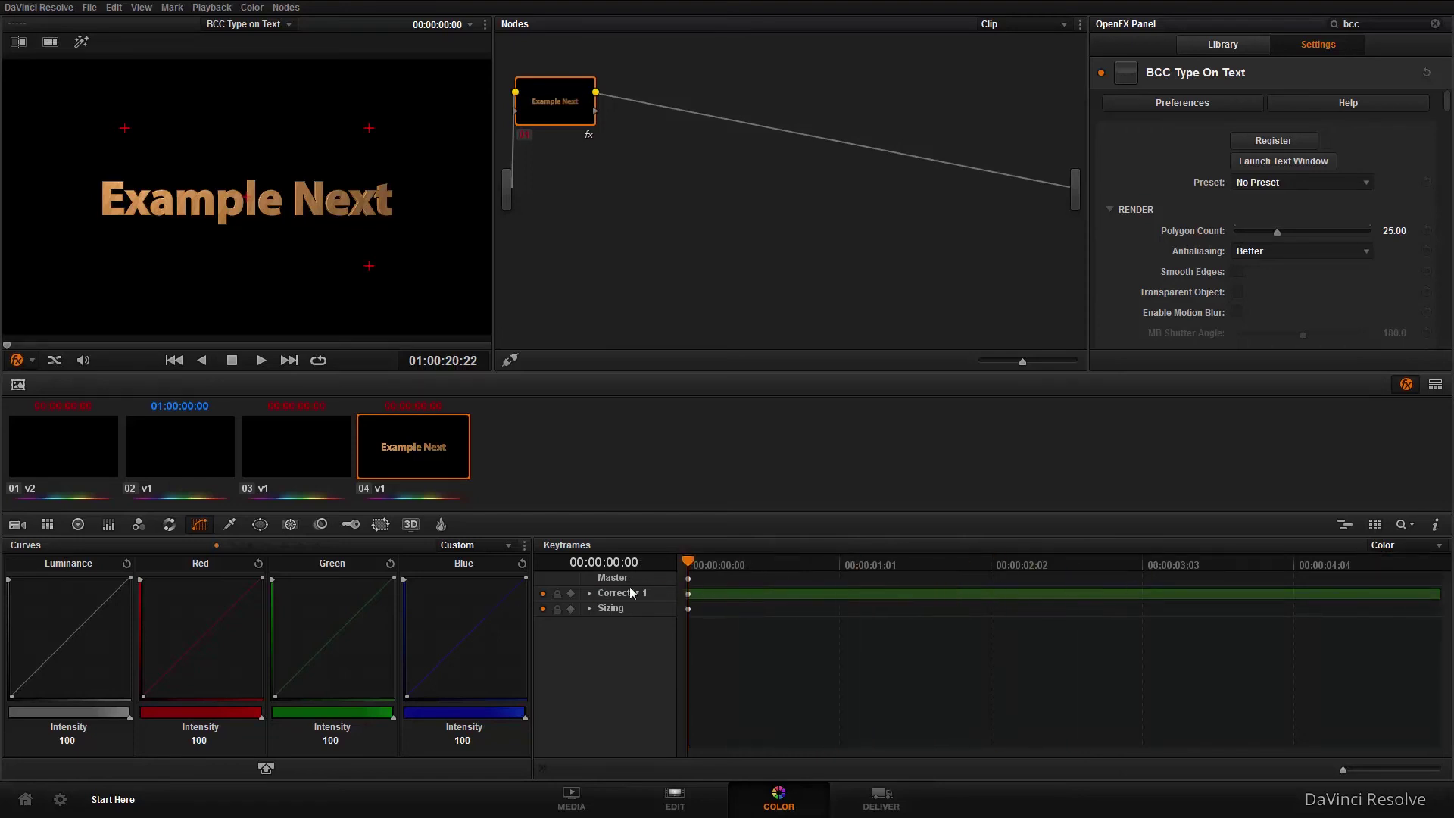
Reset all grades and nodes on clip 04
left_click(286, 8)
left_click(688, 275)
right_click(635, 166)
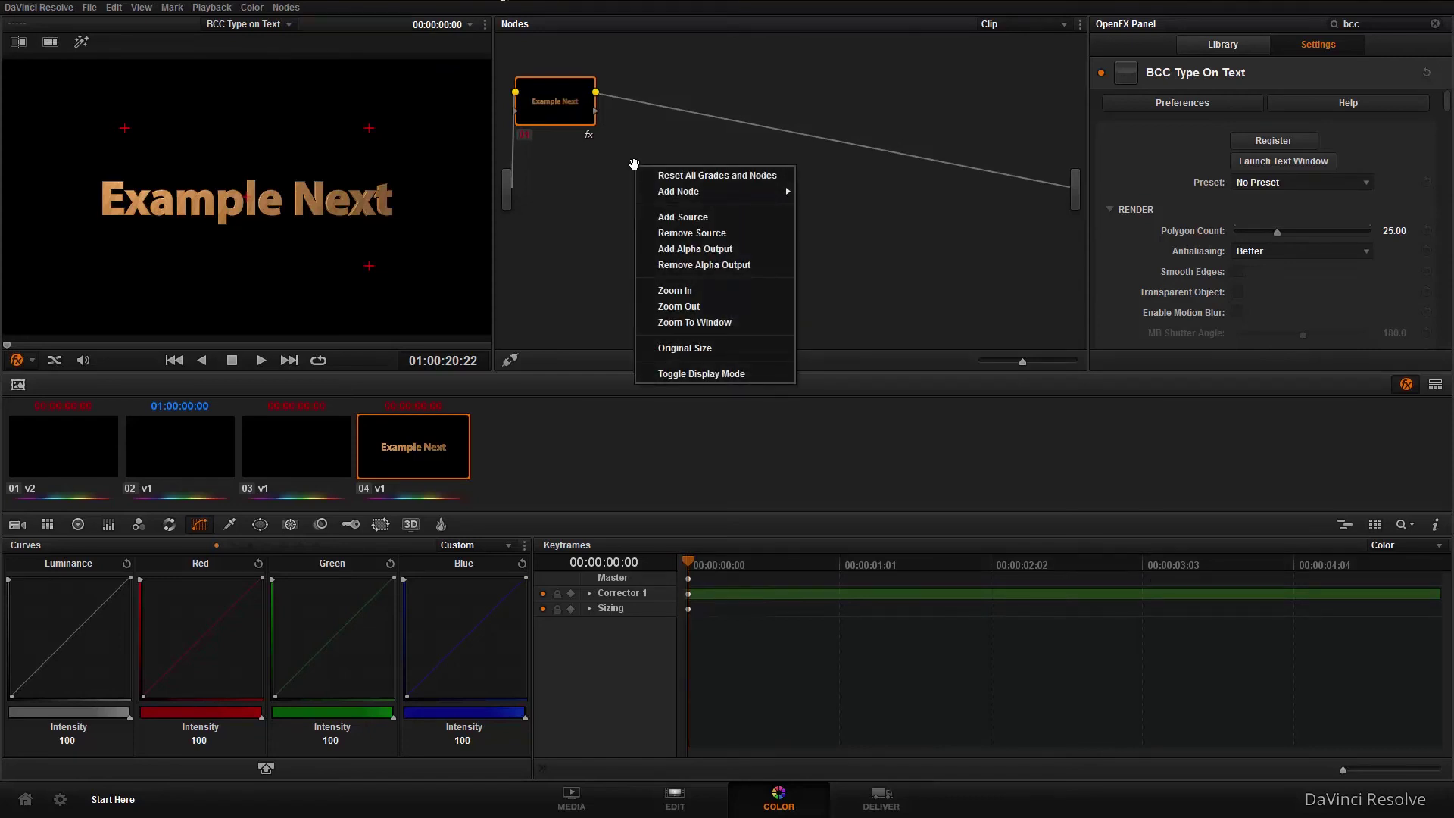
left_click(700, 177)
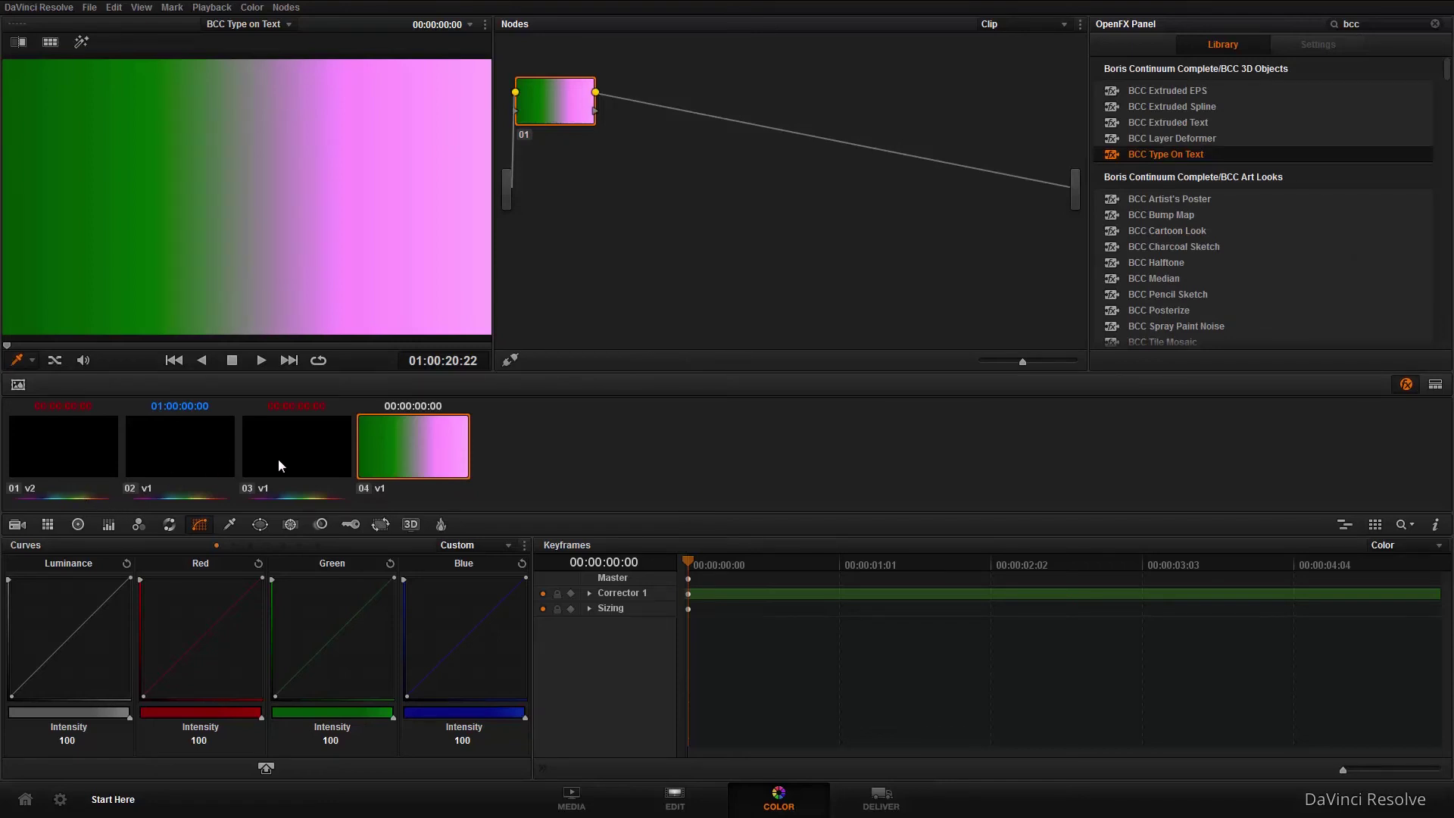
Copy the animated text grade from clip 03 with the playhead at 00:00:00:00 and paste it onto clip 04
key("Up")
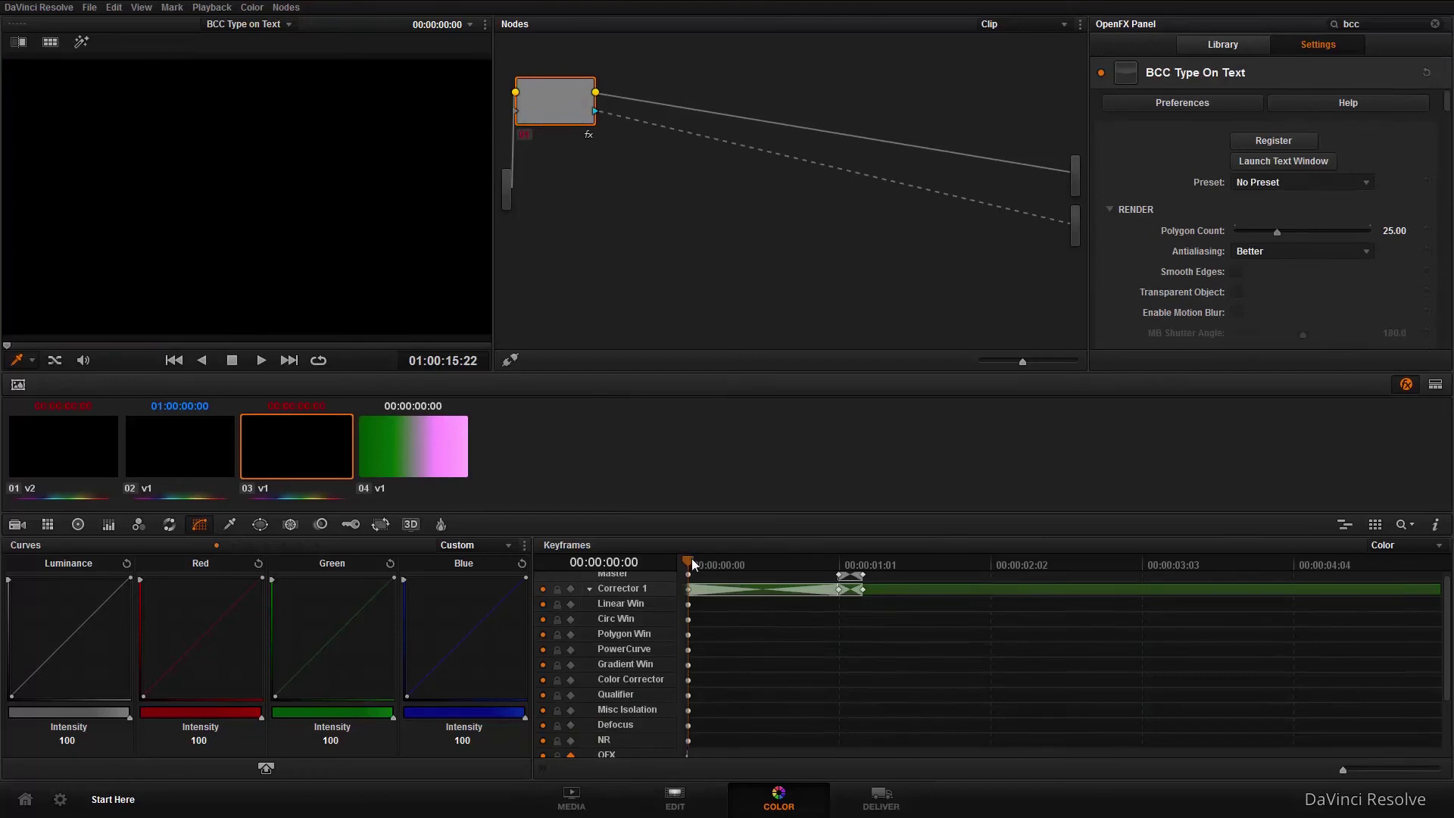
mouse_move(693, 564)
left_mouse_down()
mouse_move(889, 566)
mouse_move(674, 569)
left_mouse_up()
left_click(114, 8)
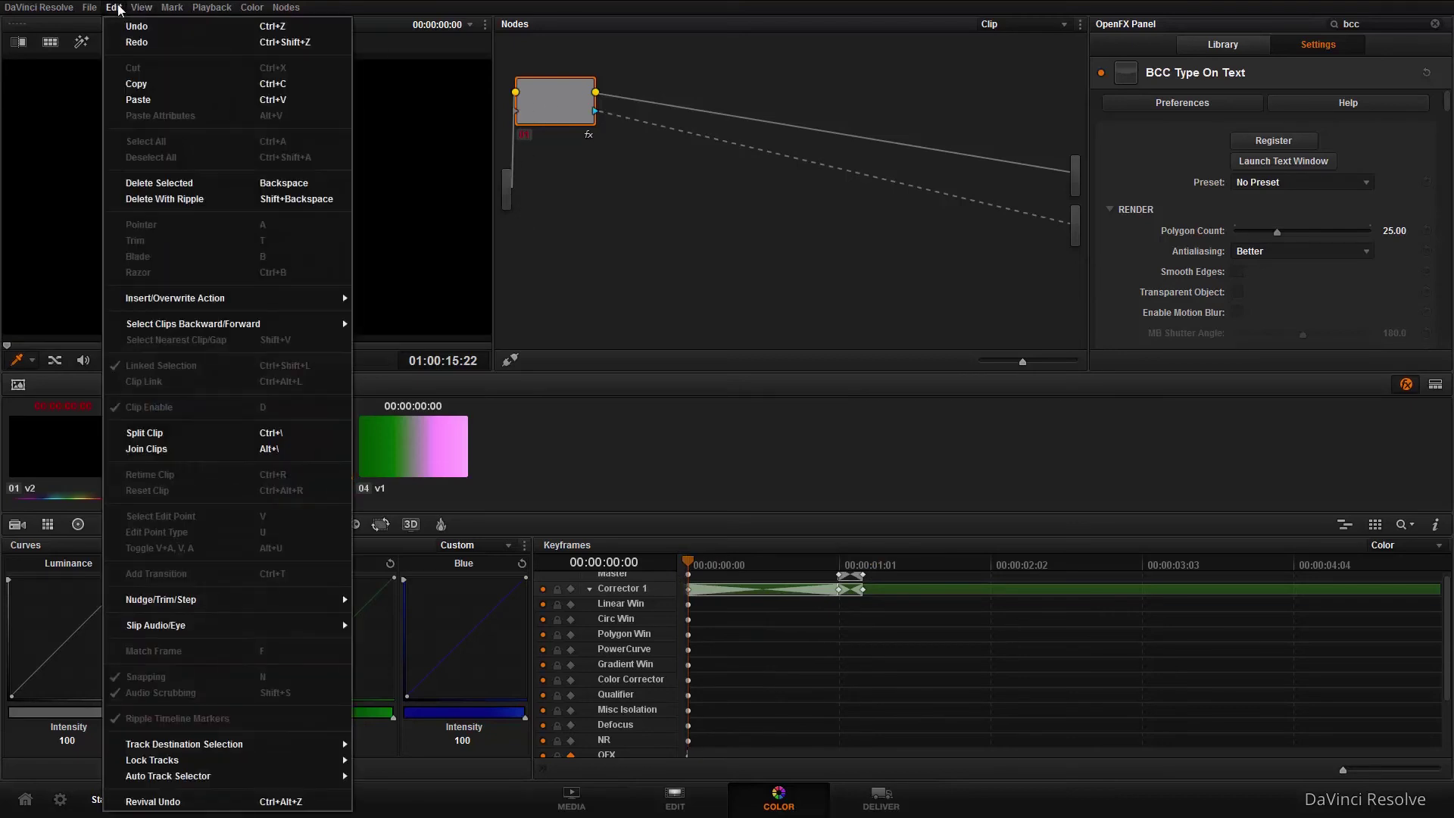
left_click(130, 84)
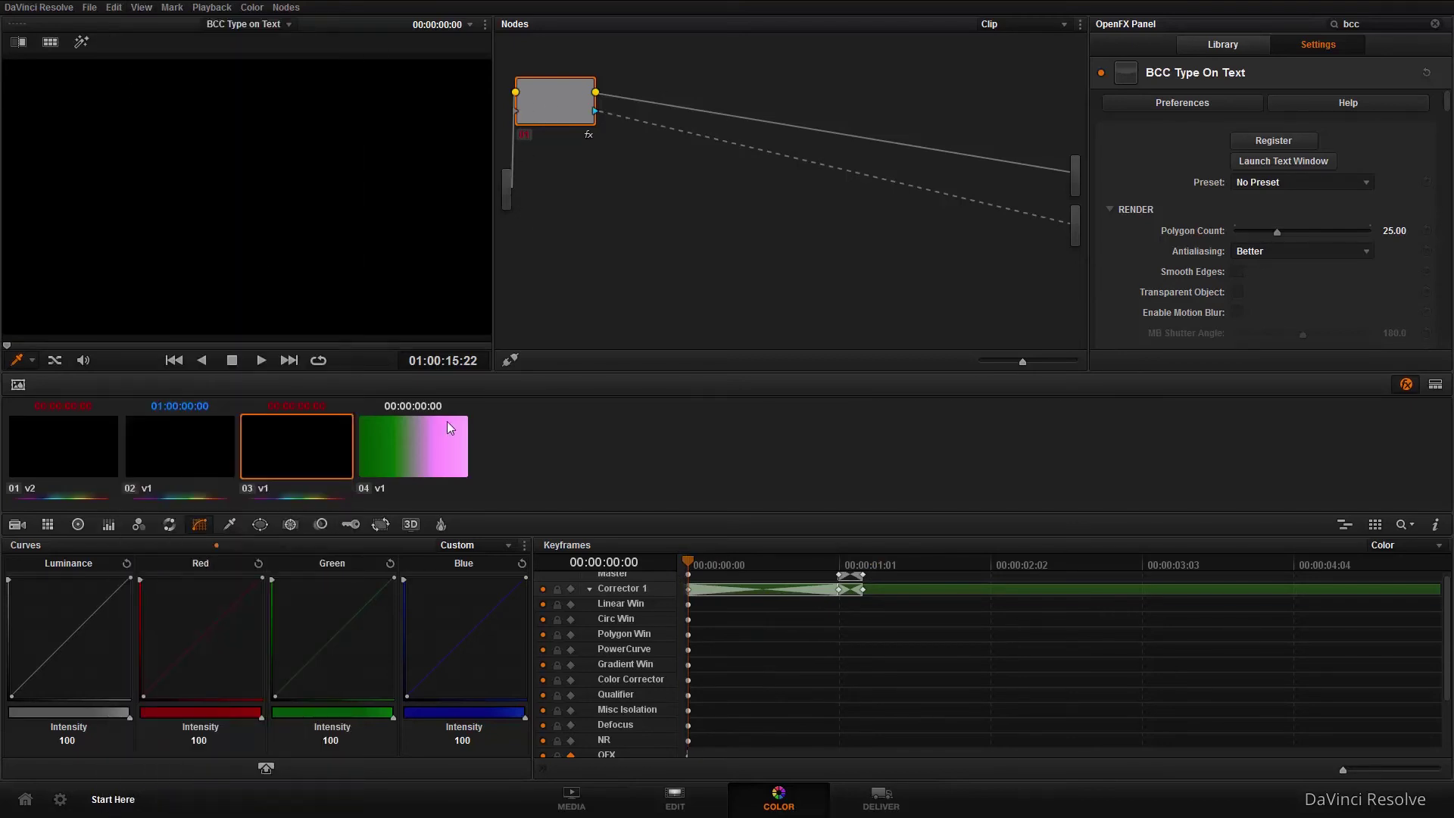
left_click(449, 449)
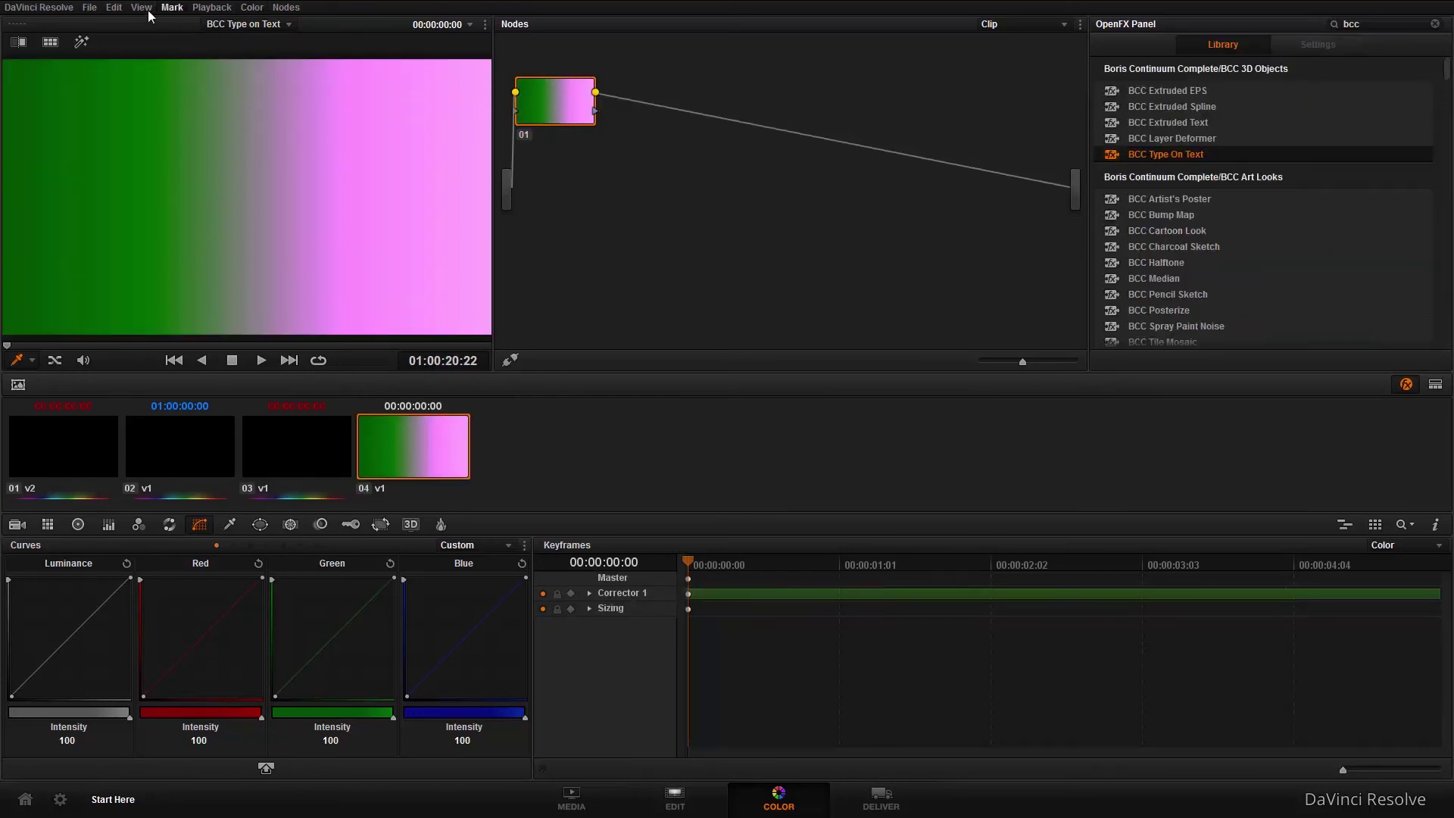
left_click(118, 8)
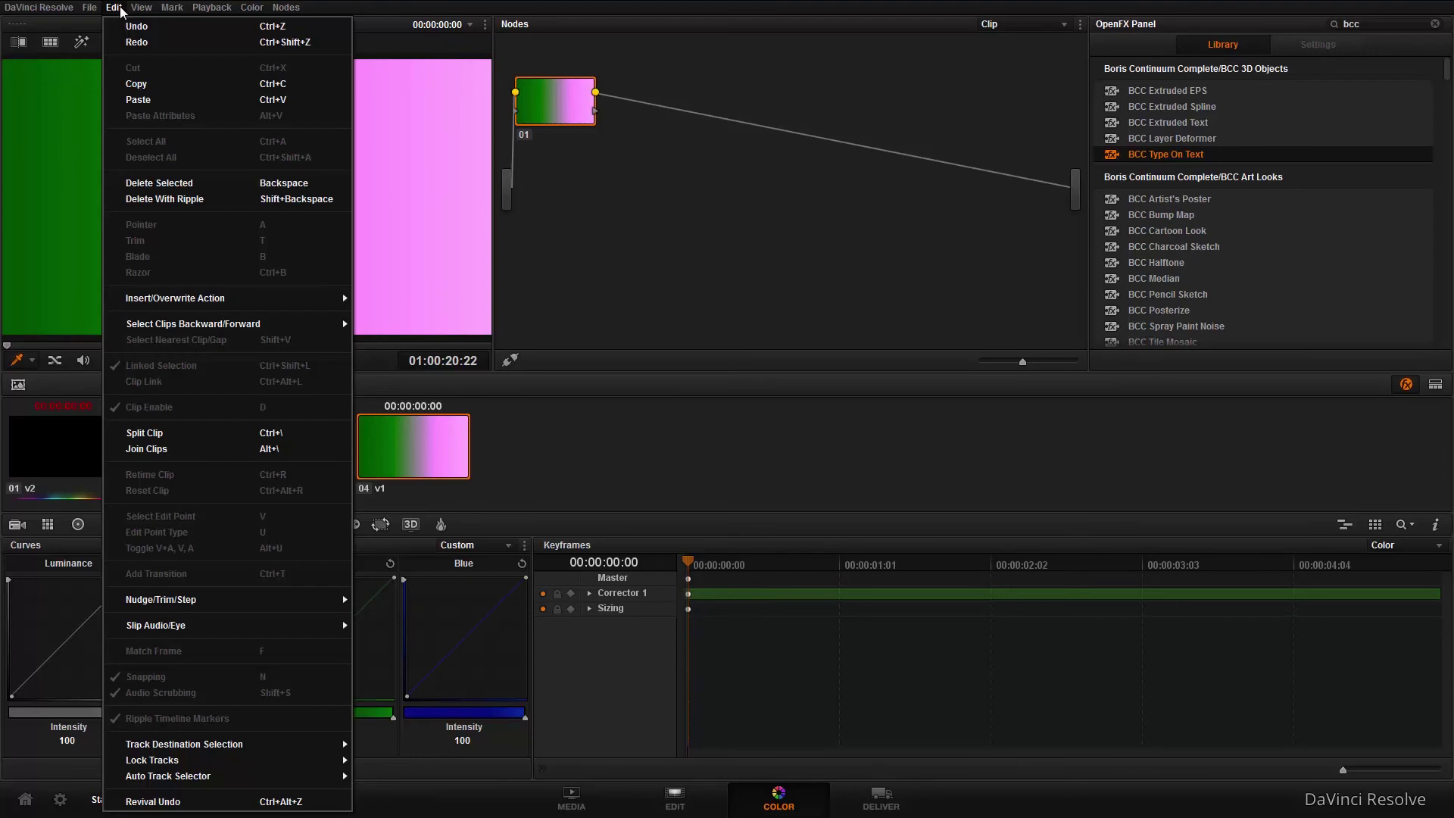
left_click(138, 100)
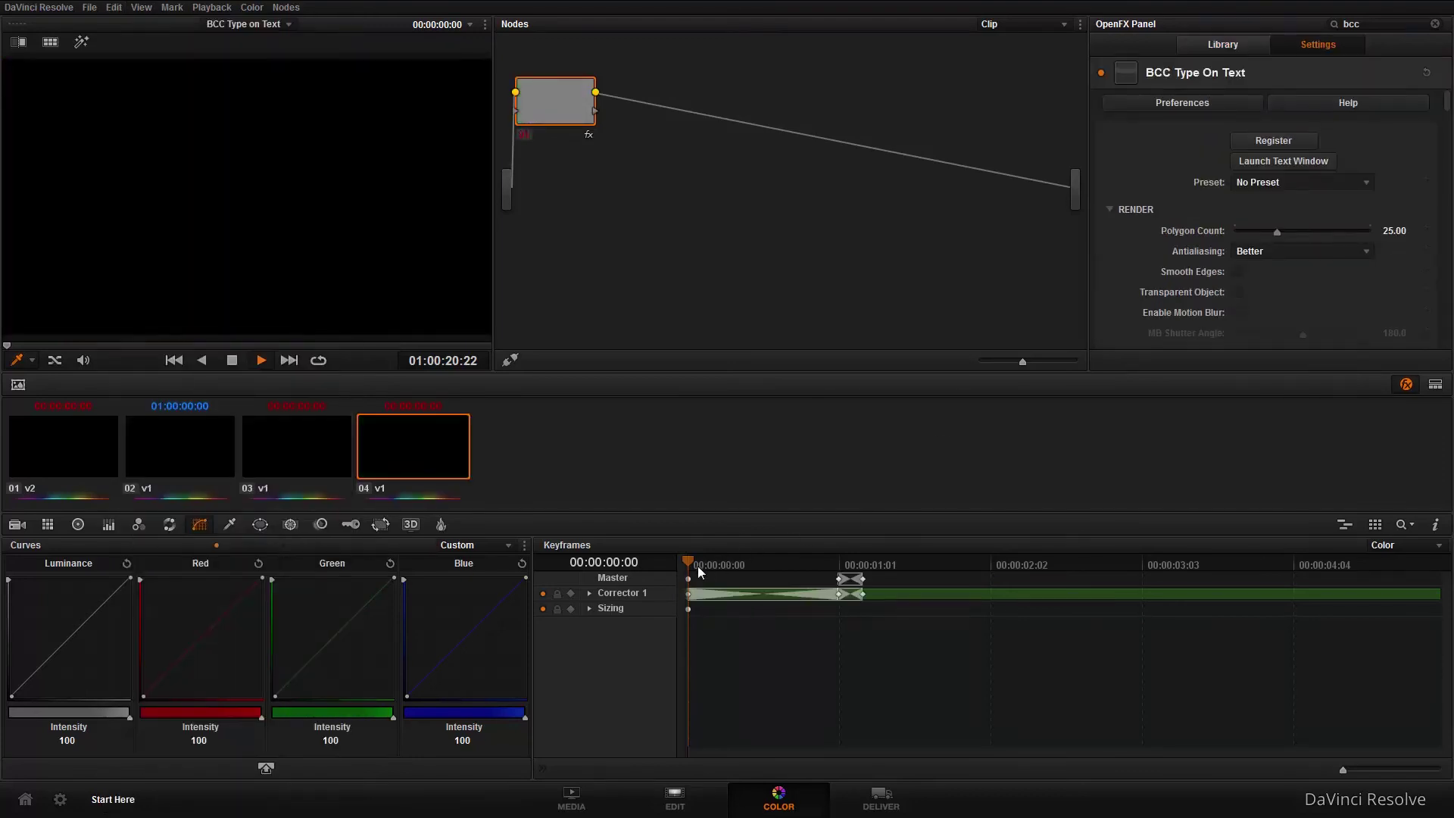
Play back the pasted text animation on clip 04 and check which timelines are available in the viewer
key("space")
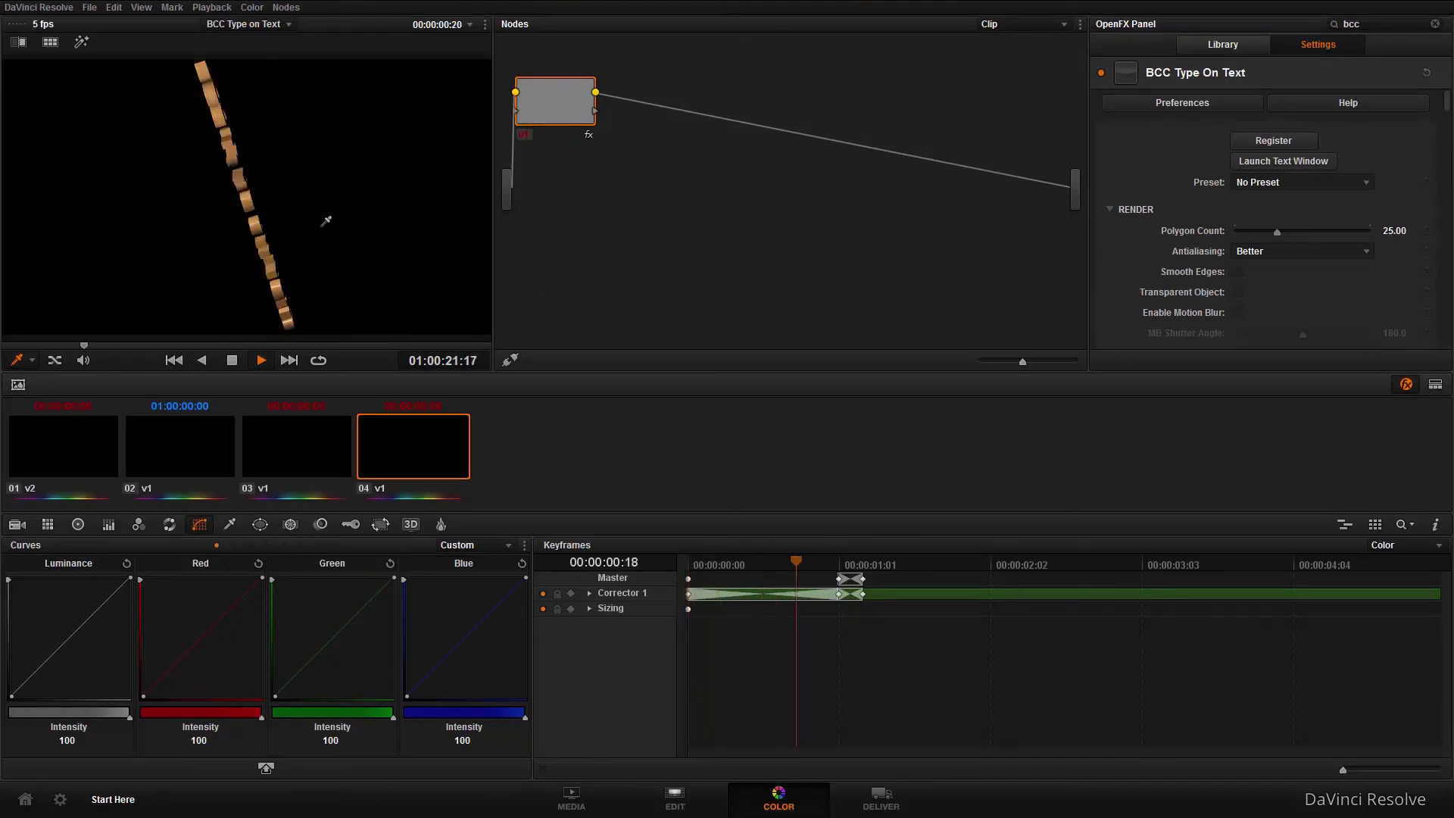
key("space")
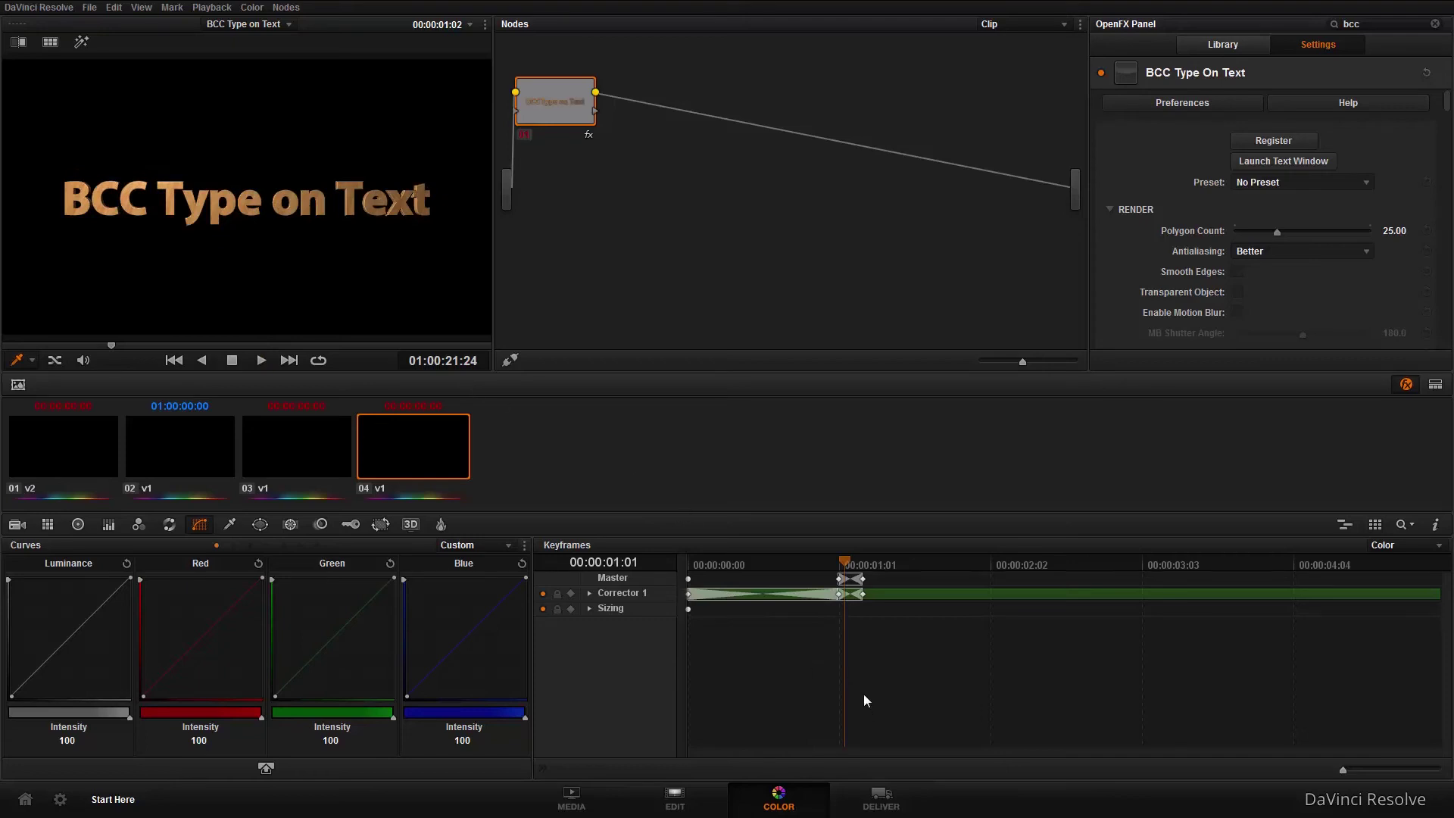
left_click(263, 25)
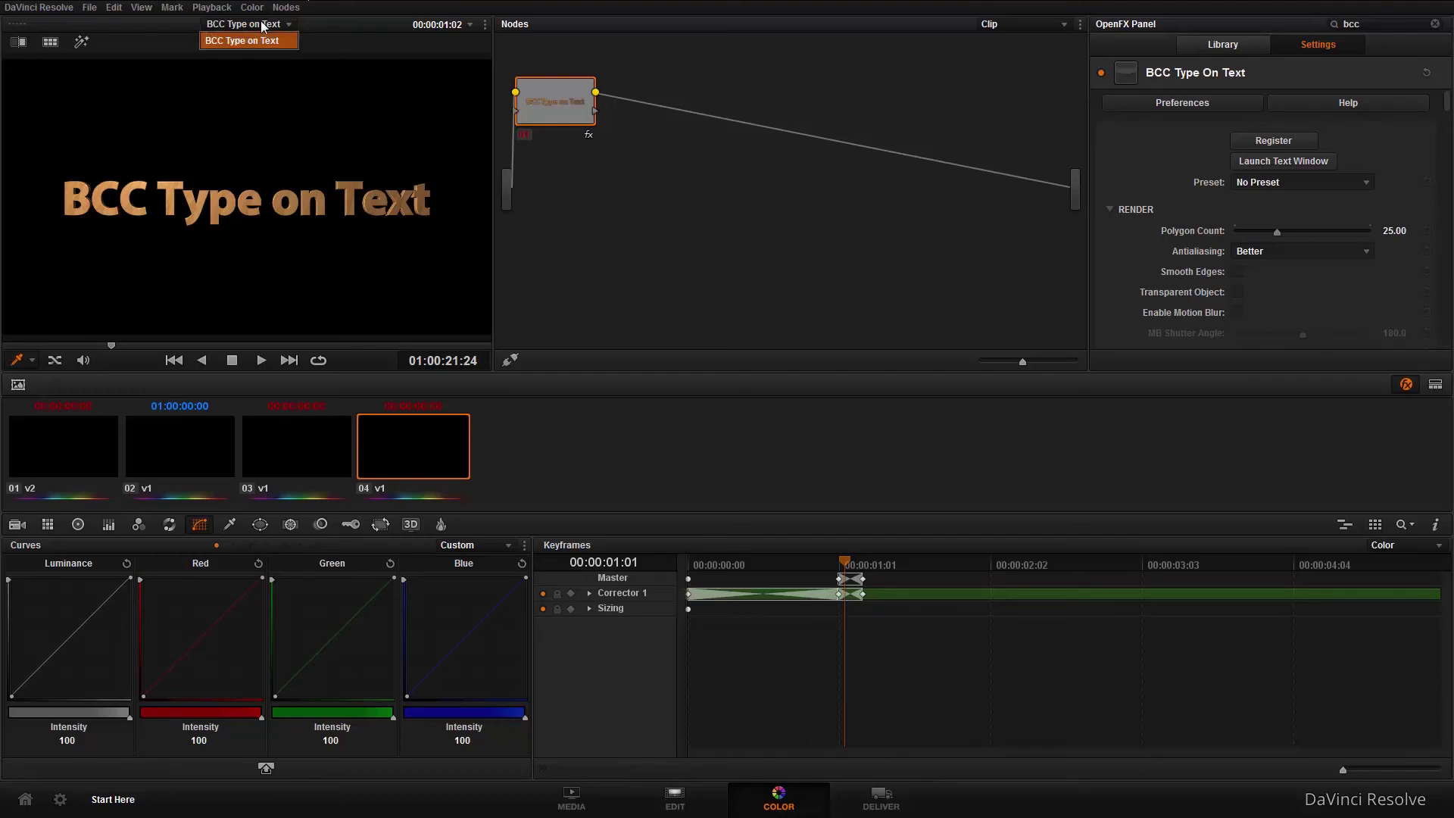
left_click(262, 25)
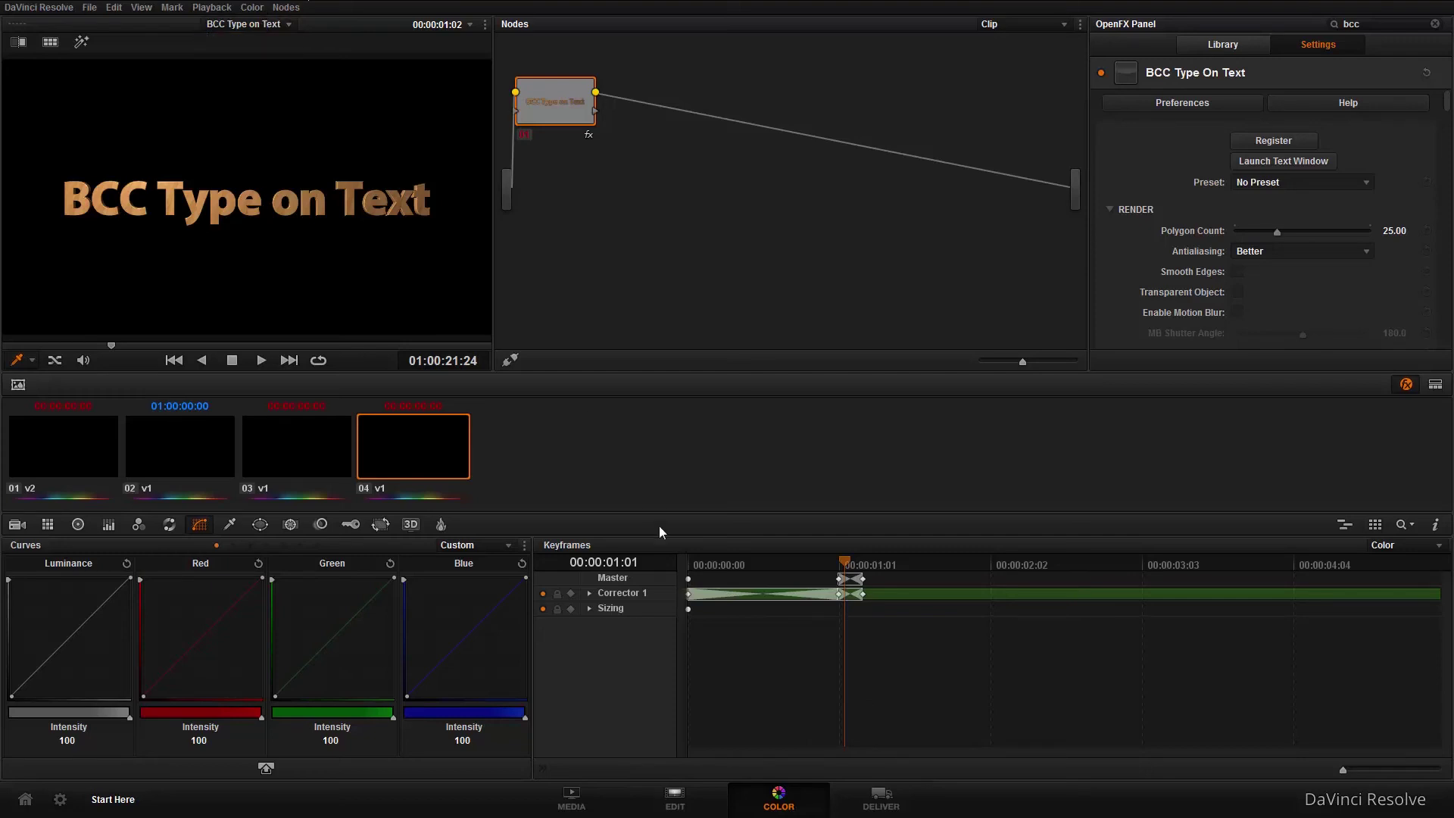
Create a new timeline named Timeline 2 from the UW226H.mov clip in the media pool
left_click(675, 799)
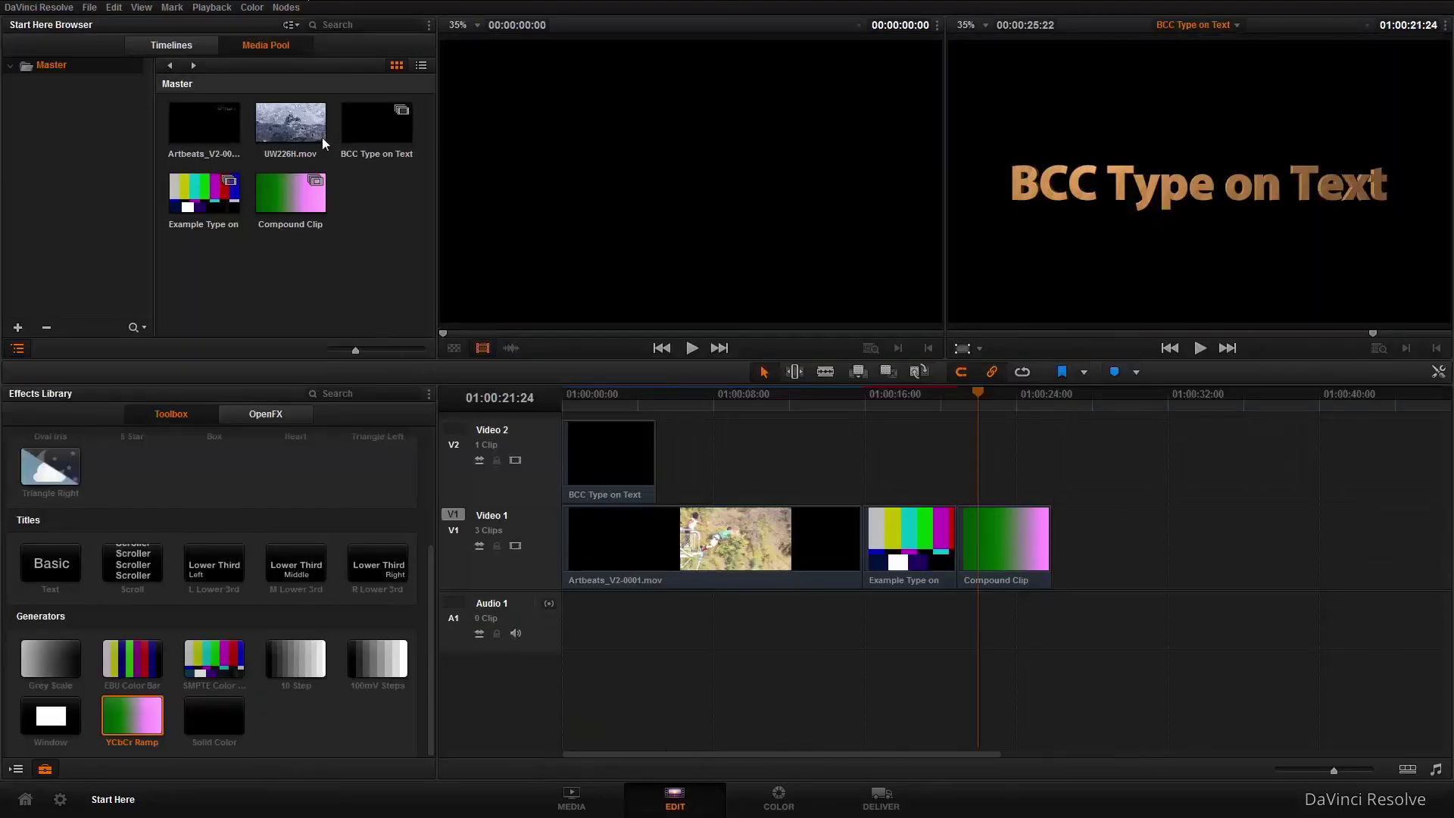
left_click(277, 122)
right_click(278, 126)
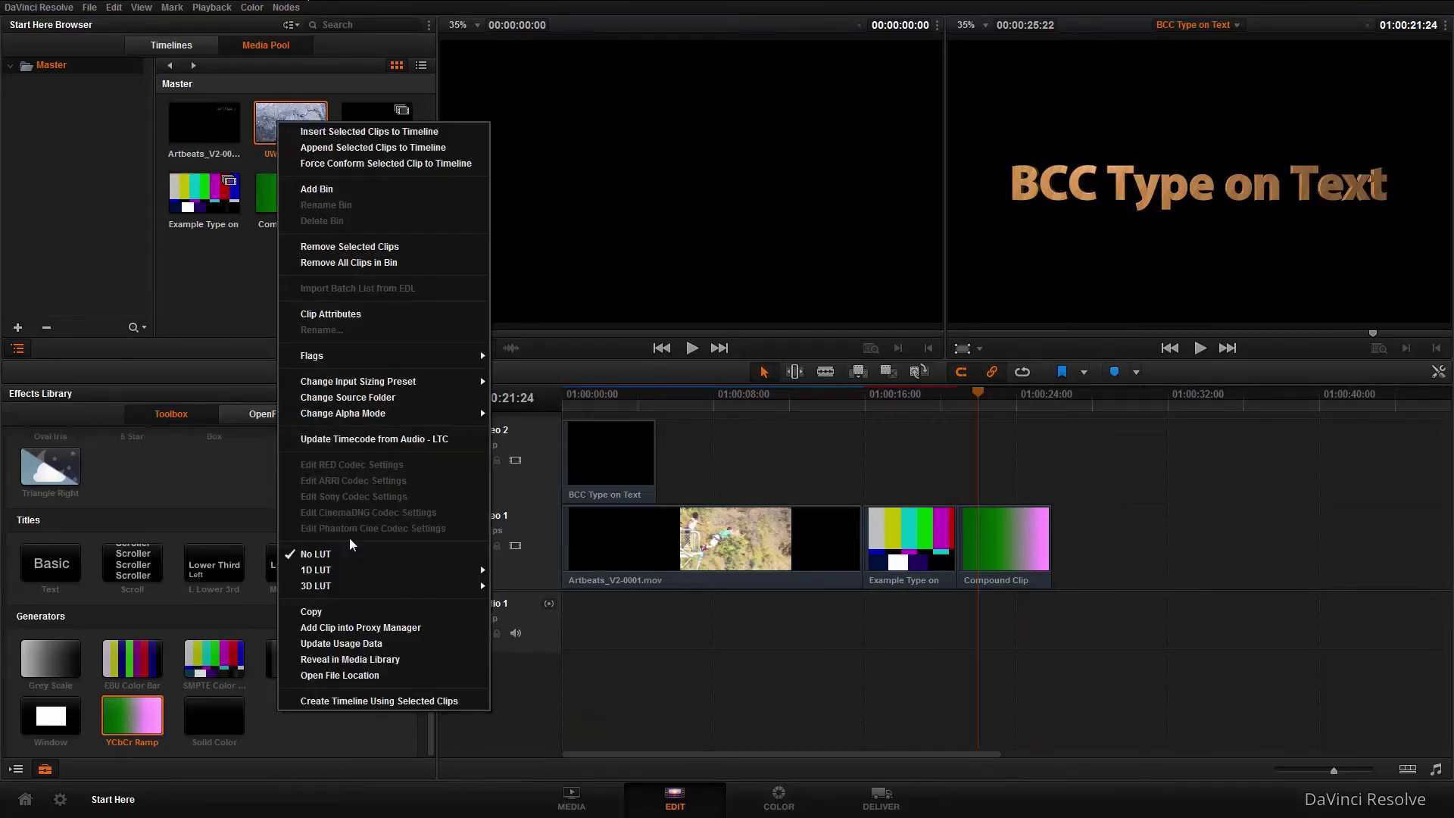
left_click(409, 706)
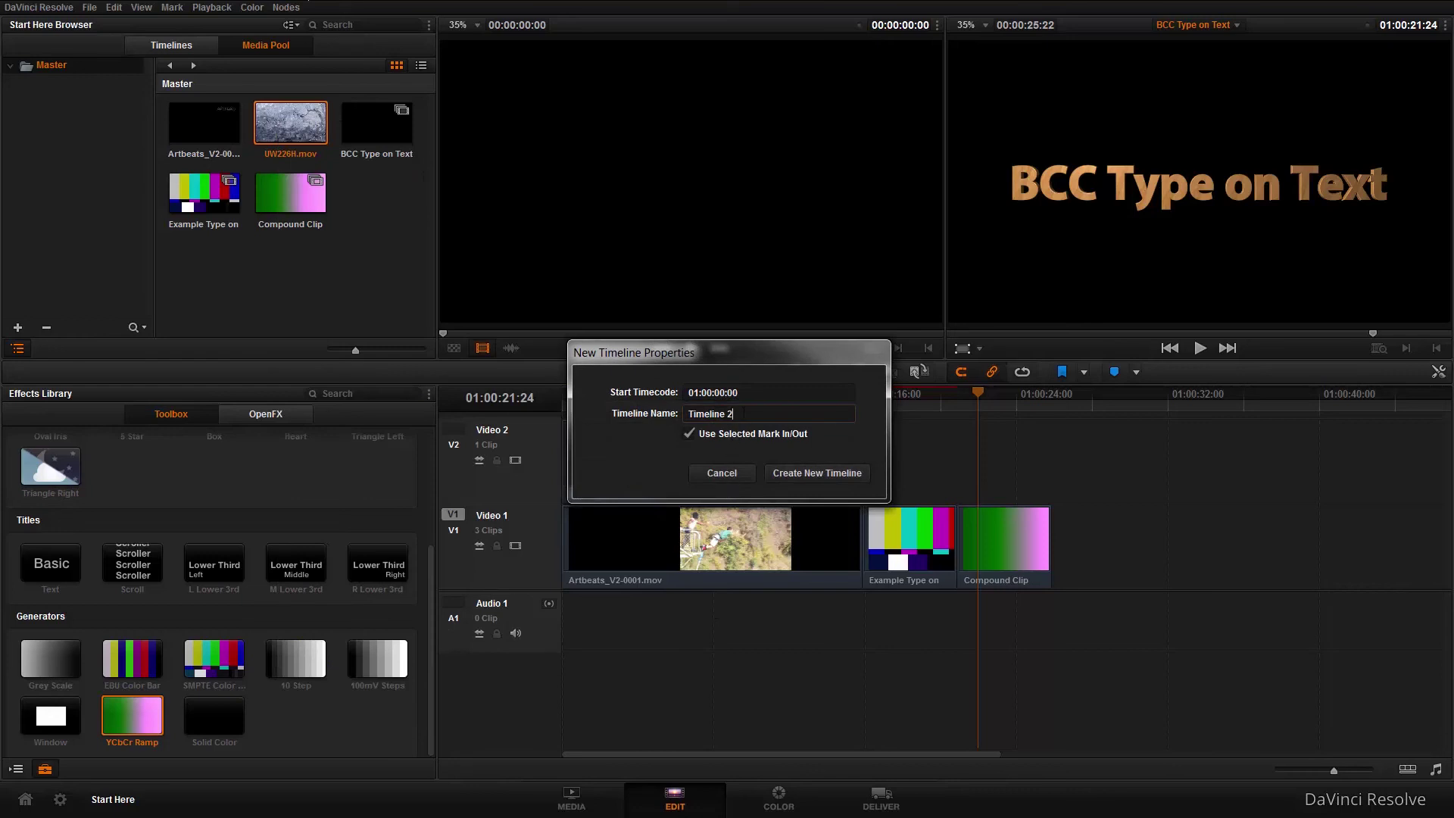
left_click(812, 475)
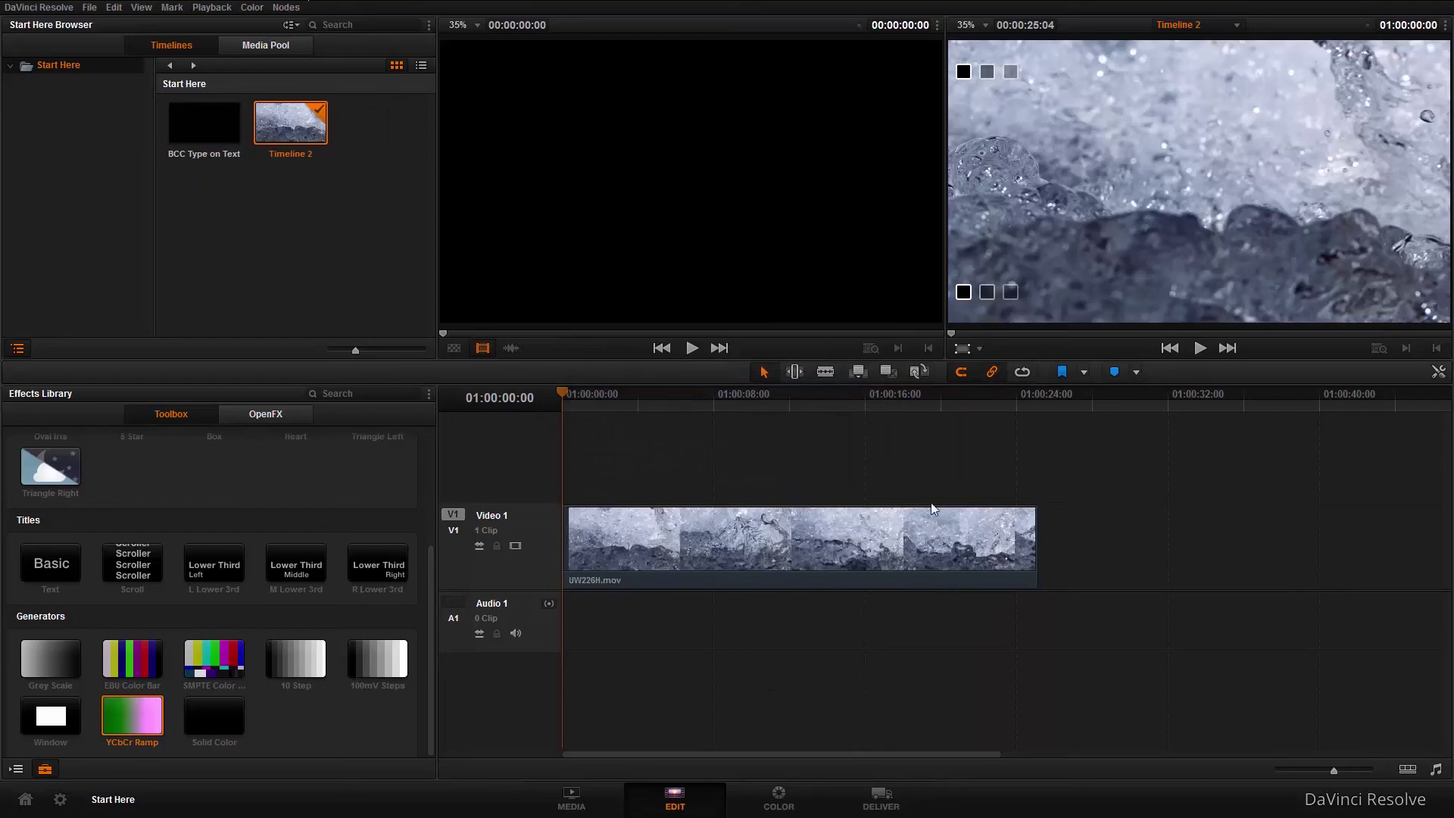
Place a Solid Color generator on Video 2 at the start of Timeline 2 and convert it into Compound Clip 1
left_click_drag(567, 393, 545, 443)
left_click_drag(218, 720, 560, 480)
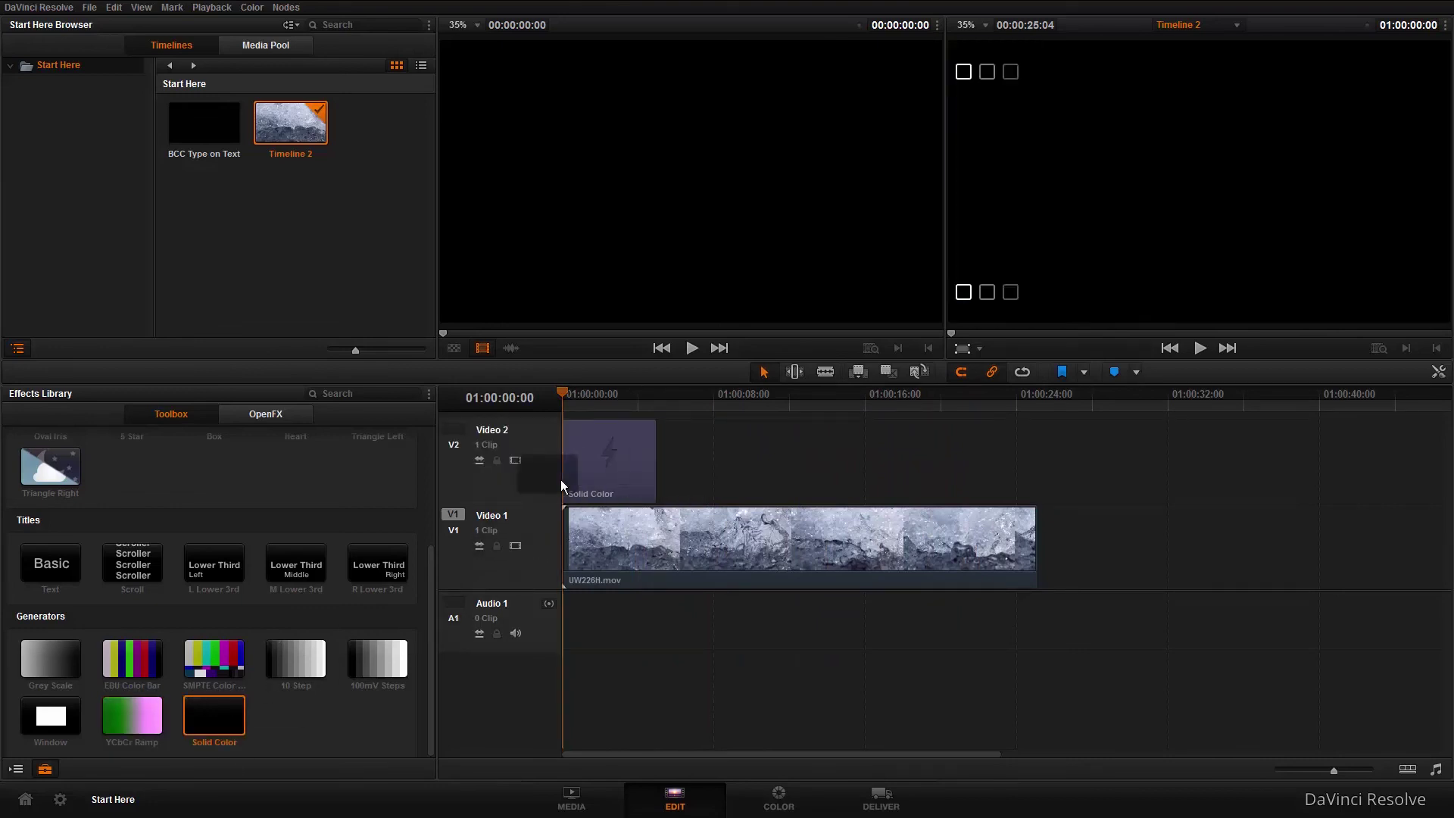
right_click(606, 474)
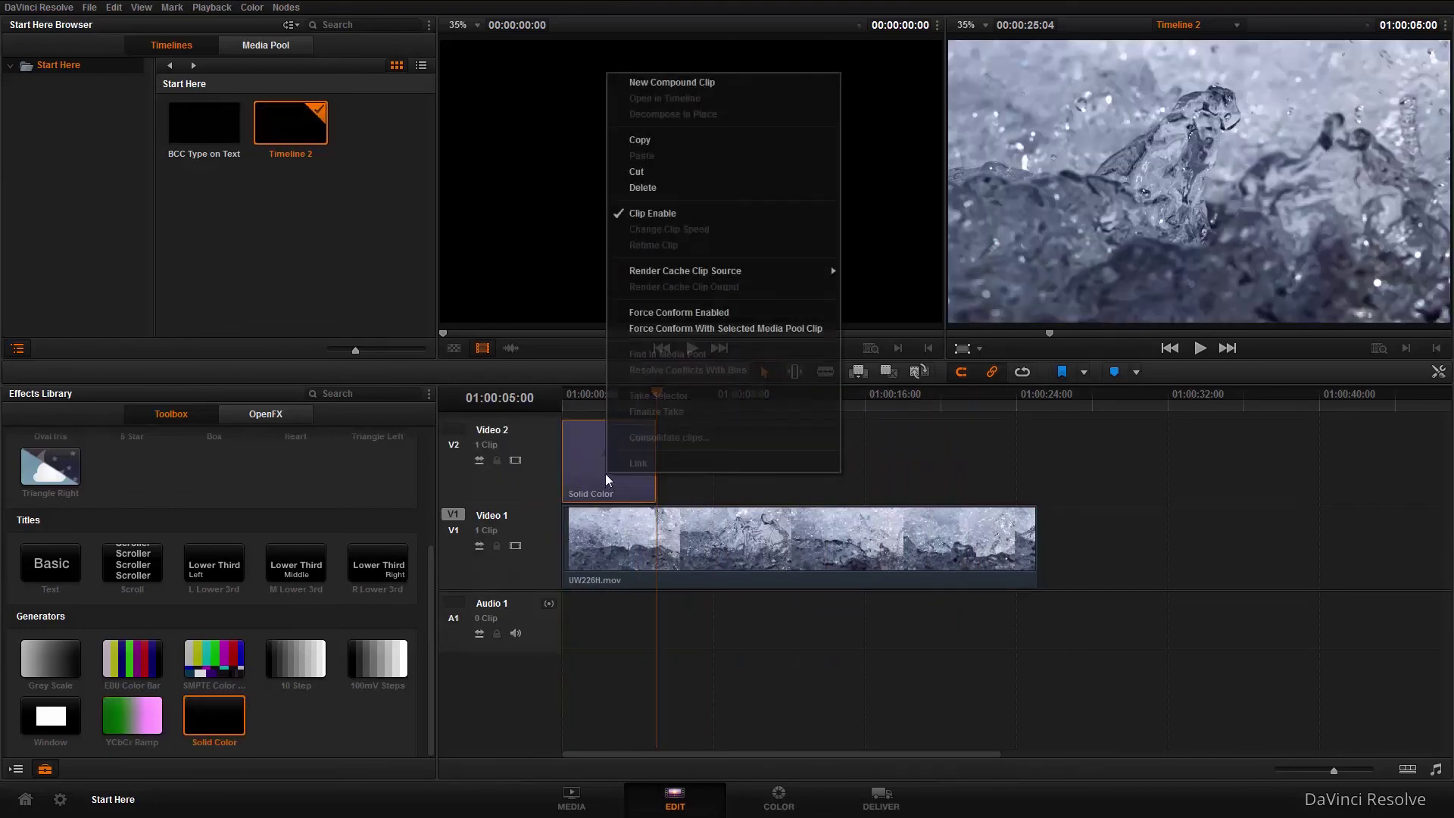
left_click(659, 82)
left_click(833, 461)
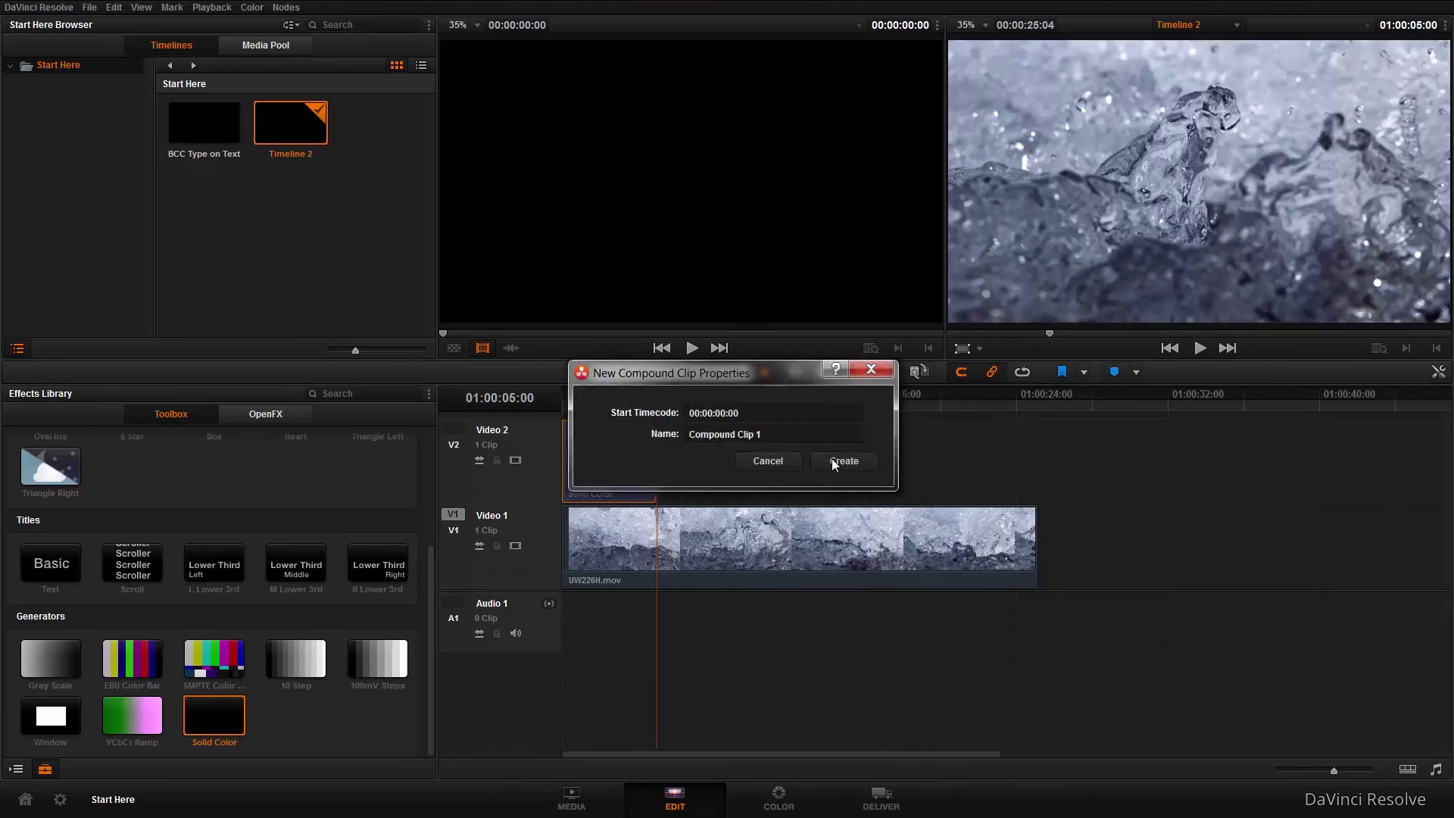
On the Color page, switch to the BCC Type on Text timeline and copy clip 04's animated text grade
left_click(778, 801)
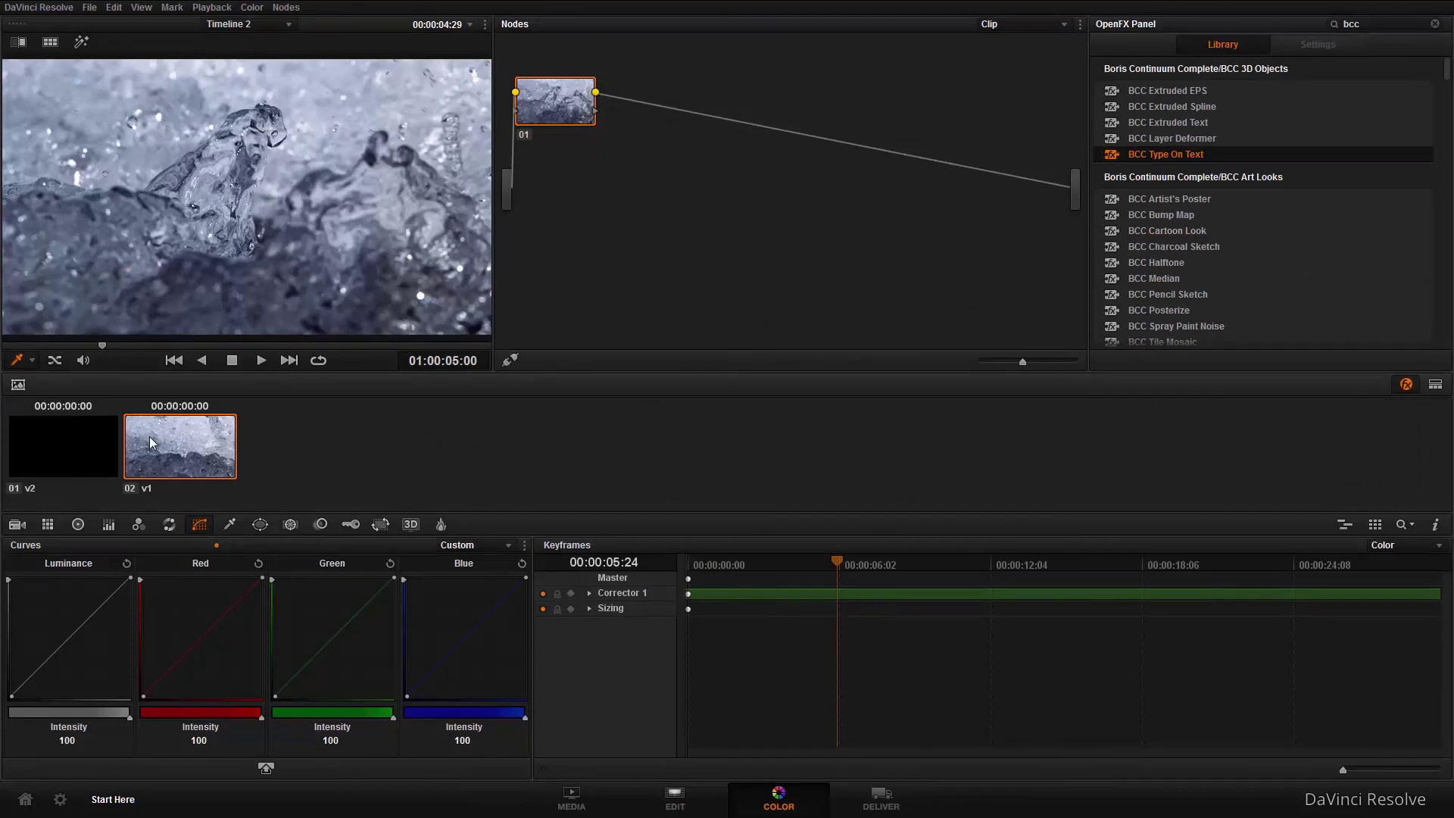
left_click(289, 24)
left_click(250, 40)
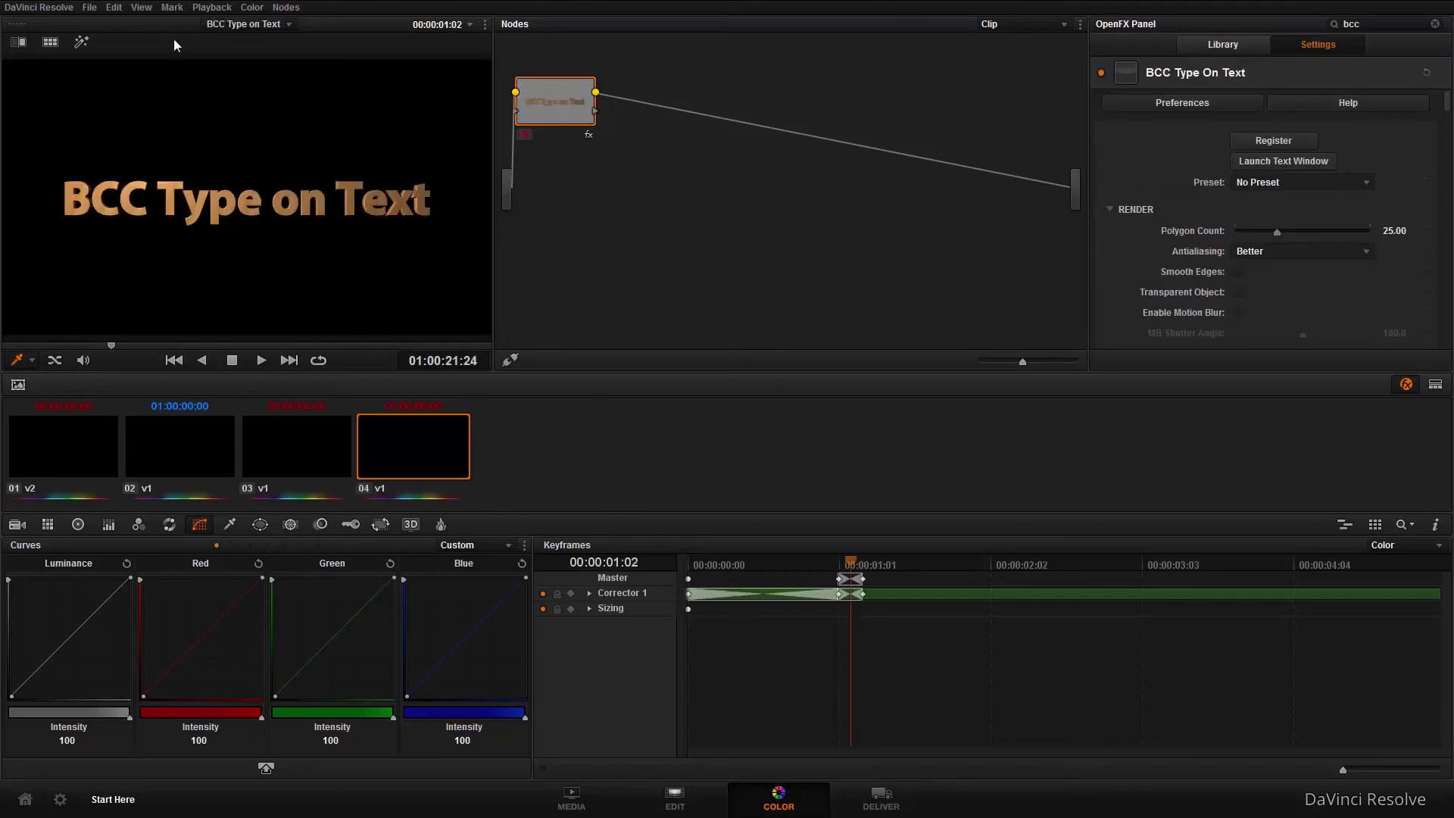
left_click(113, 7)
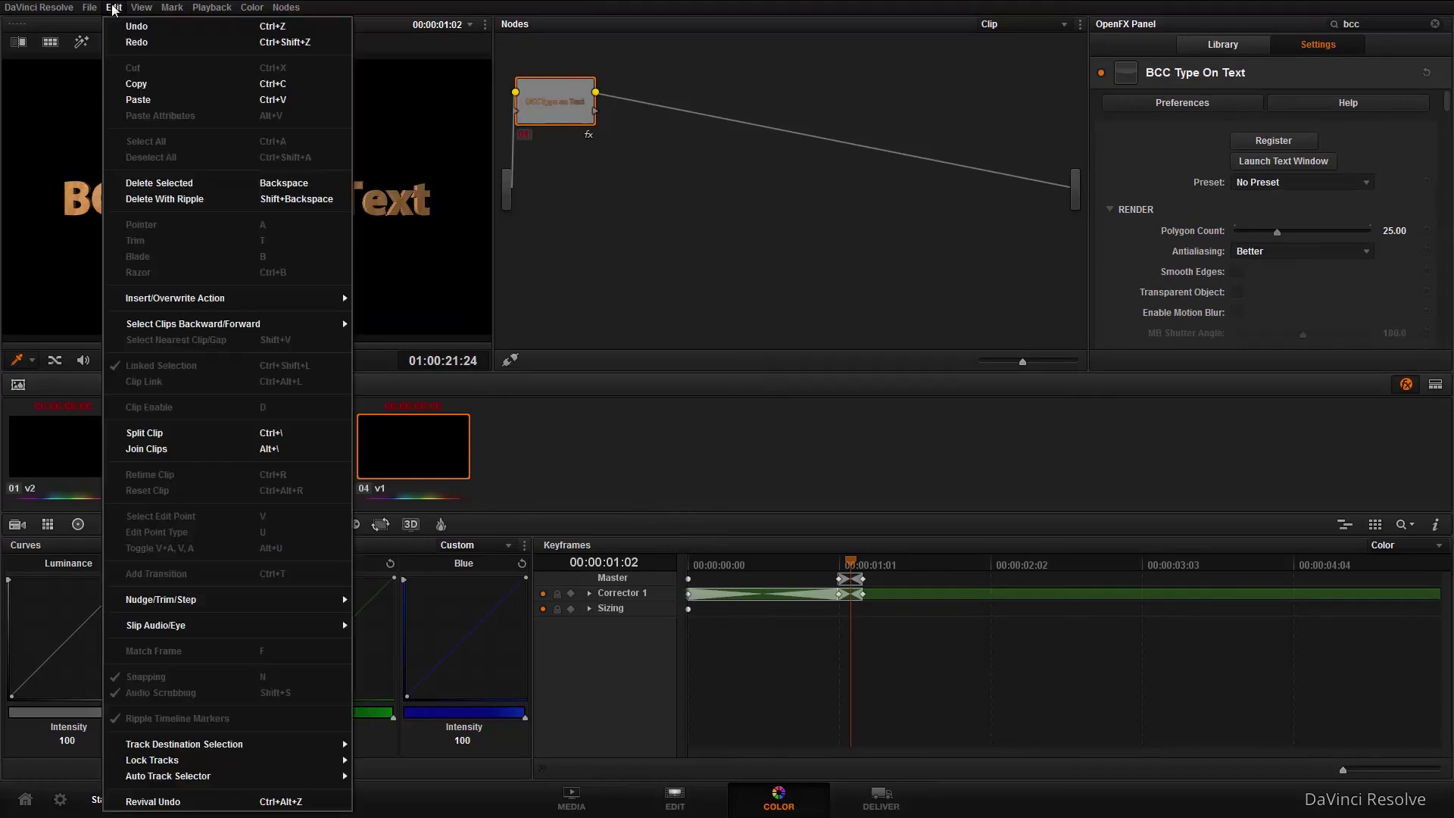
left_click(134, 83)
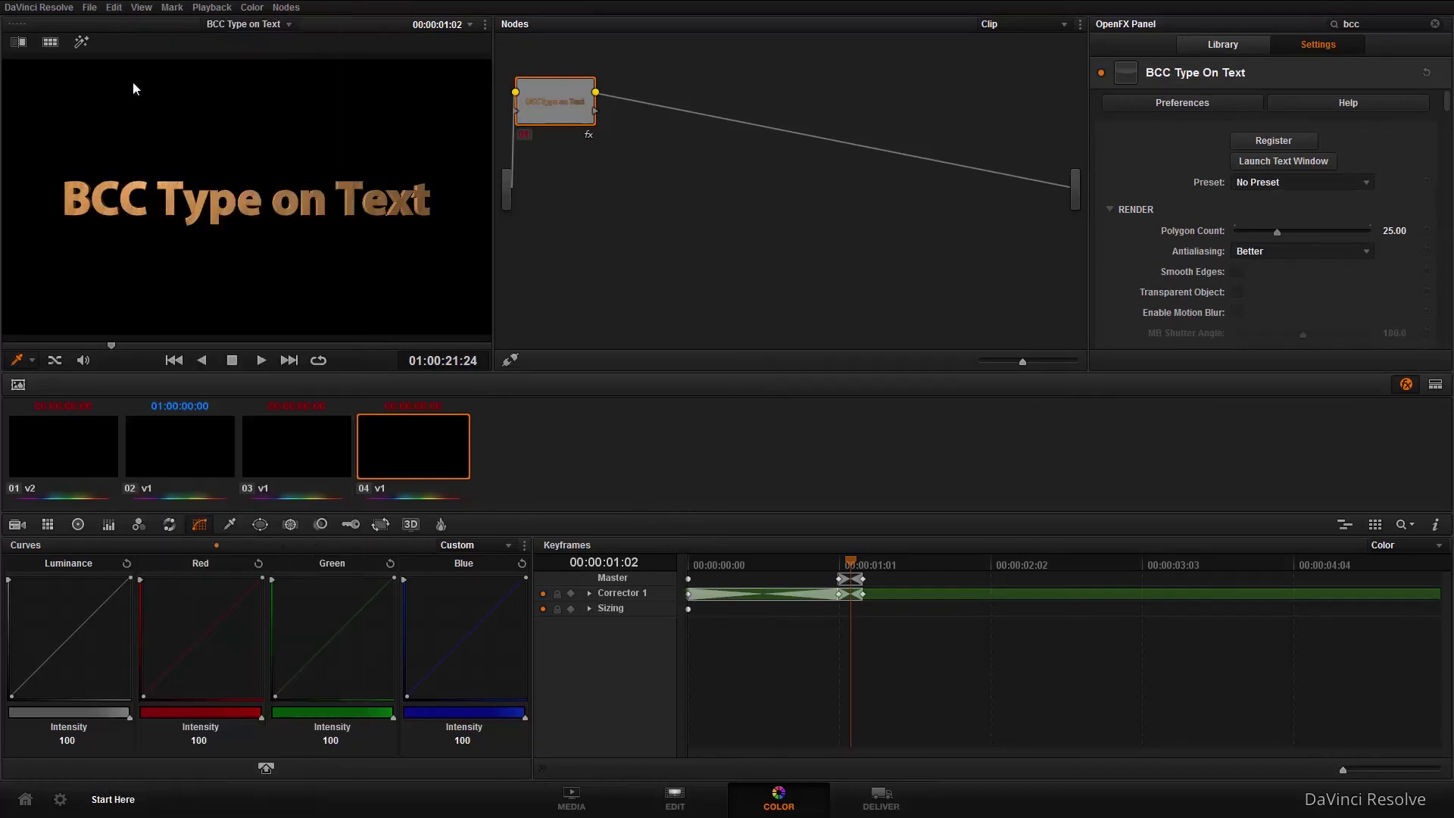
Switch back to Timeline 2 and paste the copied text grade onto clip 01
left_click(262, 24)
left_click(252, 52)
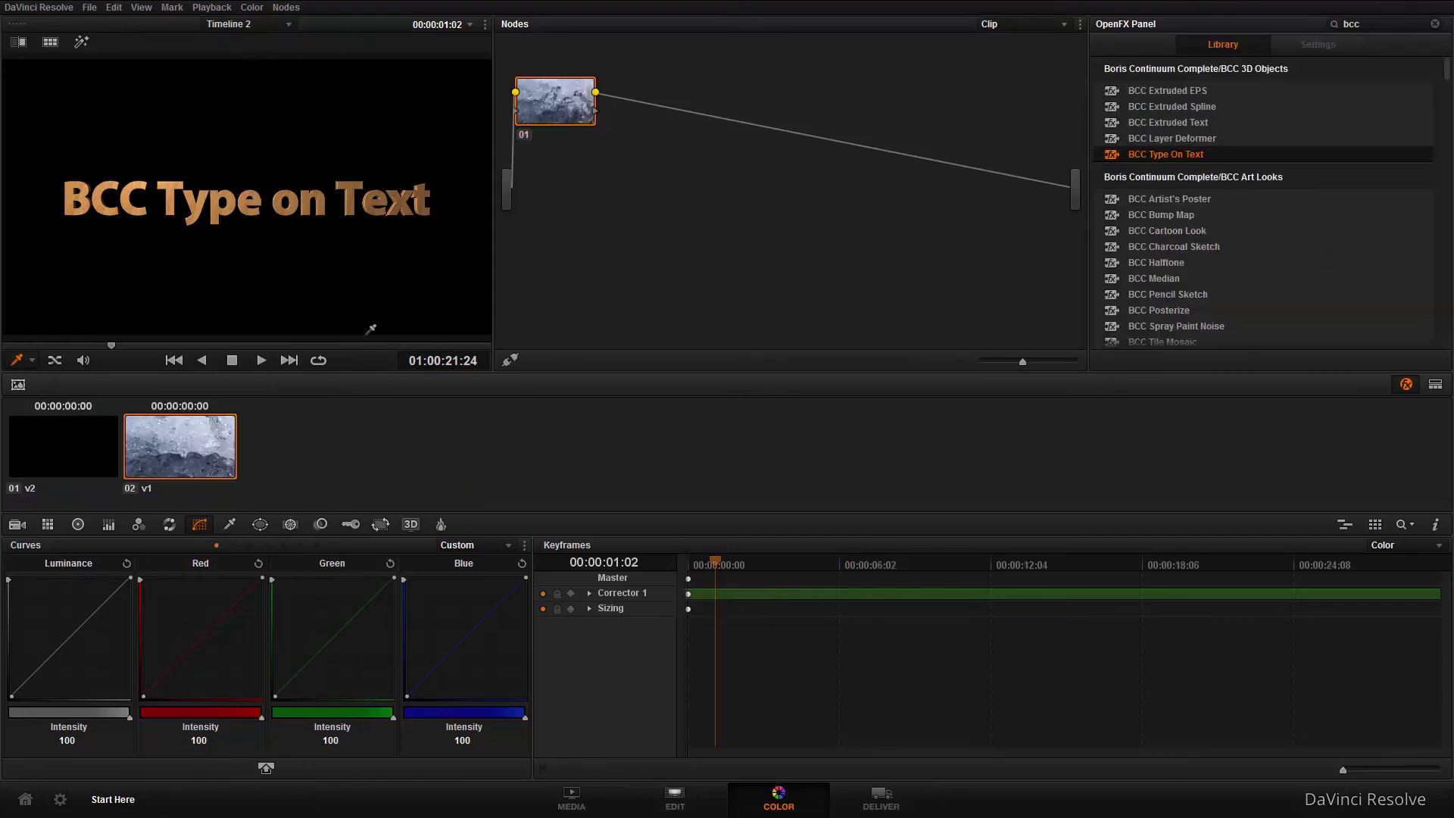
left_click(66, 460)
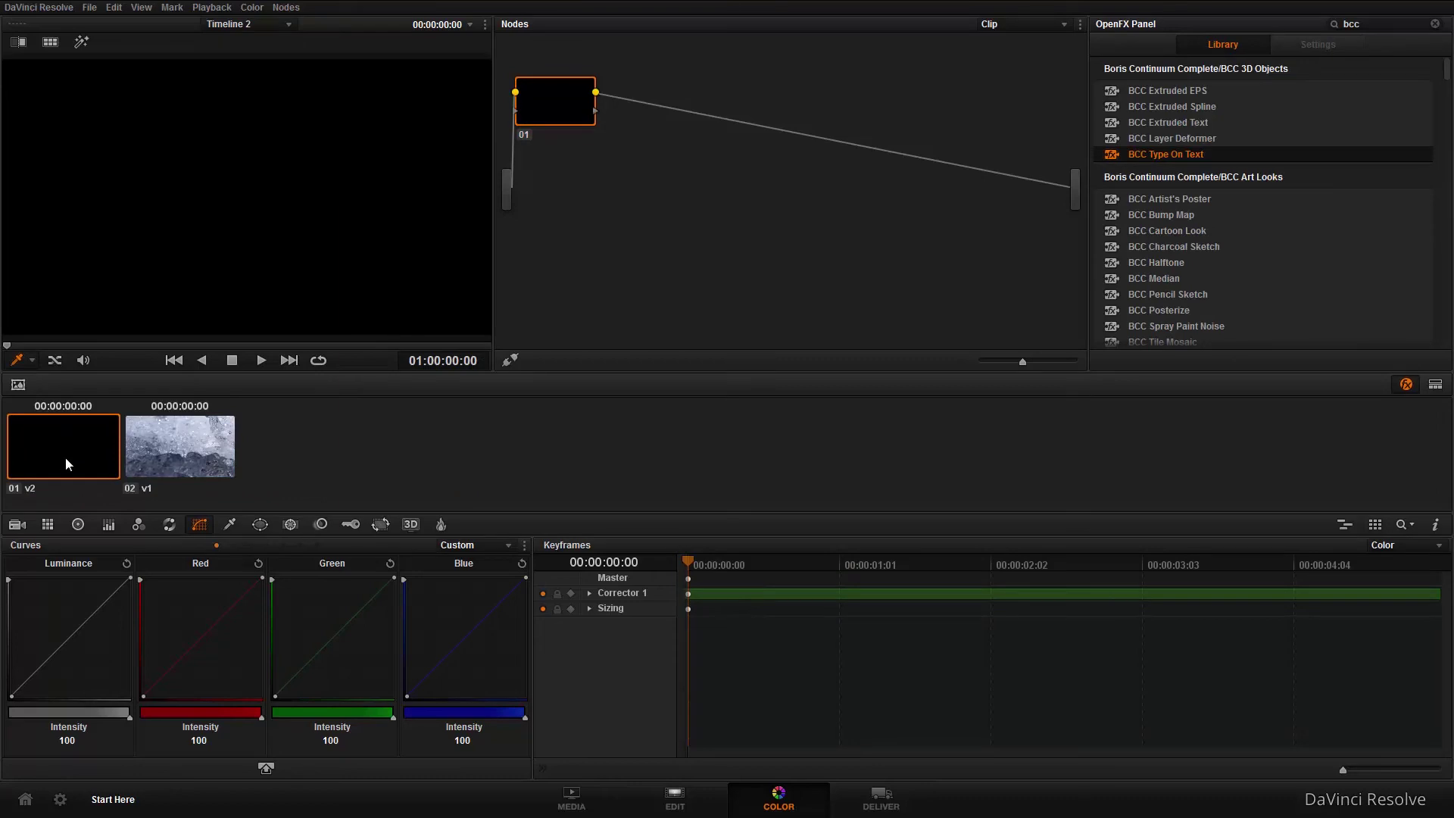
key("ctrl+v")
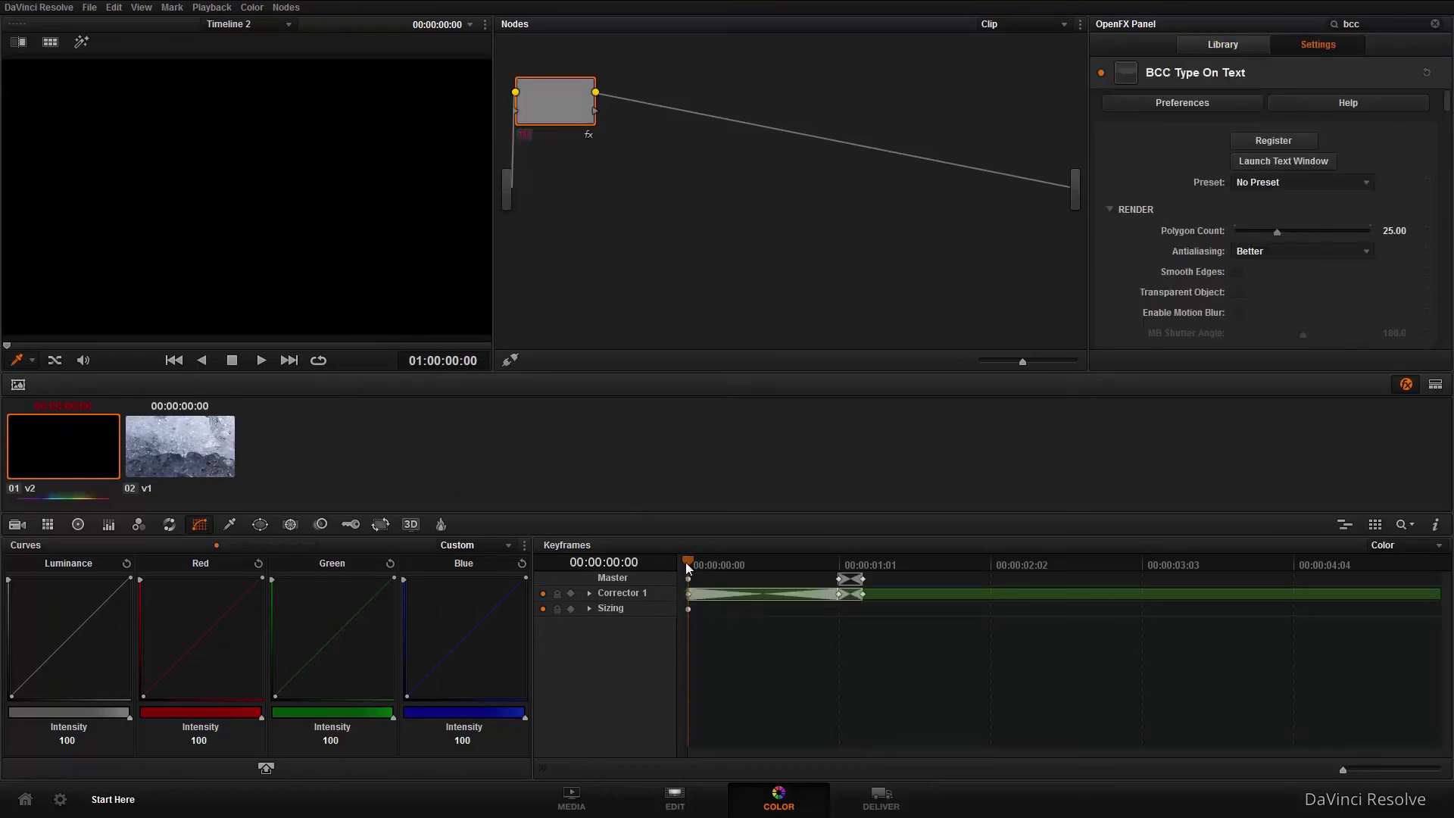
Add an alpha output to clip 01's node graph, connect the text node's alpha to it, and scrub to 00:00:01:00 to check the composite
left_click_drag(689, 560, 794, 565)
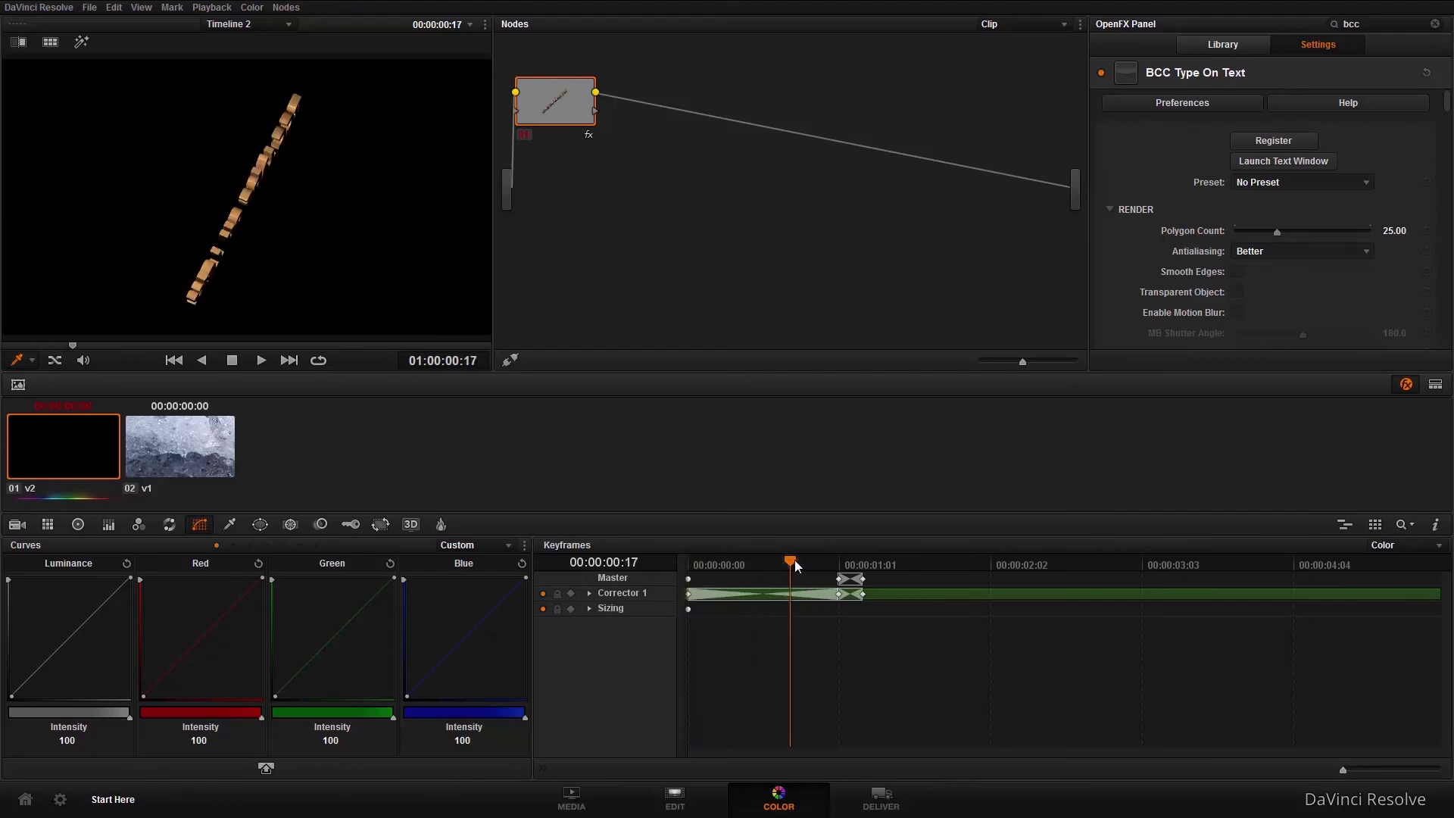
key("Right")
key("Right")
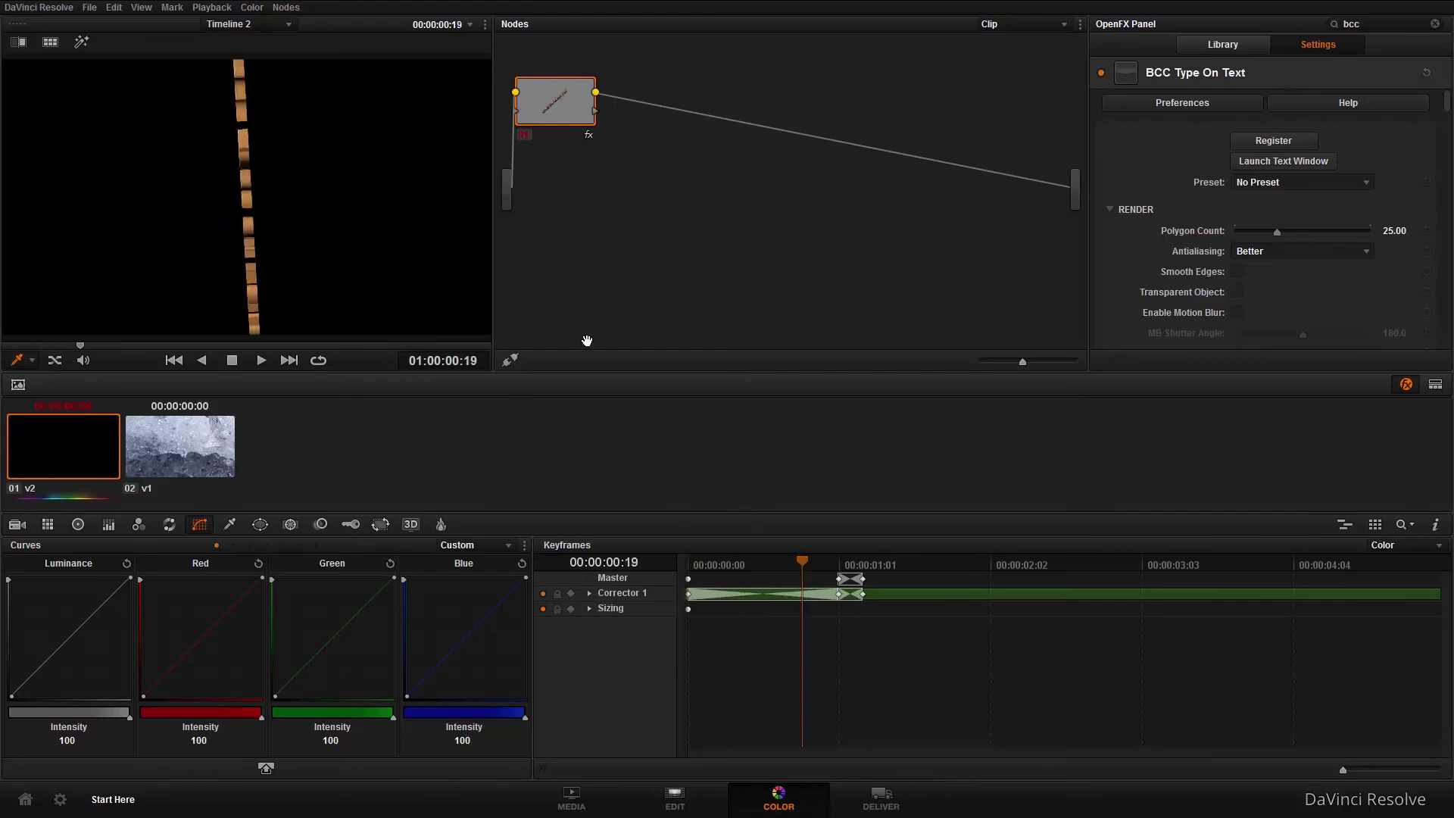
right_click(686, 189)
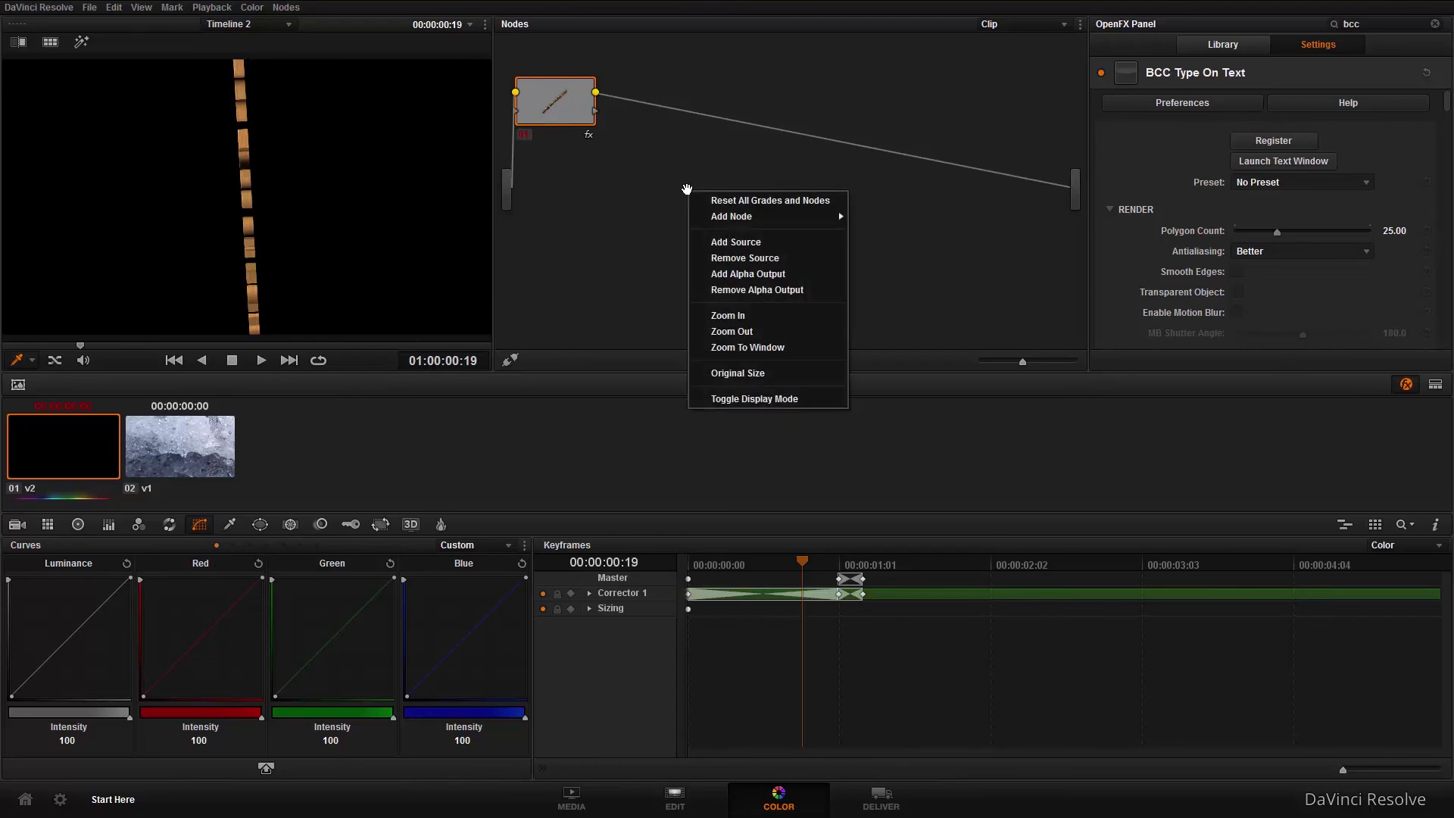
left_click(759, 274)
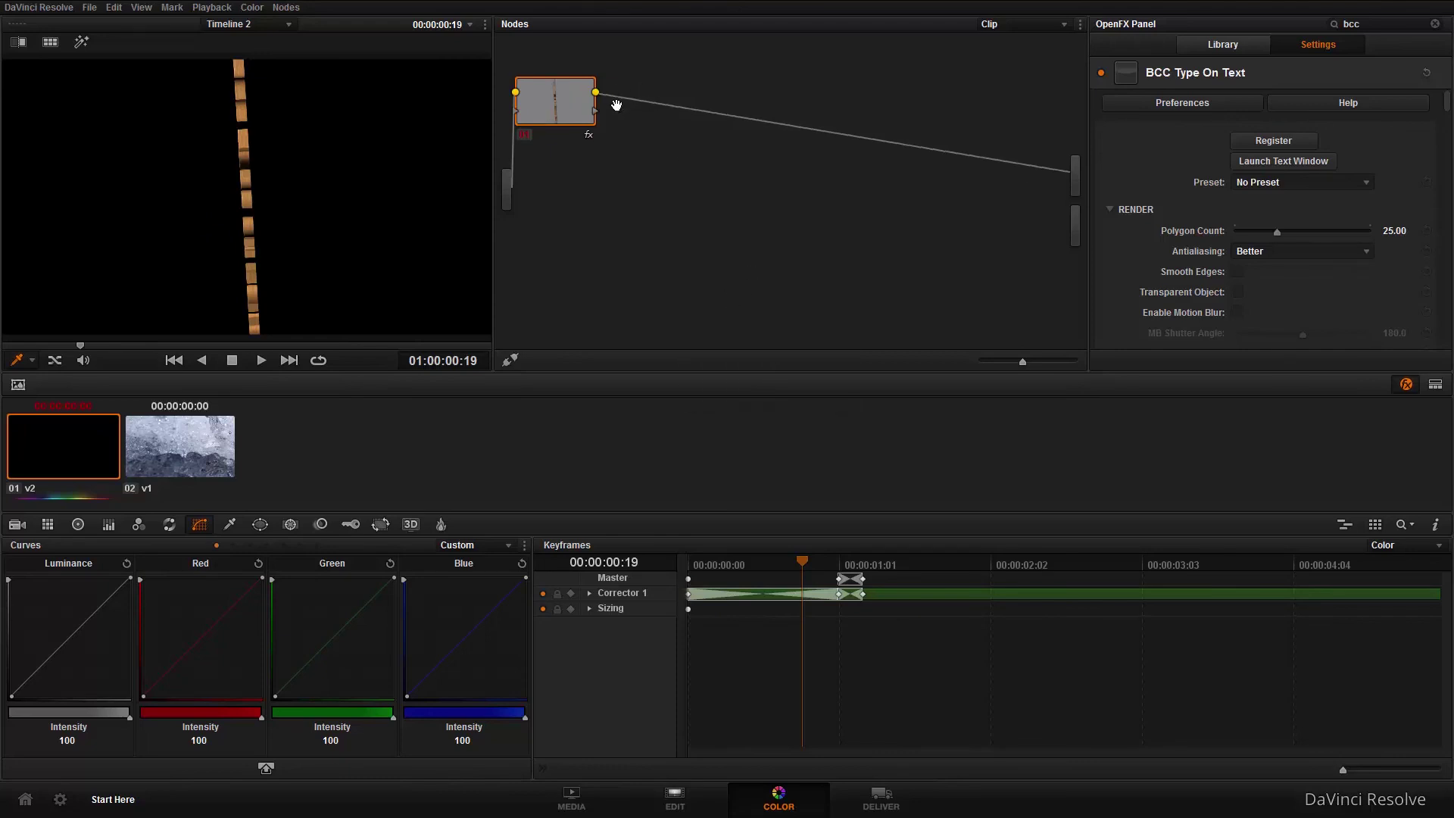
mouse_move(594, 119)
left_mouse_down()
mouse_move(745, 152)
mouse_move(618, 109)
left_mouse_up()
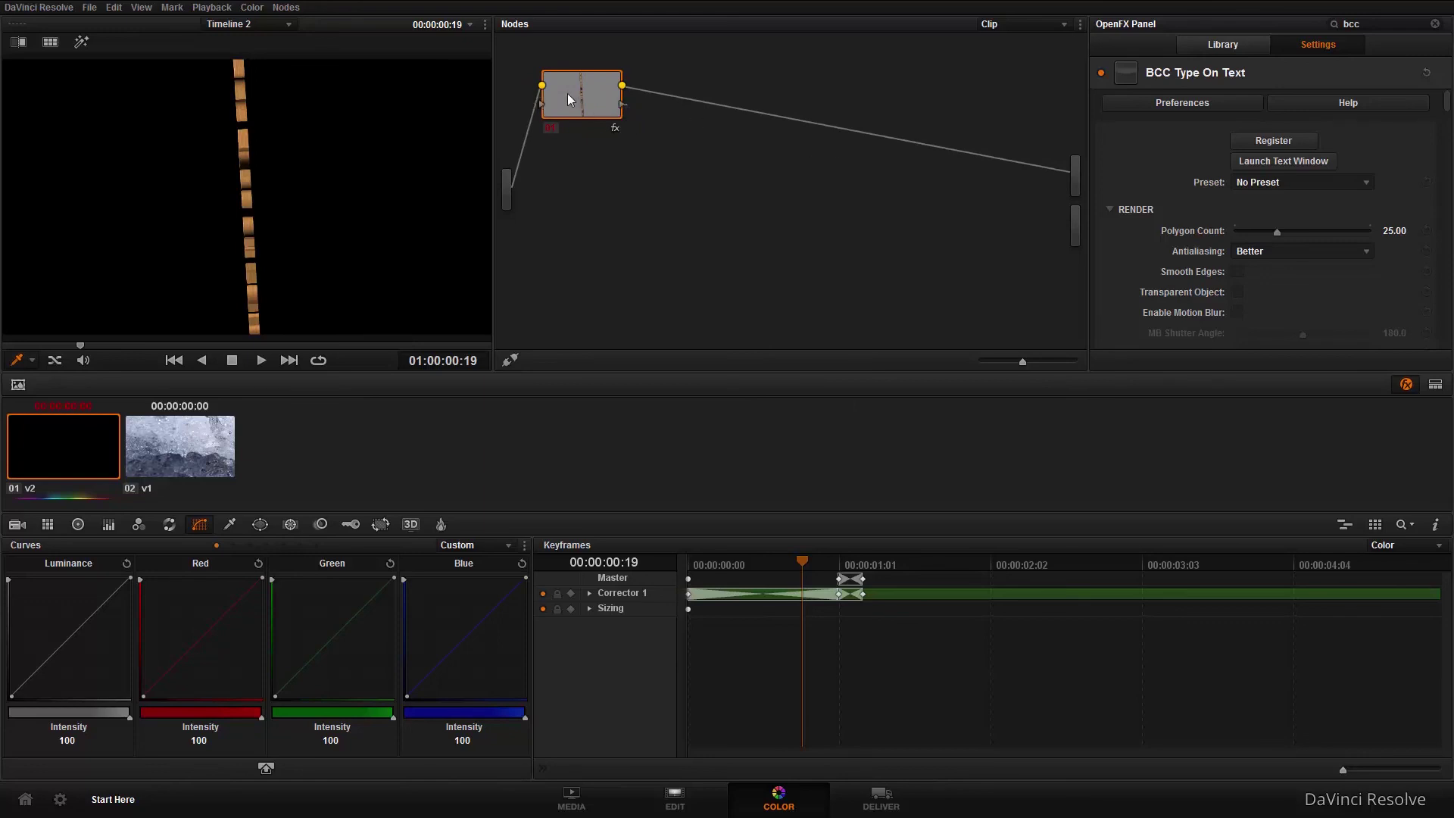
left_click_drag(623, 105, 1078, 229)
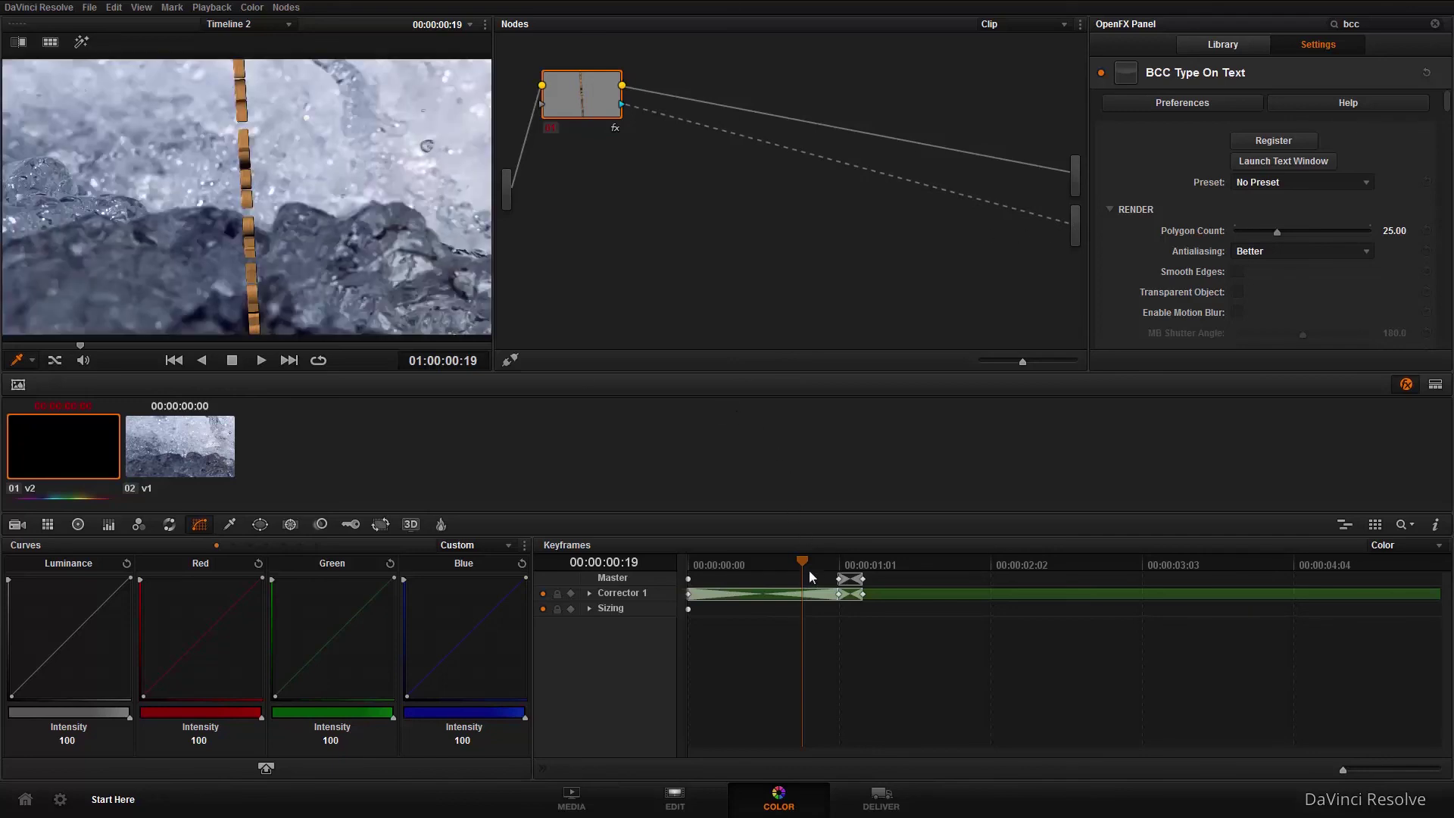
left_click_drag(808, 568, 839, 578)
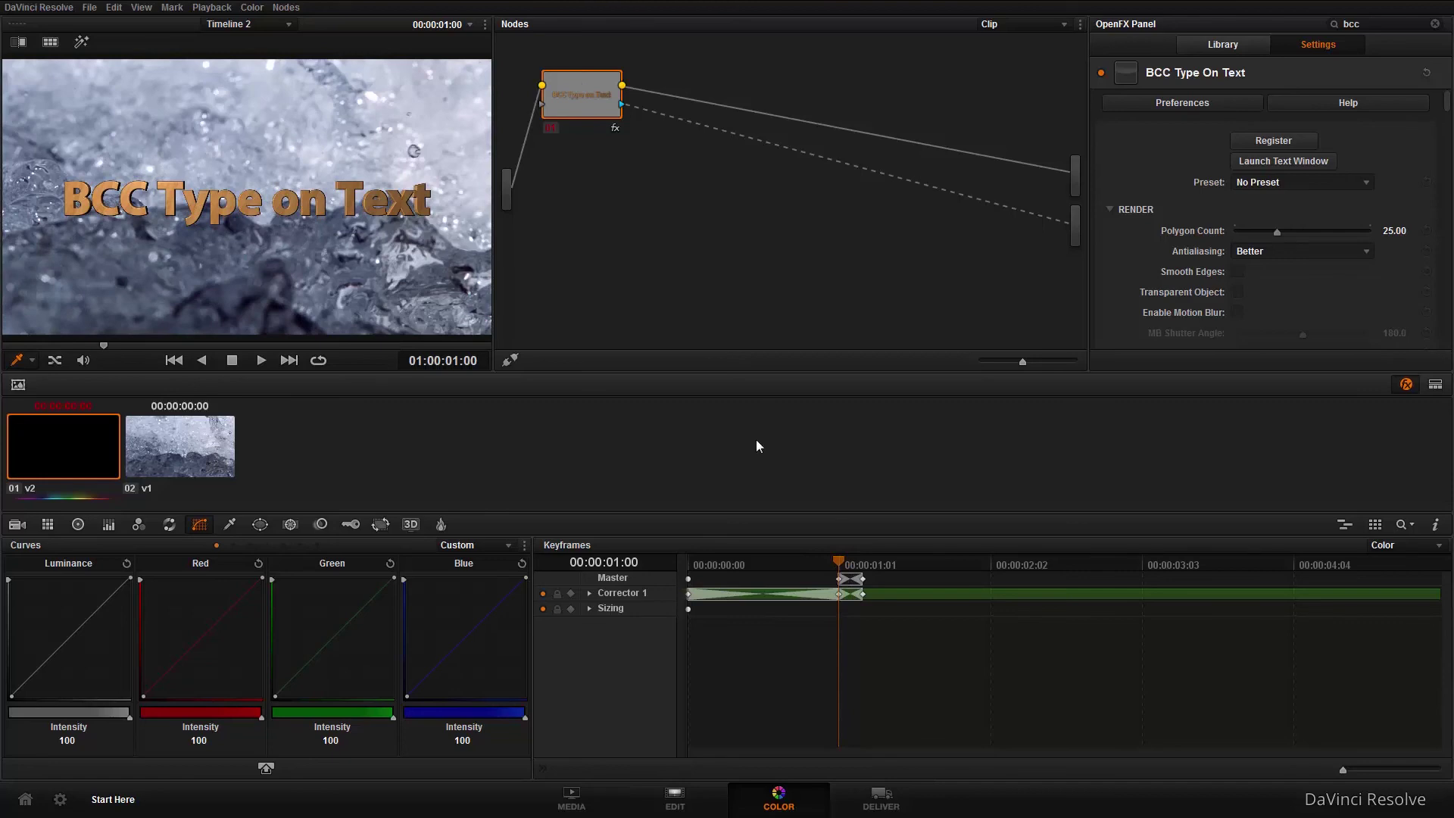
Save the current project and open the Example 2 project
left_click(96, 6)
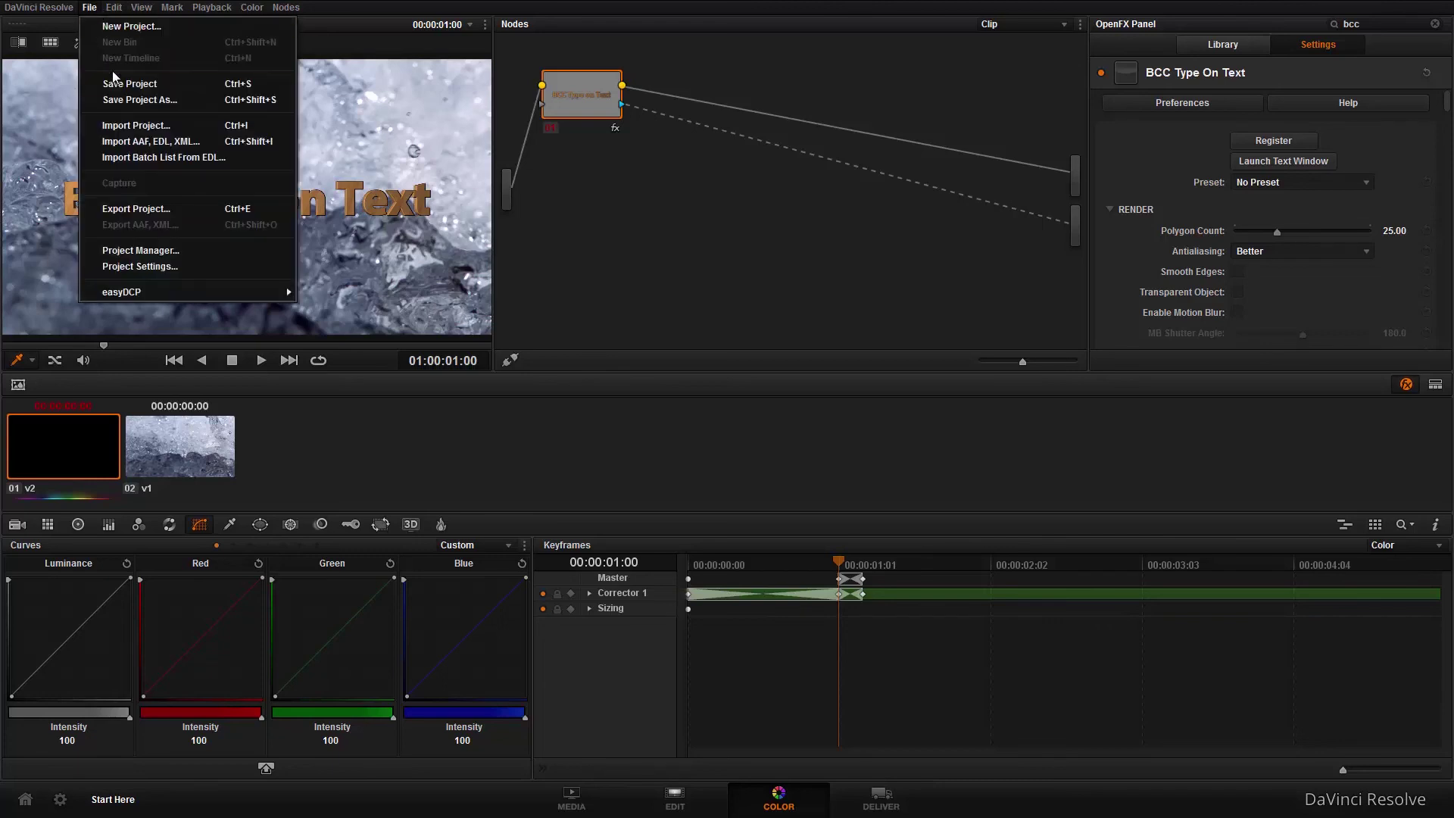
left_click(115, 82)
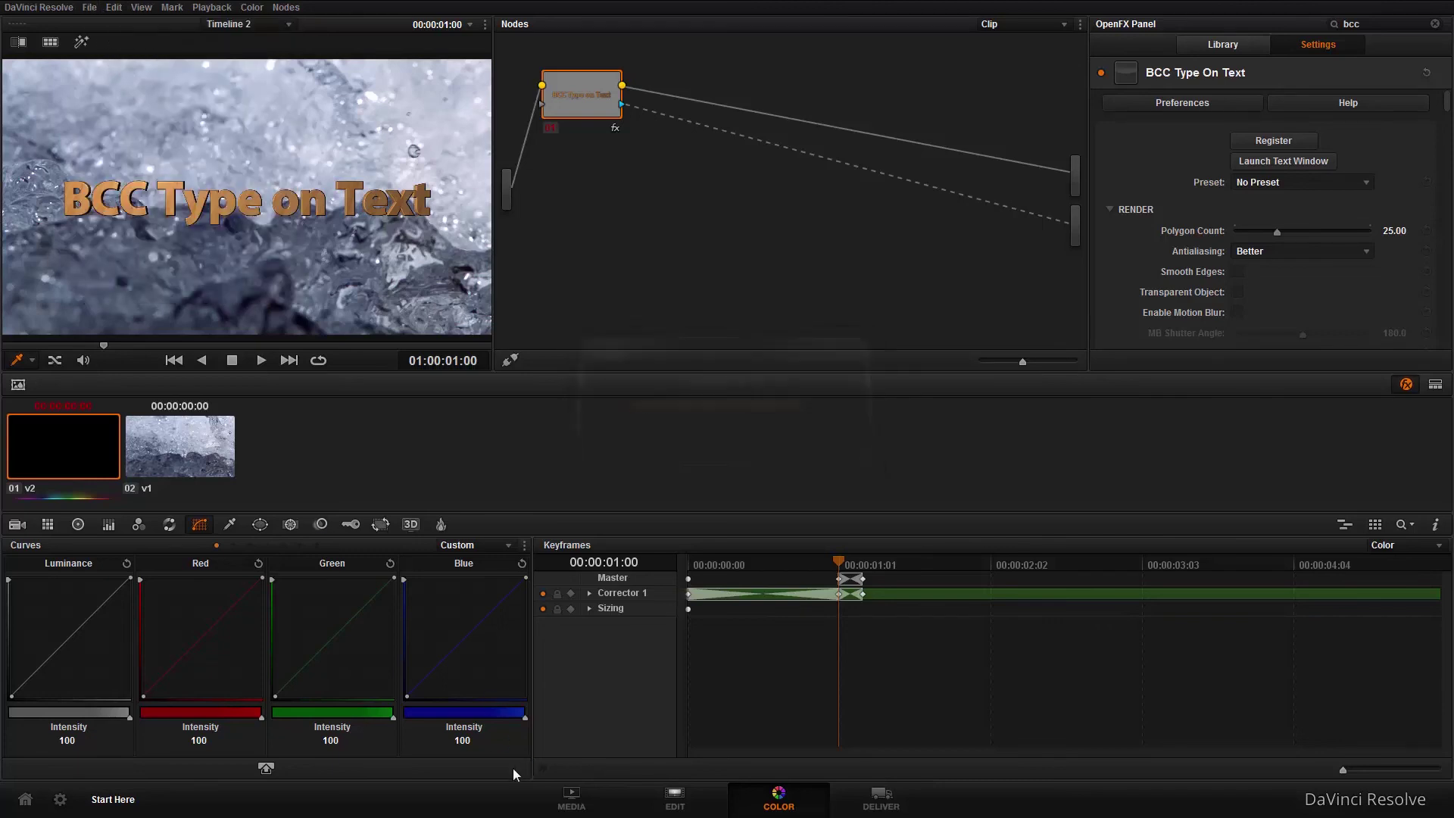
left_click(23, 802)
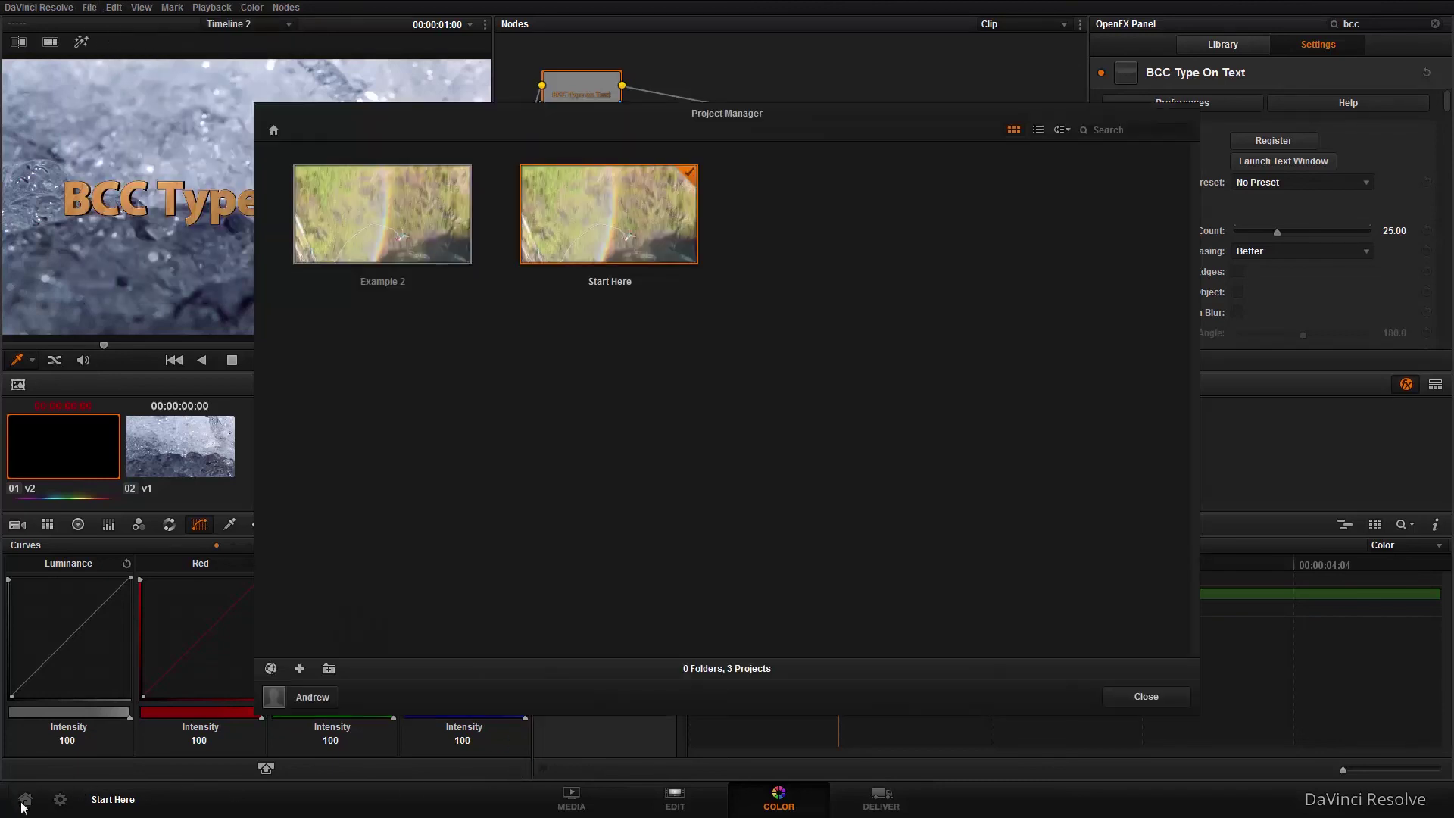
double_click(394, 197)
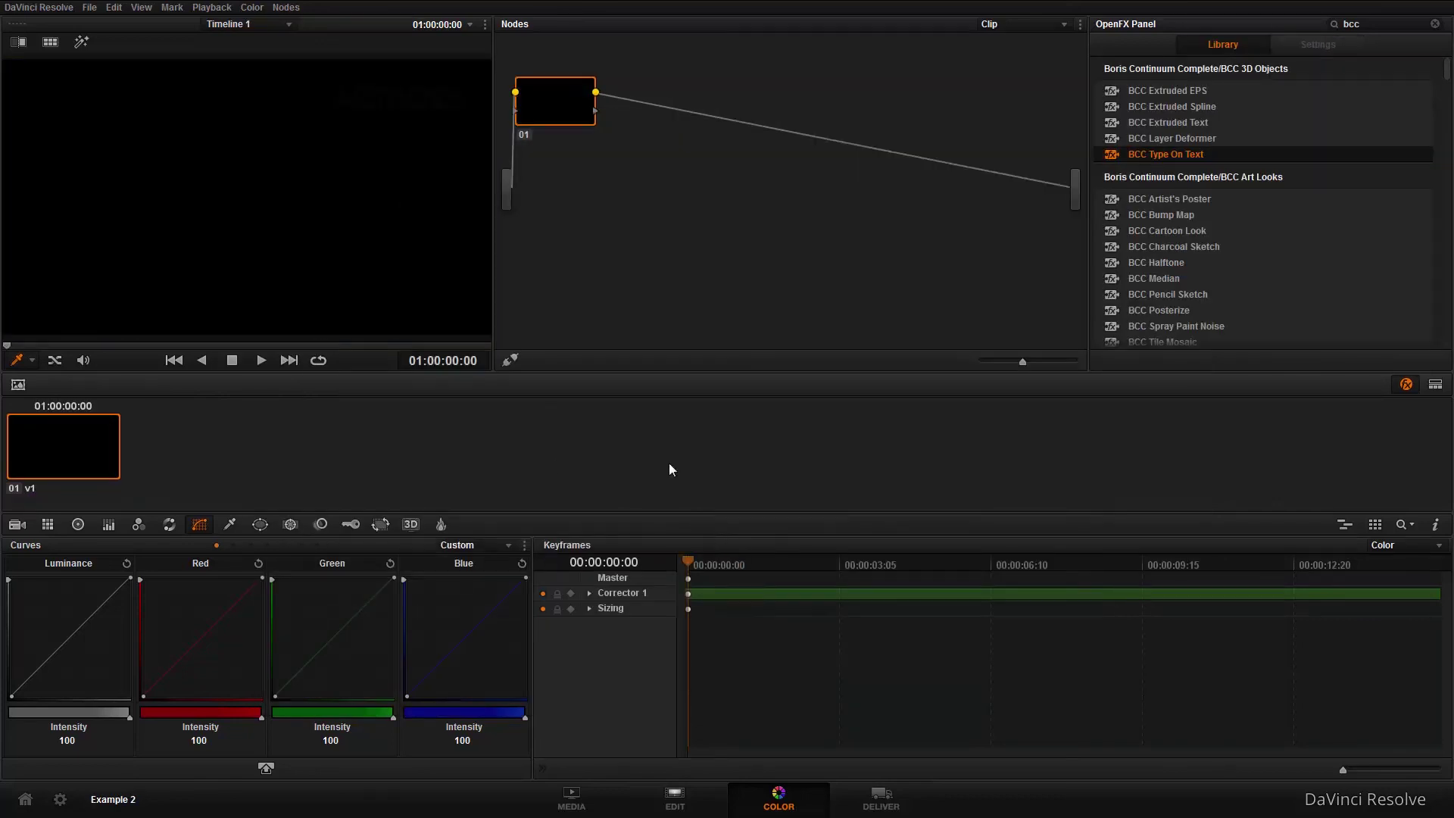
Place an SMPTE Color Bar generator at the start of Video 2 as Compound Clip 1 and return to the Color page
left_click(674, 796)
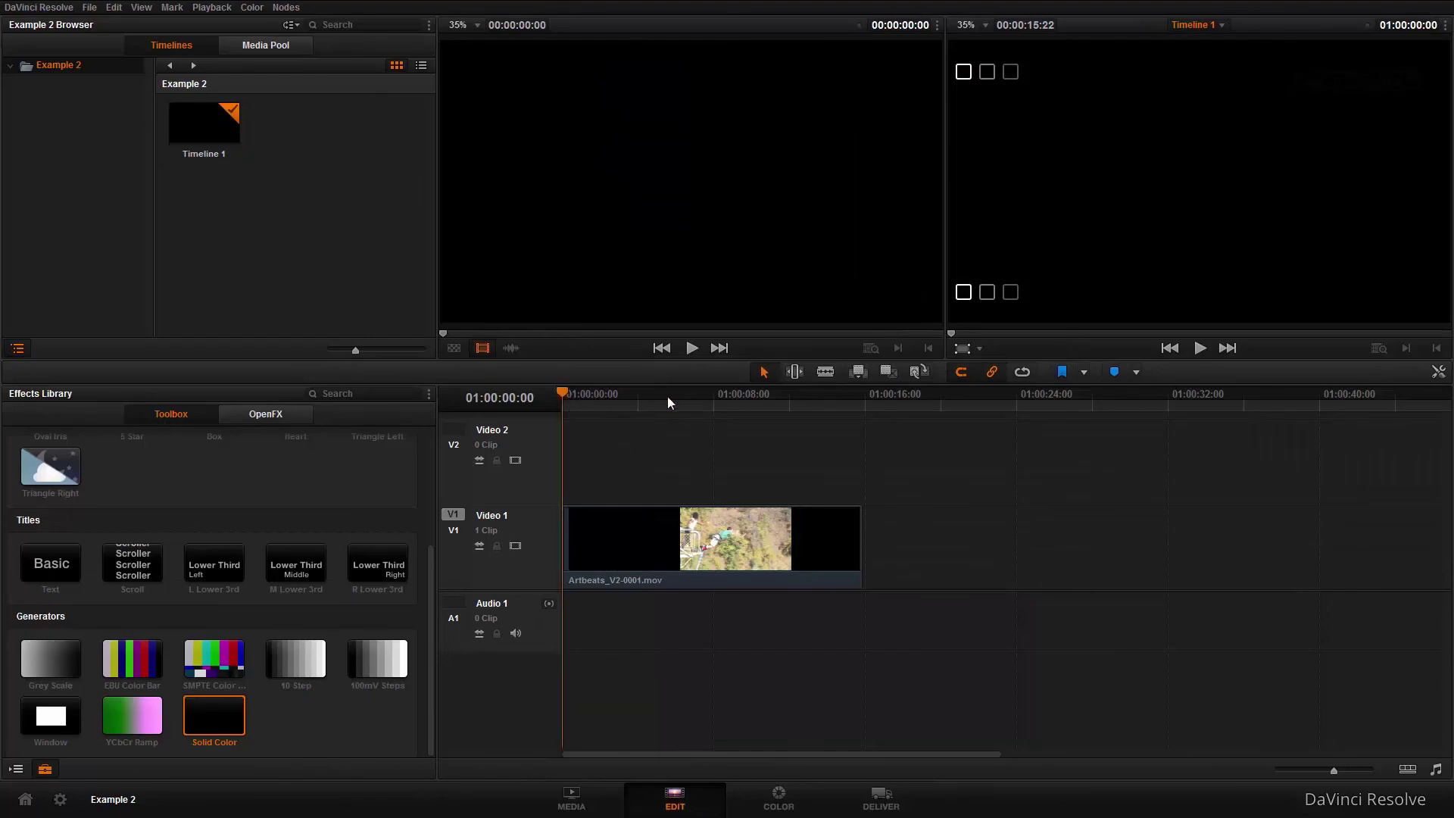
left_click_drag(738, 402, 619, 412)
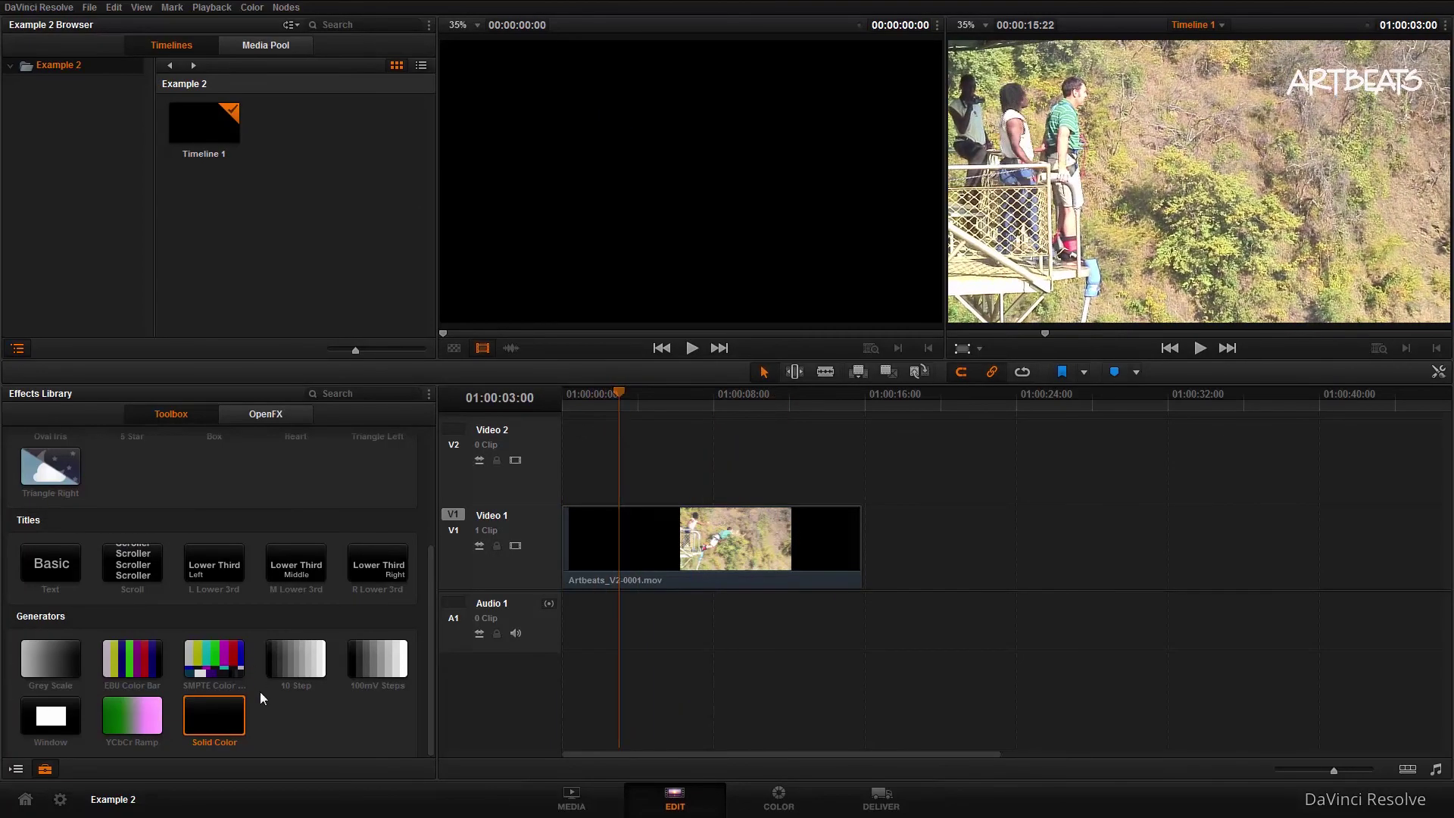
left_click_drag(208, 679, 585, 466)
right_click(586, 470)
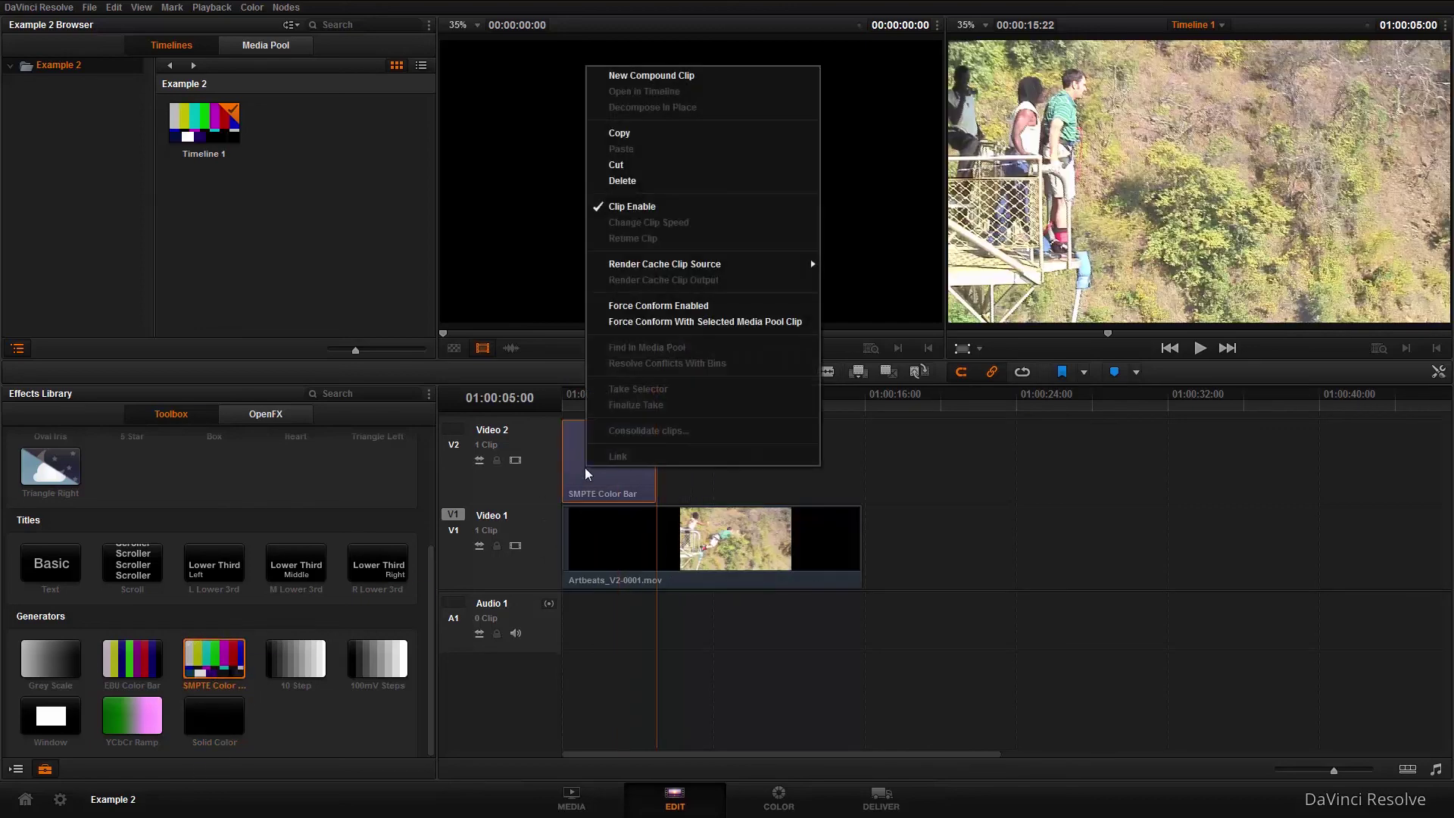
left_click(638, 76)
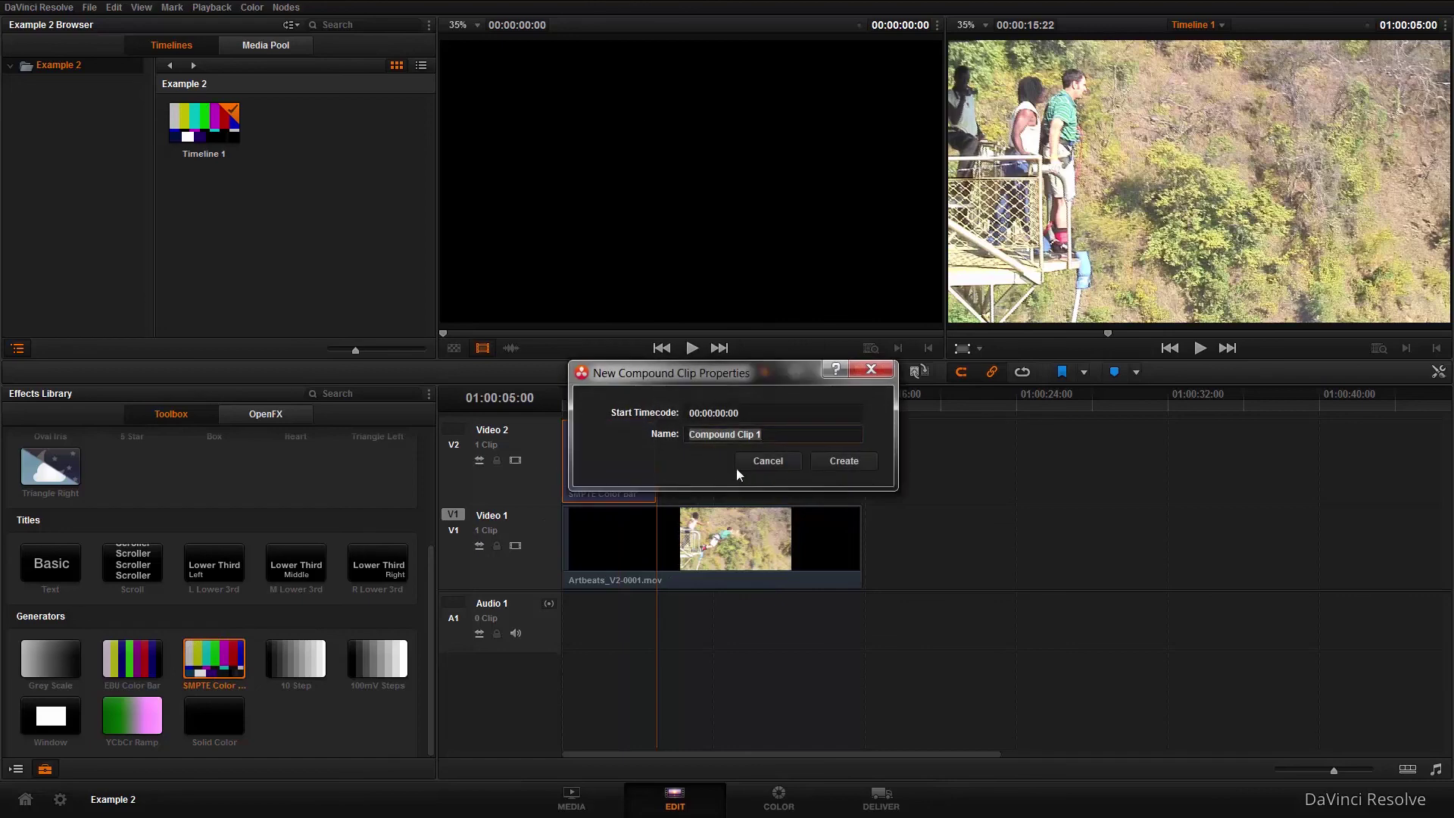
left_click(839, 462)
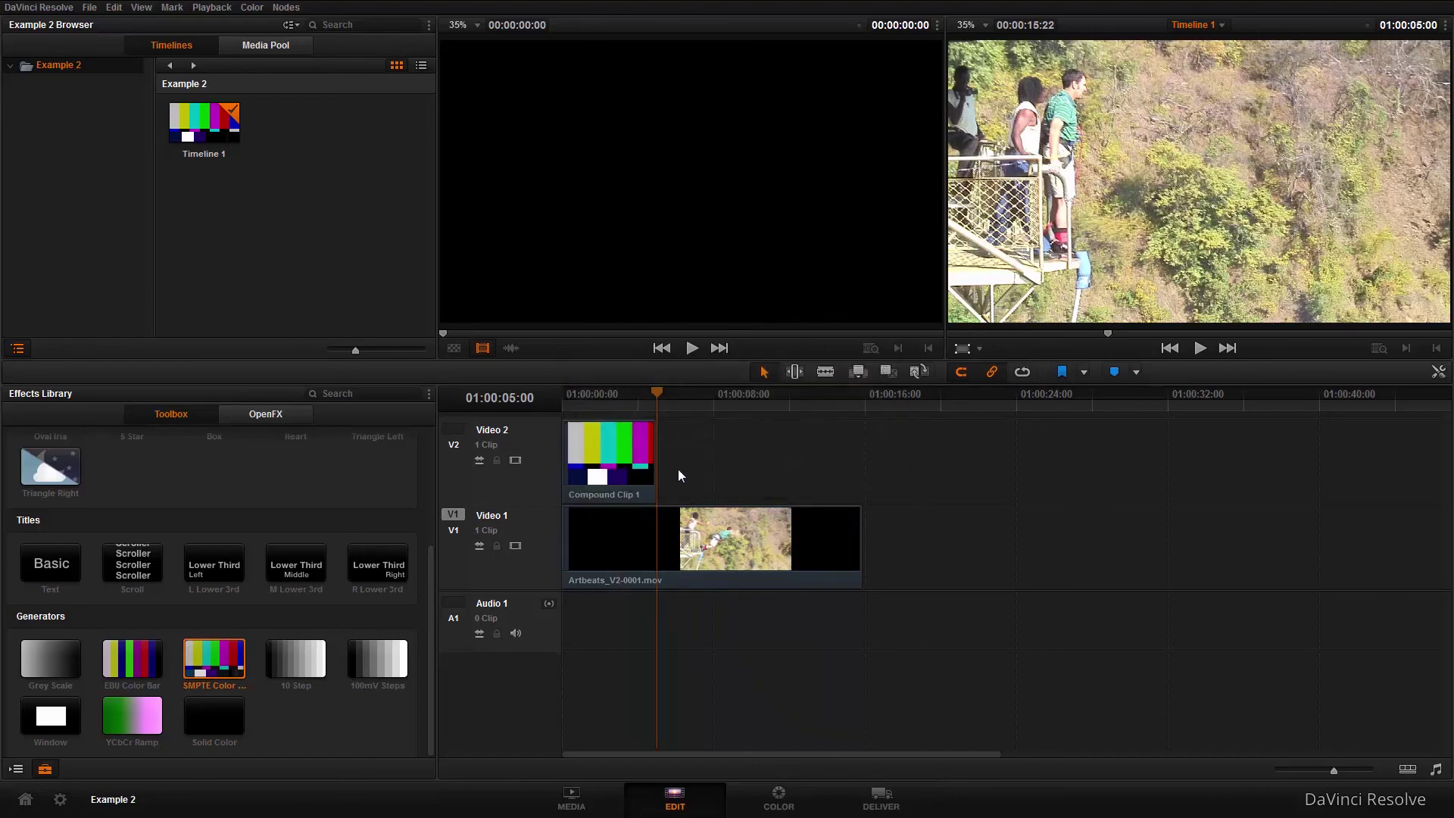
left_click(787, 800)
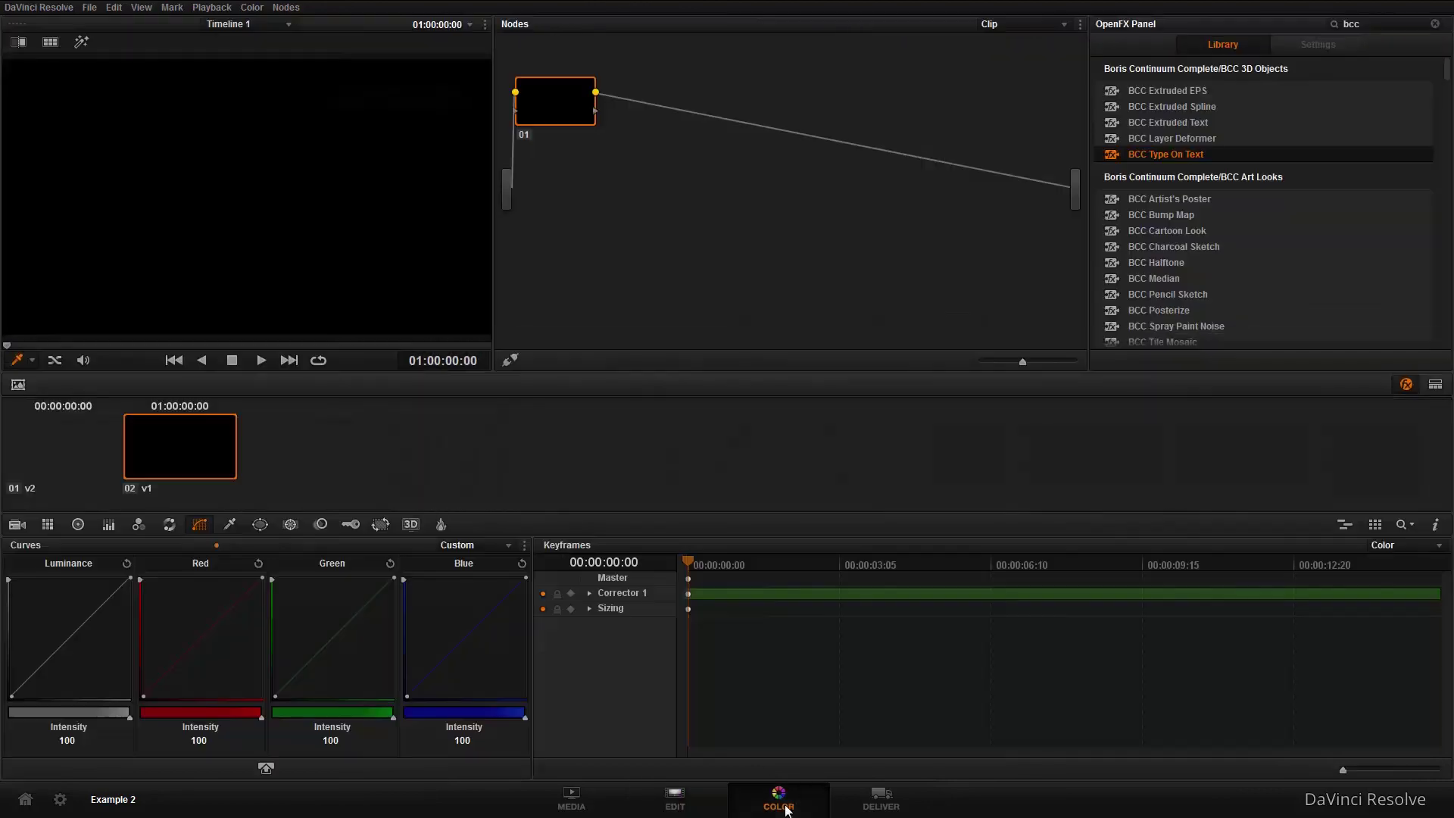
Return the playhead to the start of clip 02 and save the Example 2 project
left_click_drag(927, 561, 688, 565)
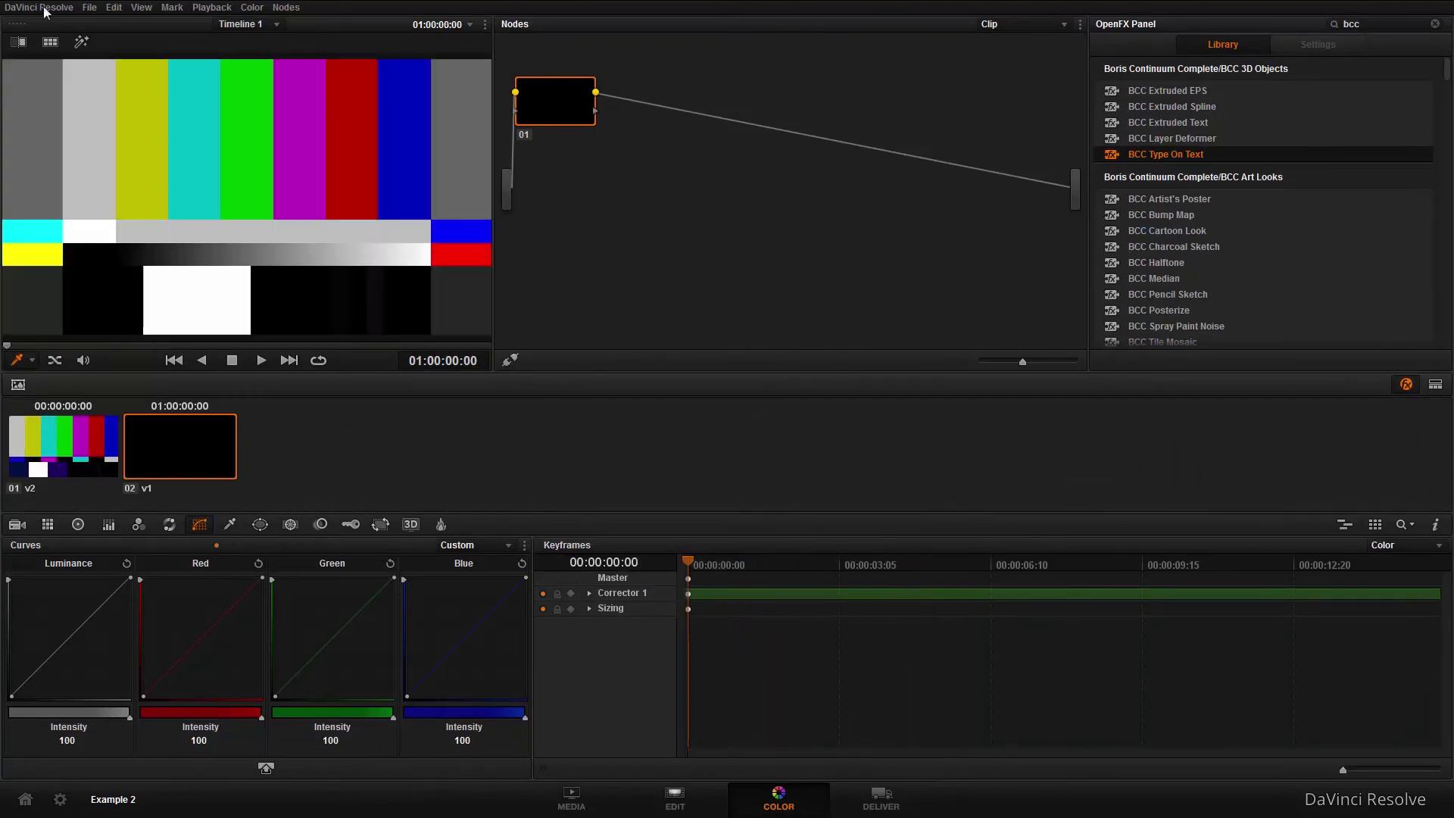
left_click(89, 8)
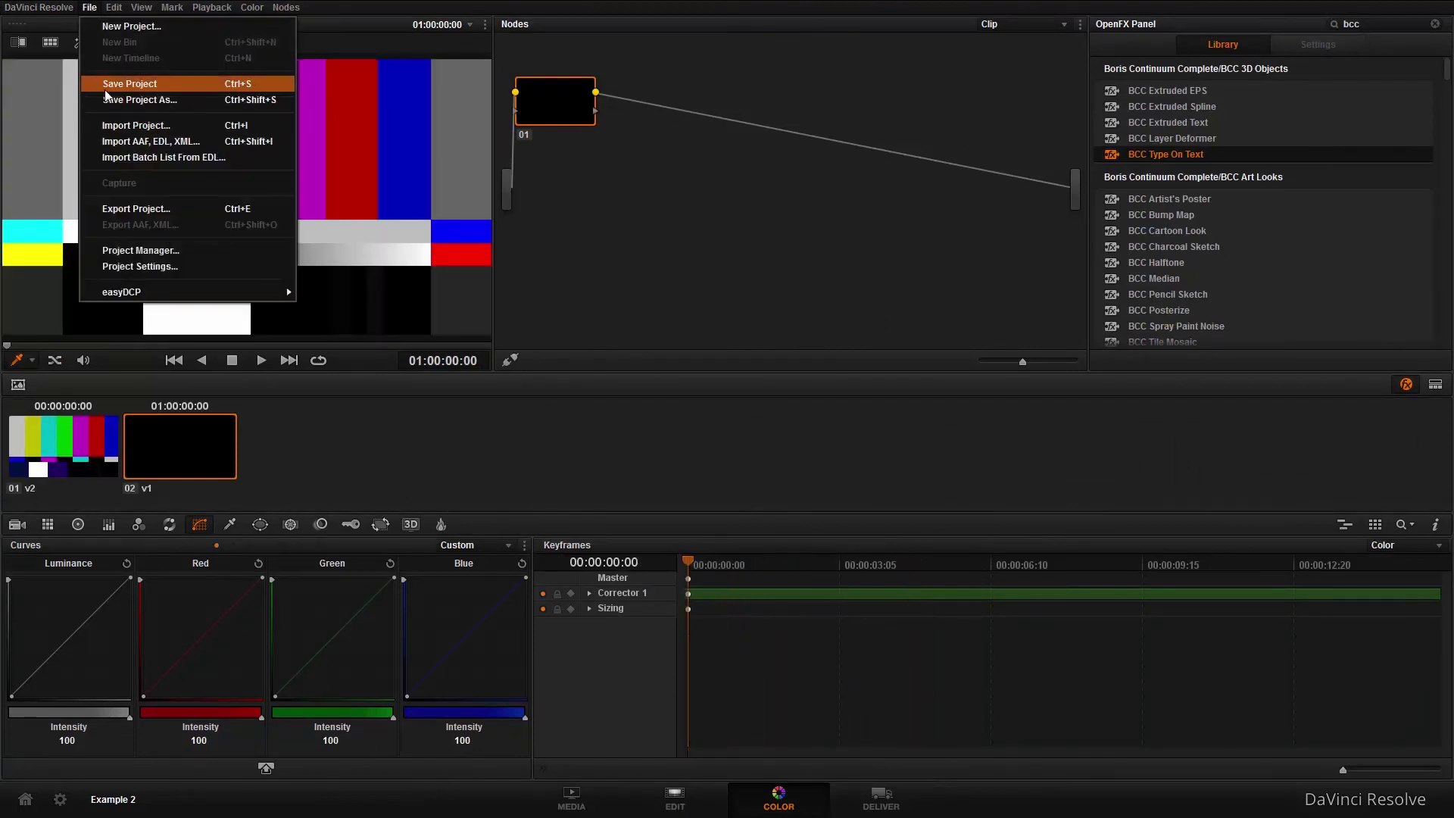
left_click(105, 85)
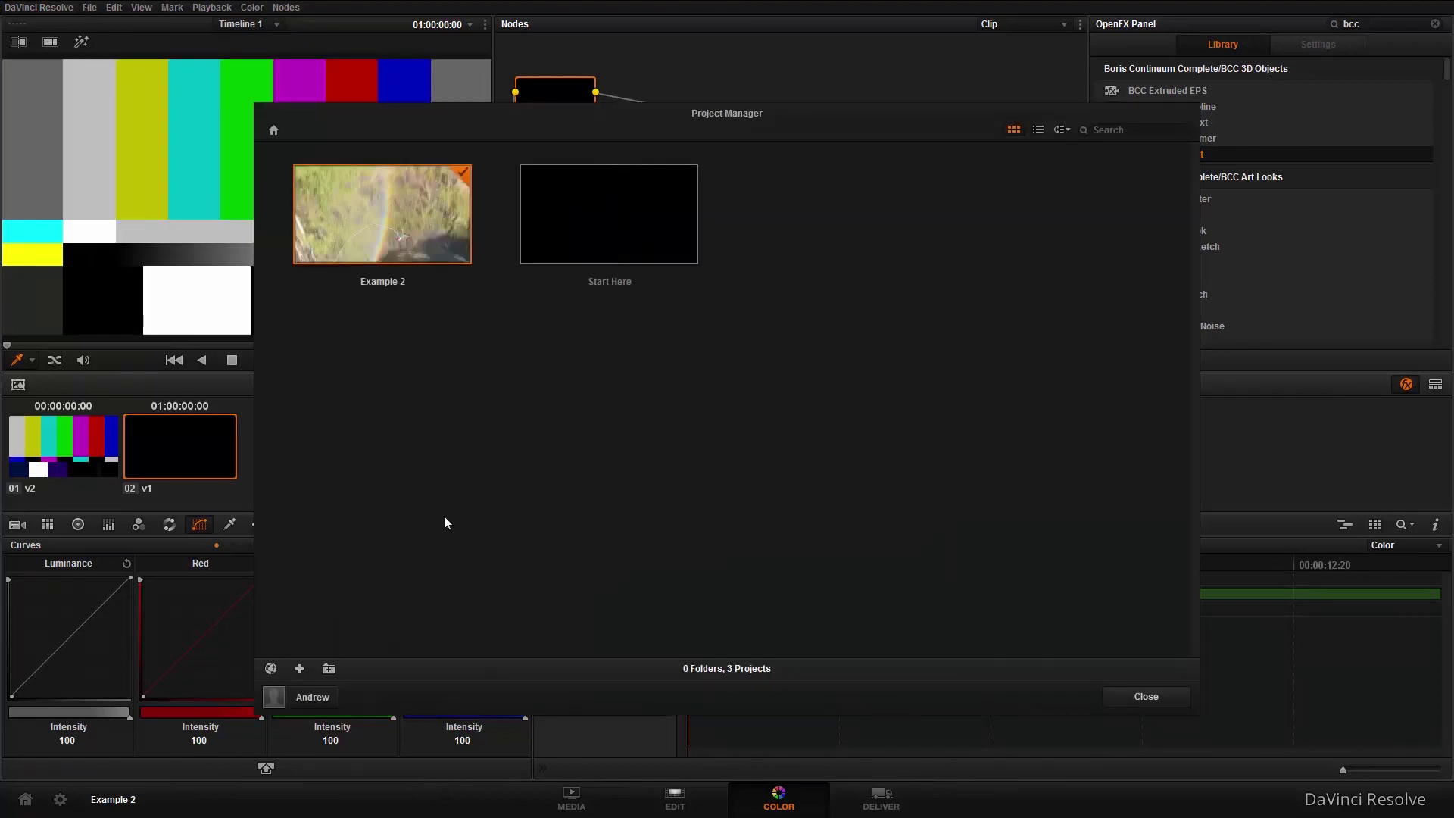
Open the Start Here project and copy the text grade from clip 01 in Timeline 2, scrubbed to 00:00:00:18
double_click(632, 234)
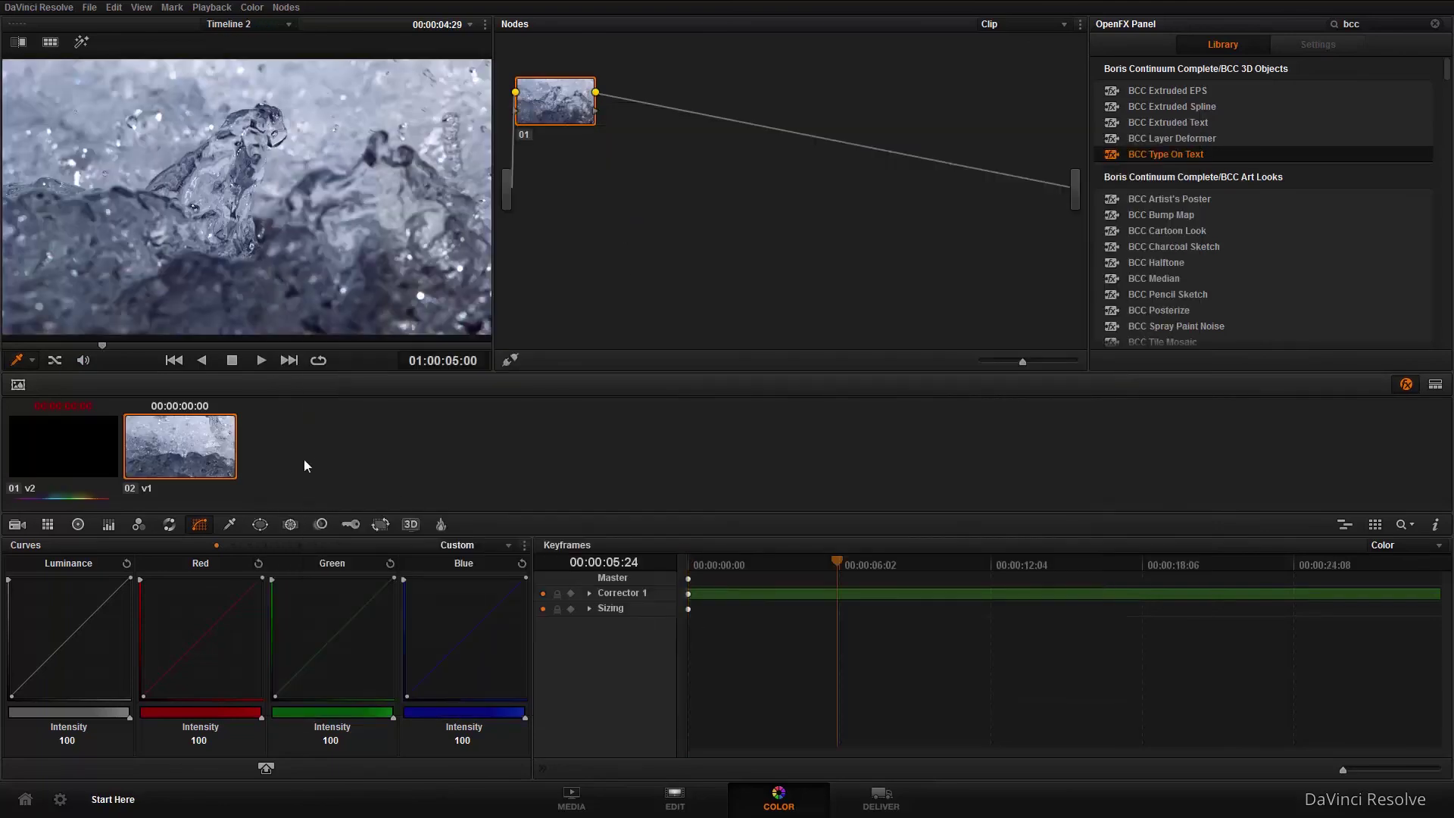
left_click(38, 439)
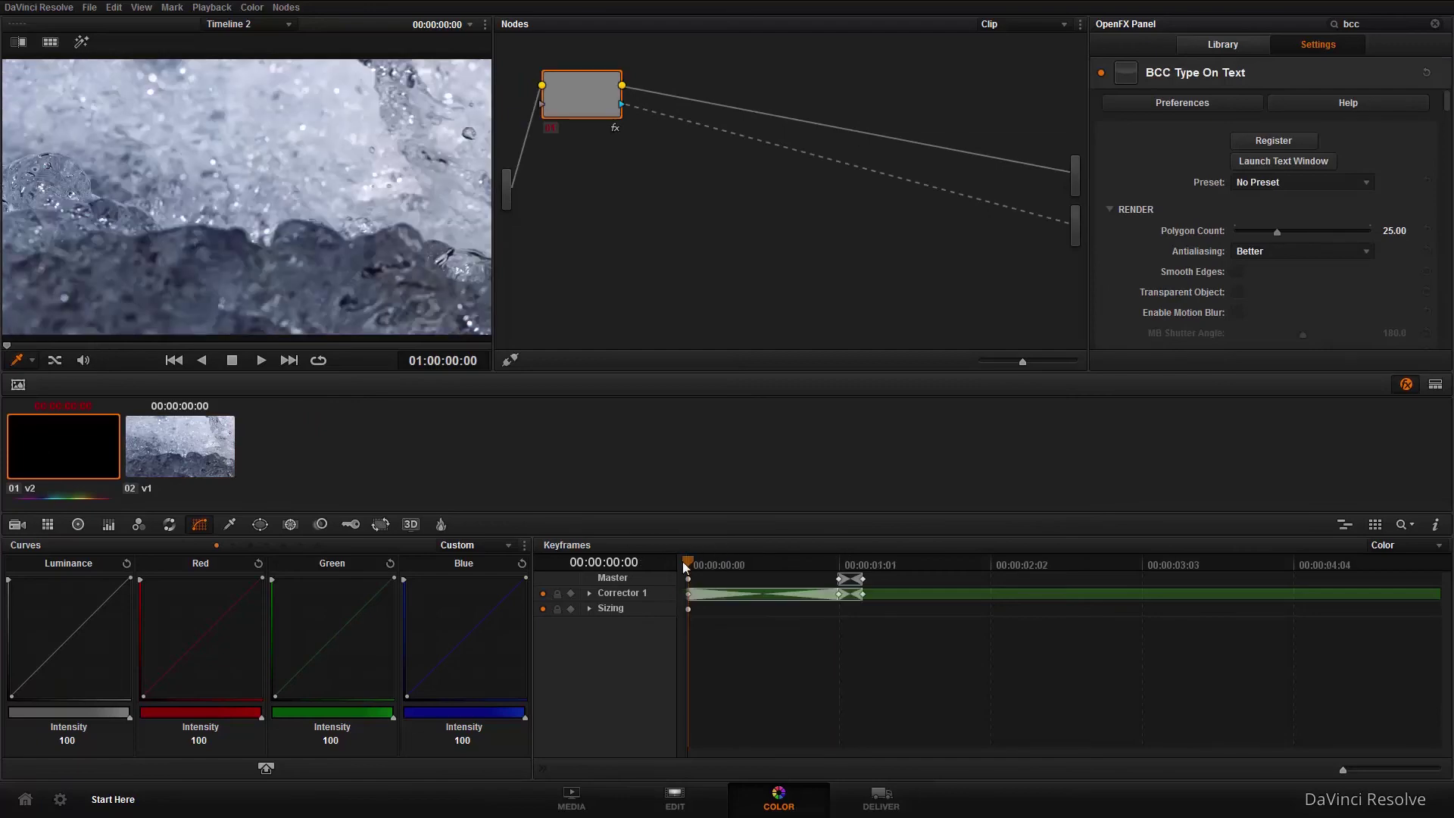
left_click_drag(683, 562, 800, 575)
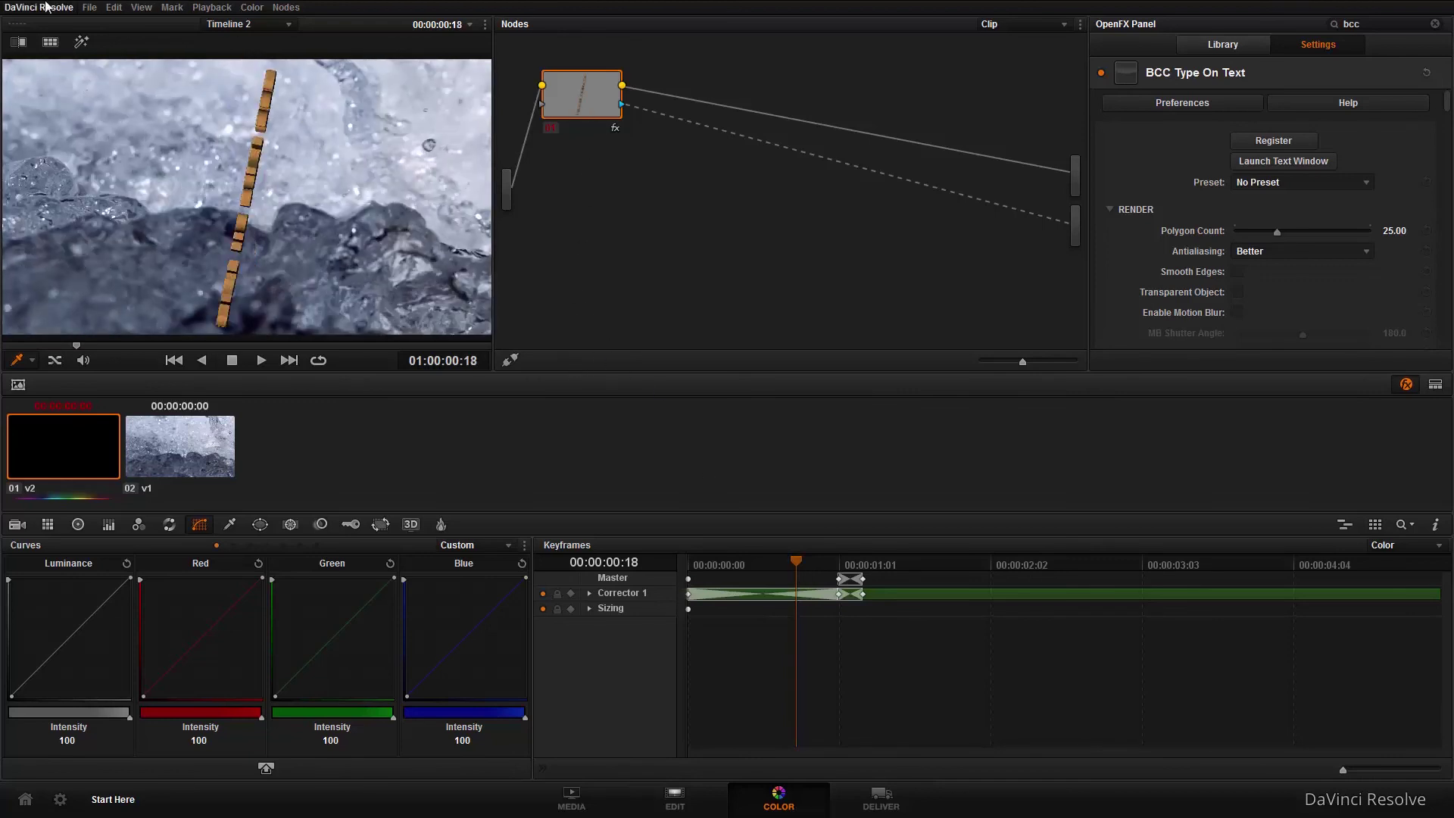
Reopen the Example 2 project, paste the copied text grade onto clip 01, and scrub to 00:00:00:13 to check the text
left_click(25, 799)
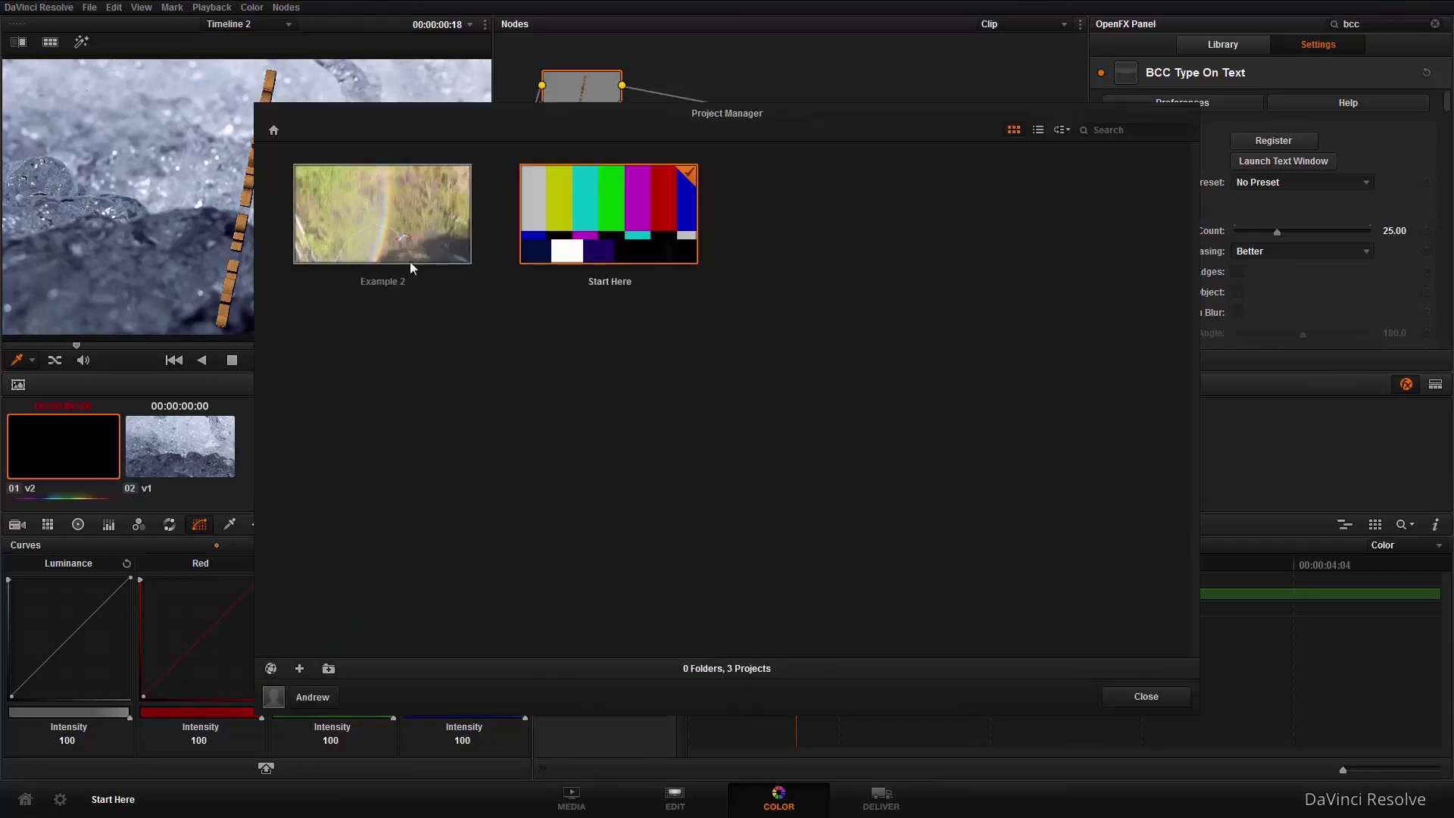
double_click(406, 184)
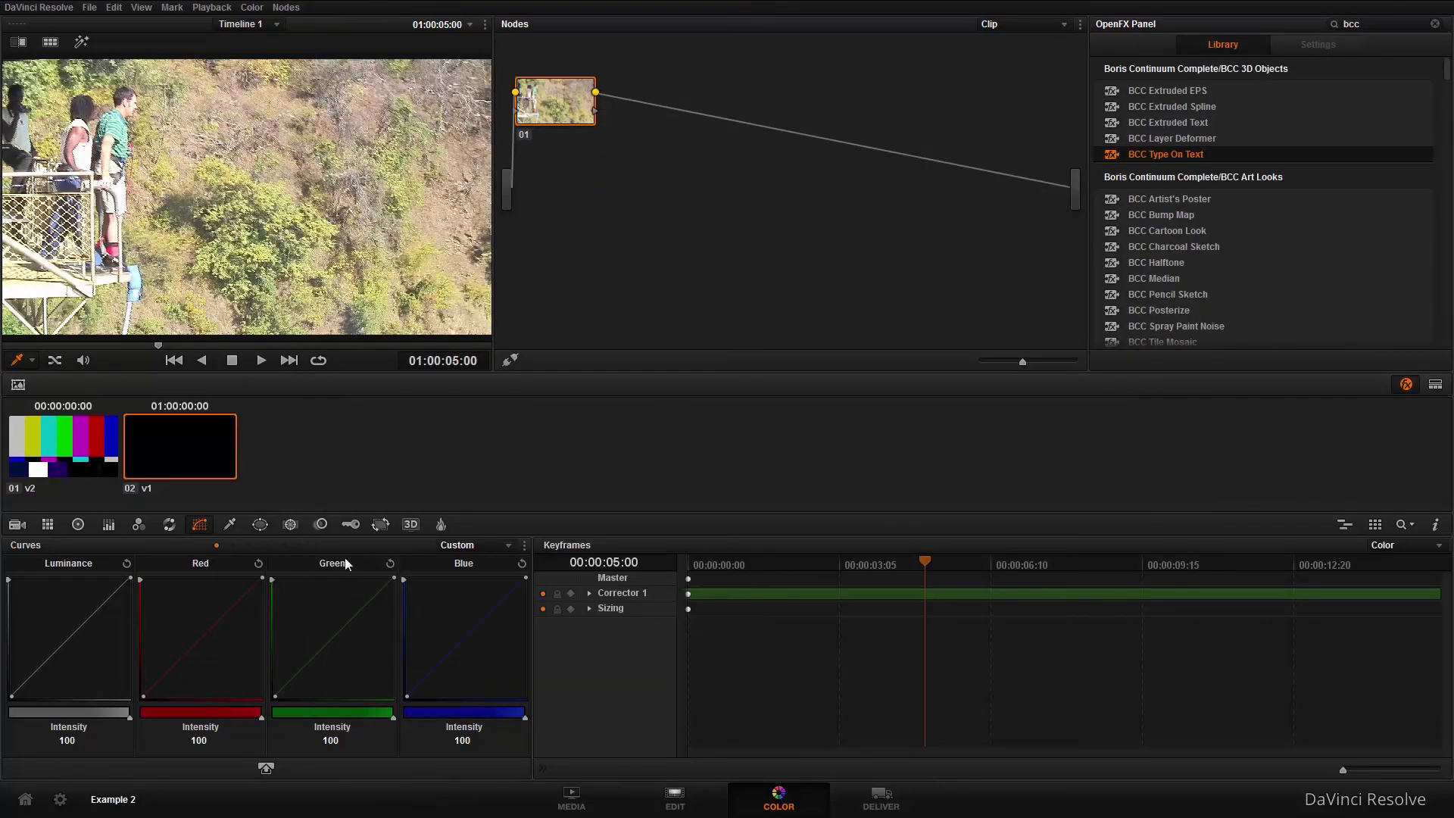
left_click(54, 463)
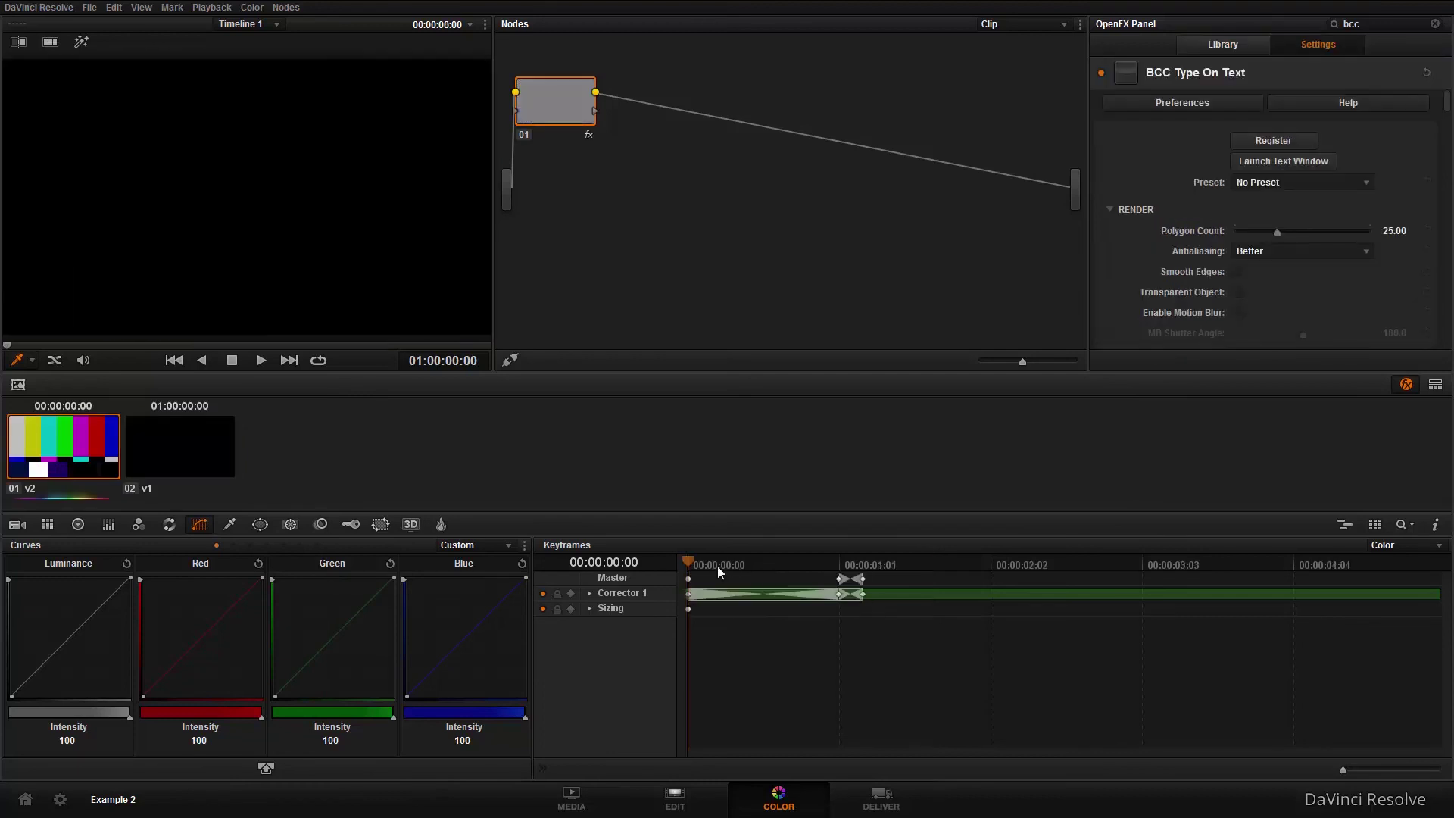
left_click_drag(692, 567, 770, 566)
Add an alpha output to clip 01's node graph, connect the text node's alpha to it, and check the composite at 00:00:00:20
right_click(734, 180)
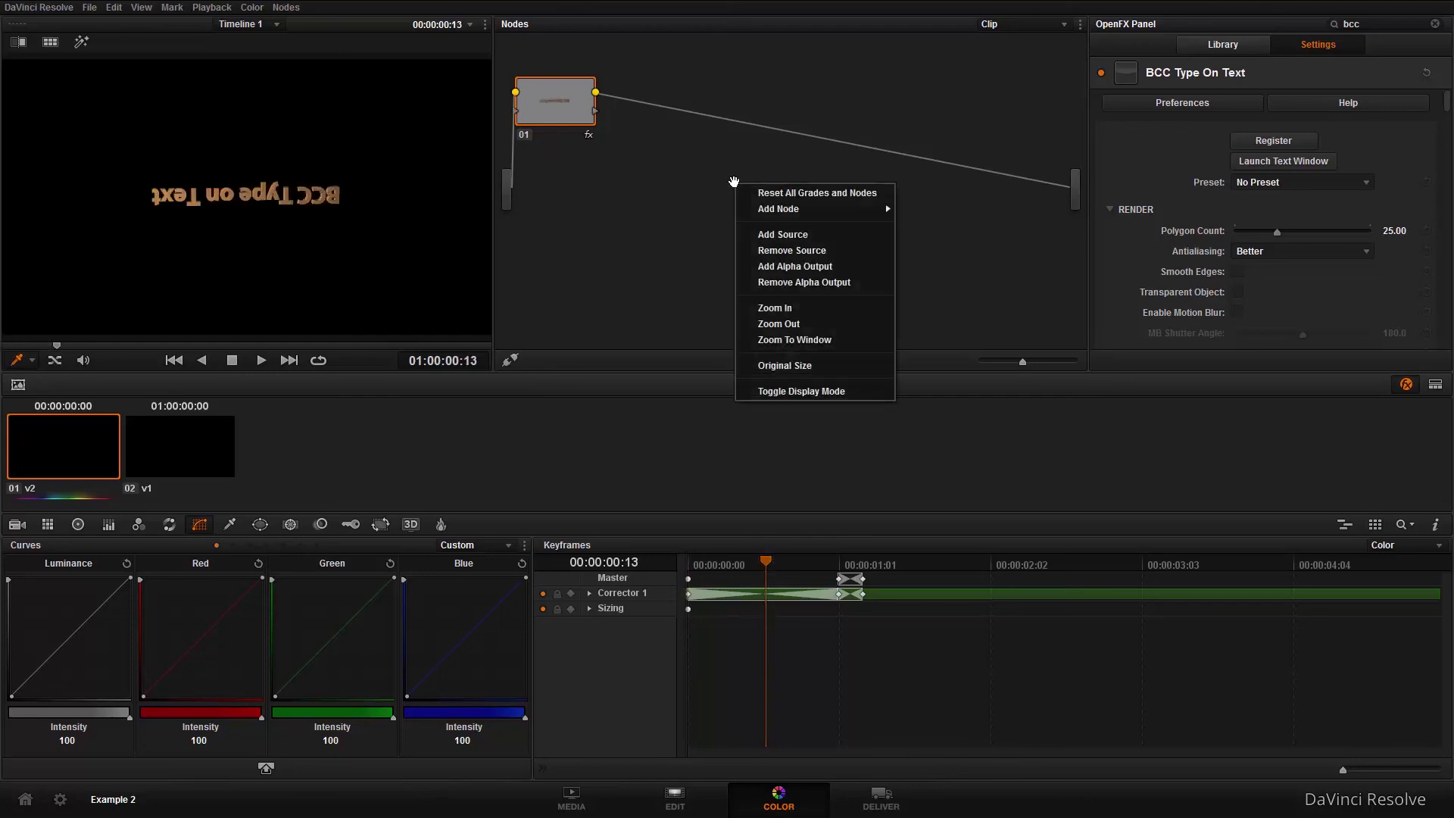
left_click(820, 268)
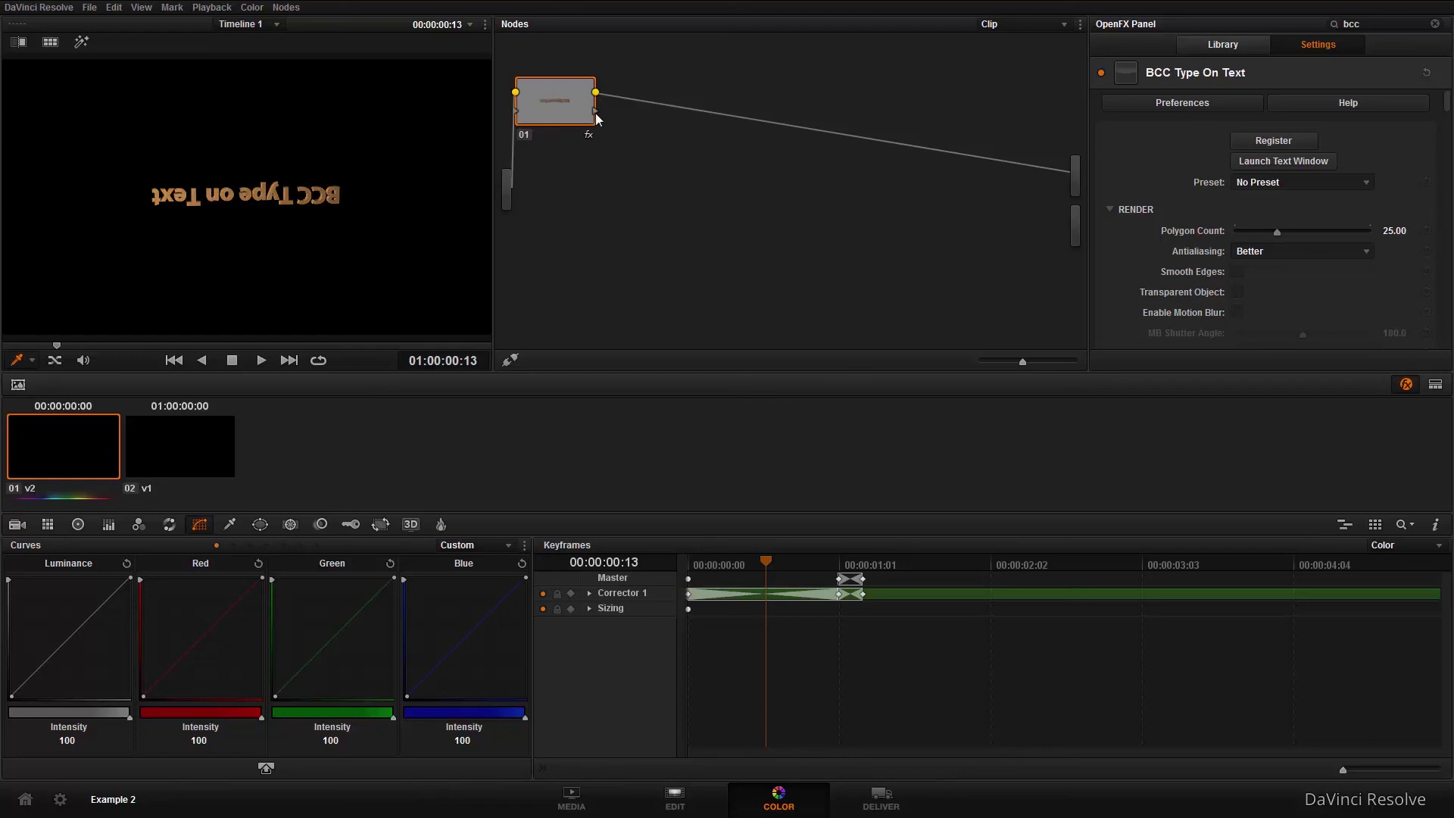
left_click_drag(595, 112, 1076, 225)
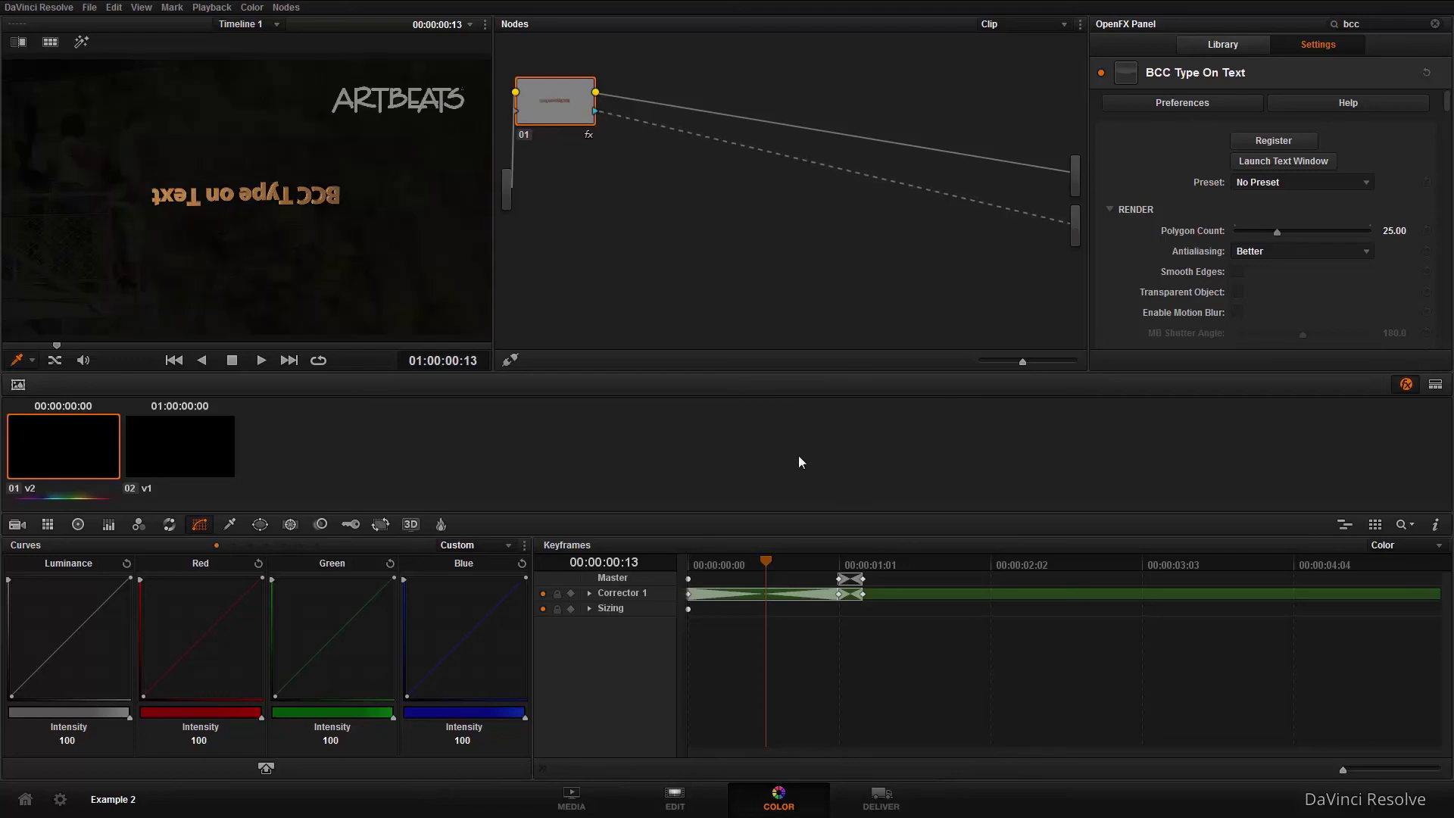
mouse_move(797, 565)
left_mouse_down()
mouse_move(818, 563)
mouse_move(706, 565)
mouse_move(794, 570)
left_mouse_up()
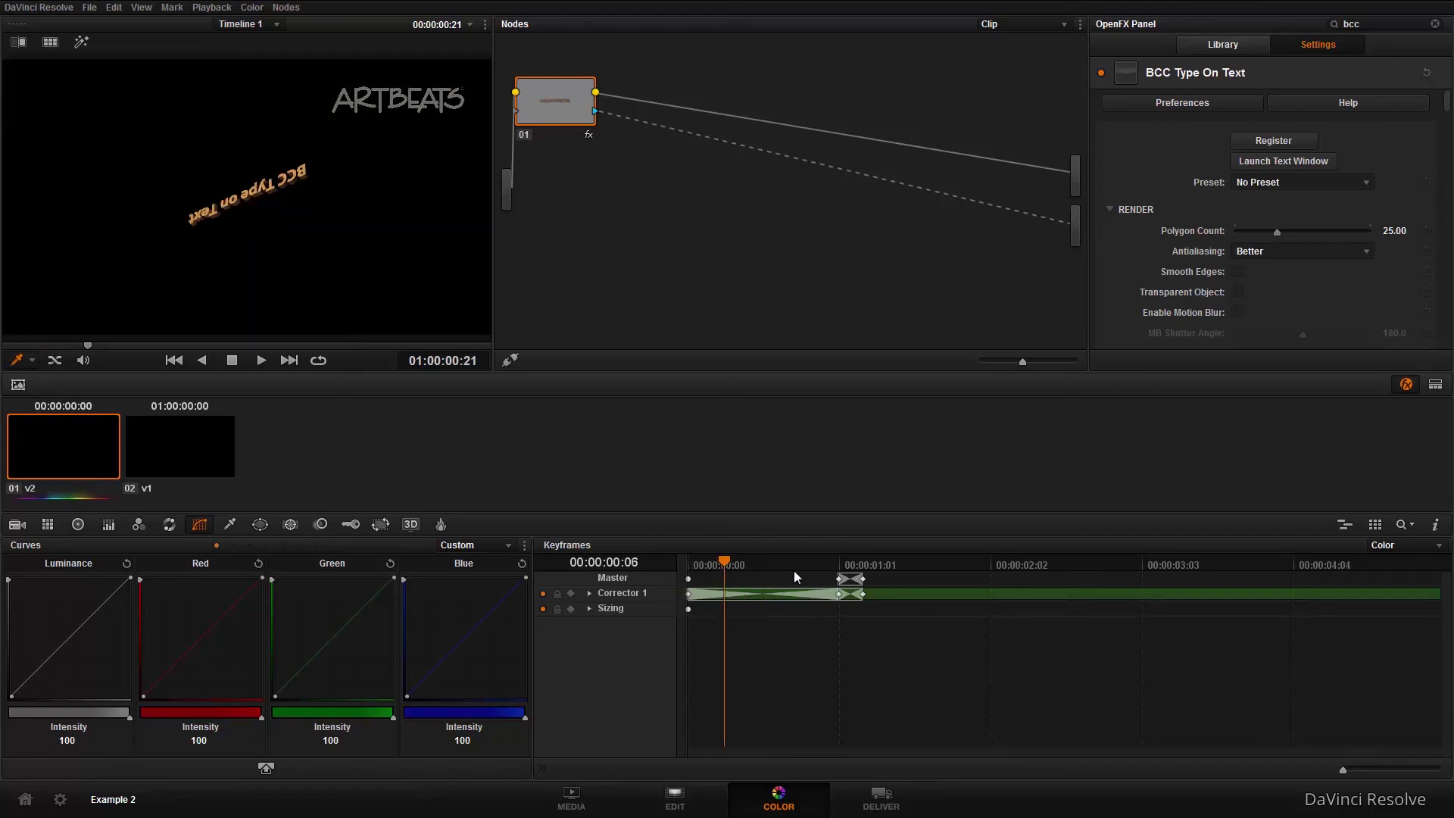
left_click(808, 569)
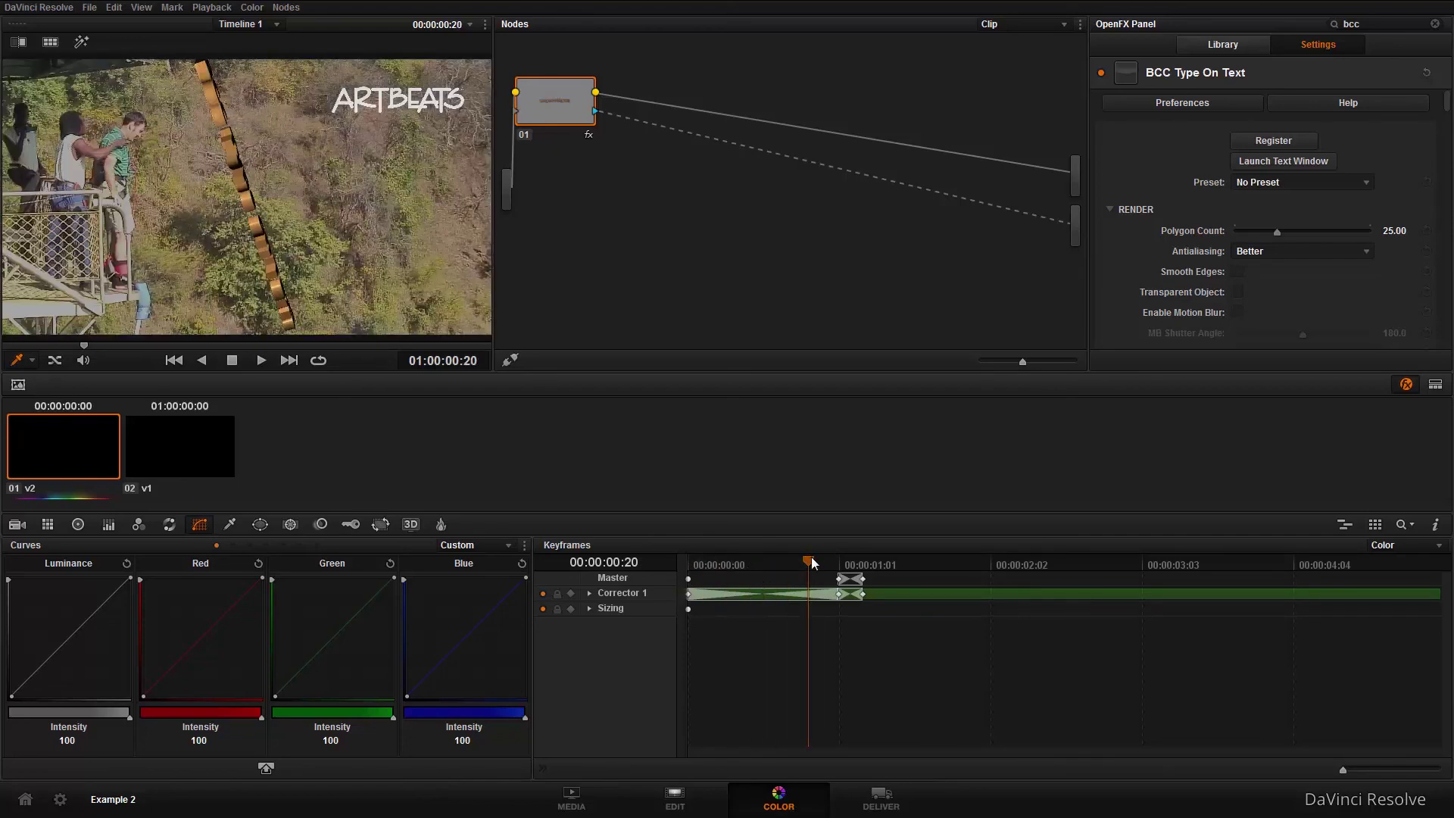
left_click(29, 803)
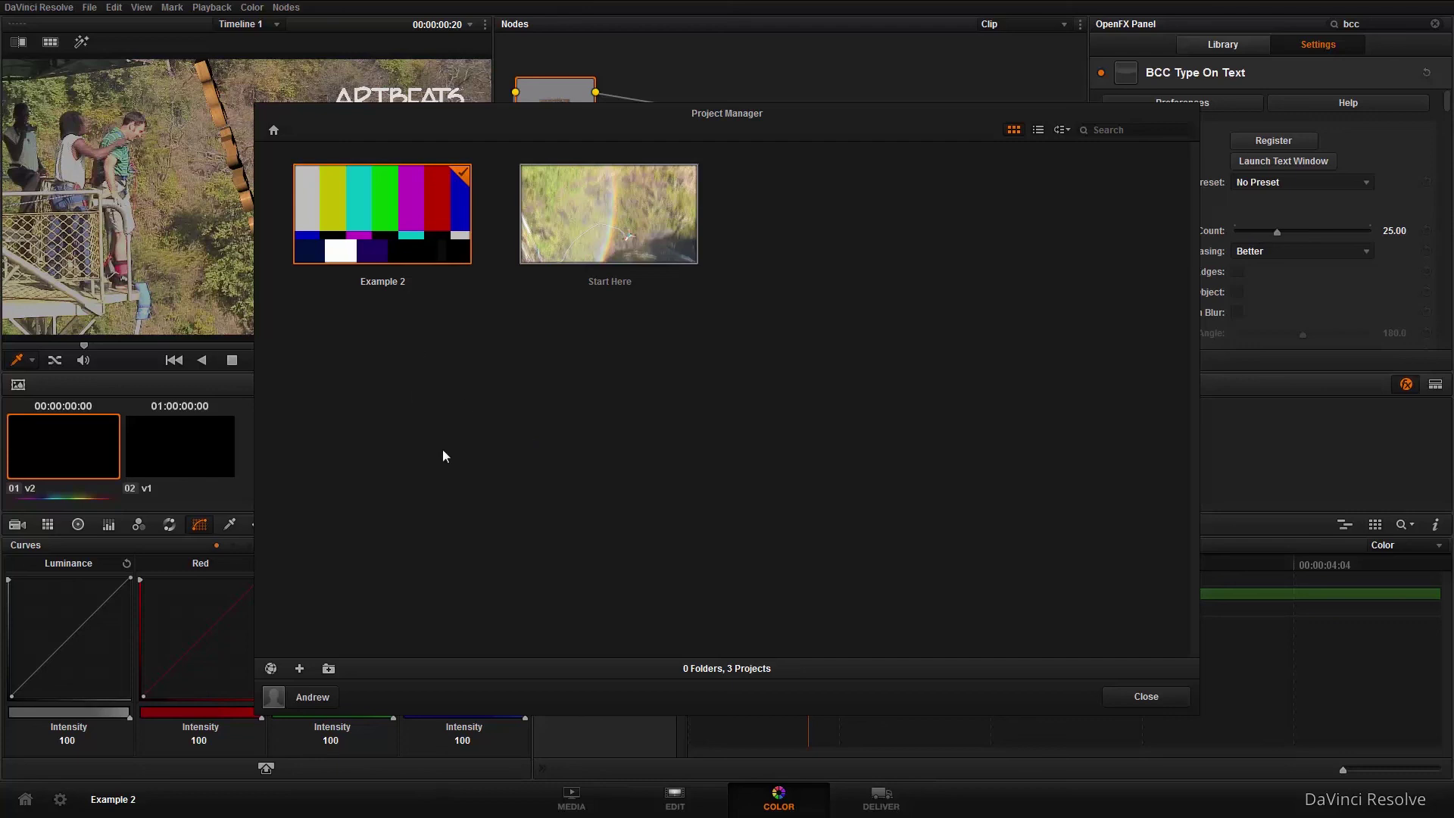
left_click(1162, 701)
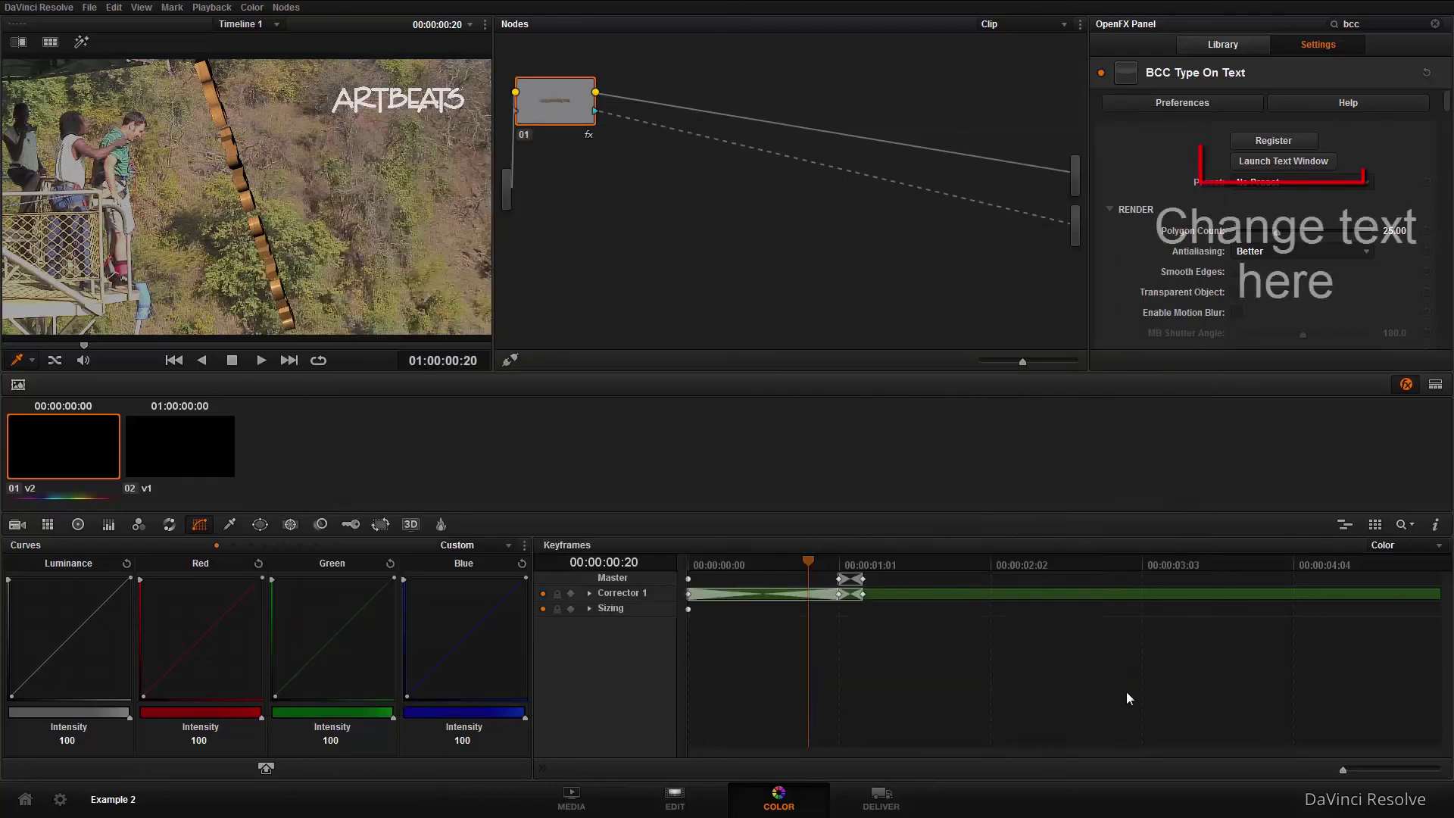